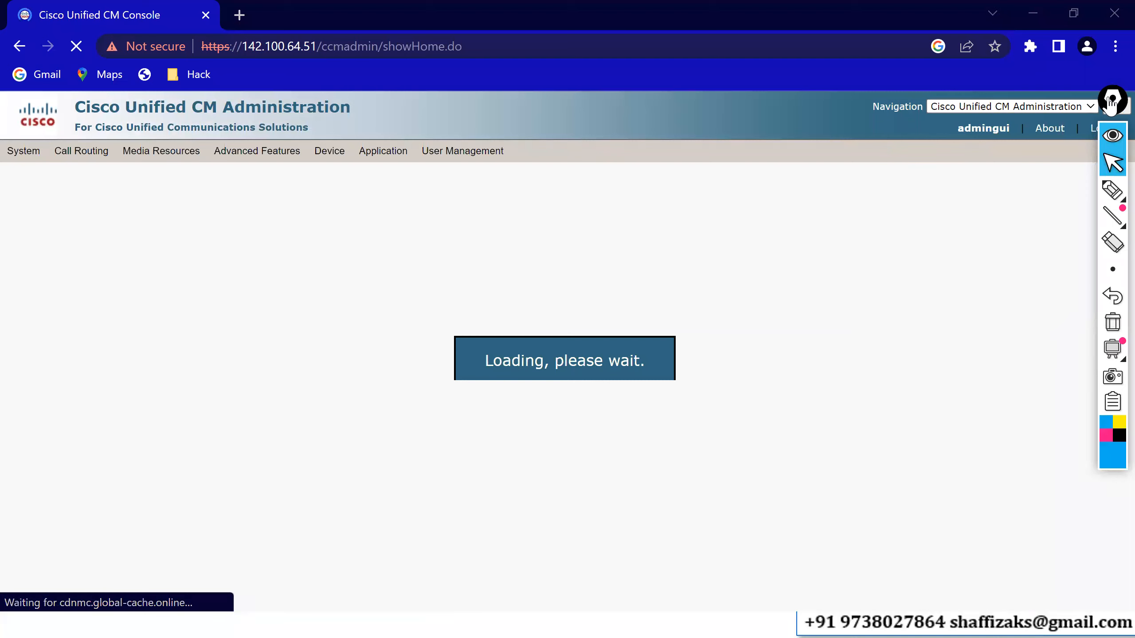
# - Once the CM Administration home page loads, bring up the User Management menu
pyautogui.moveTo(1111, 102); pyautogui.dragTo(1116, 168)
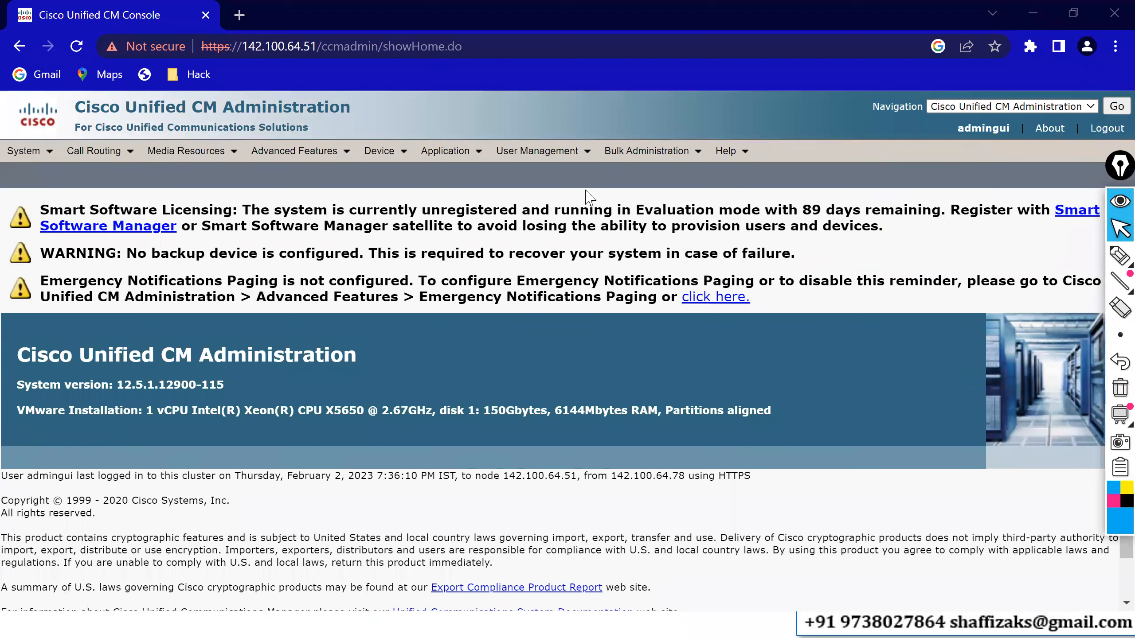
pyautogui.click(588, 159)
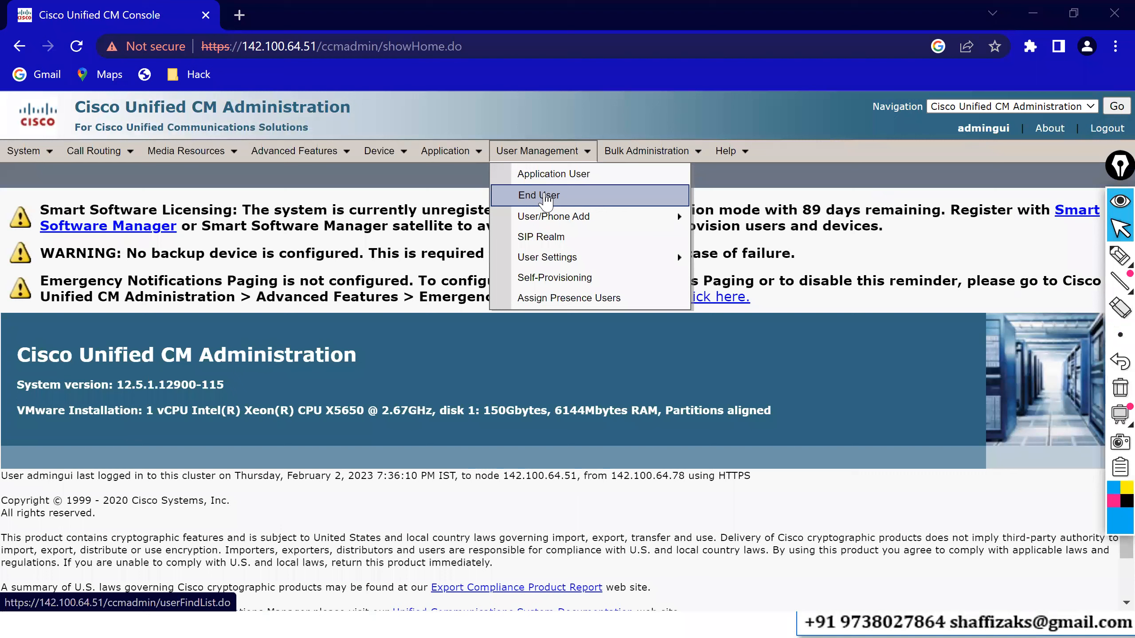
# - List all application users with an empty filter and browse the 11 records
pyautogui.click(563, 187)
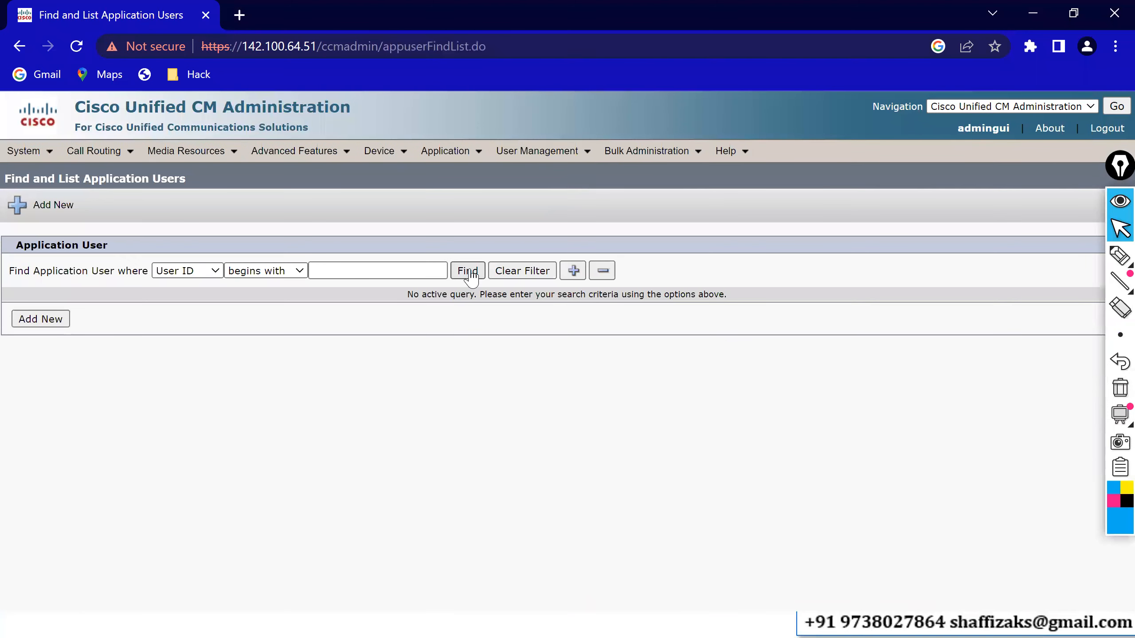
pyautogui.click(469, 273)
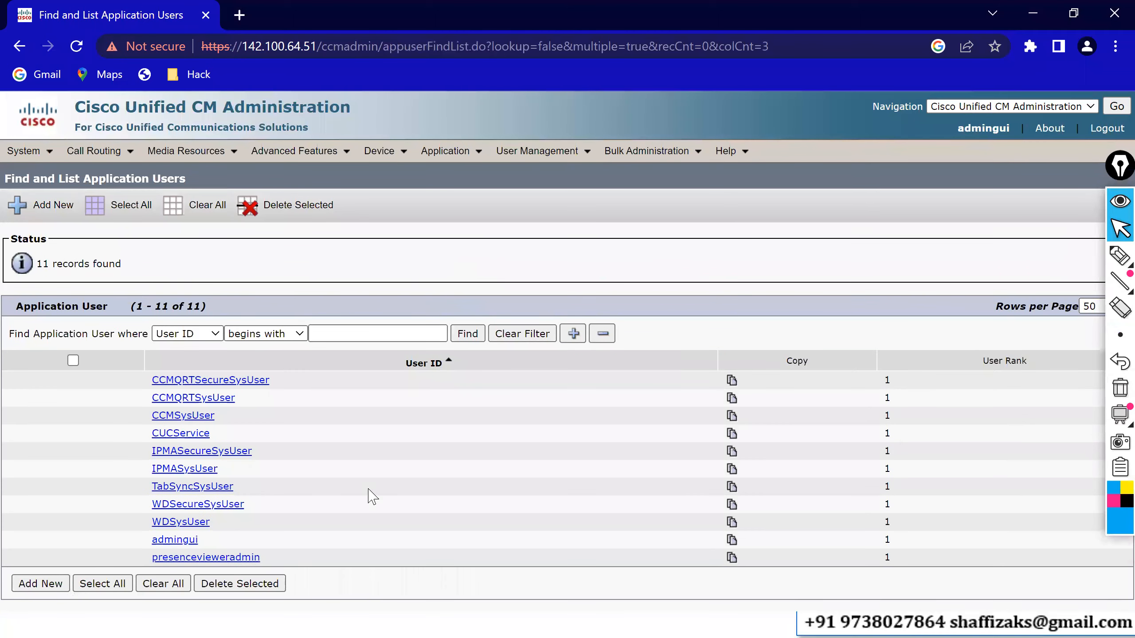
pyautogui.moveTo(197, 541); pyautogui.dragTo(100, 423)
# - Open admingui and review its groups, Standard Audit Users and Standard CCM Super Users
pyautogui.click(177, 544)
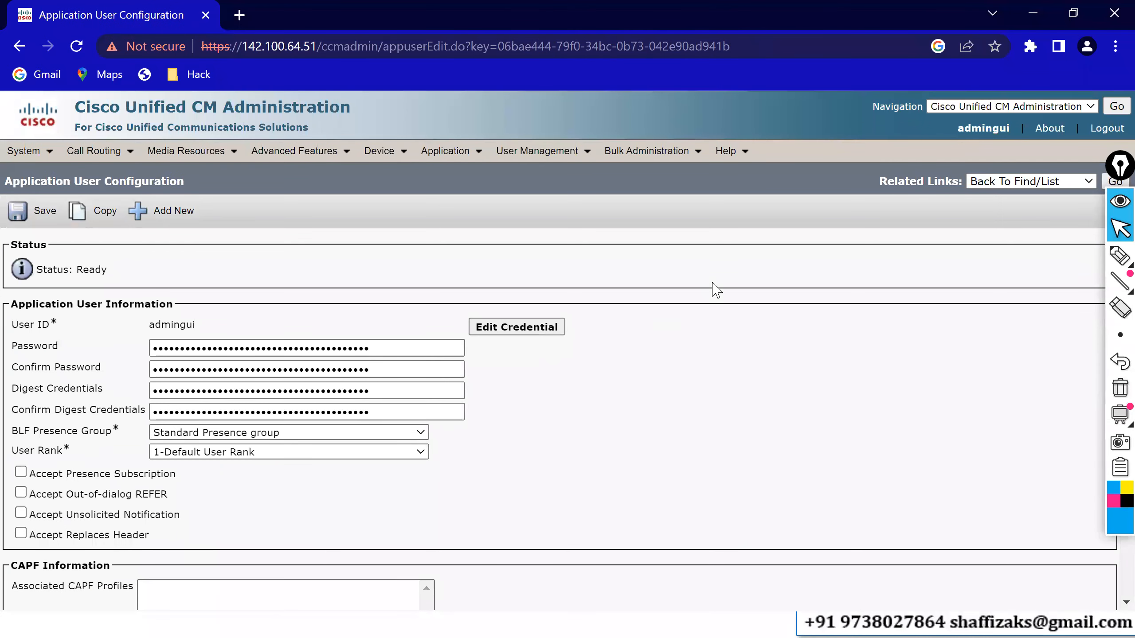
pyautogui.scroll(-5, 715, 289)
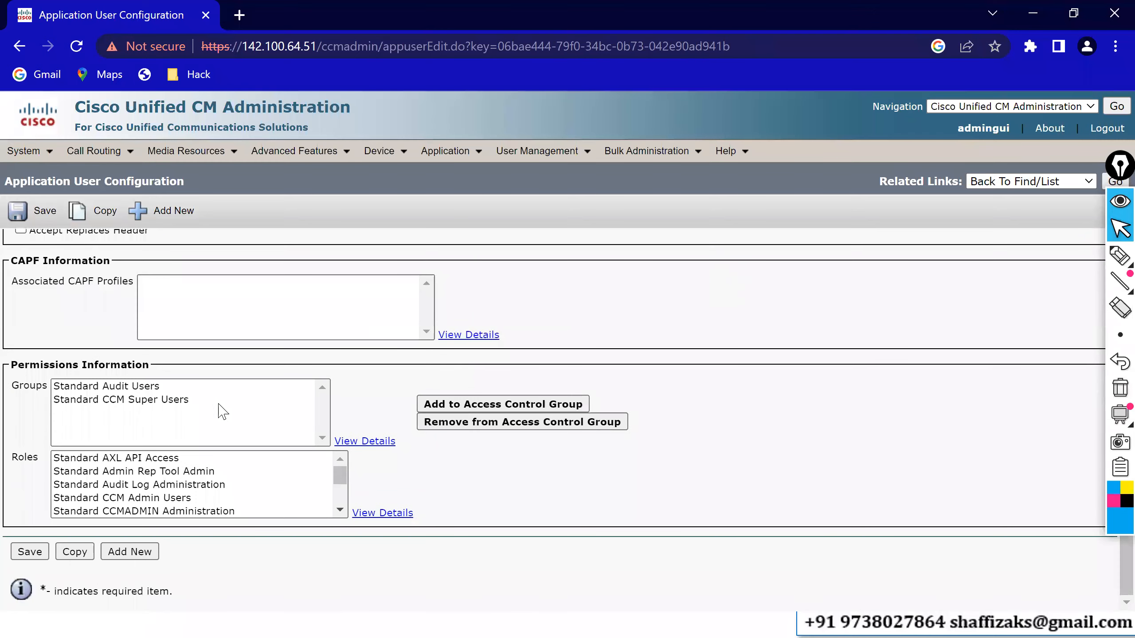
pyautogui.click(39, 392)
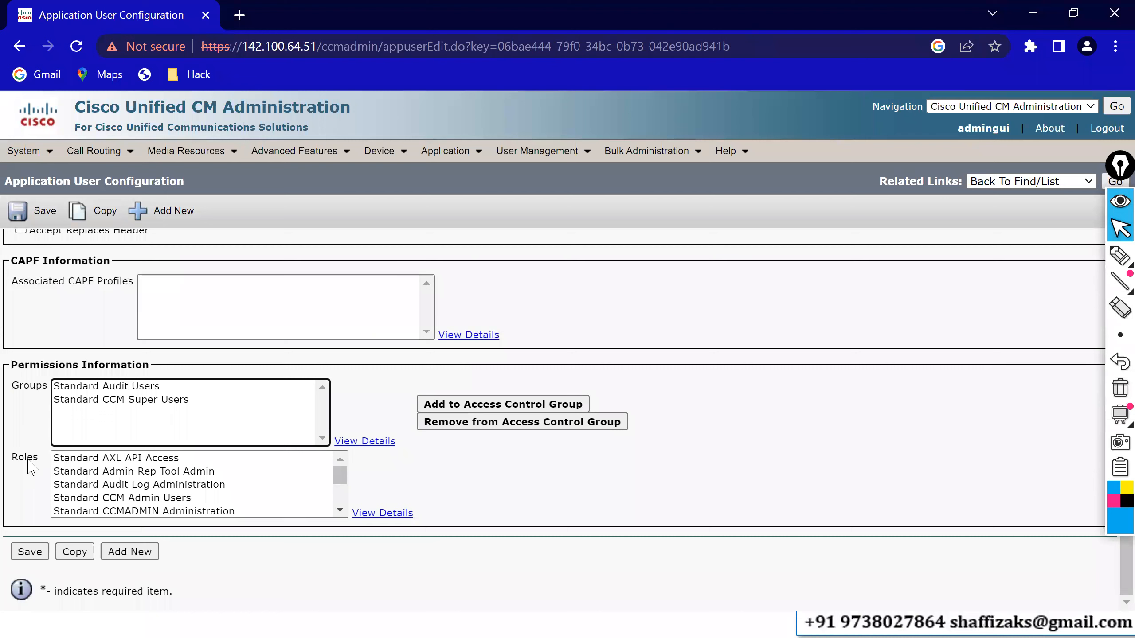
pyautogui.click(120, 387)
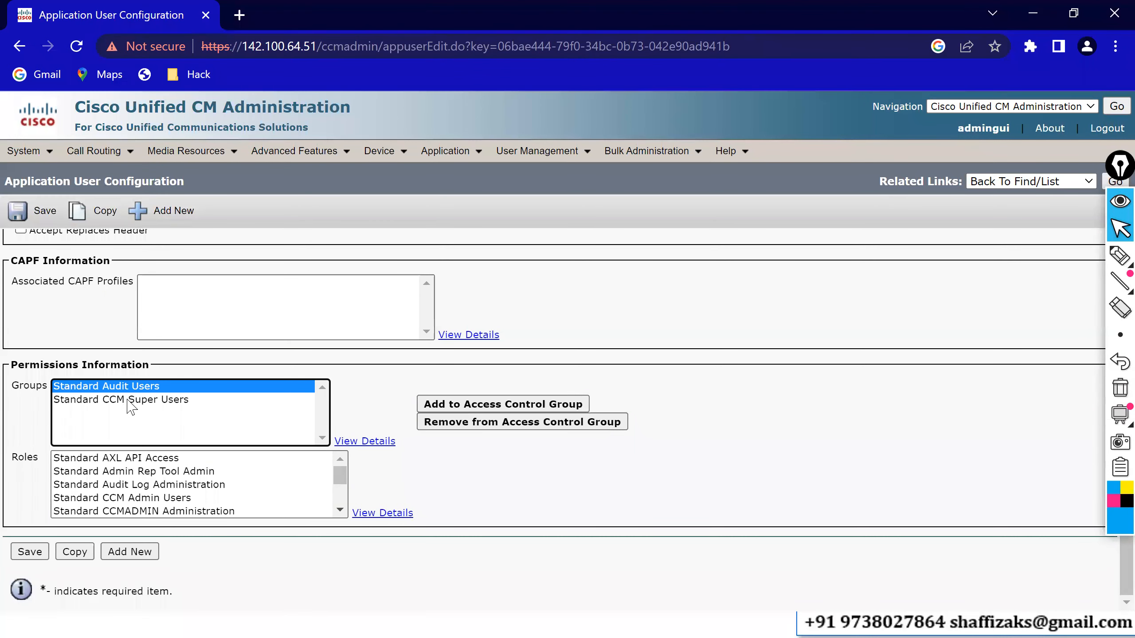
pyautogui.click(130, 401)
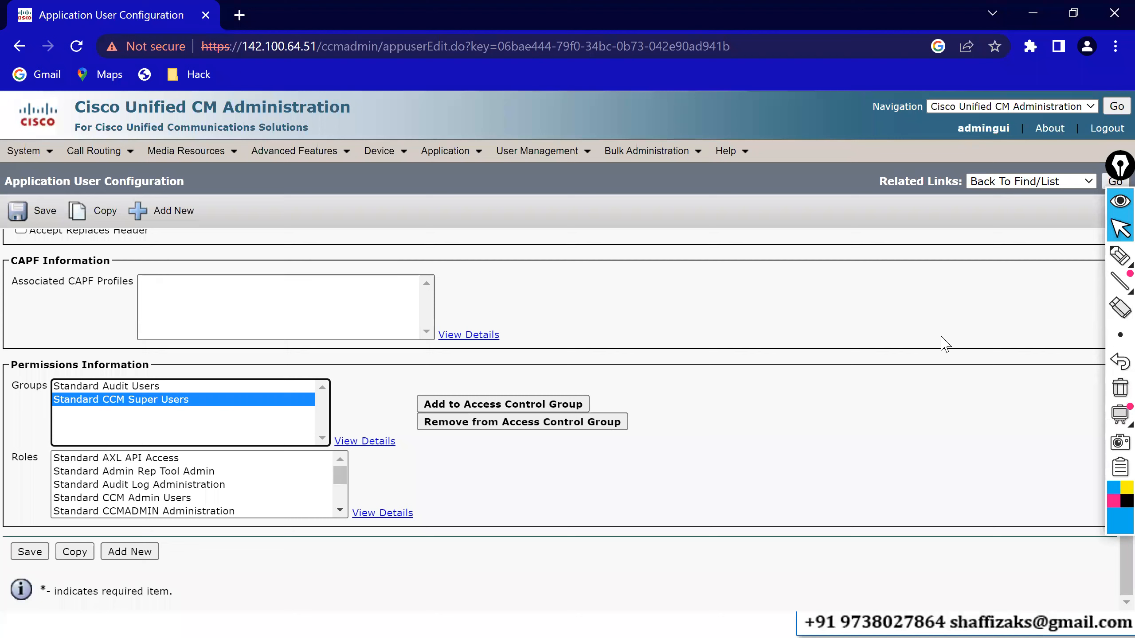
pyautogui.click(587, 152)
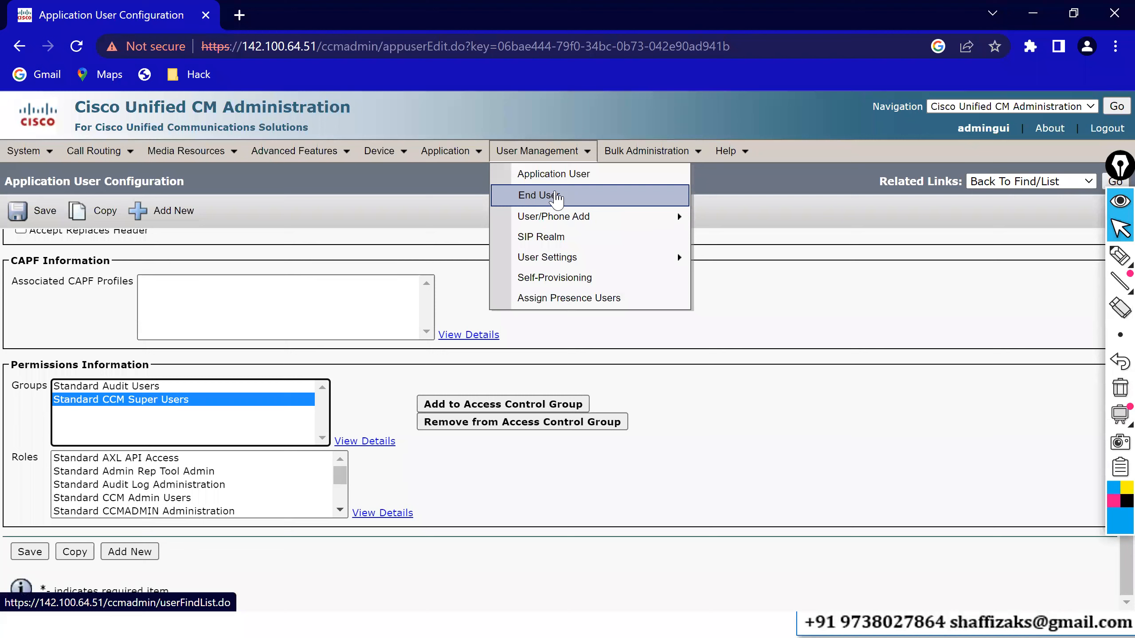
# - Go to User Management > End User and find all end users, returning 2 records
pyautogui.click(738, 299)
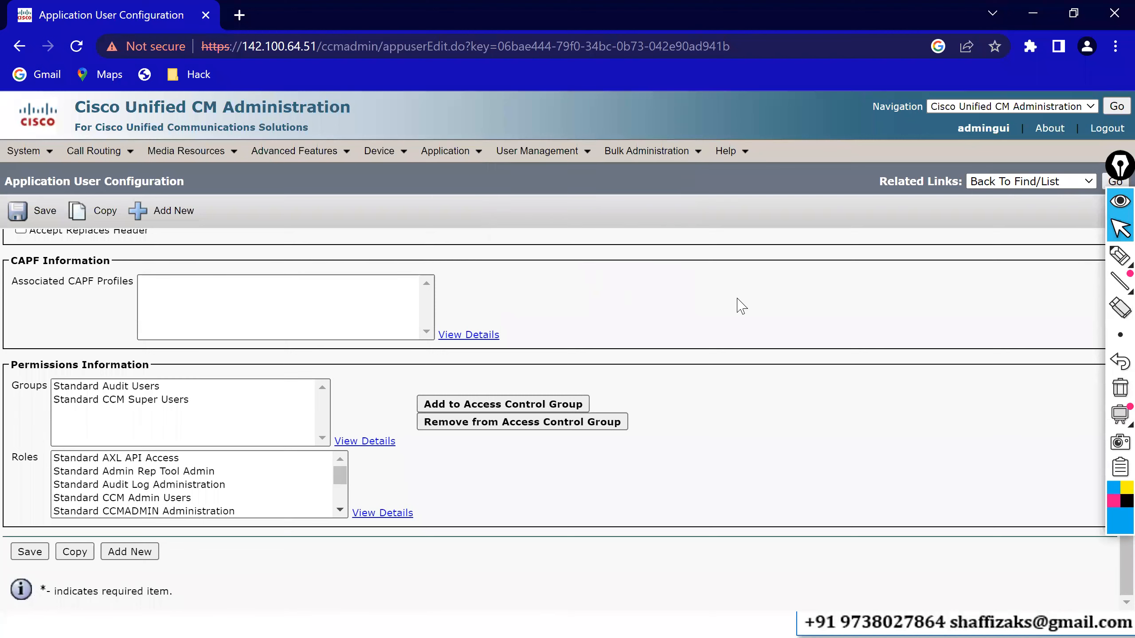
pyautogui.scroll(5, 738, 300)
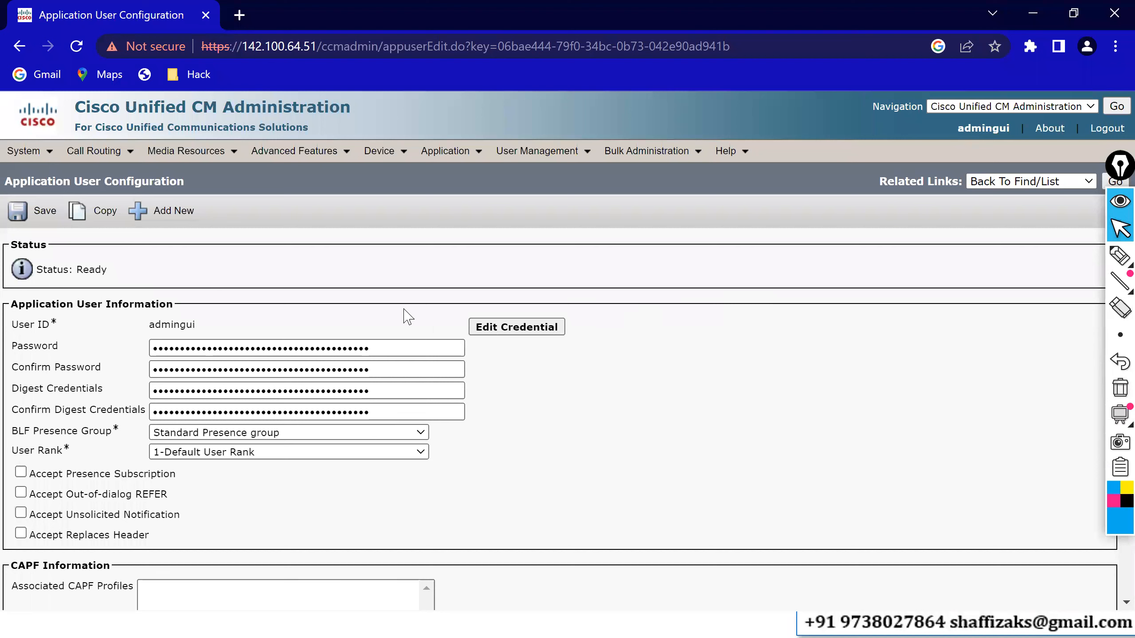
pyautogui.moveTo(23, 348); pyautogui.dragTo(105, 371)
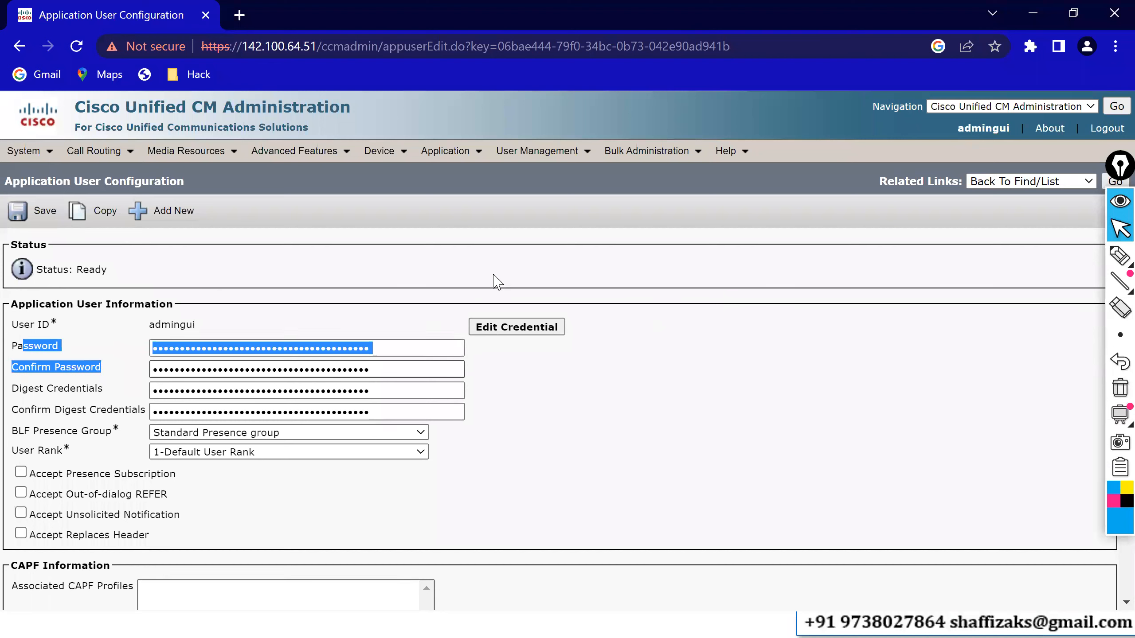
pyautogui.moveTo(549, 159)
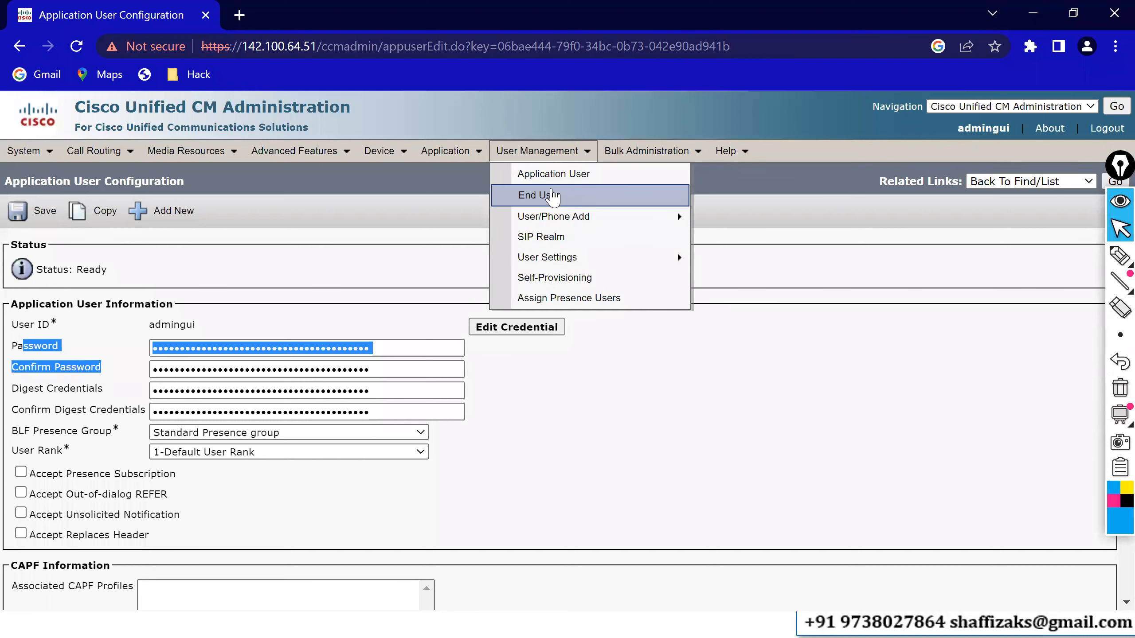
pyautogui.click(553, 196)
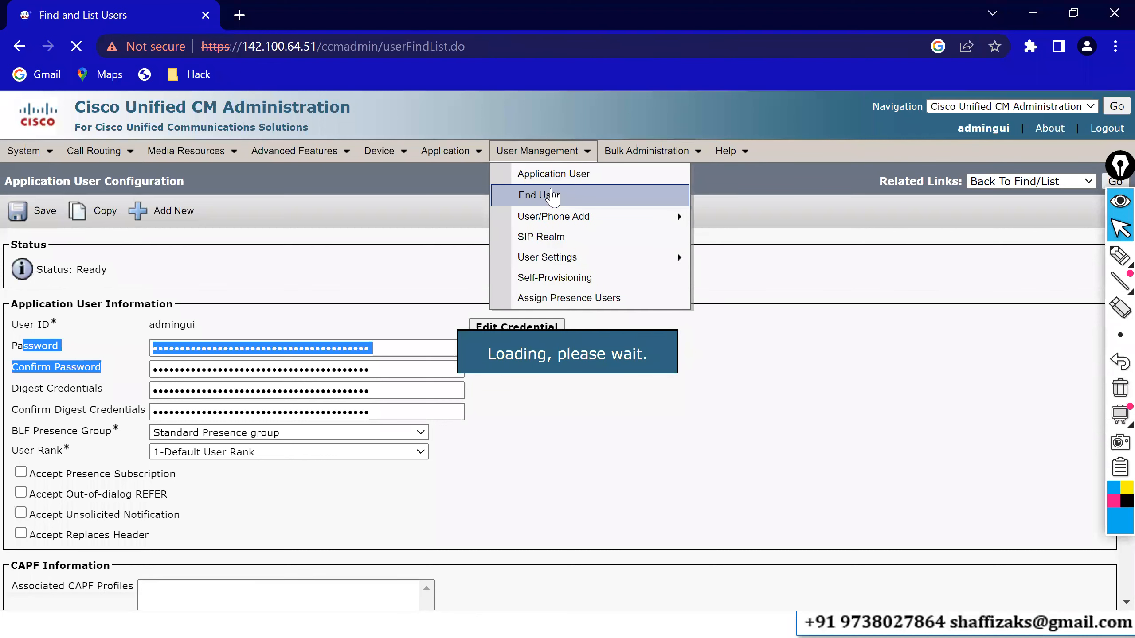
pyautogui.click(494, 271)
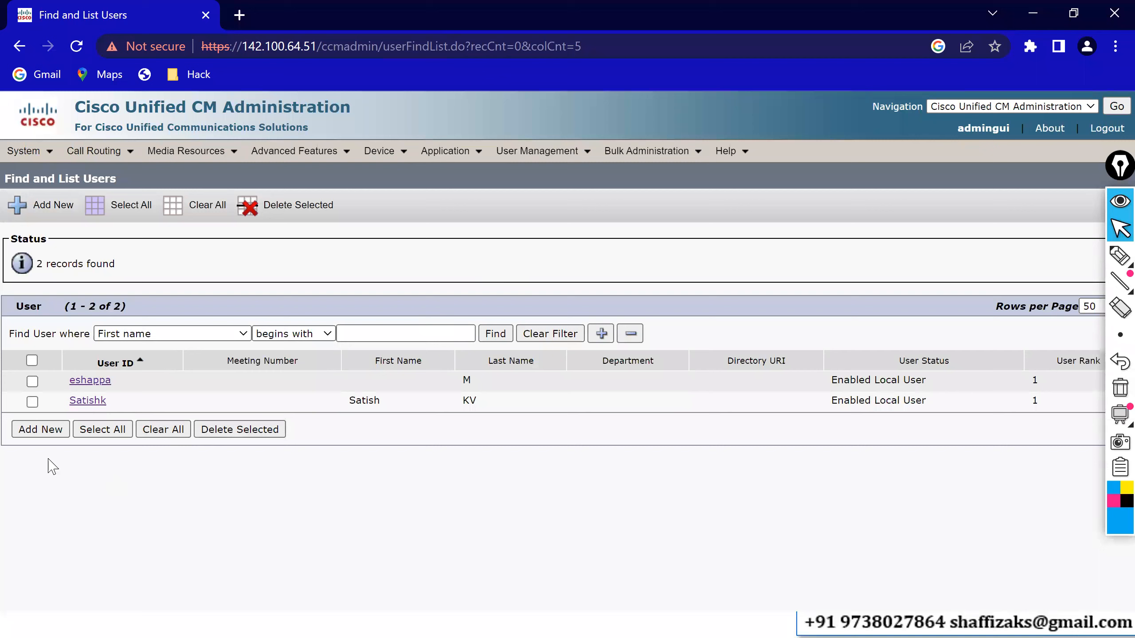
# - Start a new end user and point out the required User ID and Last name fields
pyautogui.click(38, 431)
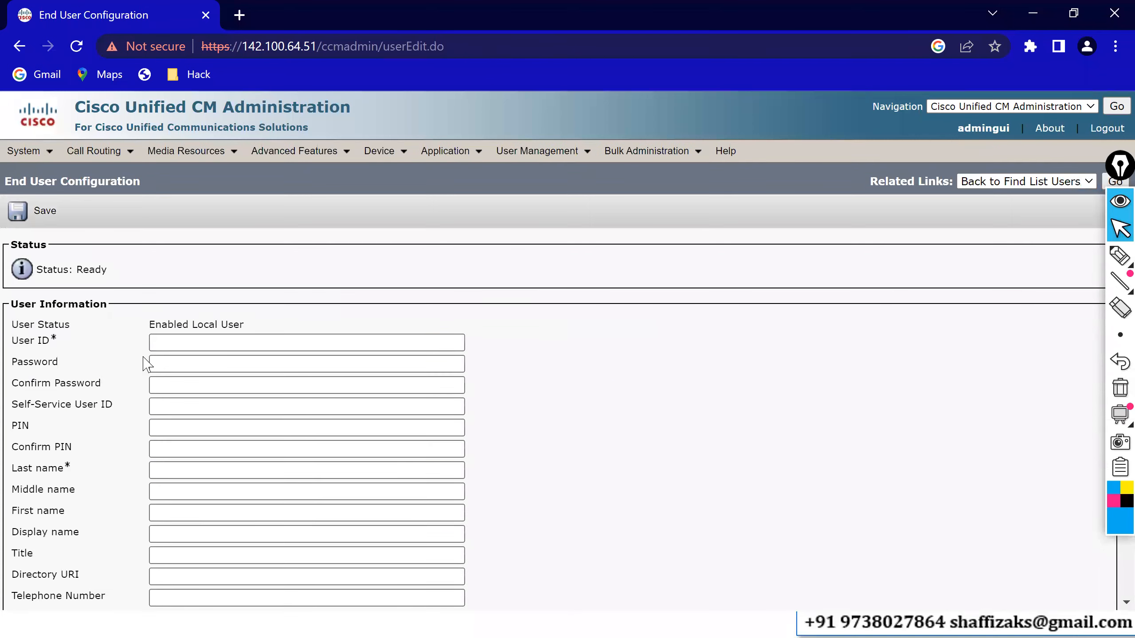
pyautogui.tripleClick(885, 253)
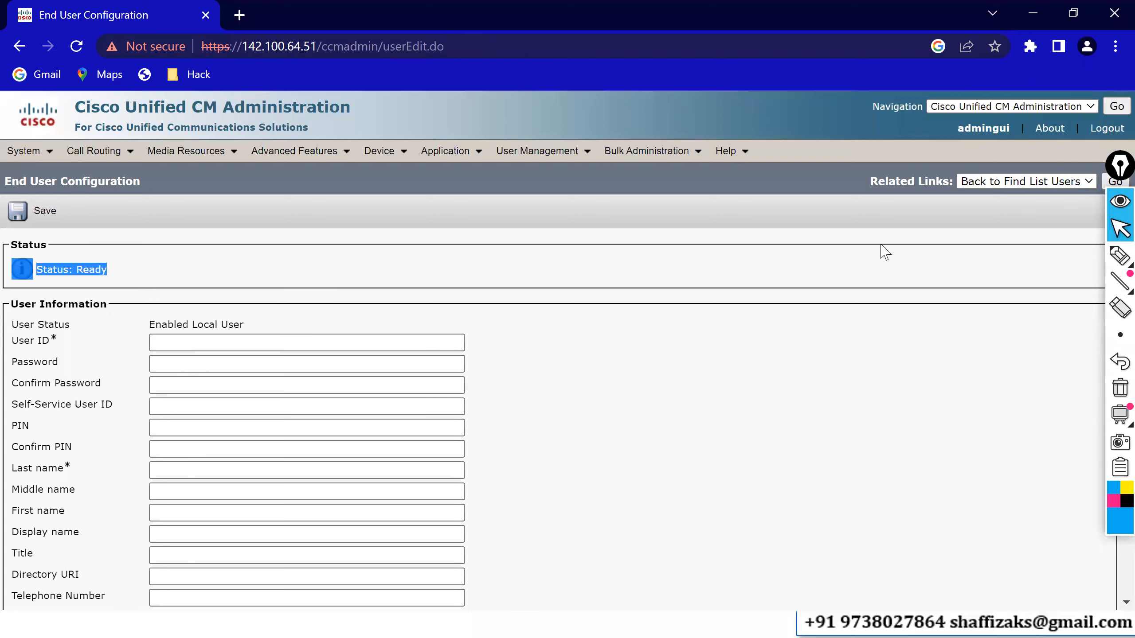
pyautogui.click(885, 253)
pyautogui.scroll(-1, 883, 250)
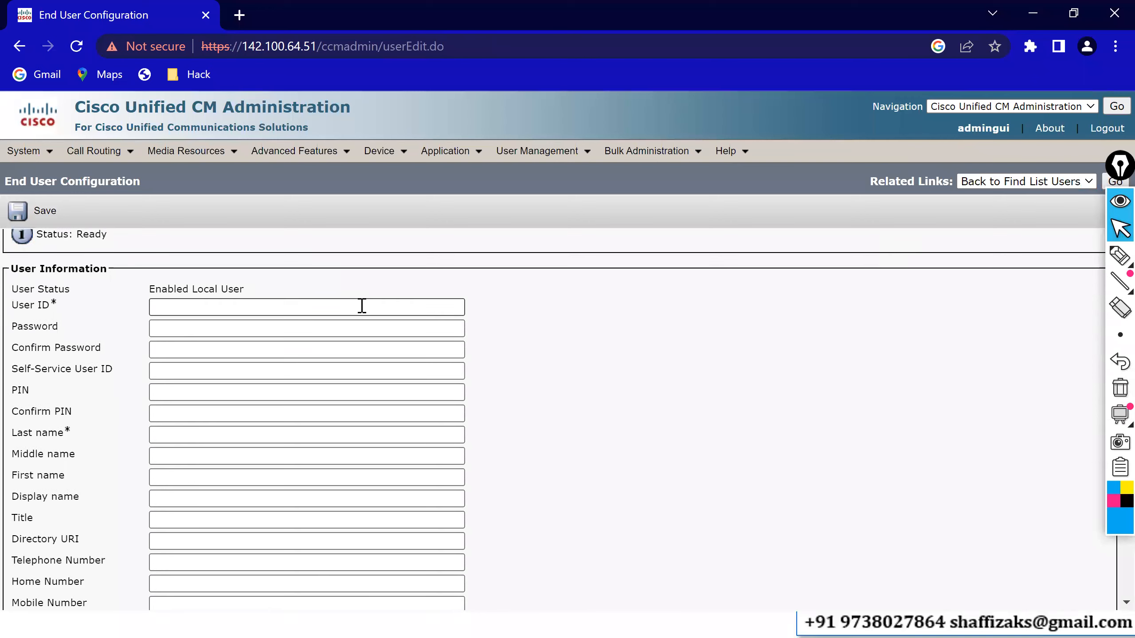
pyautogui.moveTo(25, 302); pyautogui.dragTo(54, 303)
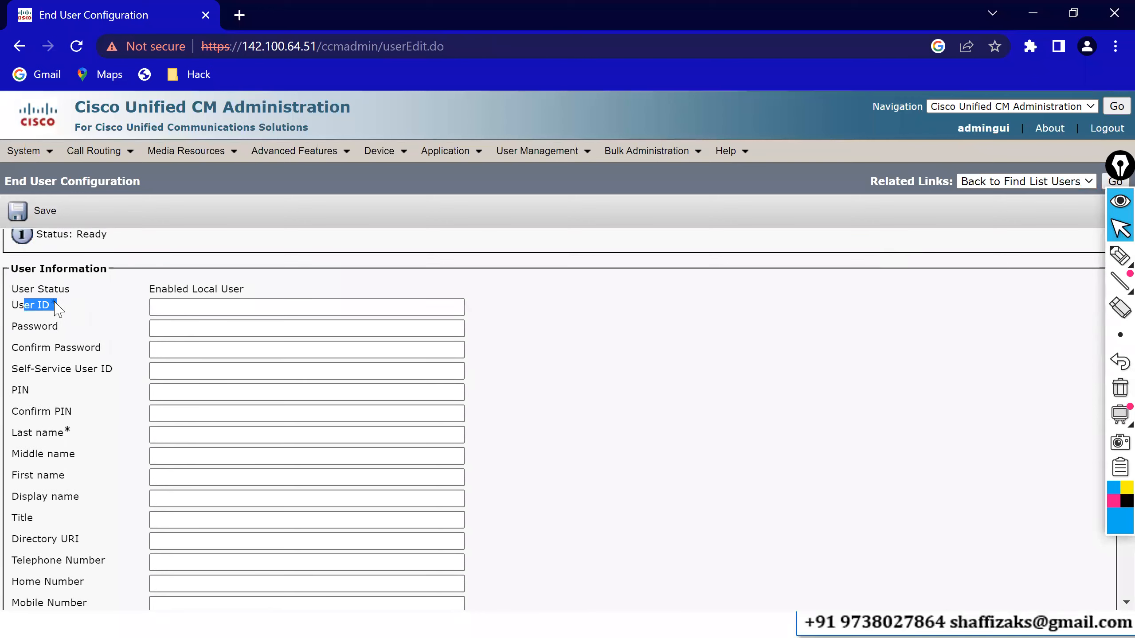
pyautogui.click(72, 305)
pyautogui.doubleClick(54, 304)
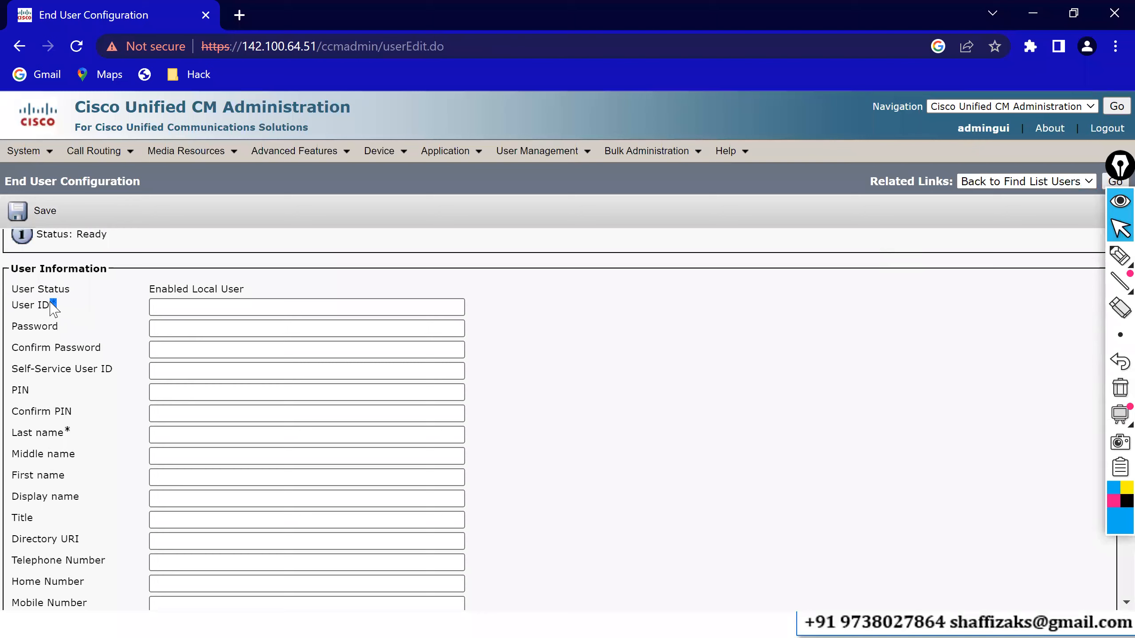
pyautogui.doubleClick(67, 431)
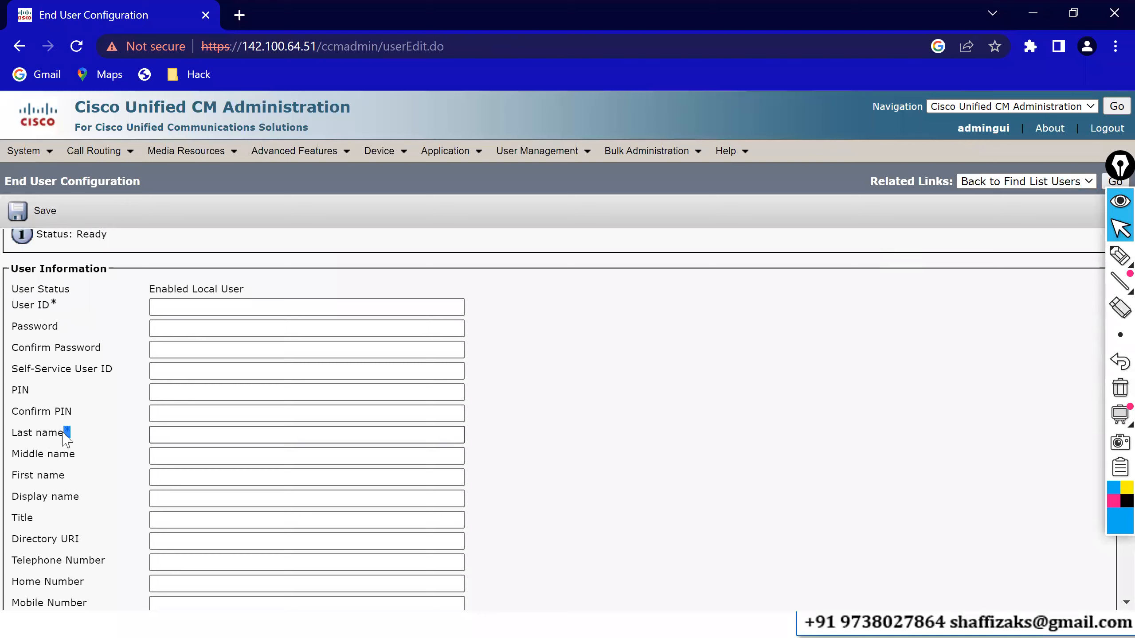
pyautogui.click(190, 314)
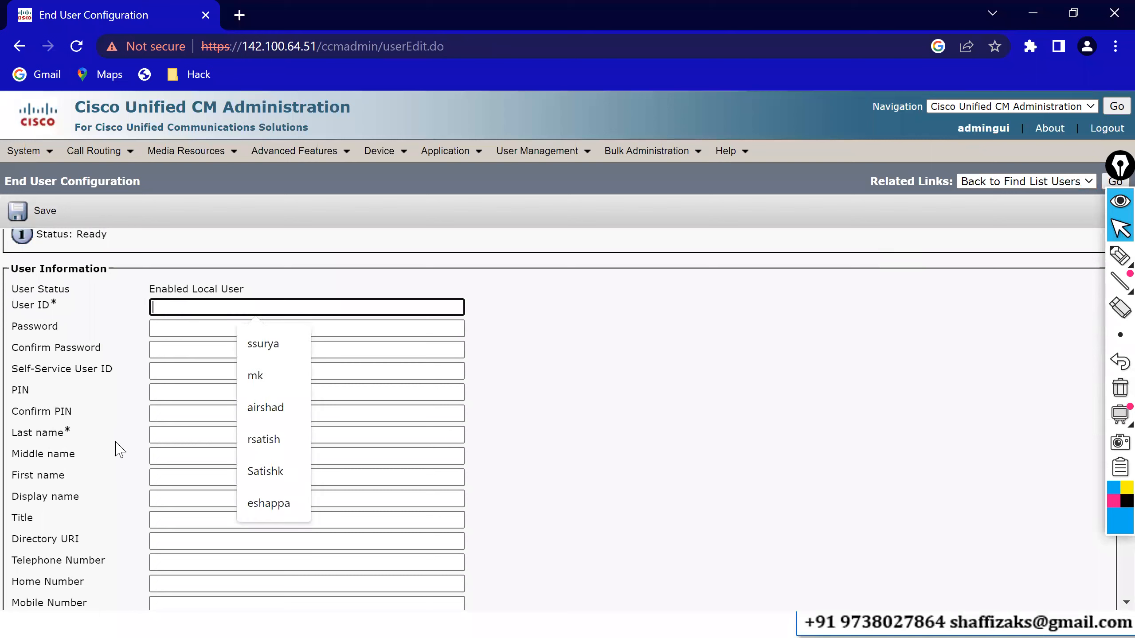
# - Enter the user's first name, last name and user ID, then highlight the user ID
pyautogui.click(165, 478)
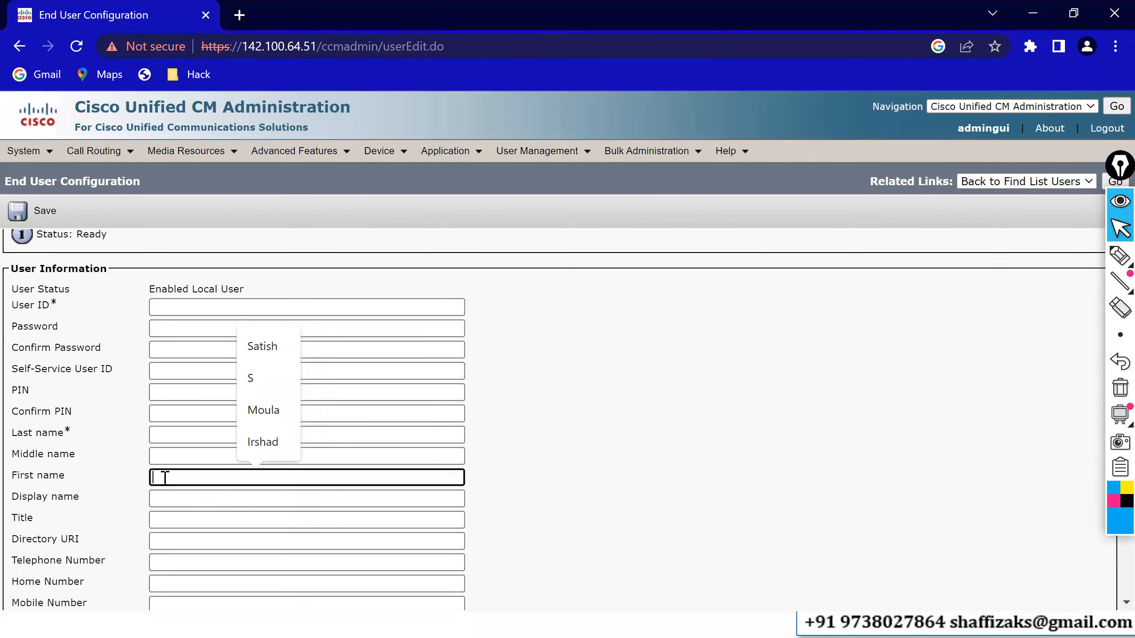
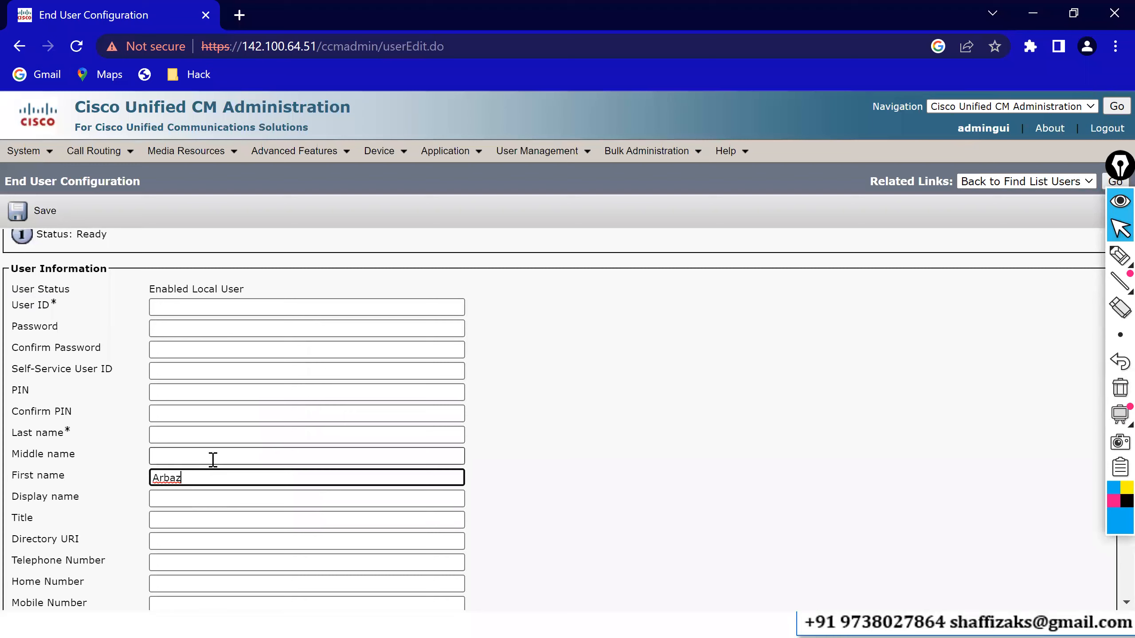
pyautogui.click(170, 437)
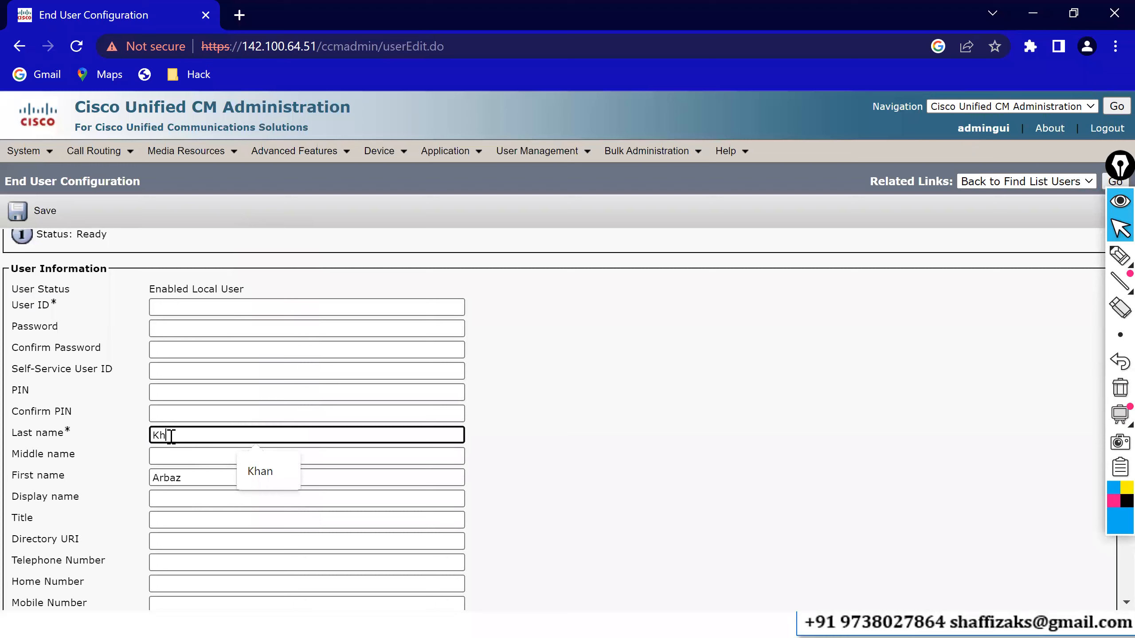
pyautogui.click(192, 306)
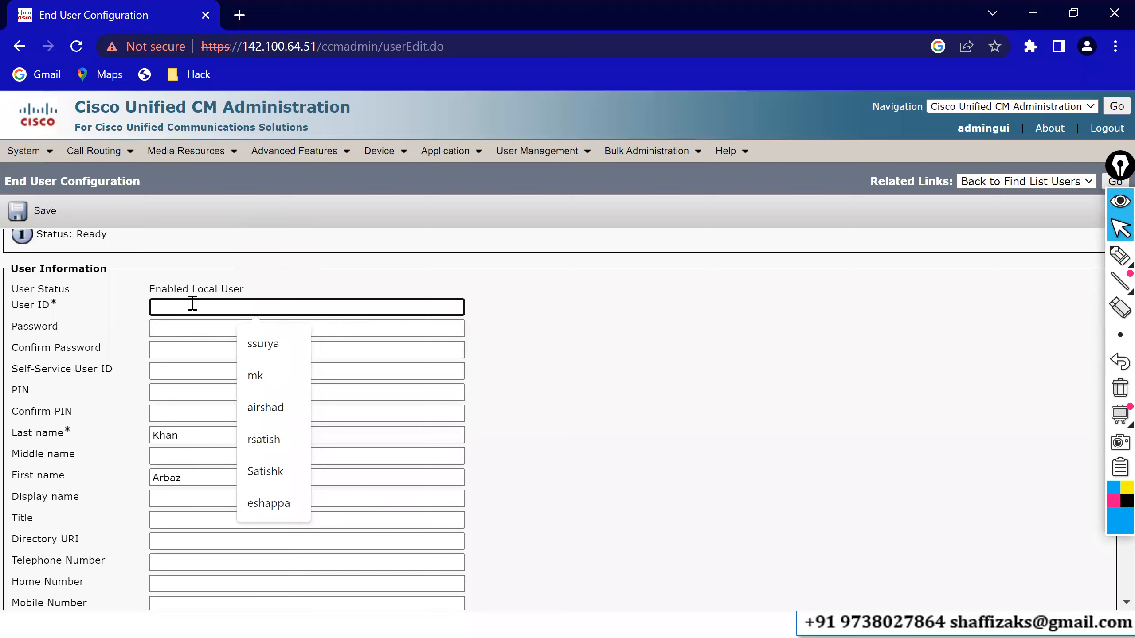
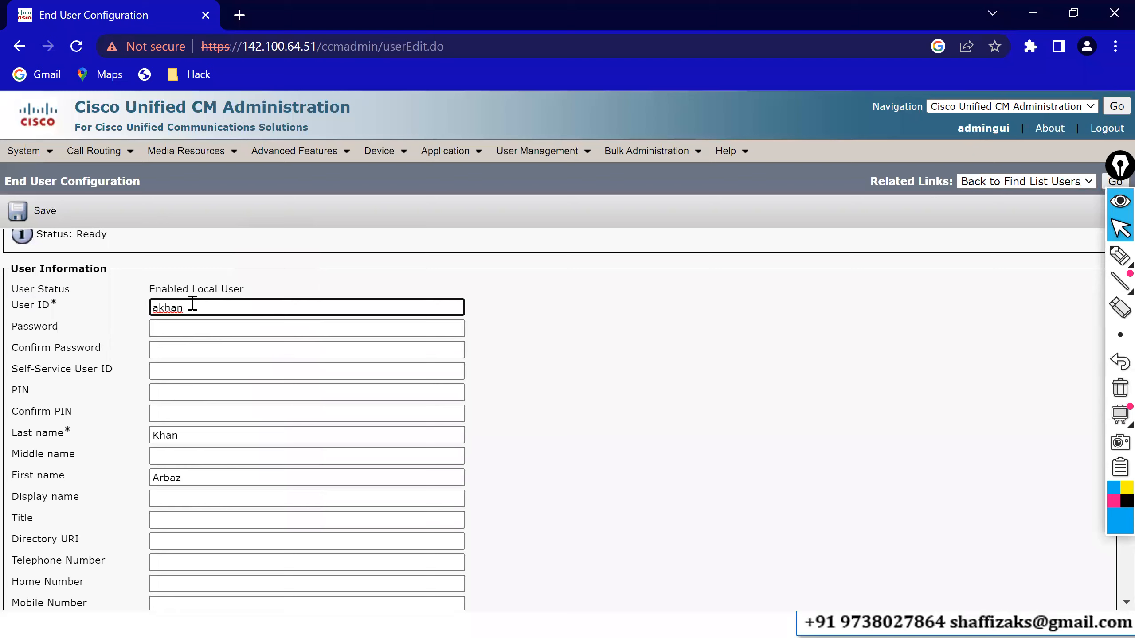
pyautogui.click(154, 310)
pyautogui.moveTo(154, 309); pyautogui.dragTo(160, 310)
pyautogui.moveTo(198, 308); pyautogui.dragTo(197, 310)
# - Enter the user's password and confirm it
pyautogui.click(176, 327)
pyautogui.write('cisco')
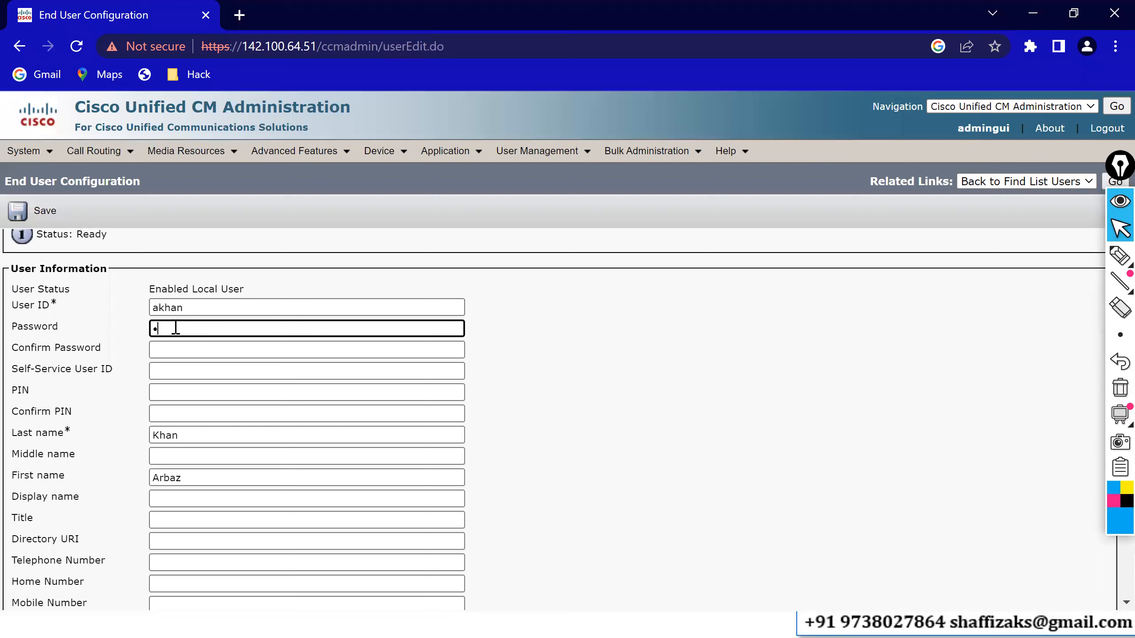
pyautogui.press('Tab')
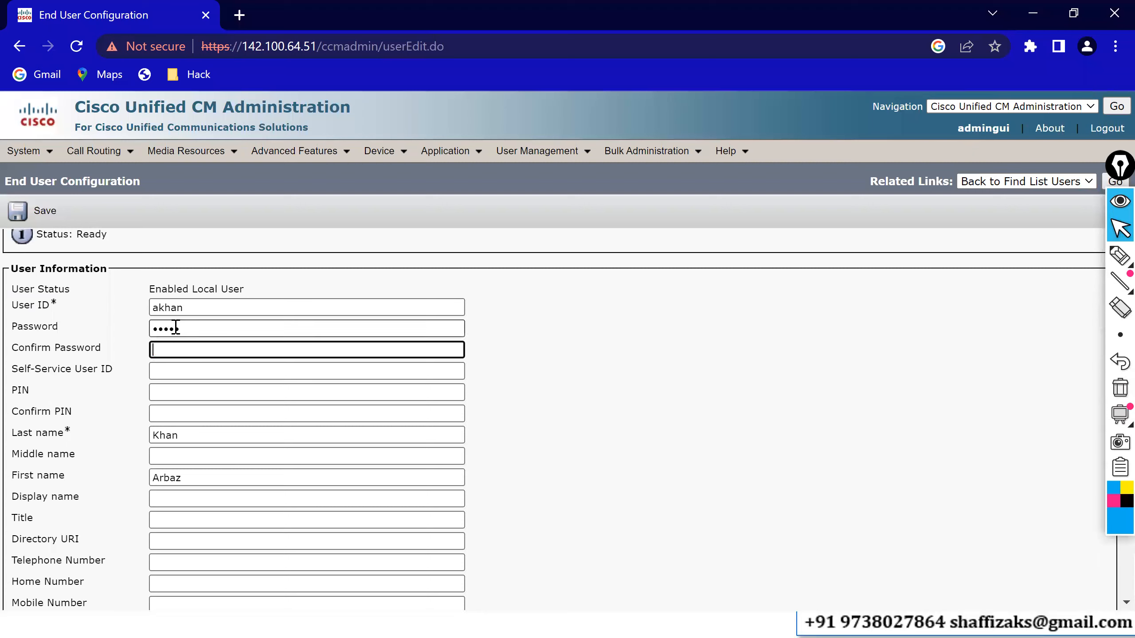
pyautogui.write('cisco')
# - Enter a four-digit PIN, confirm it, and highlight the PIN labels
pyautogui.click(162, 395)
pyautogui.write('1234')
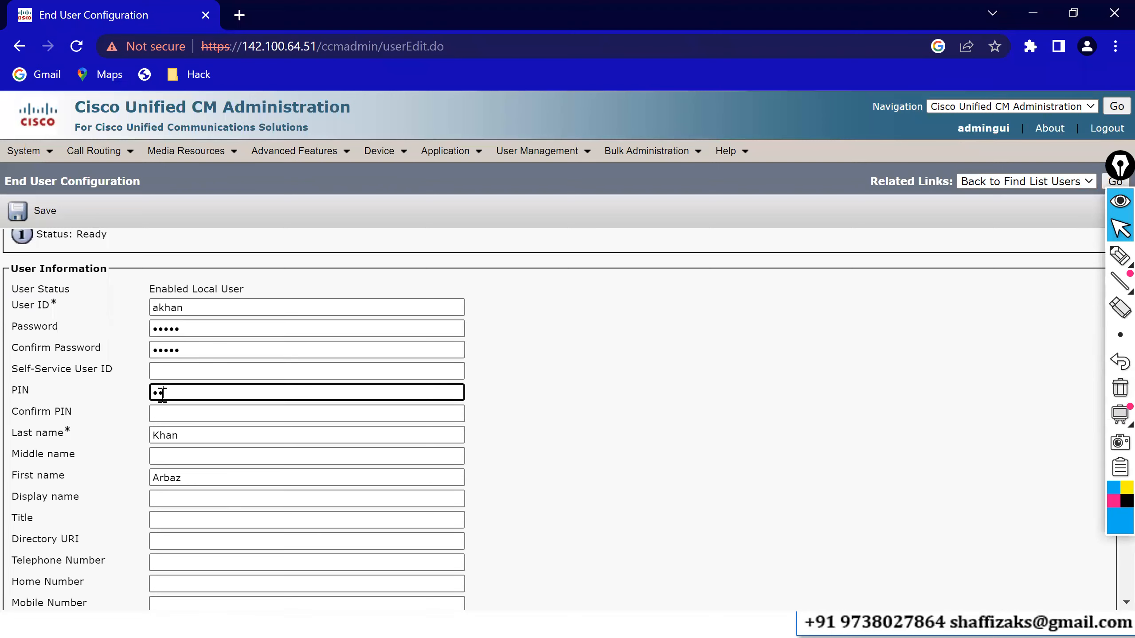
pyautogui.click(166, 412)
pyautogui.write('1234')
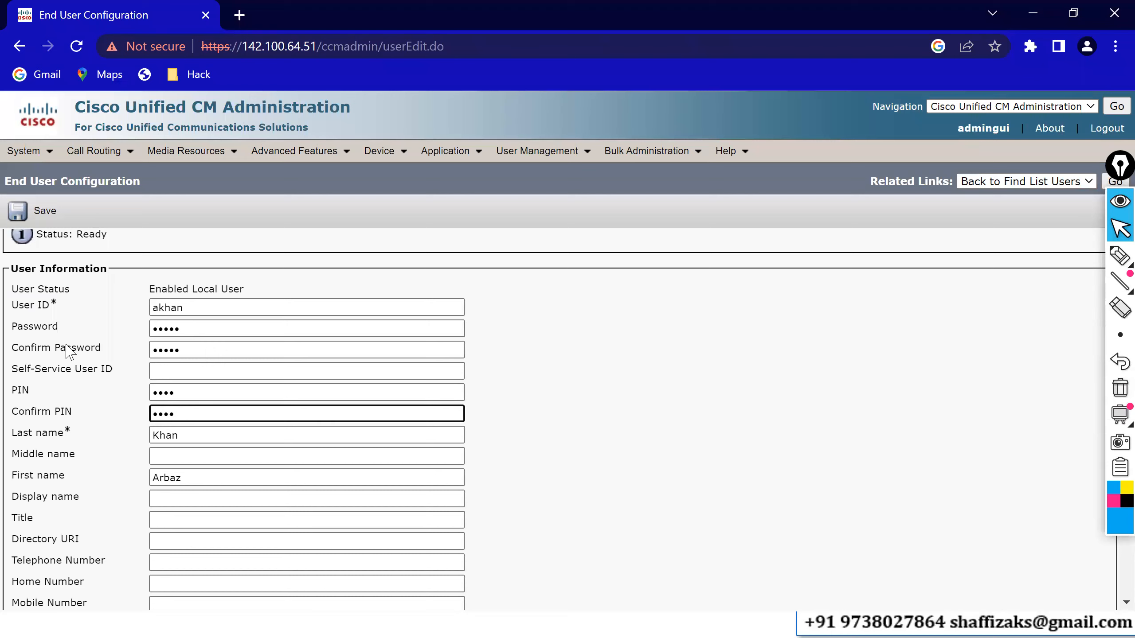
pyautogui.moveTo(26, 329); pyautogui.dragTo(85, 425)
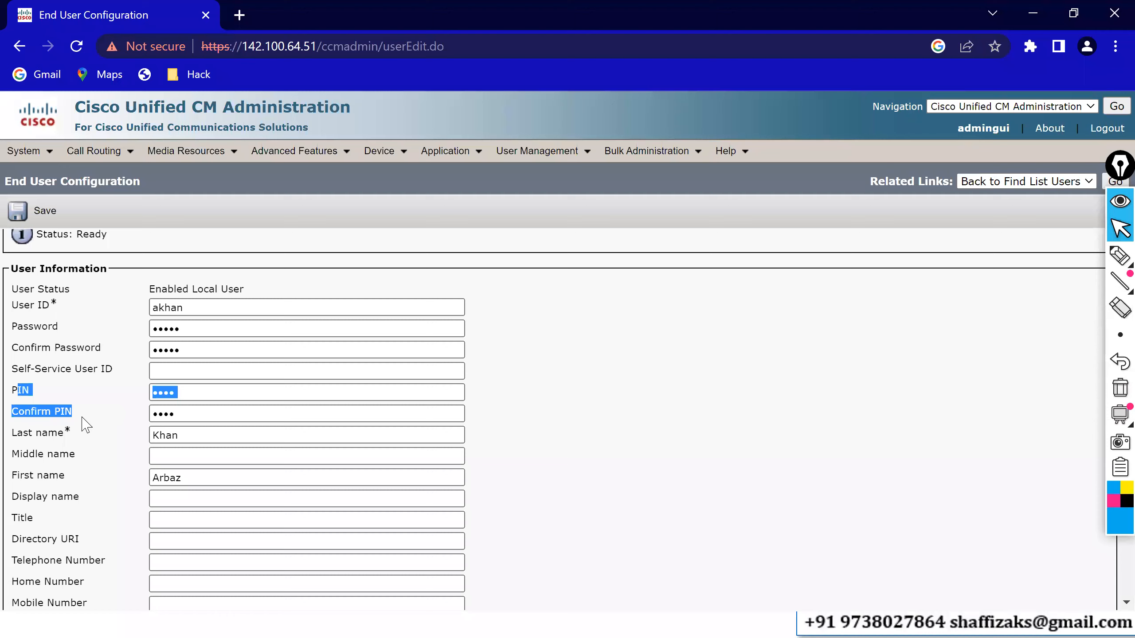
# - Enter the user's display name and the title Technical Support Engineer
pyautogui.click(161, 456)
pyautogui.click(166, 499)
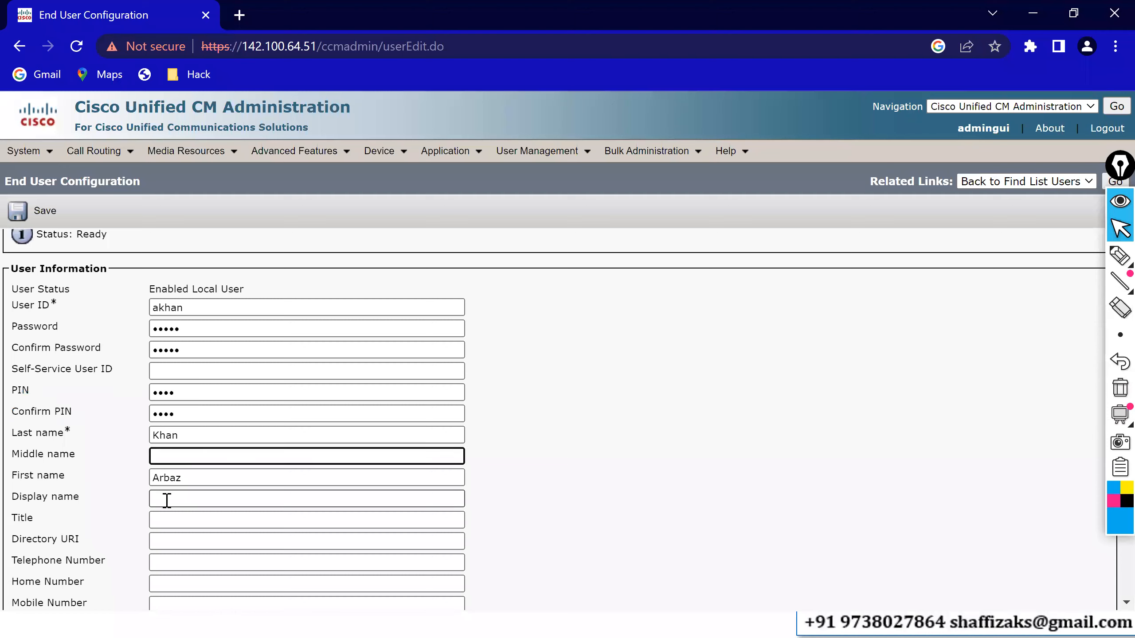
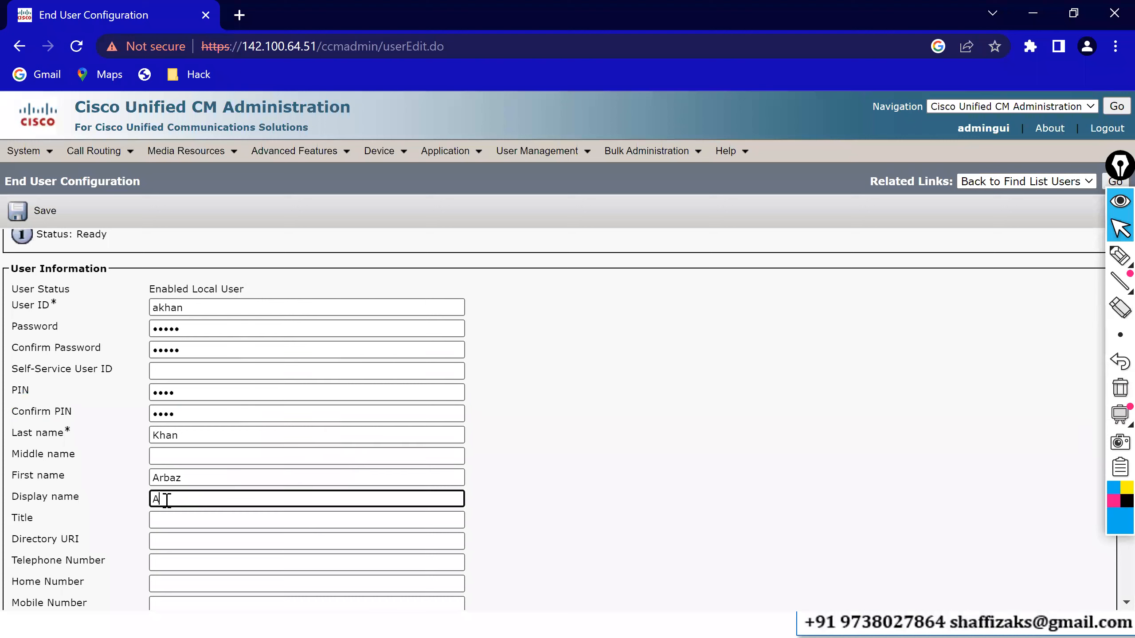
pyautogui.click(178, 520)
pyautogui.write('Support Engineer')
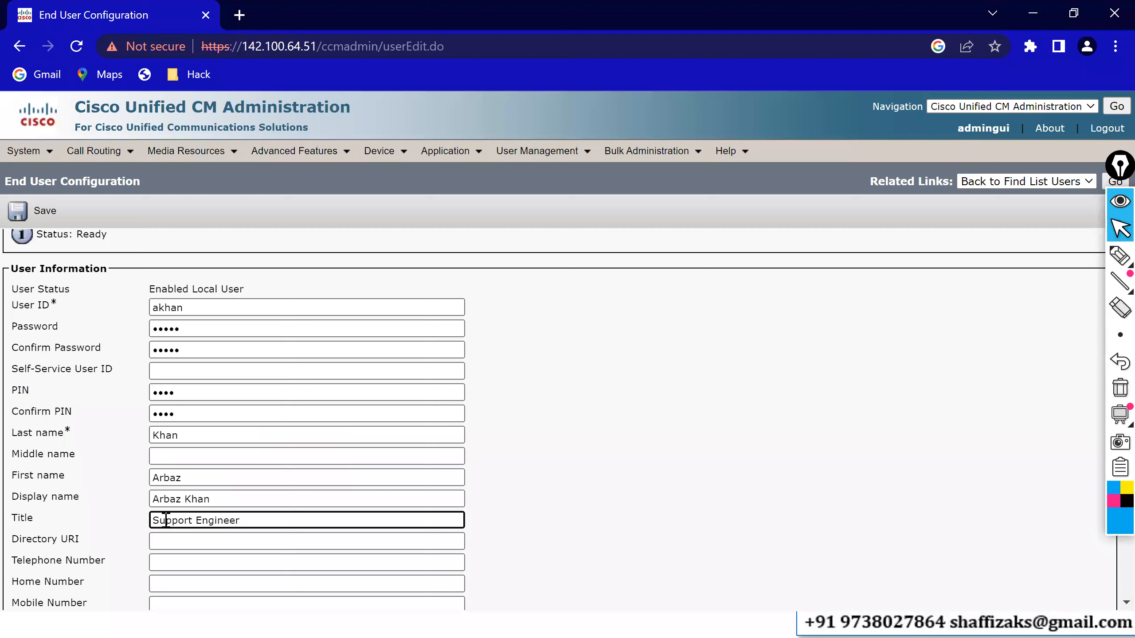
pyautogui.click(155, 520)
pyautogui.write('Technical')
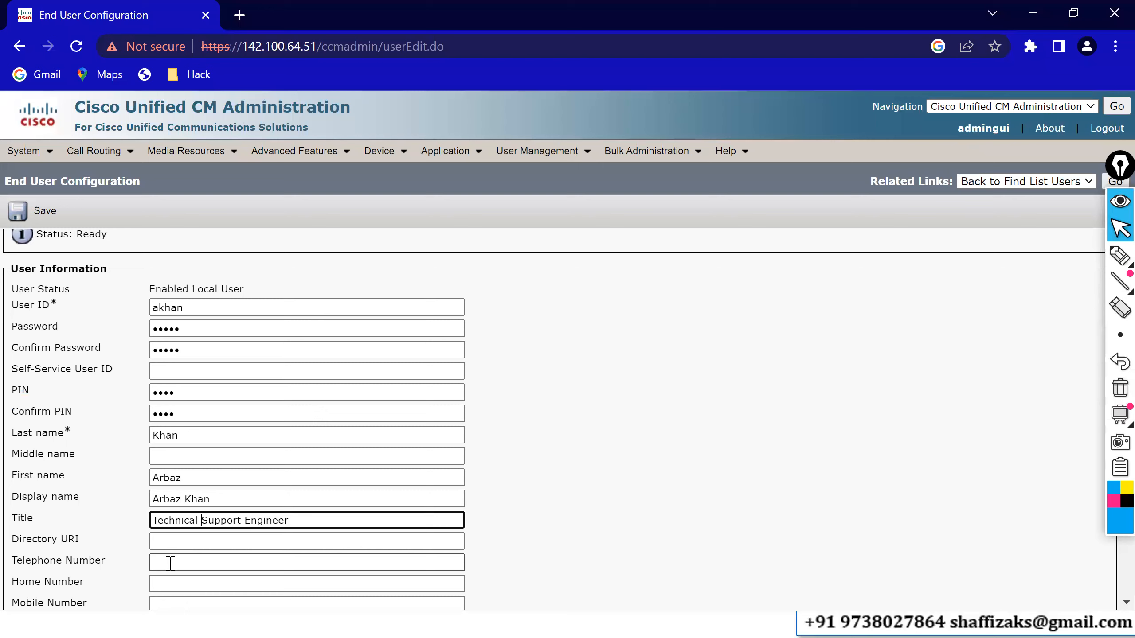
pyautogui.click(501, 552)
# - Add the user's e-mail address, department IT, and the suggested manager user ID
pyautogui.scroll(-3, 501, 551)
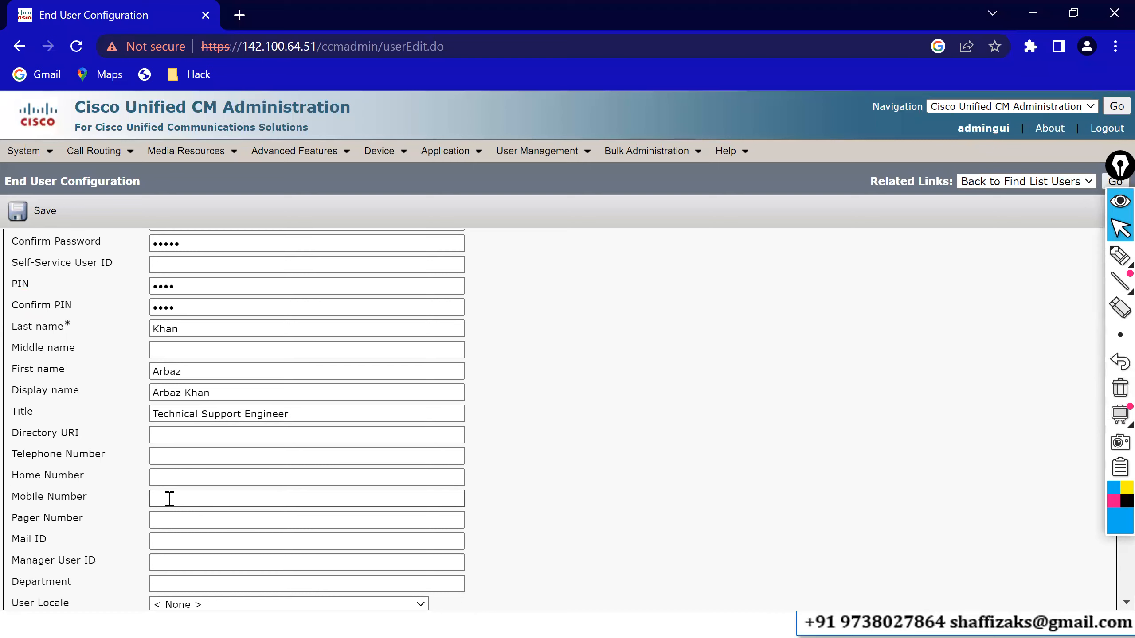
pyautogui.click(169, 542)
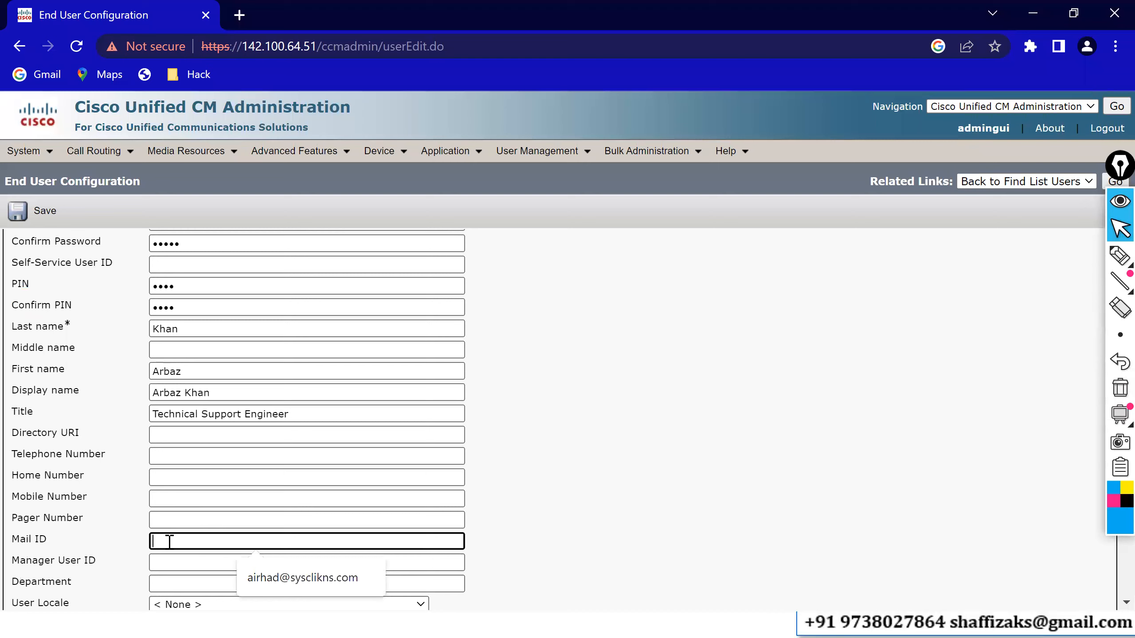
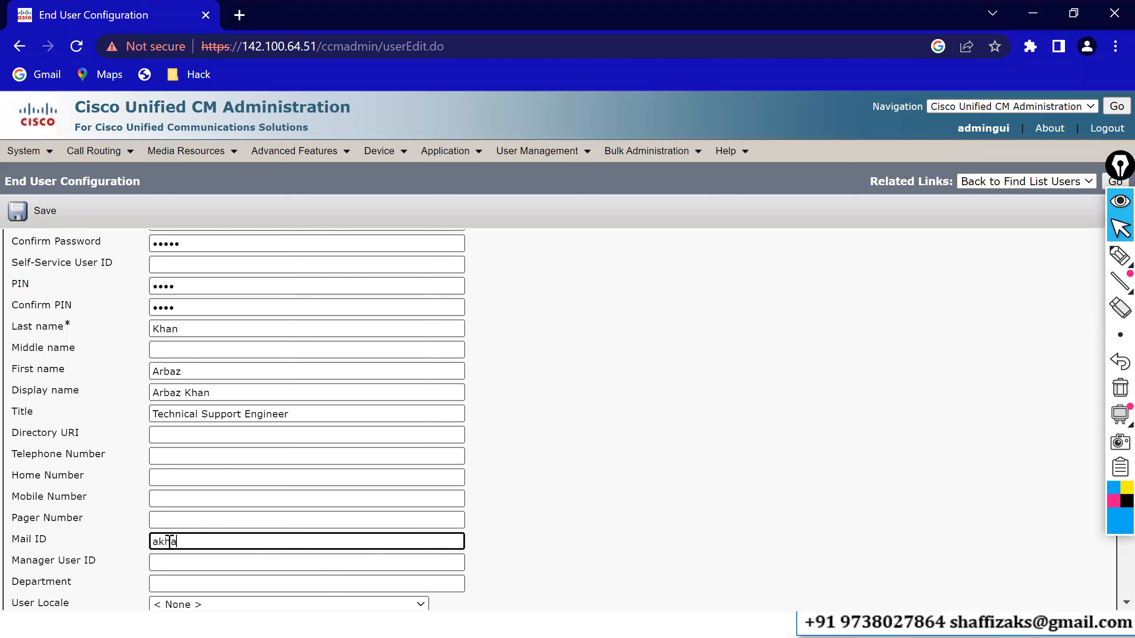
pyautogui.click(174, 584)
pyautogui.write('IT')
pyautogui.click(169, 565)
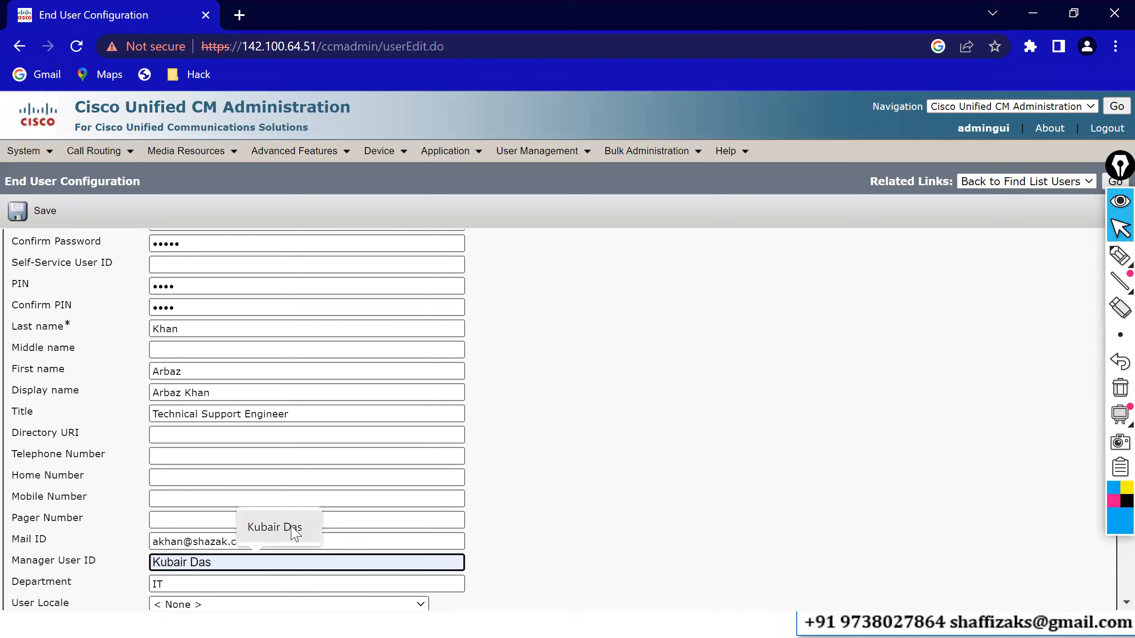
pyautogui.click(295, 529)
pyautogui.click(544, 509)
pyautogui.scroll(-4, 544, 509)
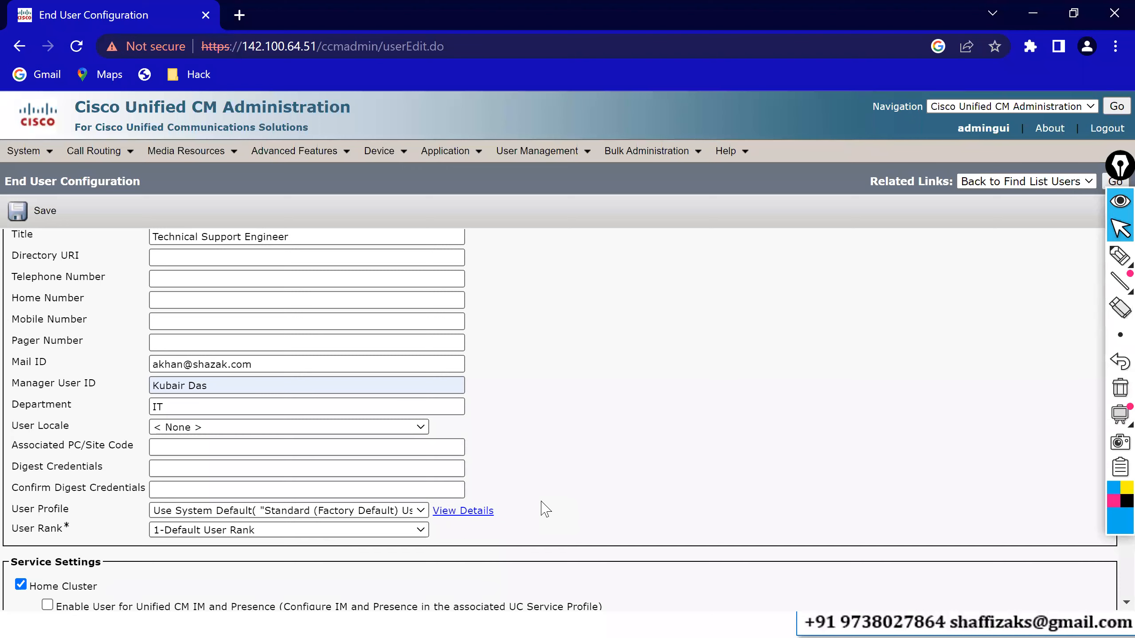
pyautogui.scroll(-8, 544, 509)
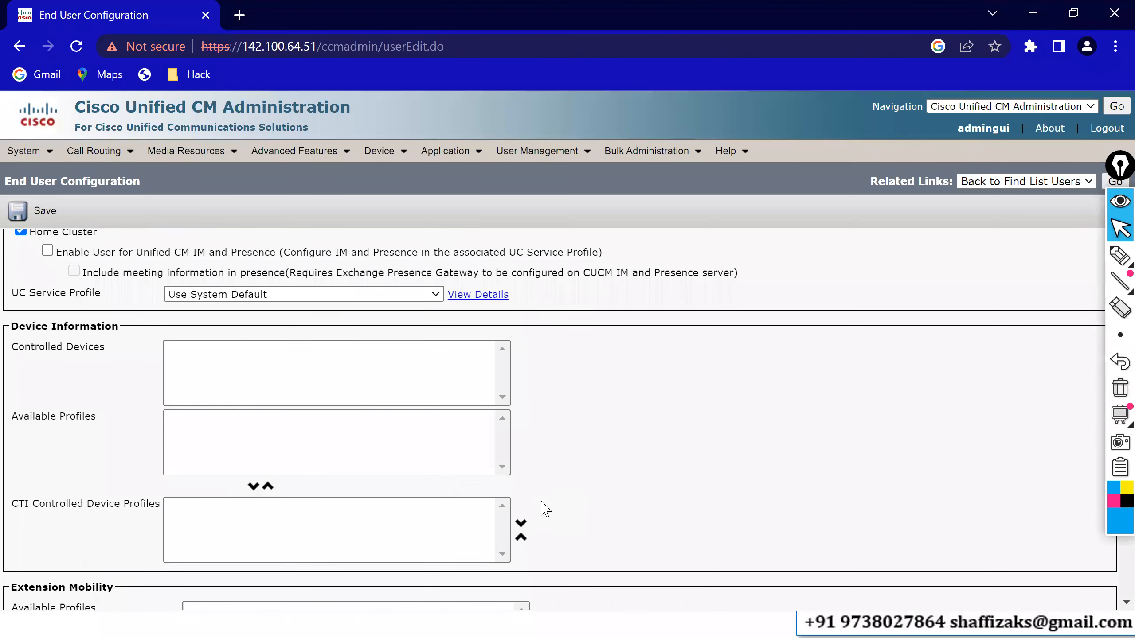
pyautogui.scroll(1, 545, 509)
pyautogui.scroll(-1, 544, 509)
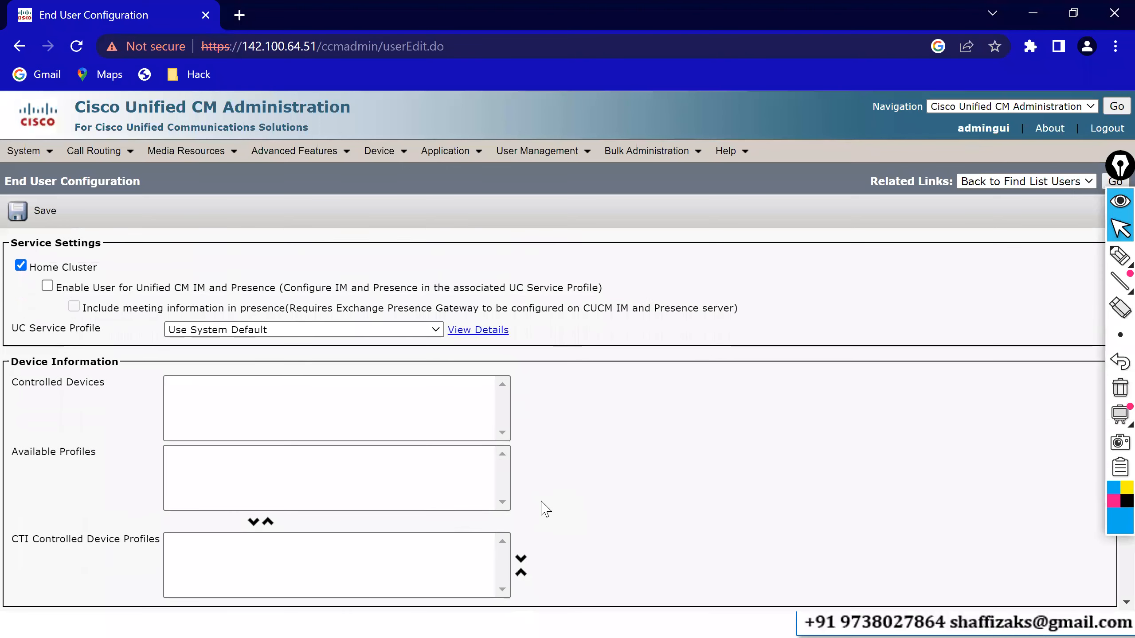
pyautogui.scroll(-6, 545, 509)
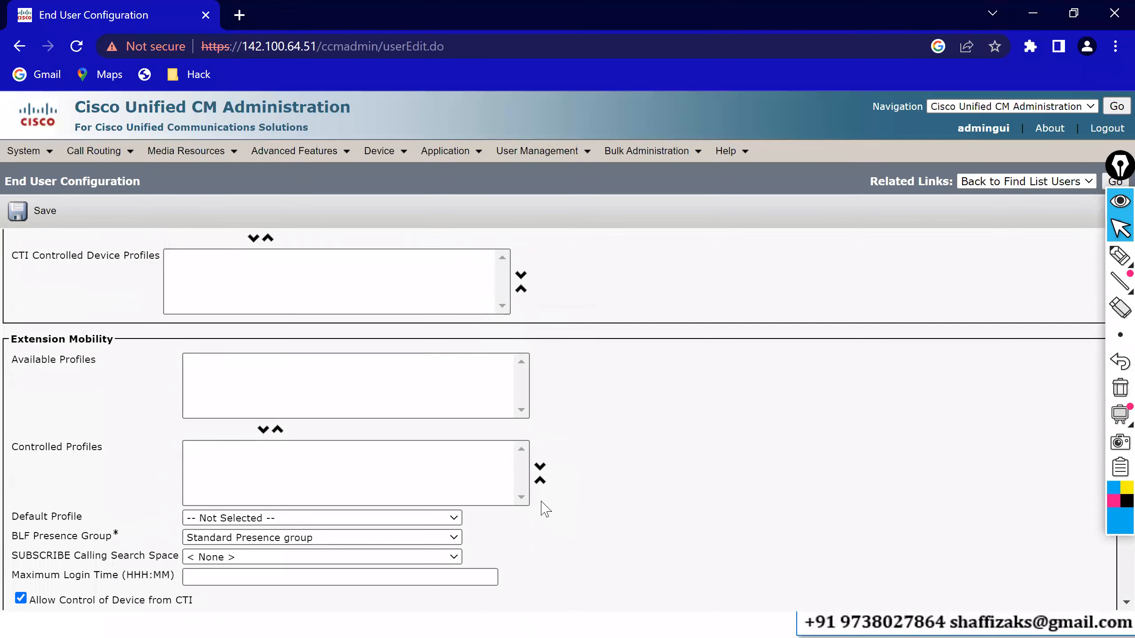
pyautogui.scroll(-5, 544, 509)
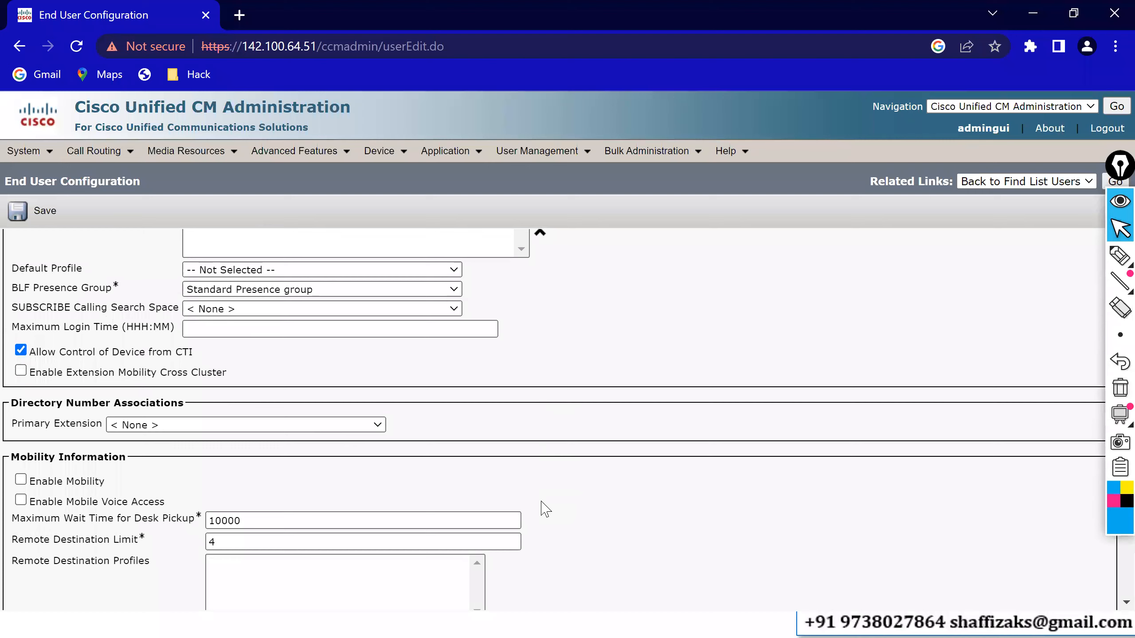
pyautogui.scroll(5, 545, 509)
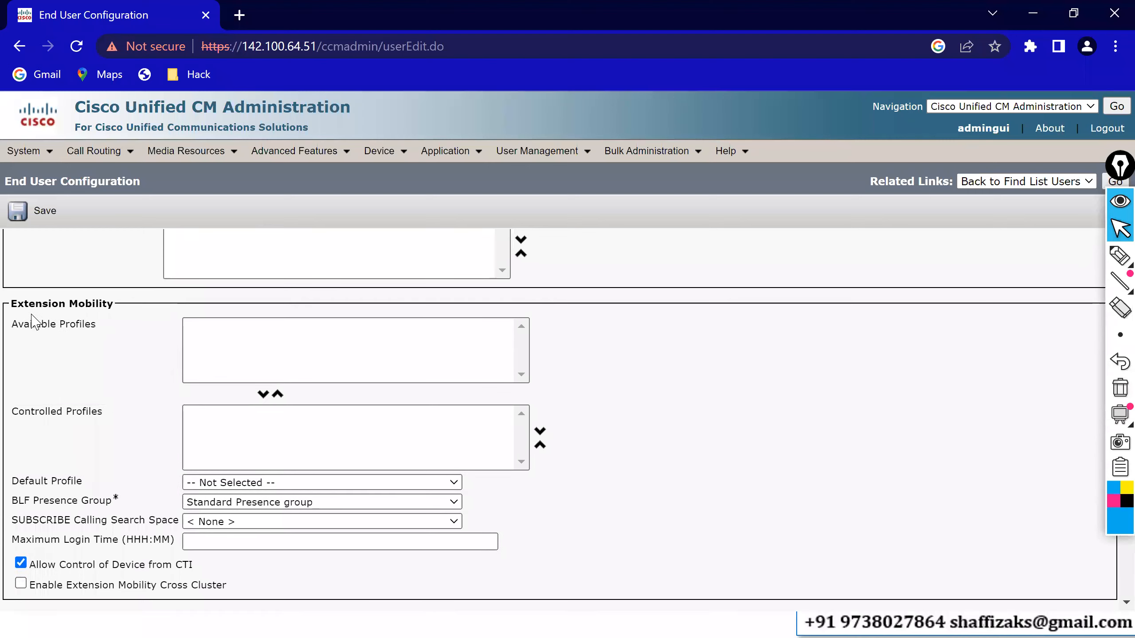
pyautogui.moveTo(24, 304); pyautogui.dragTo(90, 383)
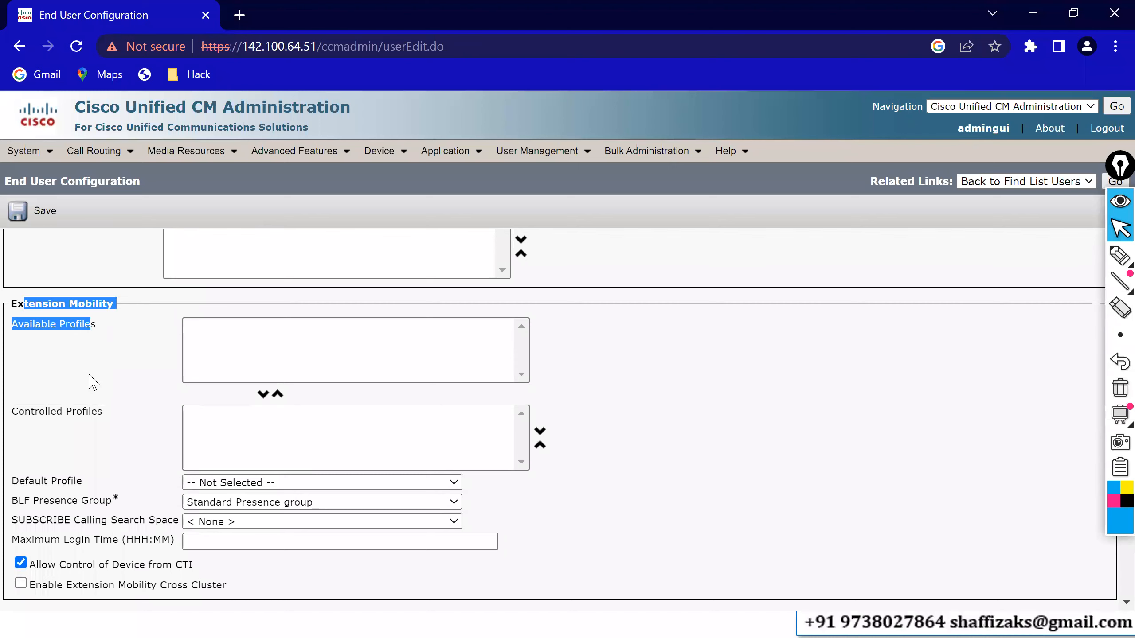
pyautogui.click(78, 380)
pyautogui.scroll(-3, 79, 380)
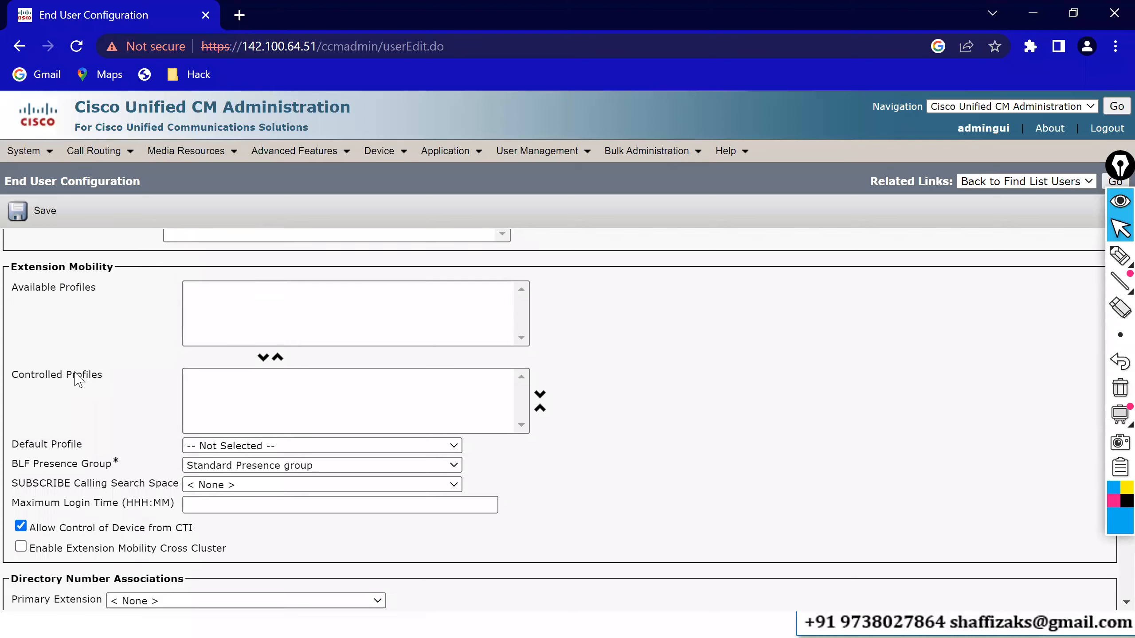
pyautogui.scroll(-4, 76, 374)
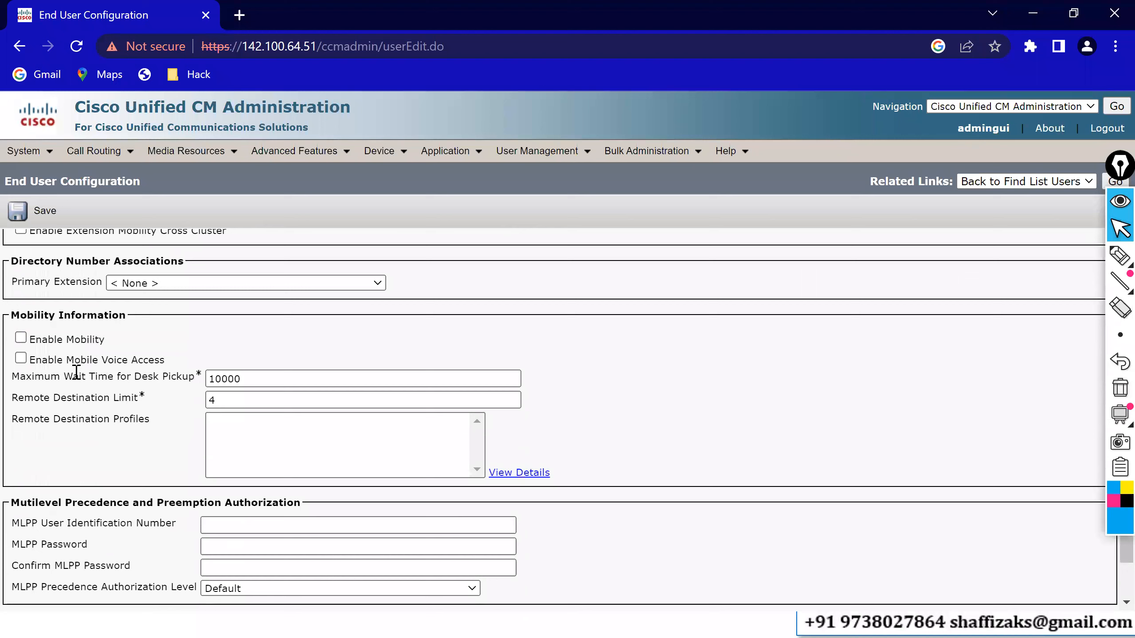
pyautogui.moveTo(32, 261); pyautogui.dragTo(90, 262)
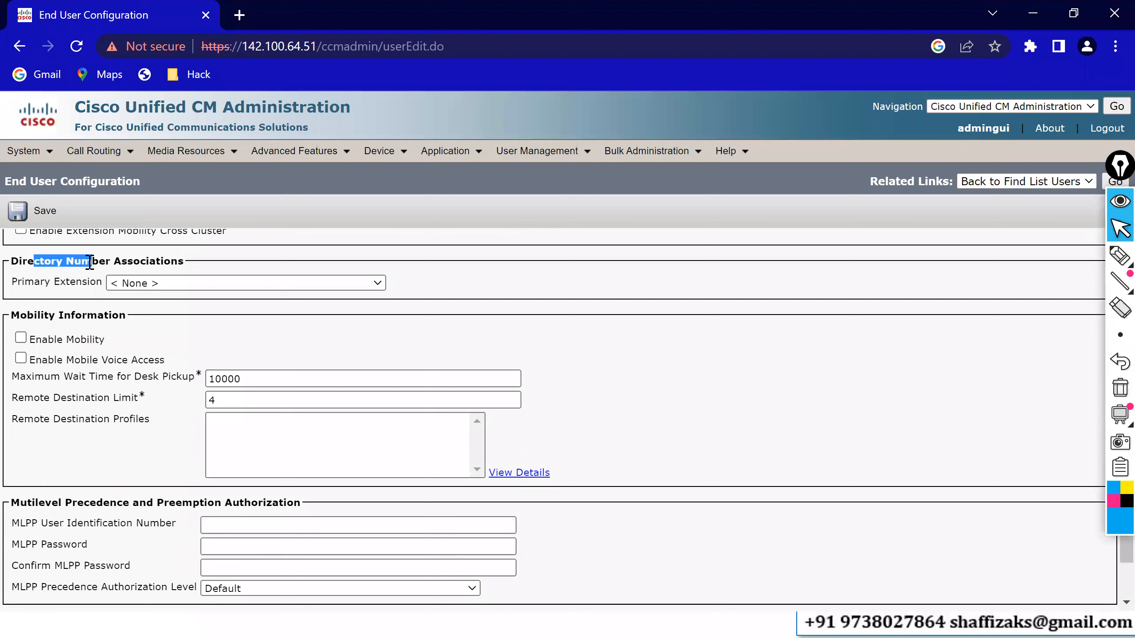
pyautogui.moveTo(41, 312); pyautogui.dragTo(83, 323)
pyautogui.click(97, 476)
pyautogui.scroll(-3, 97, 476)
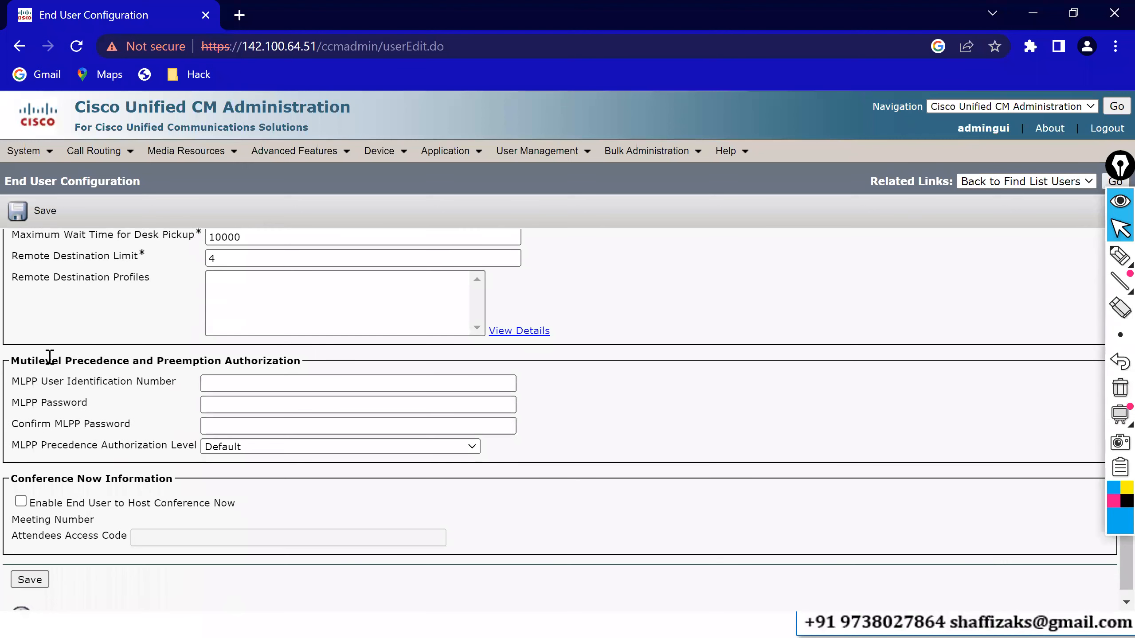
pyautogui.moveTo(51, 360); pyautogui.dragTo(114, 382)
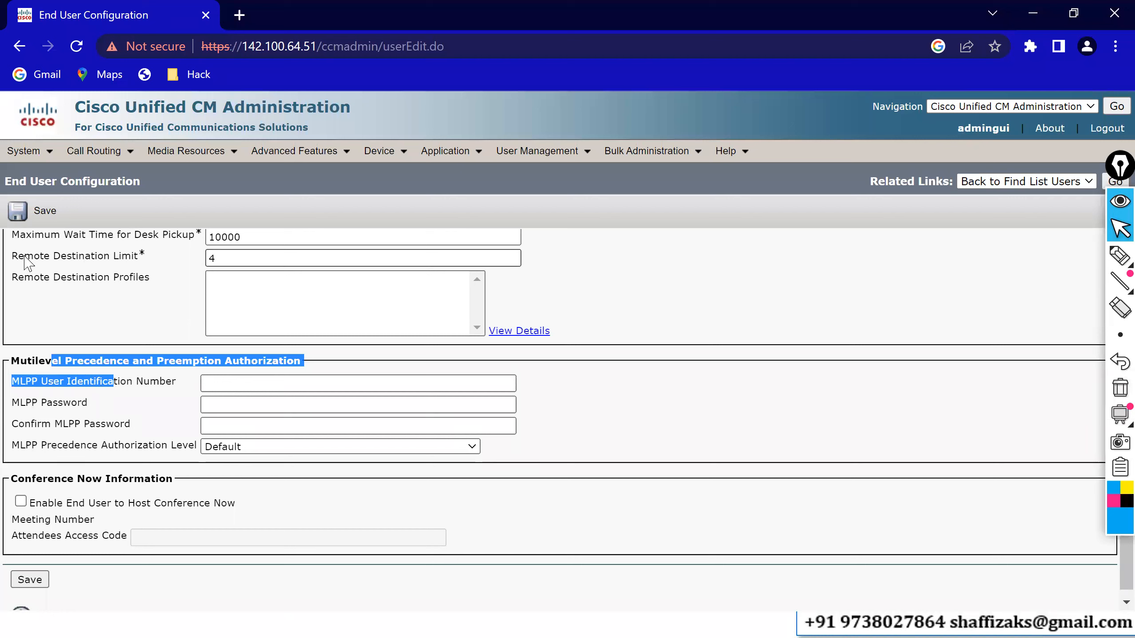
# - Save the end user and go back to the end users list, now showing 3 records
pyautogui.click(19, 221)
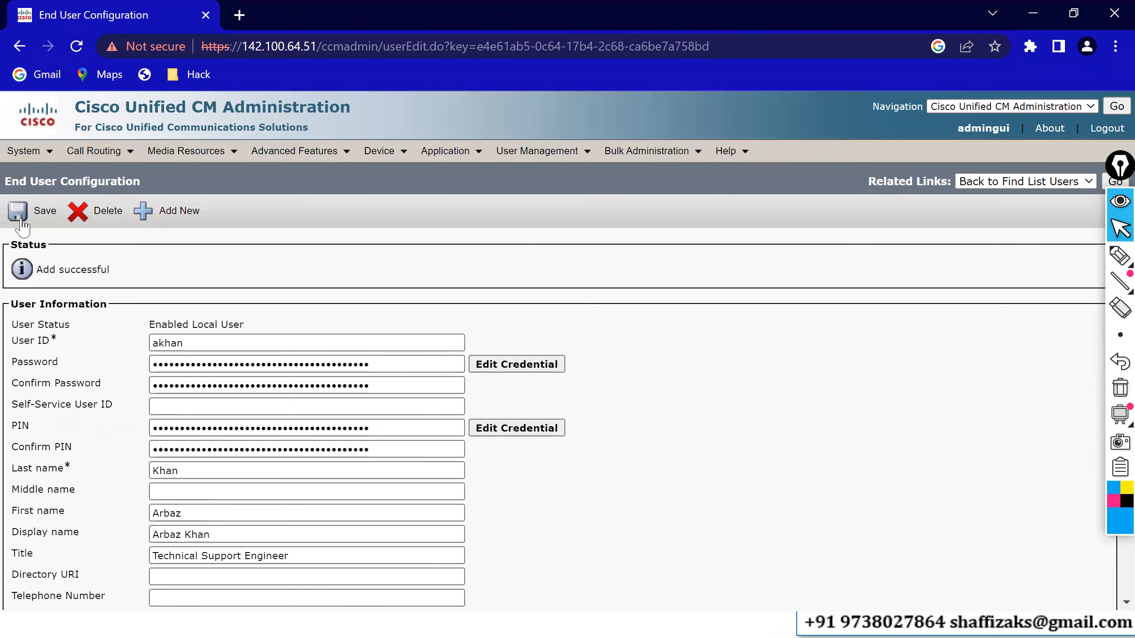
pyautogui.click(1113, 181)
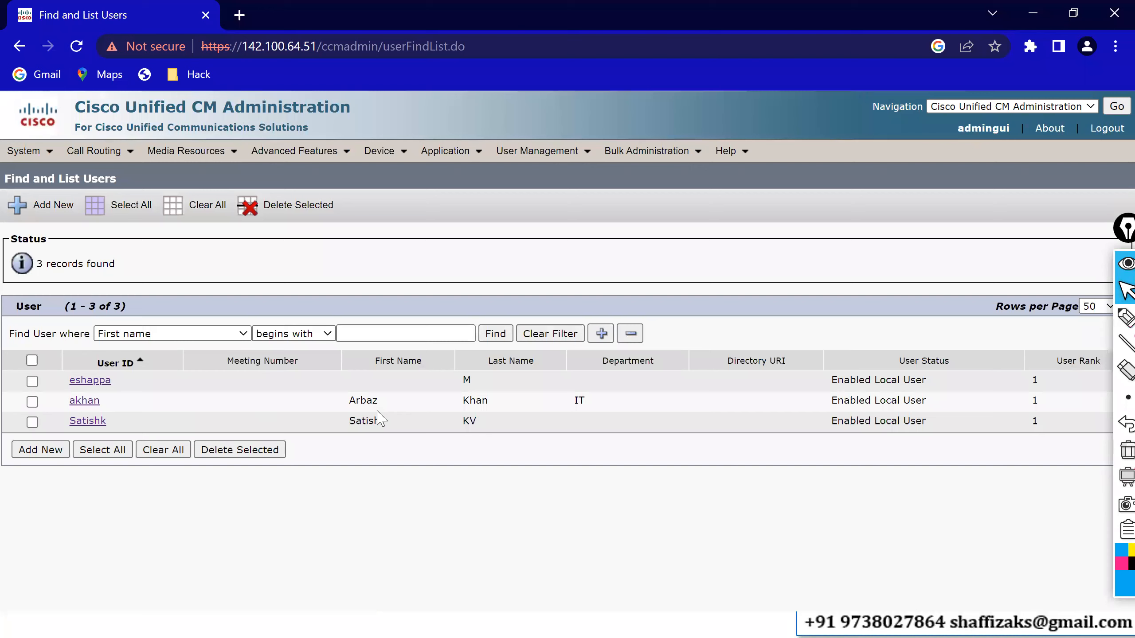
# - Open Device > Phone in a new tab and find all 11 phones
pyautogui.click(381, 151)
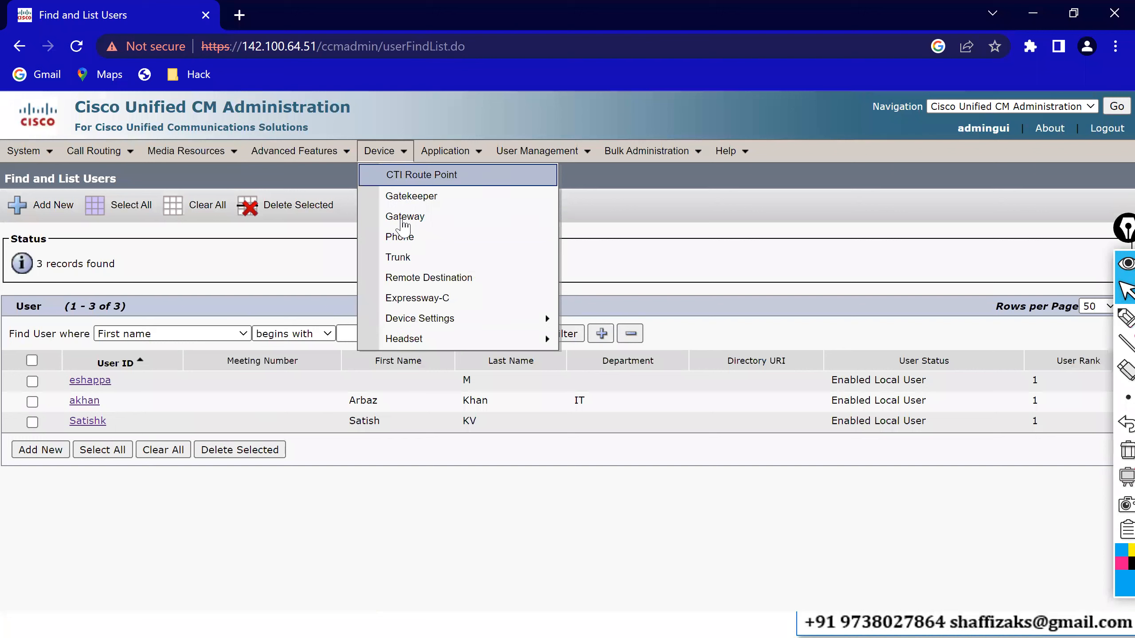
pyautogui.middleClick(405, 240)
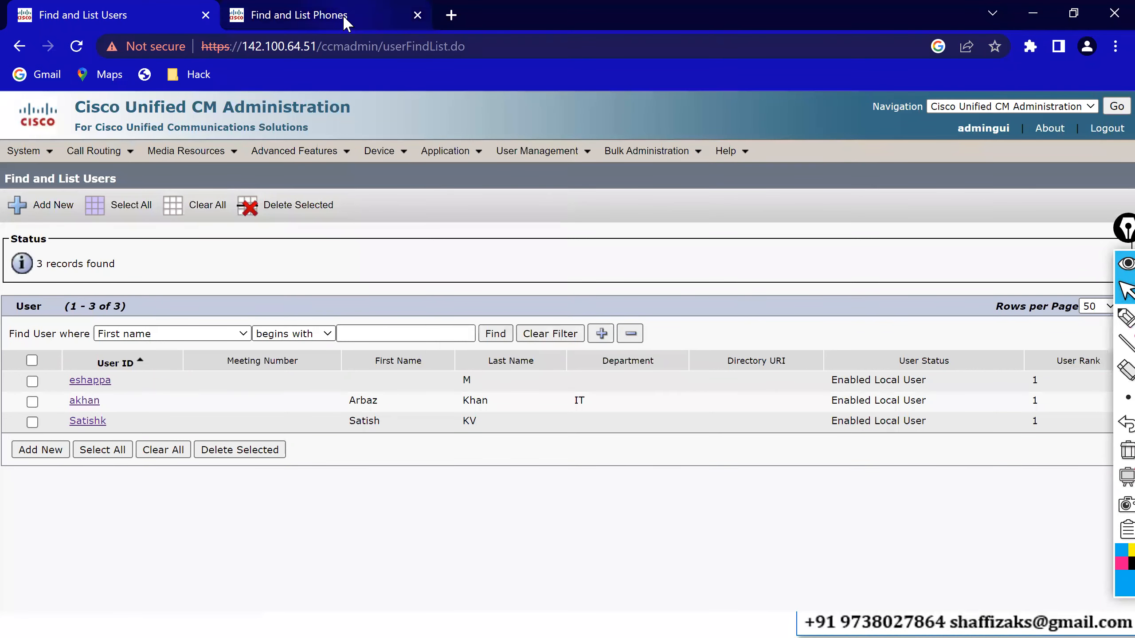
pyautogui.click(347, 22)
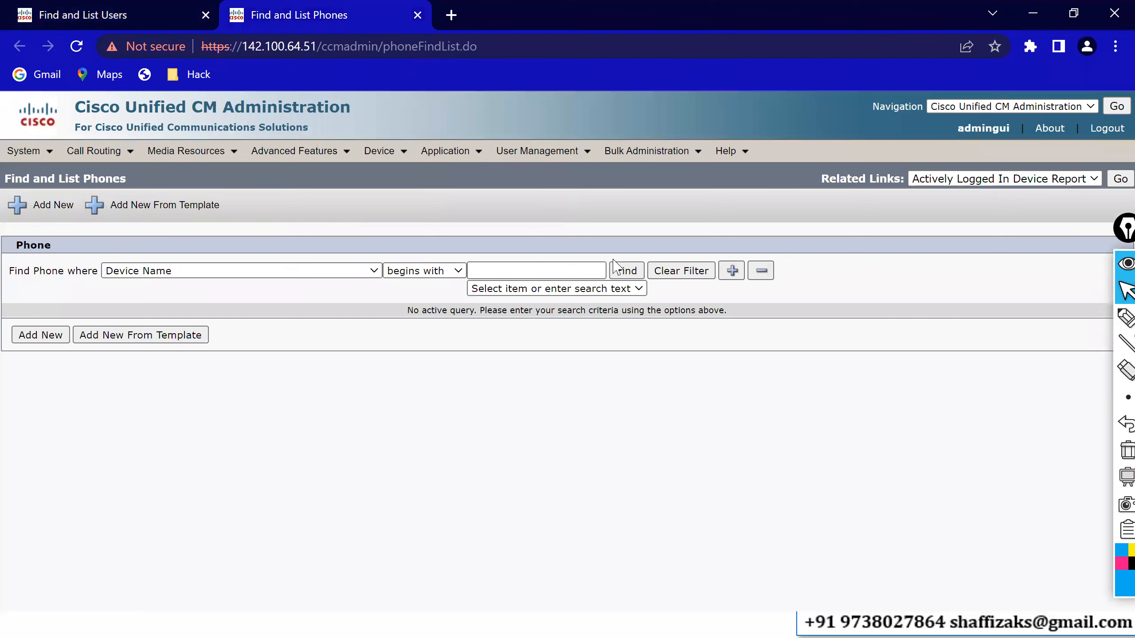
pyautogui.click(639, 274)
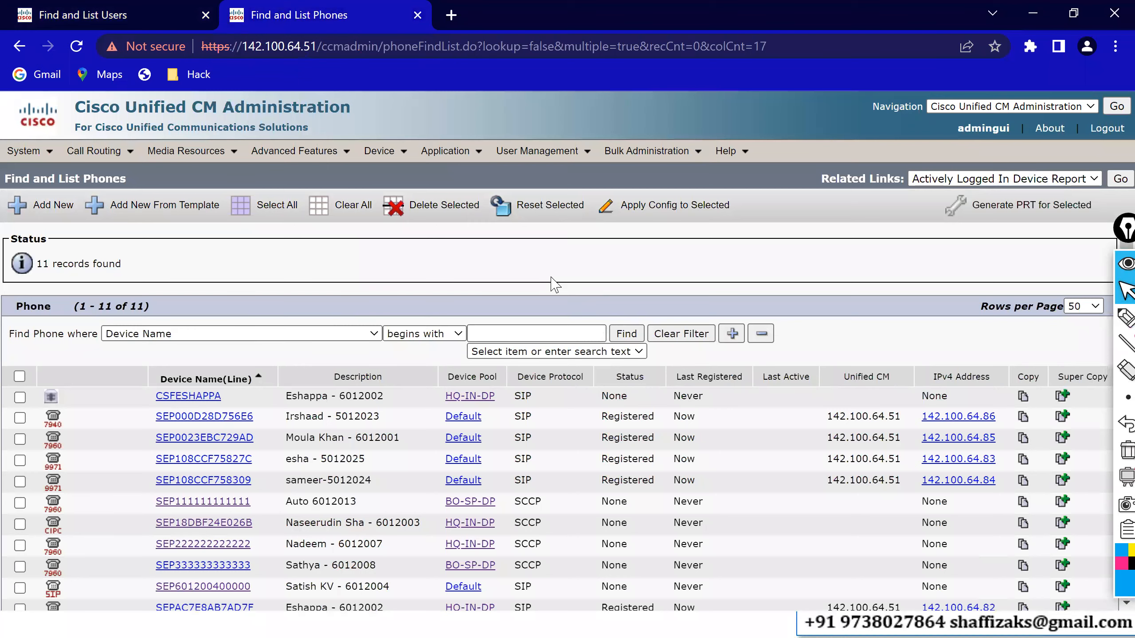
pyautogui.scroll(-2, 555, 284)
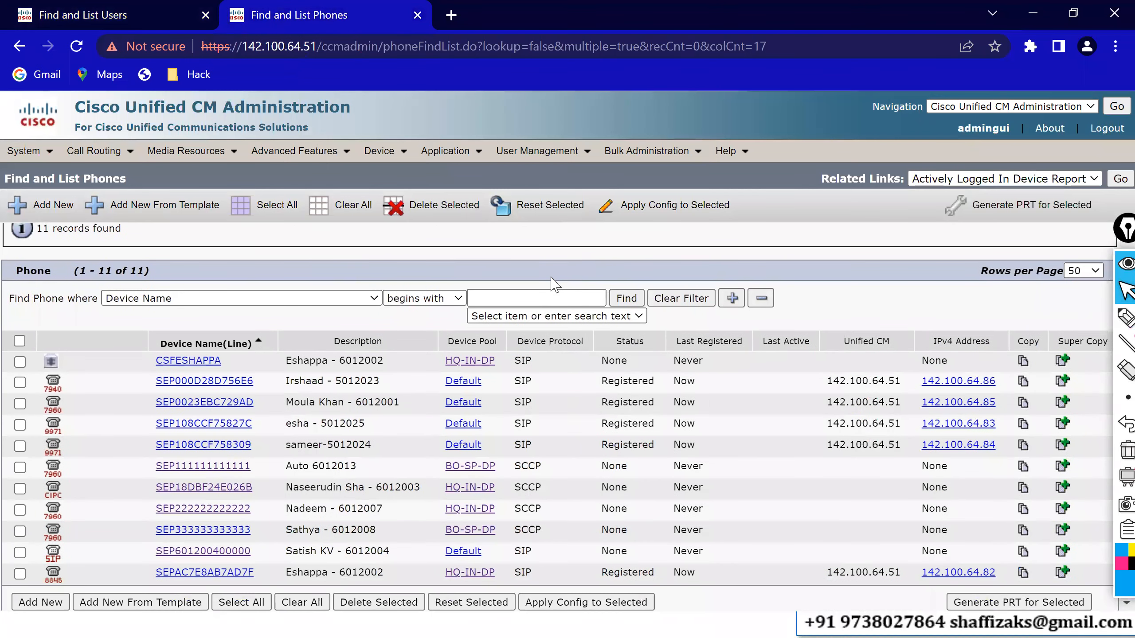
pyautogui.click(205, 467)
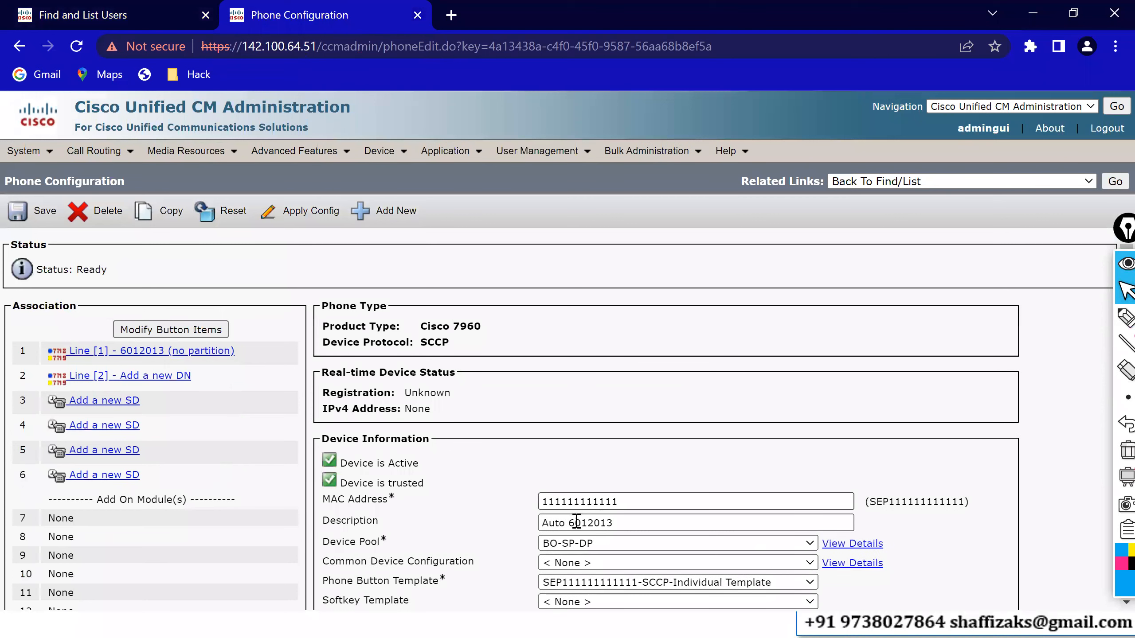
pyautogui.moveTo(567, 522); pyautogui.dragTo(529, 532)
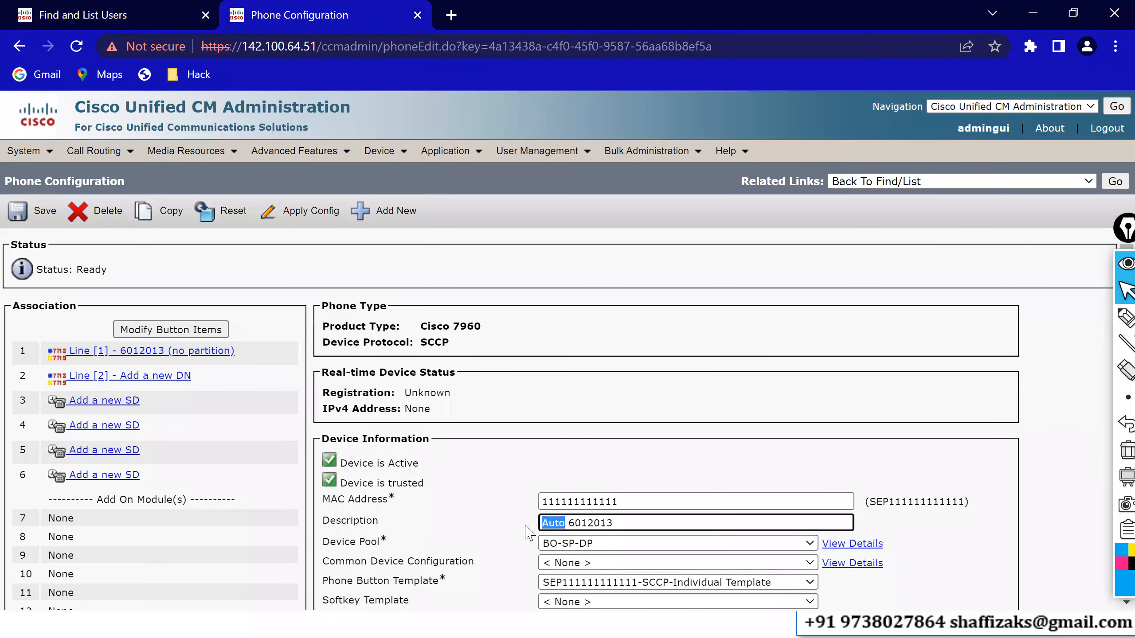
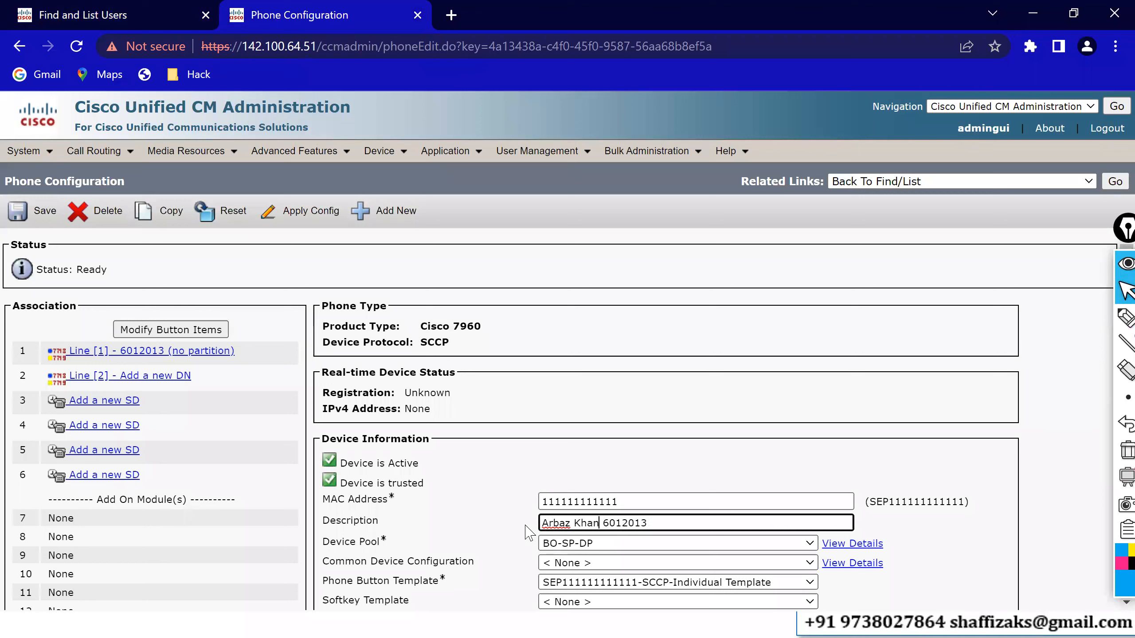
pyautogui.write(' -')
pyautogui.hotkey('ctrl', 'a')
pyautogui.hotkey('ctrl', 'c')
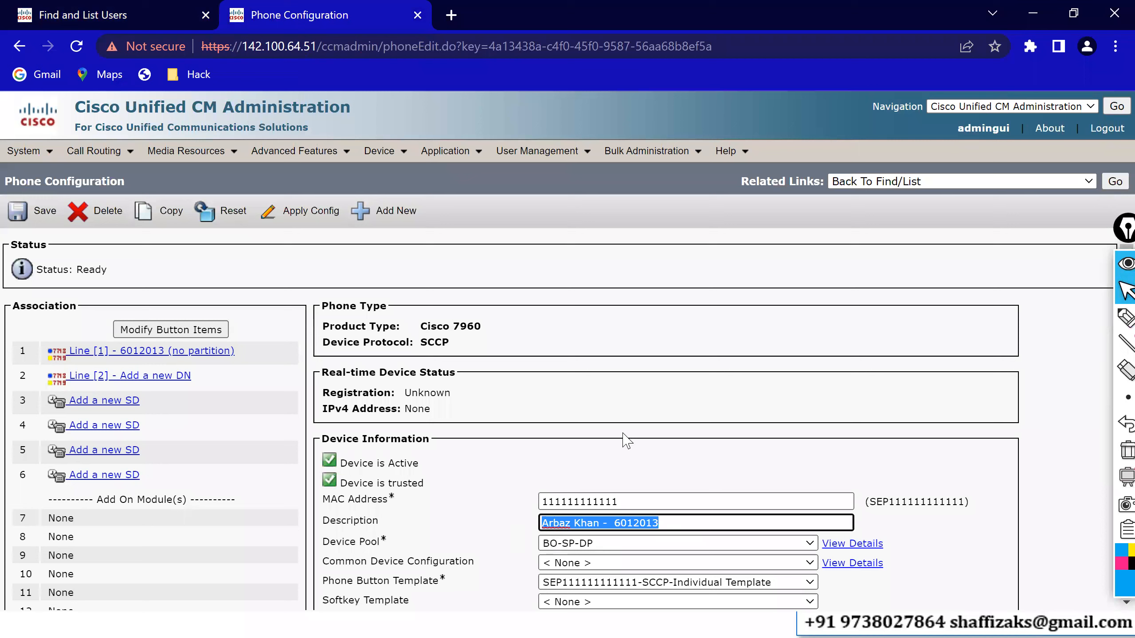
# - Set the phone's device pool to HQ-IN-DP and save it
pyautogui.click(581, 548)
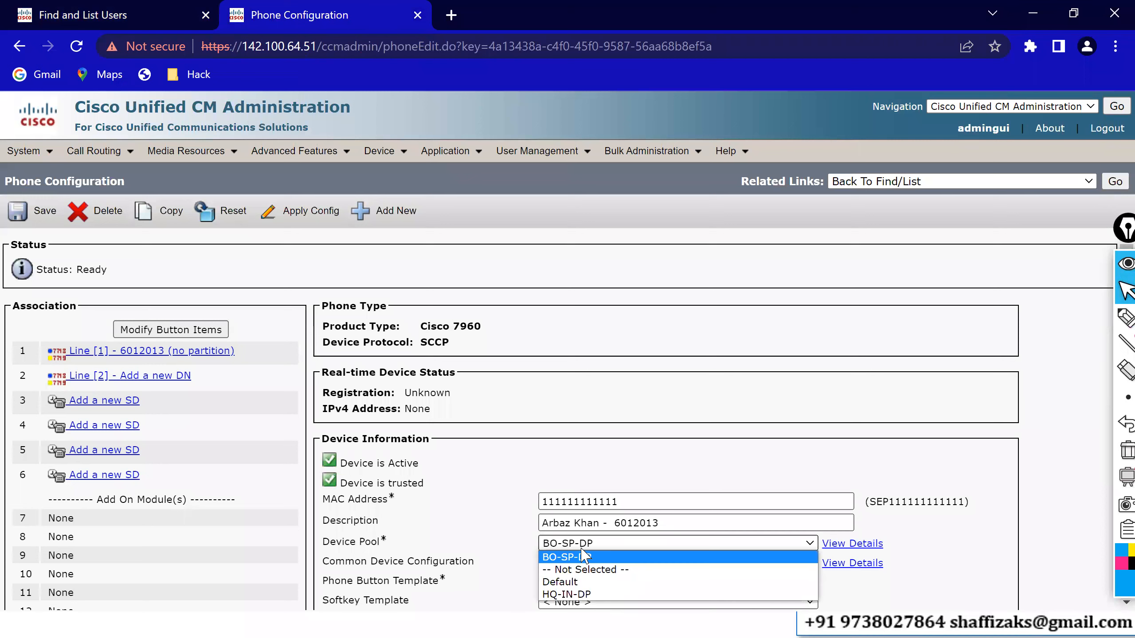
pyautogui.click(580, 594)
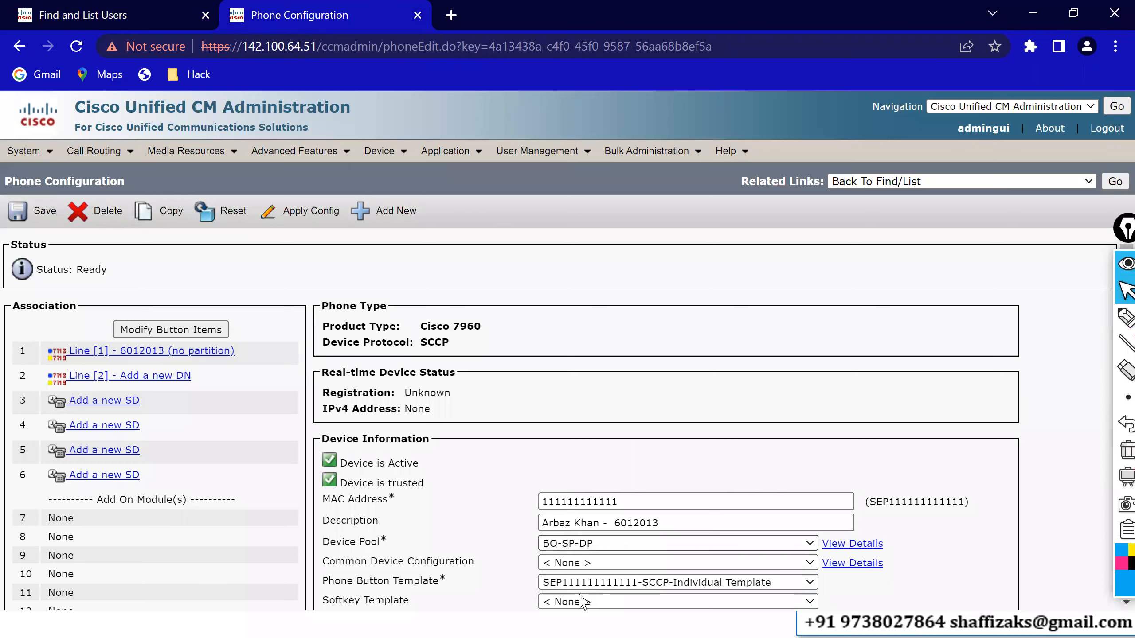
pyautogui.click(657, 411)
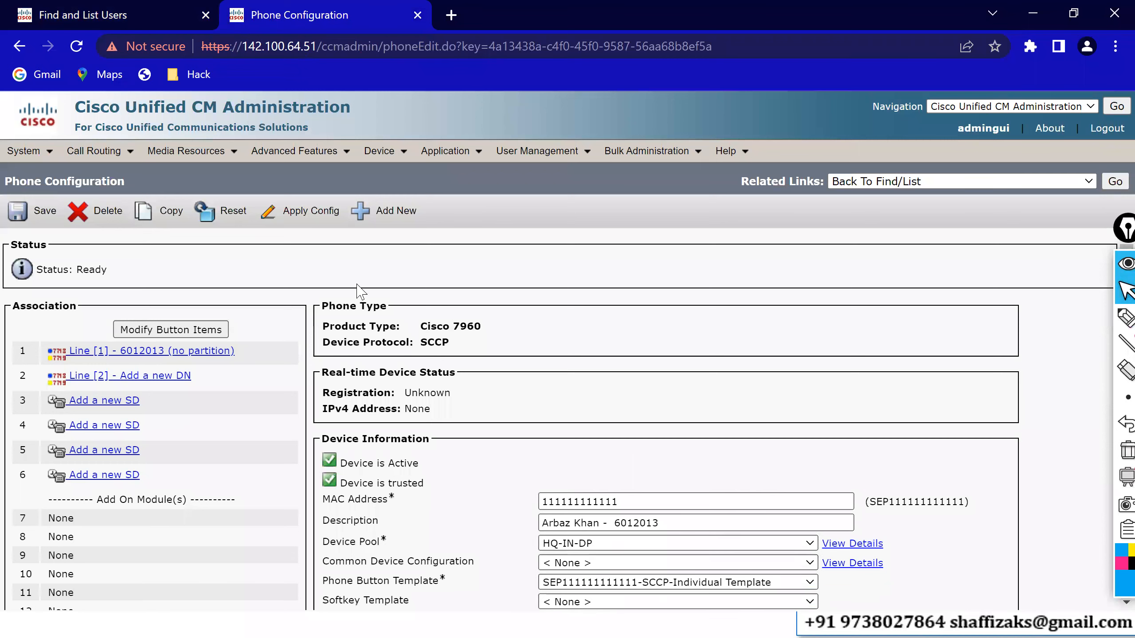
pyautogui.click(27, 221)
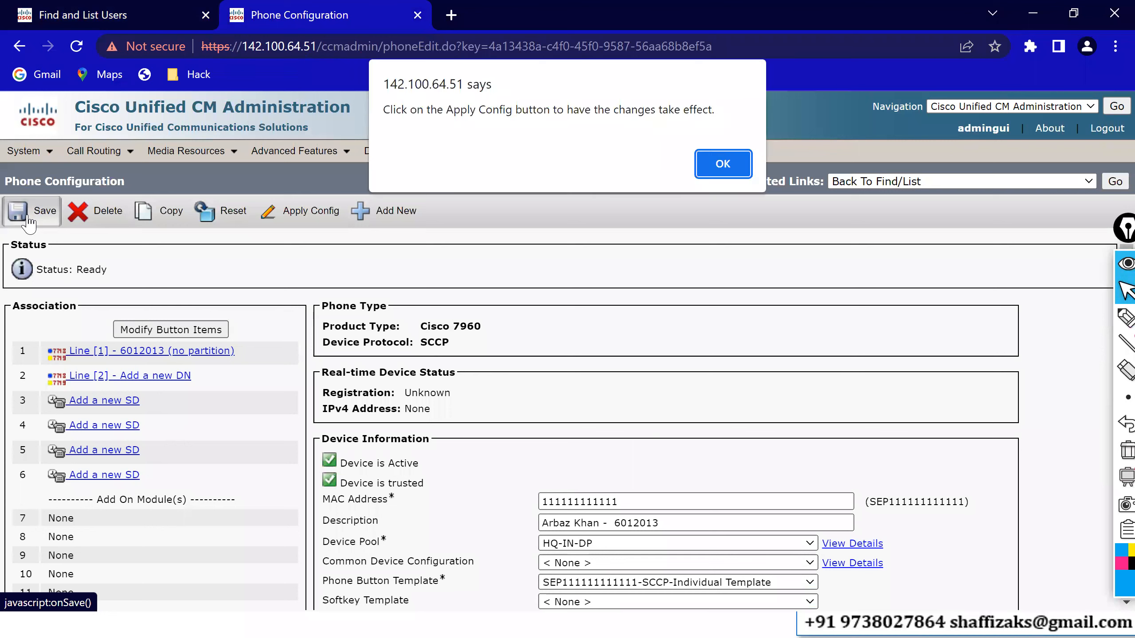
# - Acknowledge the Apply Config reminder and open directory number 6012013's configuration
pyautogui.click(724, 173)
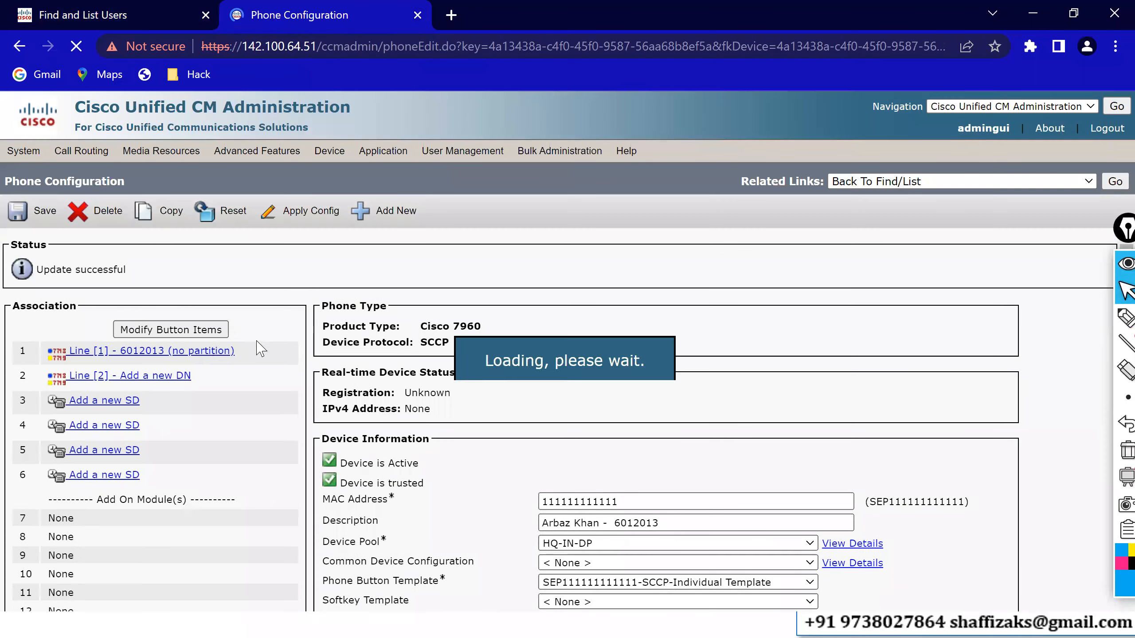
pyautogui.click(205, 351)
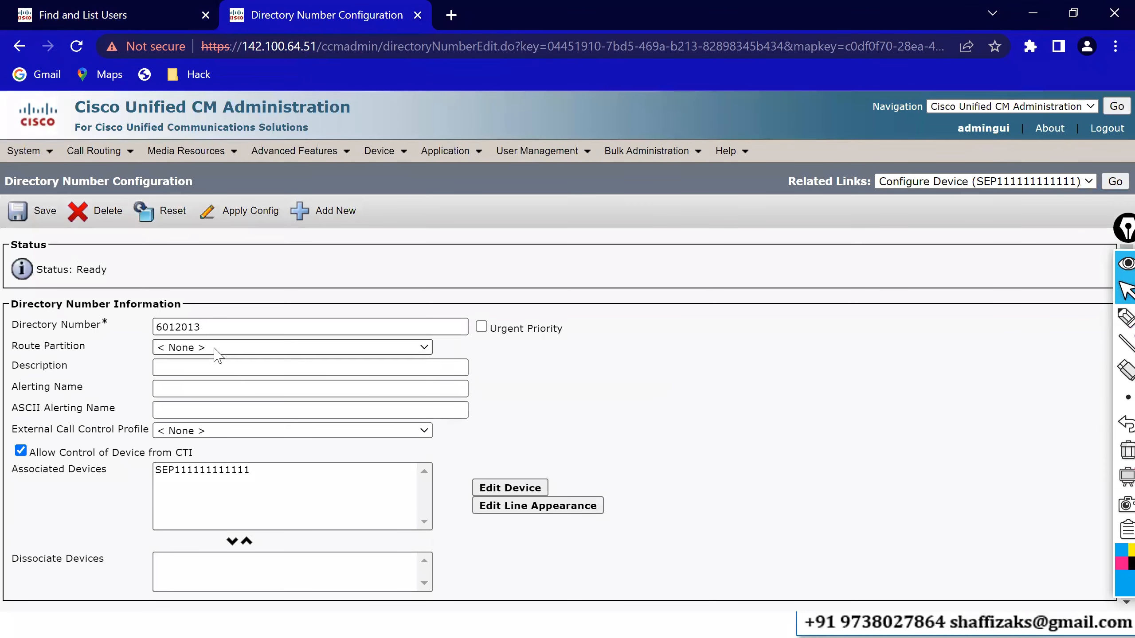
# - Fill line 6012013's Description with the user's name and number, and both alerting names with the name
pyautogui.click(197, 373)
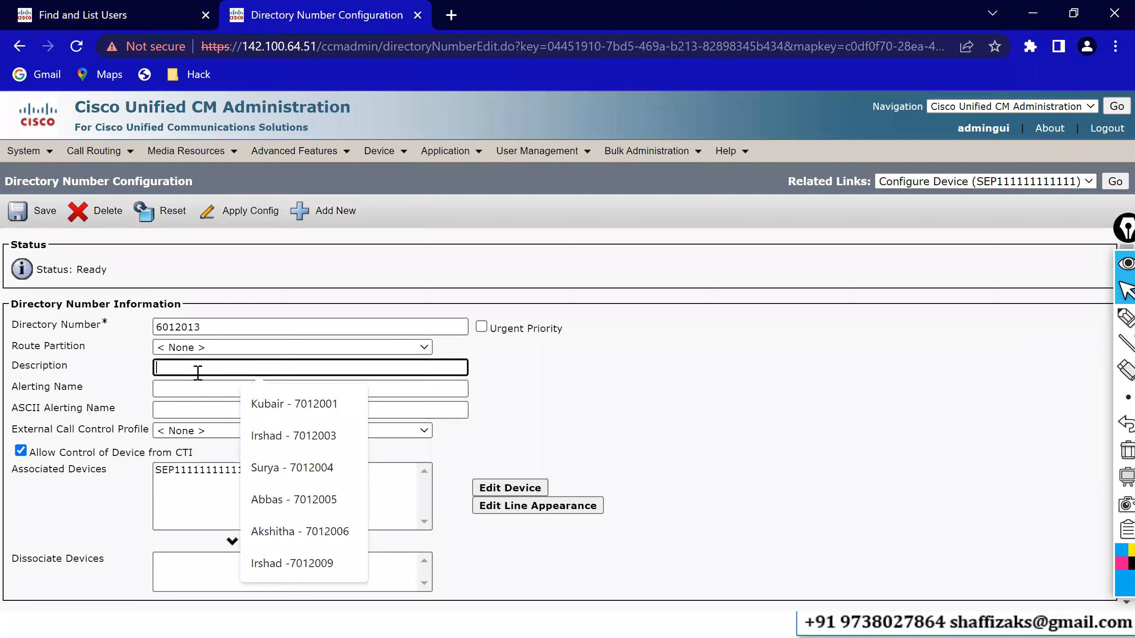
pyautogui.hotkey('ctrl', 'v')
pyautogui.press('Tab')
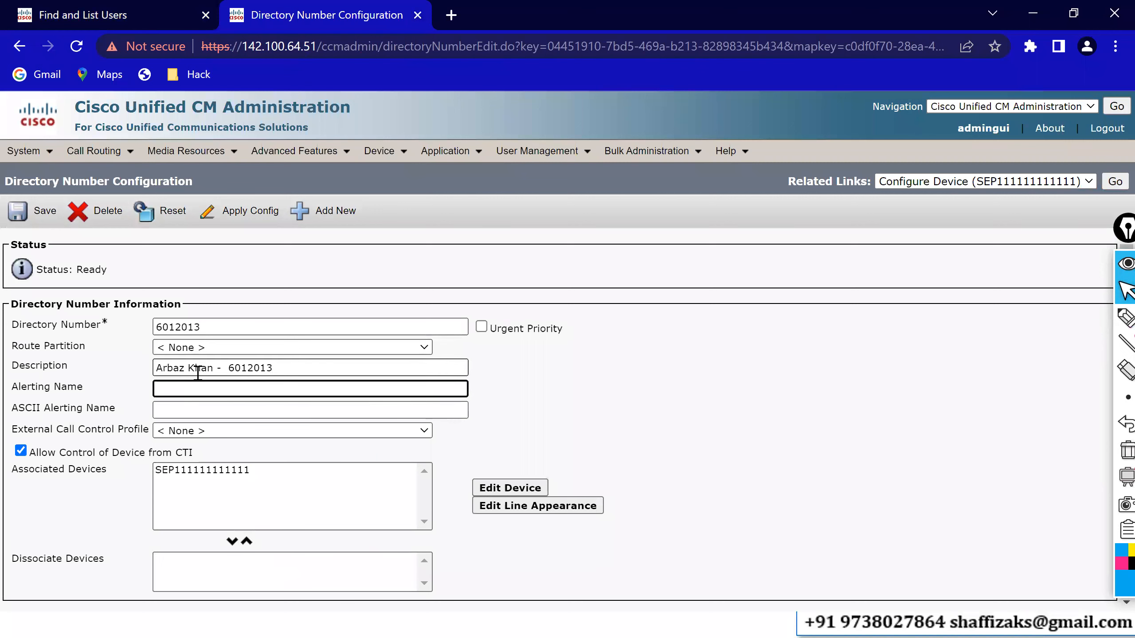
pyautogui.hotkey('ctrl', 'v')
pyautogui.press('BackSpace')
pyautogui.press('BackSpace')
pyautogui.press('BackSpace')
pyautogui.press('BackSpace')
pyautogui.press('BackSpace')
pyautogui.press('BackSpace')
pyautogui.press('BackSpace')
pyautogui.press('BackSpace')
pyautogui.press('Tab')
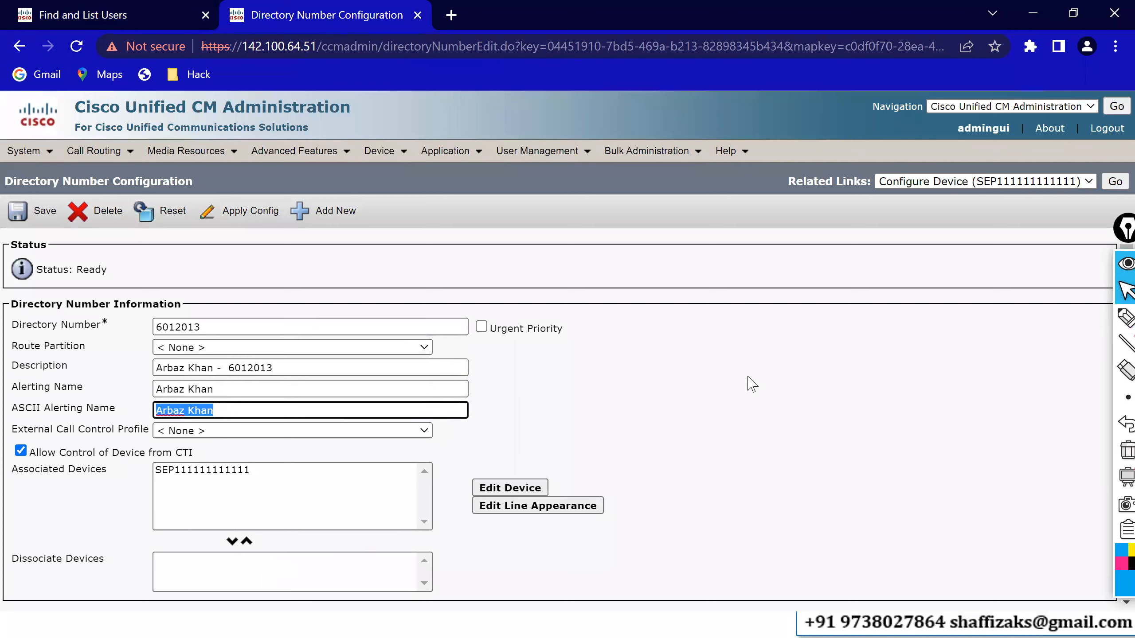
pyautogui.press('End')
pyautogui.click(807, 440)
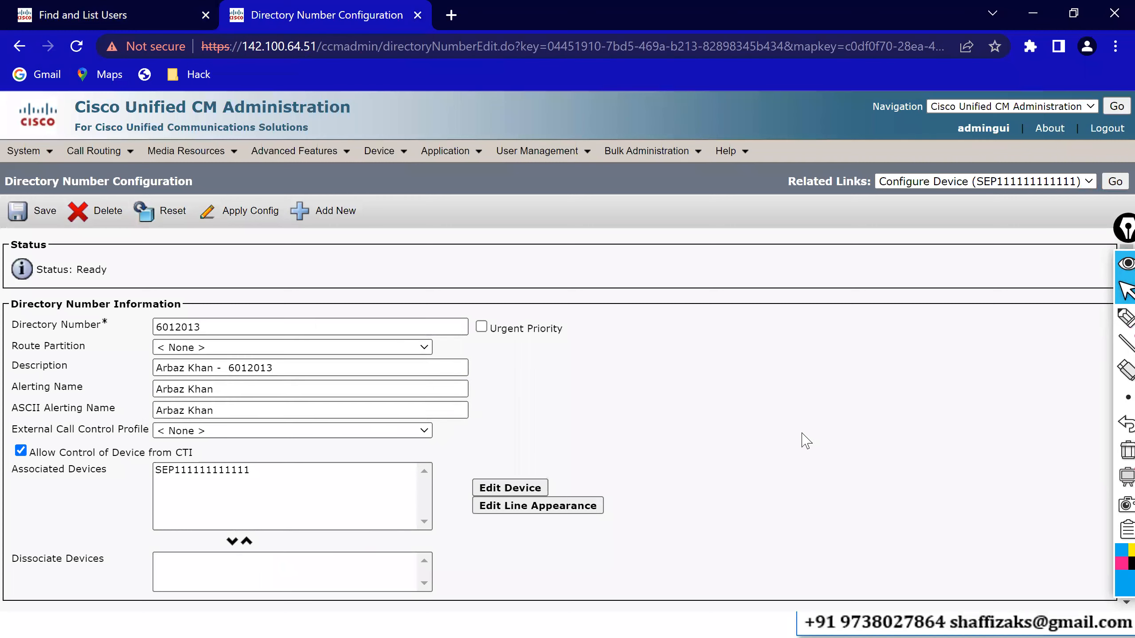
pyautogui.scroll(-1, 806, 440)
pyautogui.scroll(-15, 806, 440)
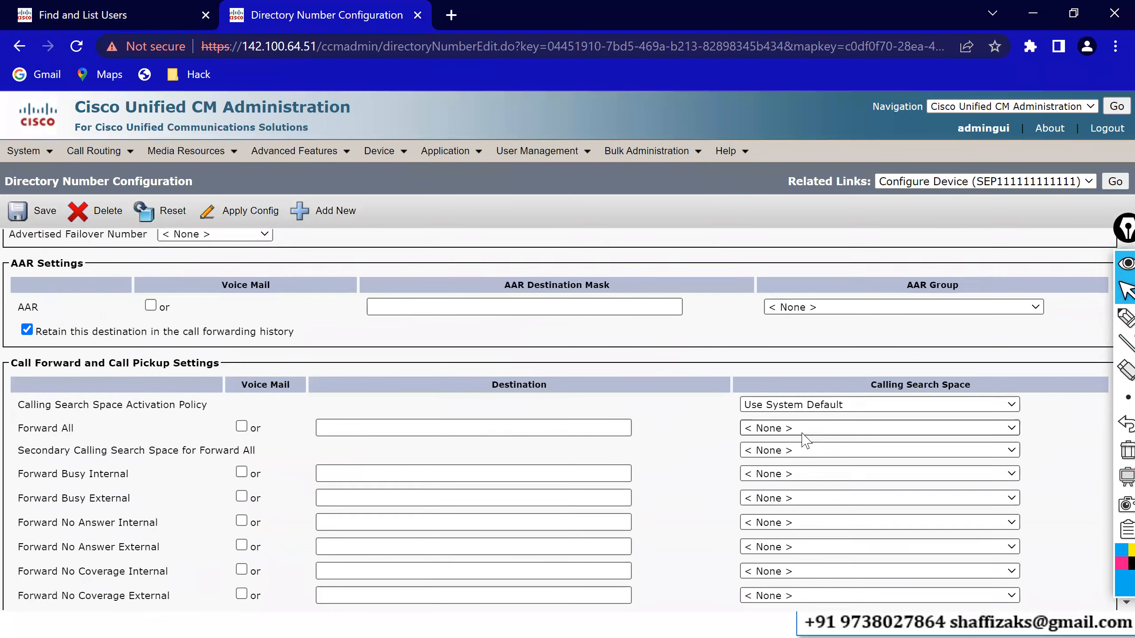
pyautogui.scroll(-7, 806, 441)
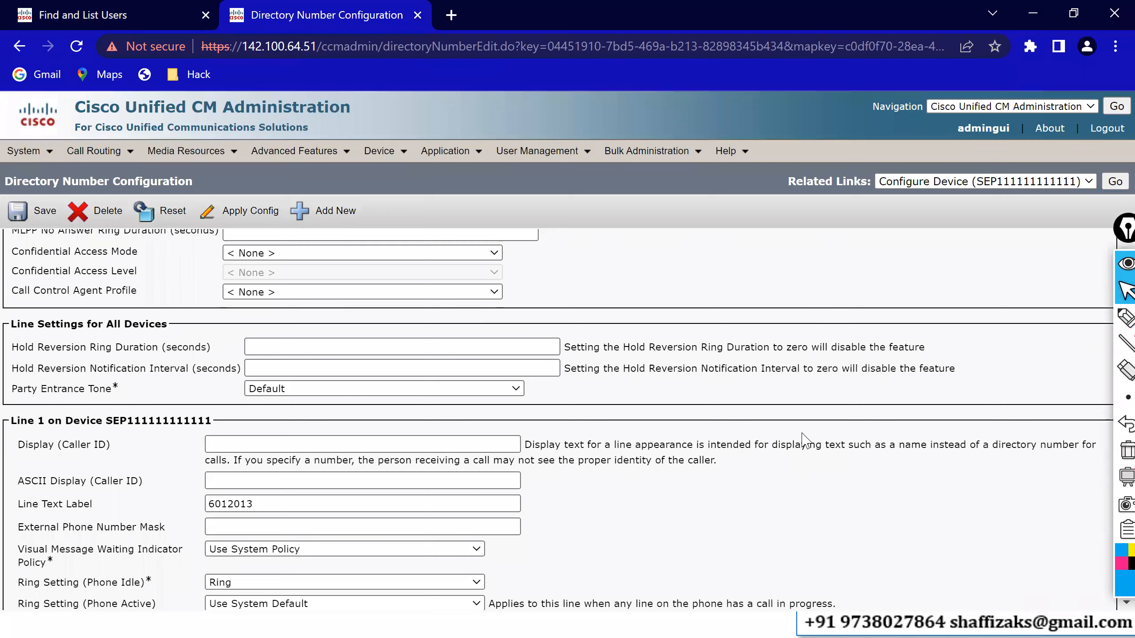
pyautogui.scroll(-2, 802, 440)
pyautogui.click(275, 340)
pyautogui.click(275, 340)
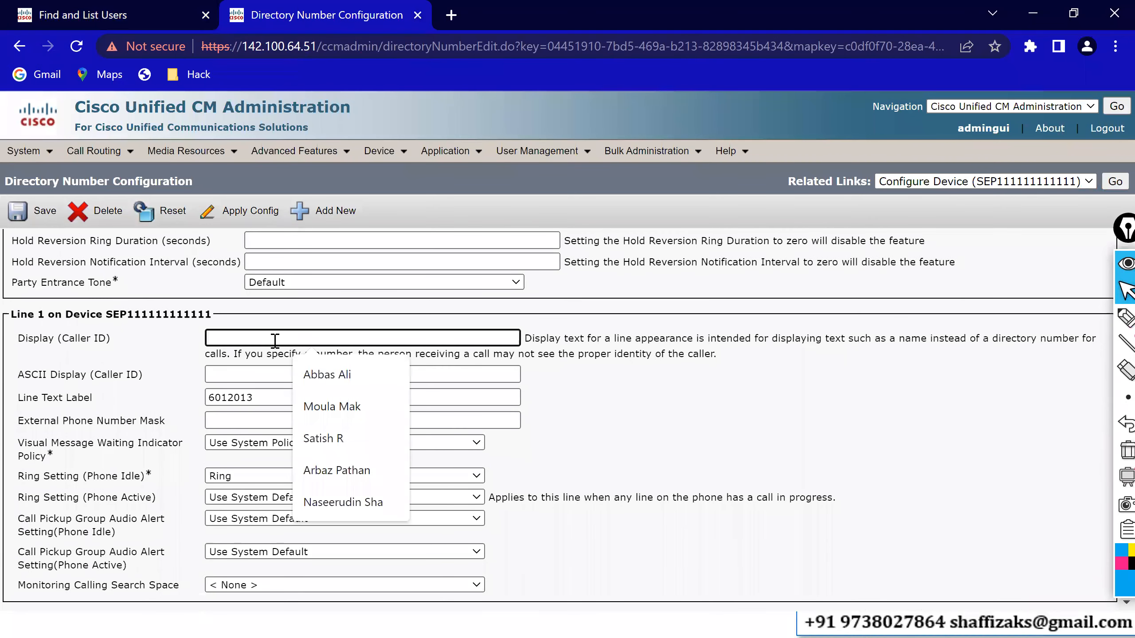
pyautogui.hotkey('ctrl', 'v')
pyautogui.press('BackSpace')
pyautogui.press('BackSpace')
pyautogui.press('BackSpace')
pyautogui.press('BackSpace')
pyautogui.press('BackSpace')
pyautogui.press('BackSpace')
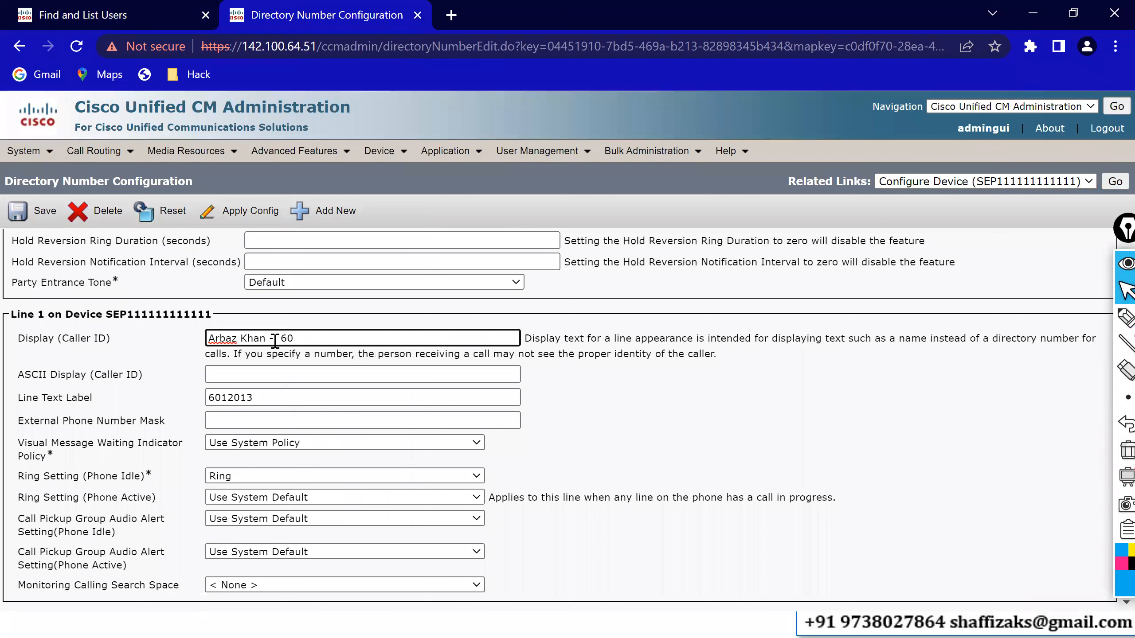
pyautogui.press('Tab')
pyautogui.press('Tab')
pyautogui.press('Home')
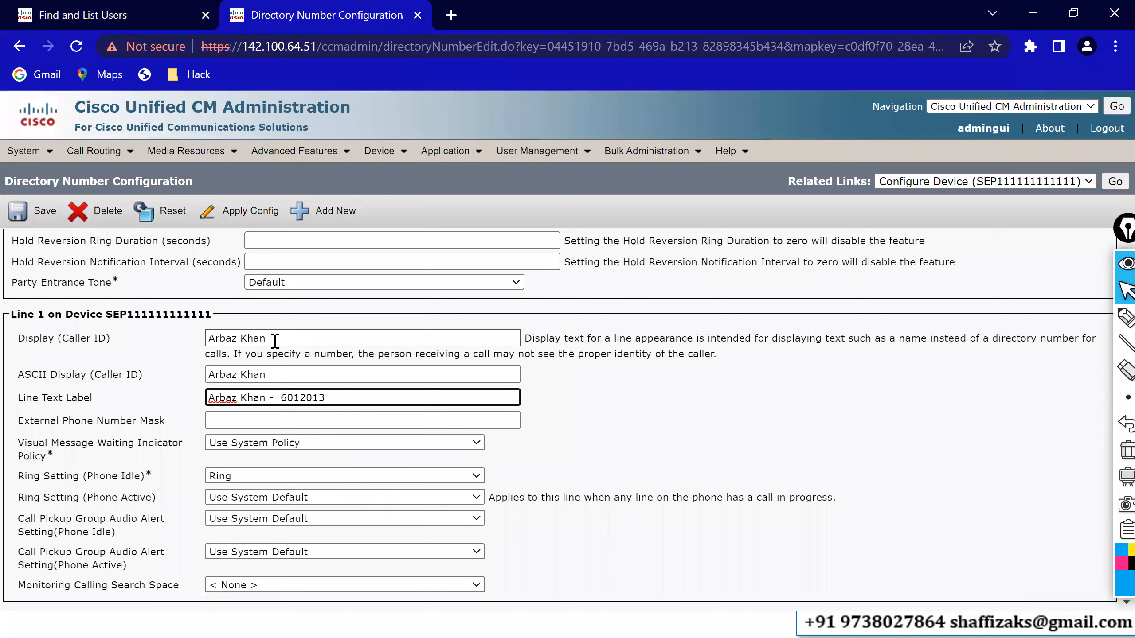
pyautogui.click(22, 210)
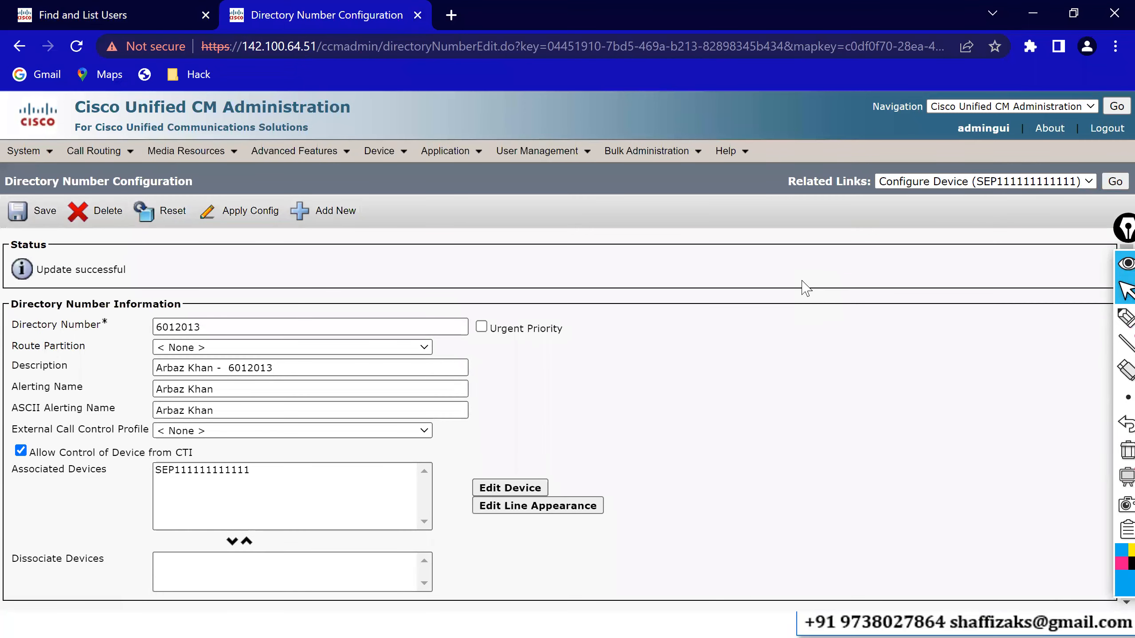
pyautogui.click(1115, 181)
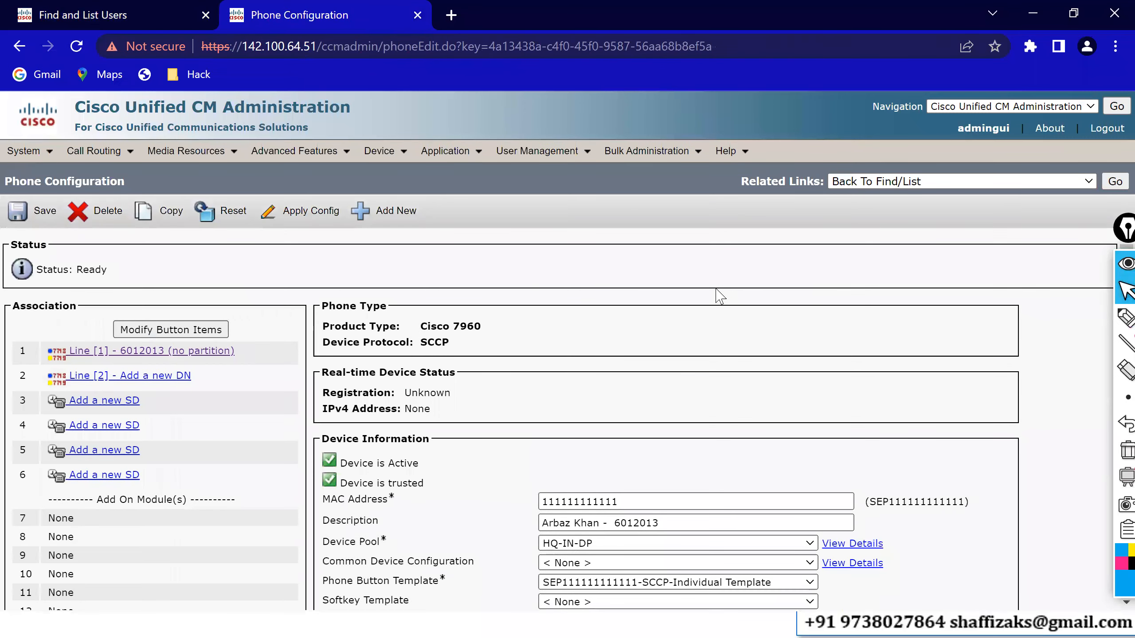
pyautogui.scroll(-5, 717, 295)
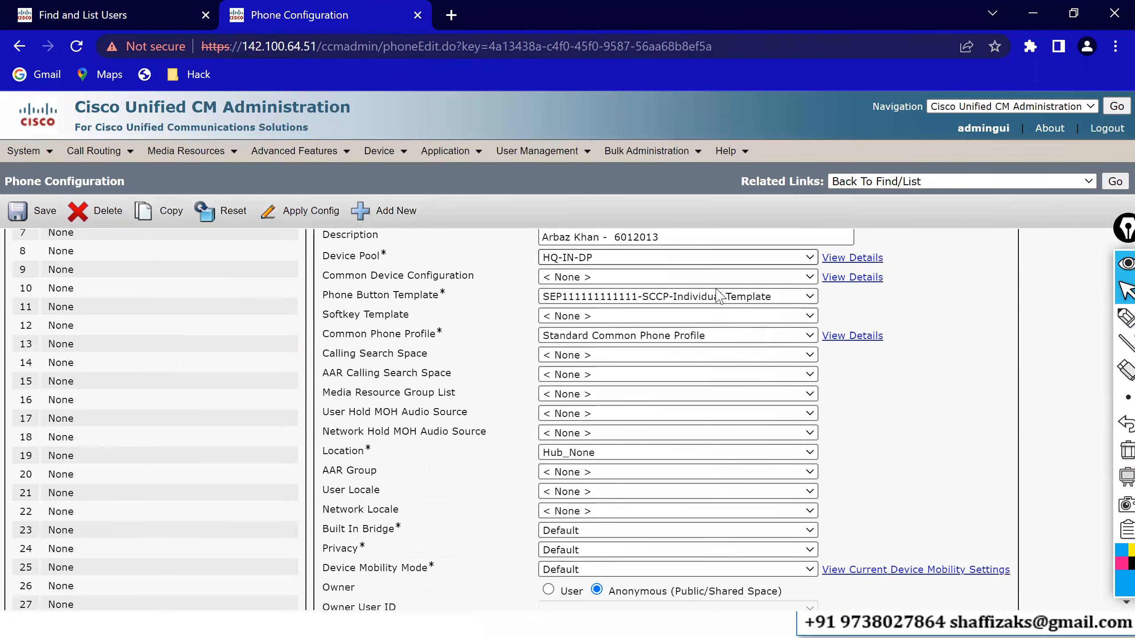
pyautogui.scroll(-2, 718, 296)
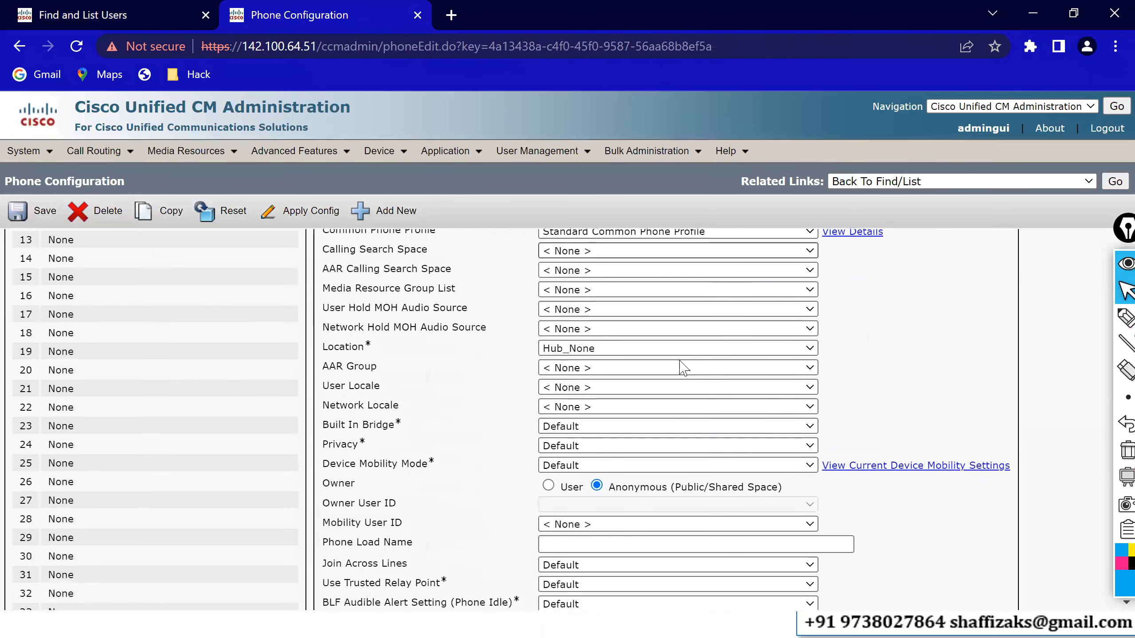
pyautogui.click(550, 486)
pyautogui.click(564, 505)
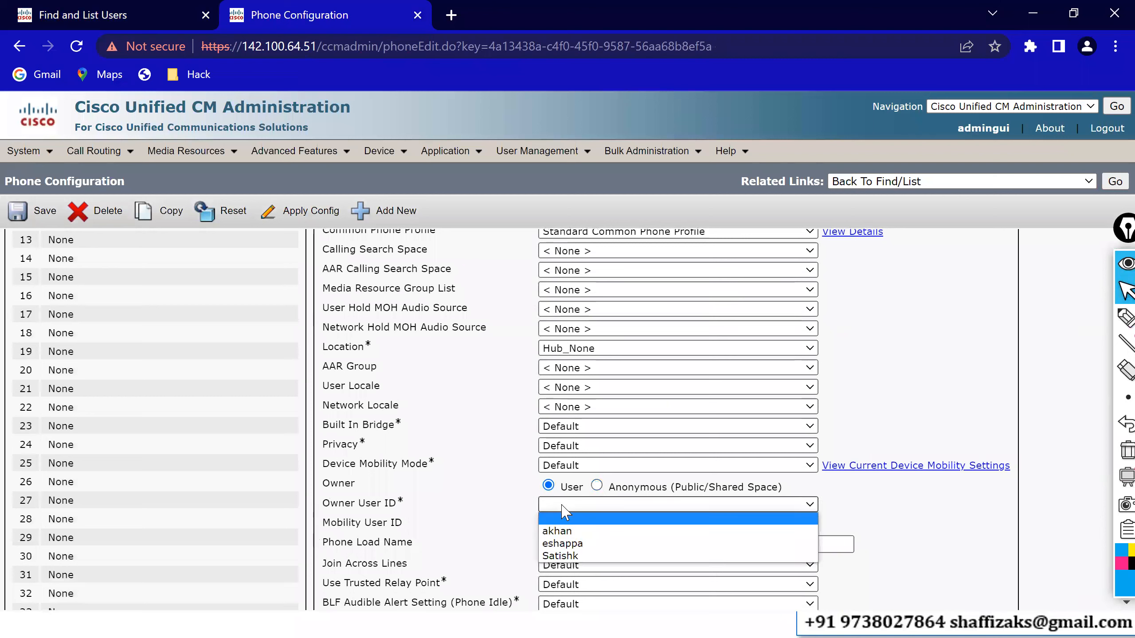
pyautogui.click(566, 531)
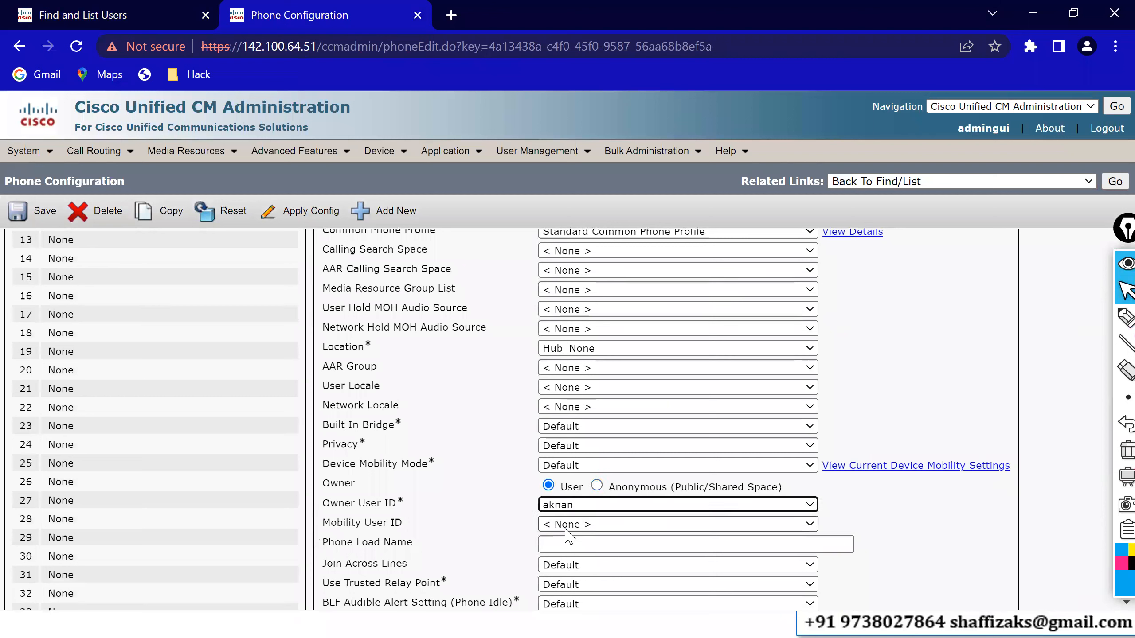
pyautogui.click(29, 221)
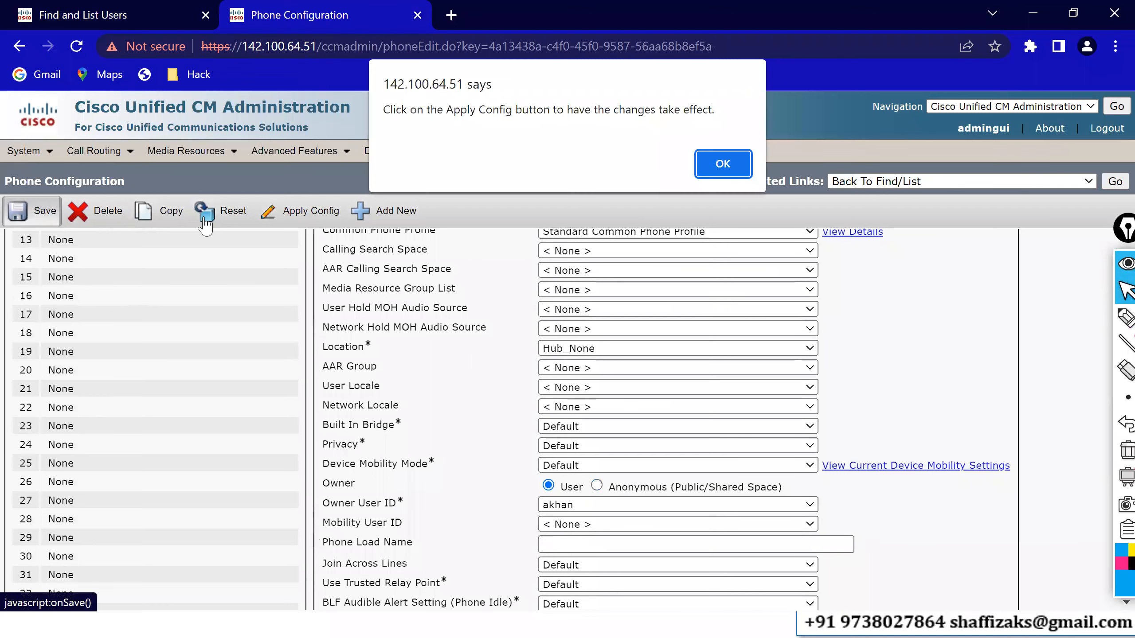
# - Apply the saved configuration to the phone and return to the users list
pyautogui.click(724, 164)
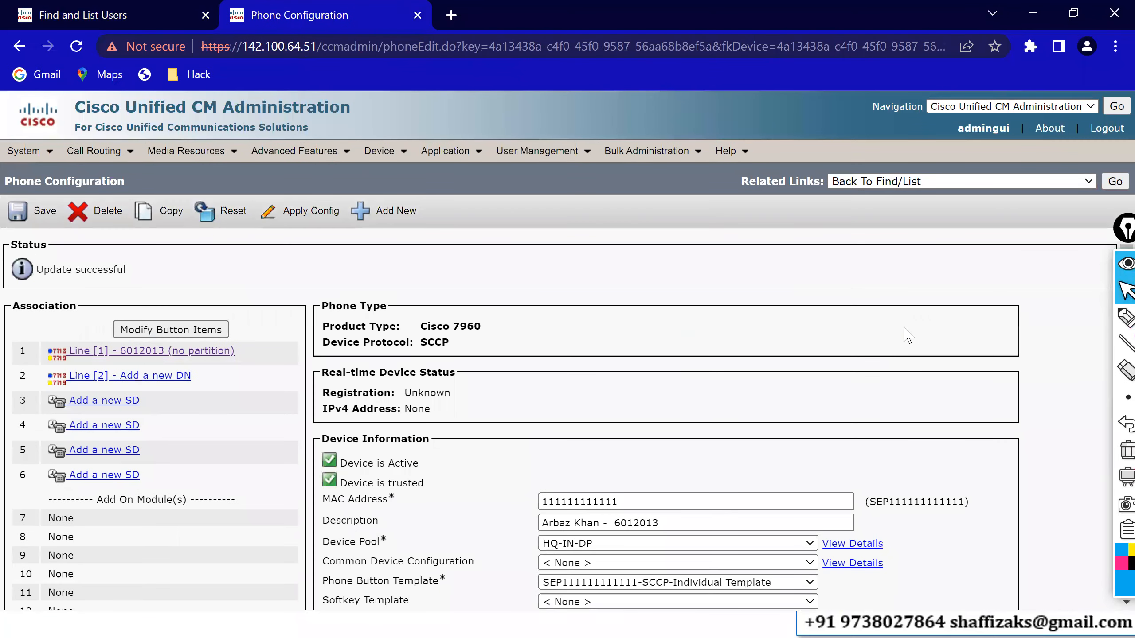
pyautogui.click(296, 218)
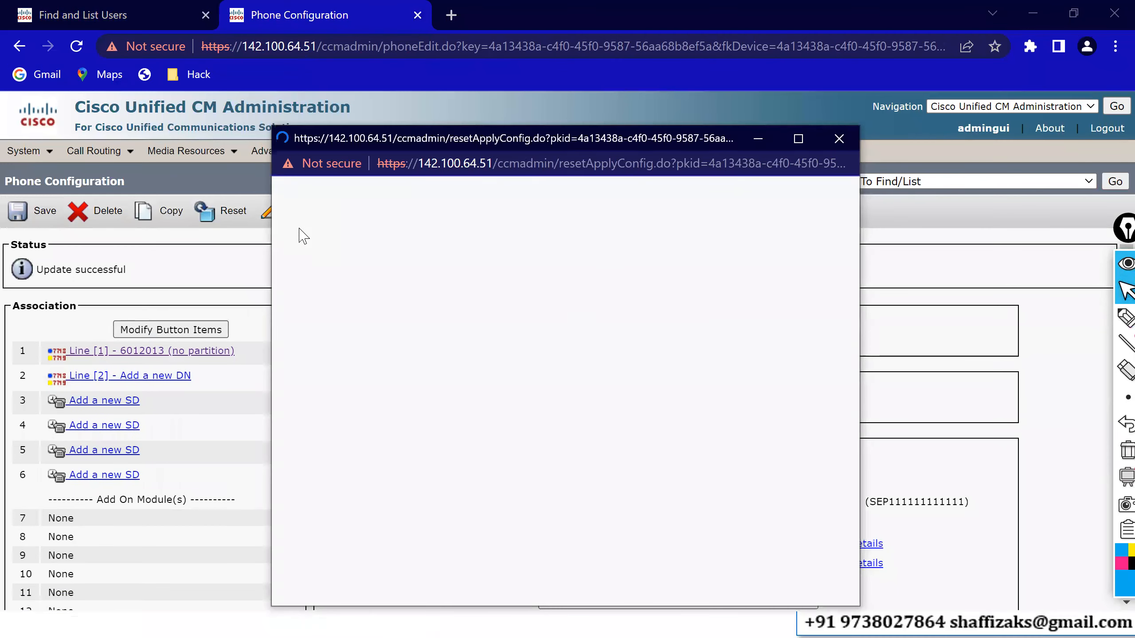
pyautogui.click(296, 417)
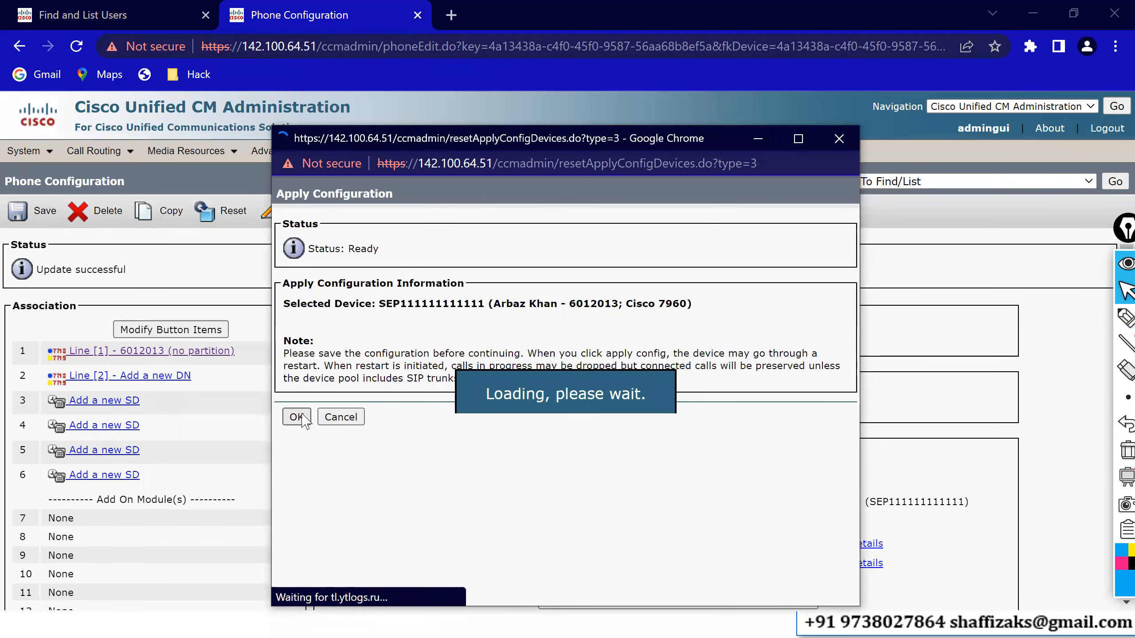
pyautogui.click(92, 8)
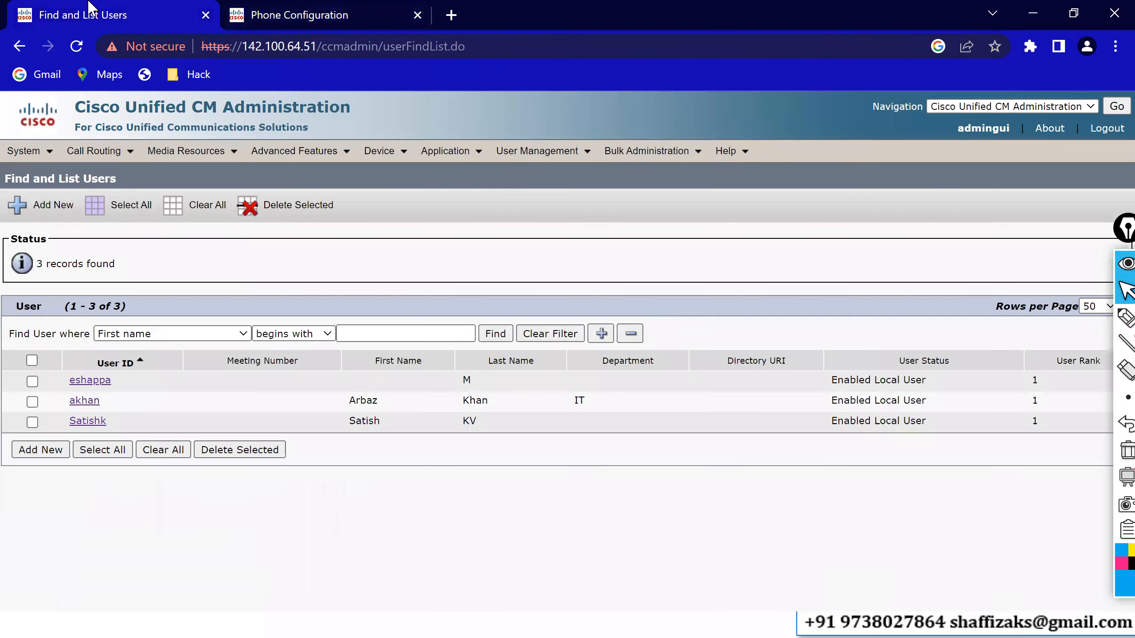
# - Open the new user's record, check its empty Controlled Devices list, and open Device Association
pyautogui.click(84, 401)
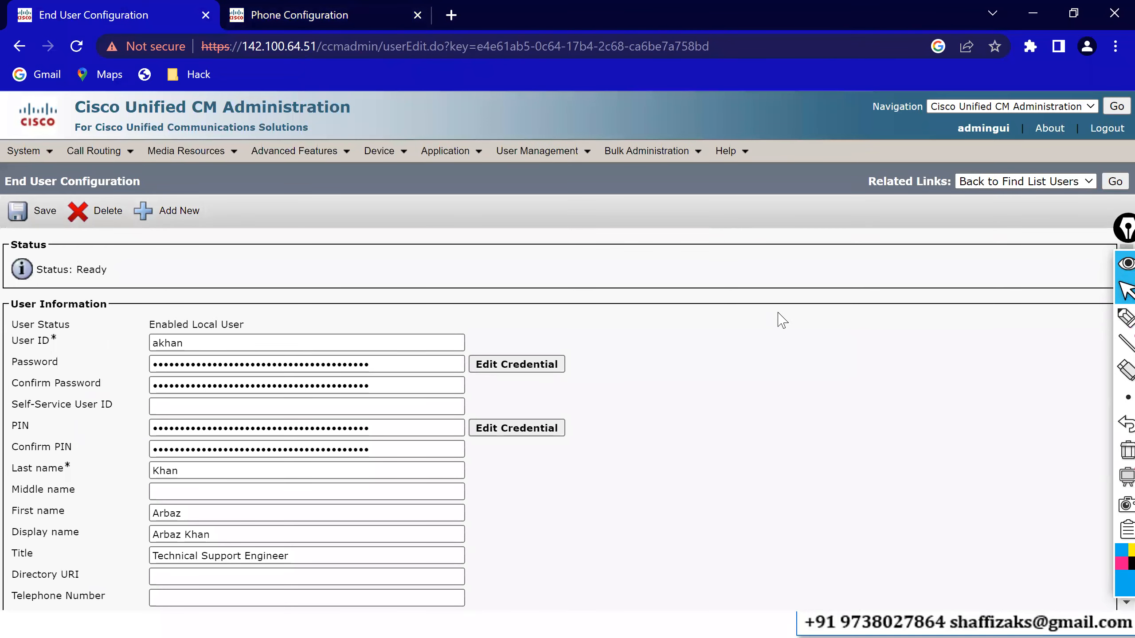
pyautogui.scroll(-5, 783, 320)
pyautogui.scroll(-5, 782, 320)
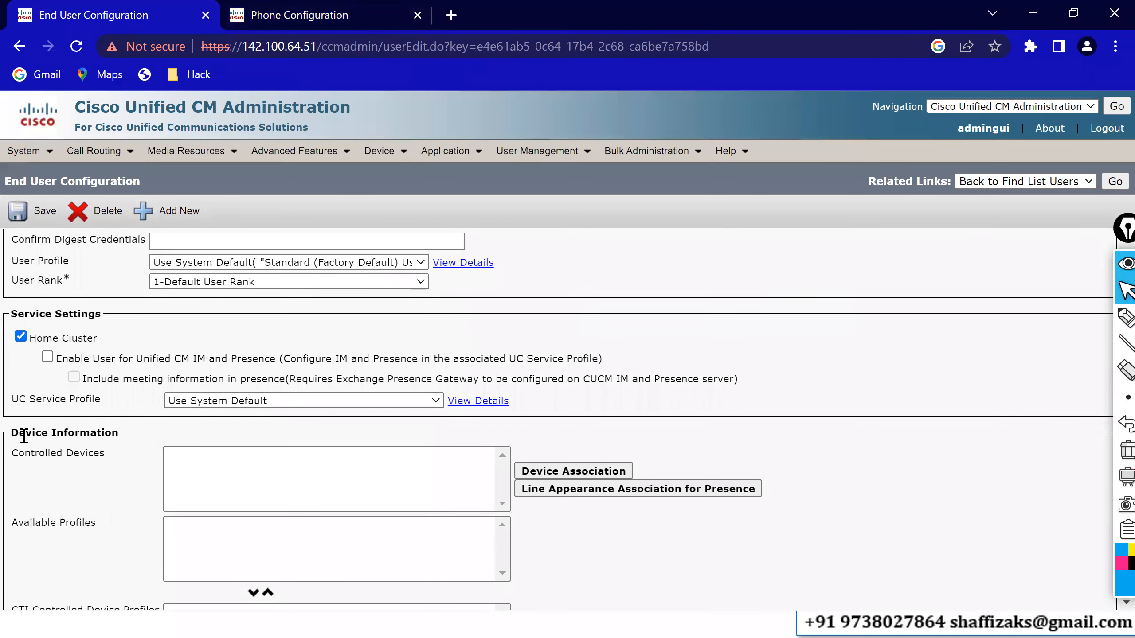
pyautogui.moveTo(42, 432); pyautogui.dragTo(56, 459)
pyautogui.click(204, 481)
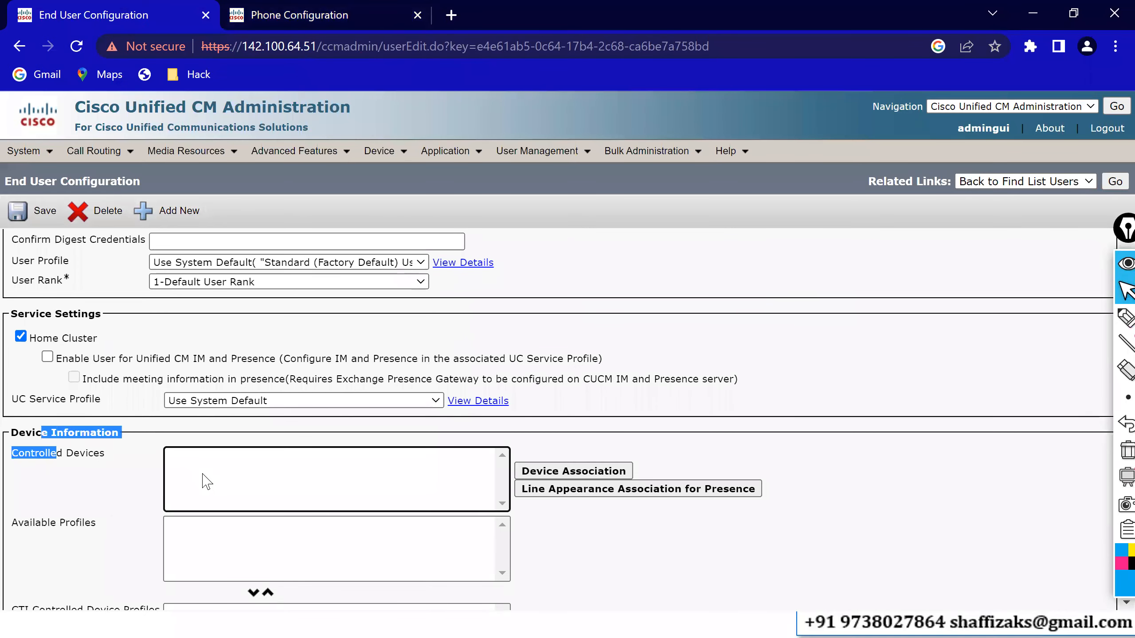
pyautogui.click(545, 477)
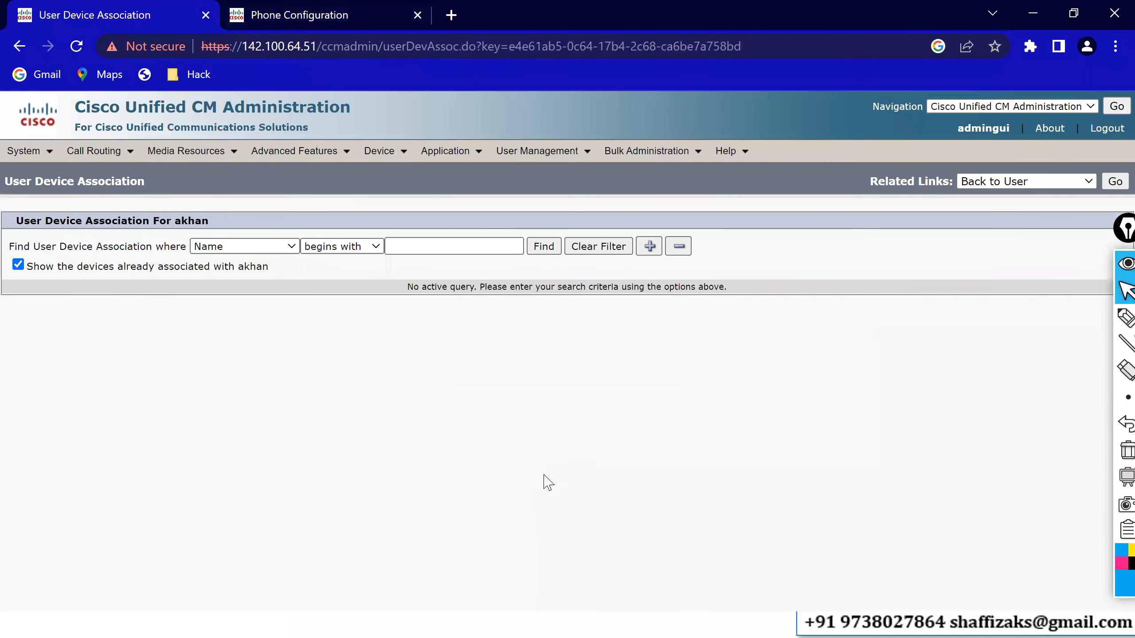
# - Search for devices whose Description contains the user's name
pyautogui.click(543, 247)
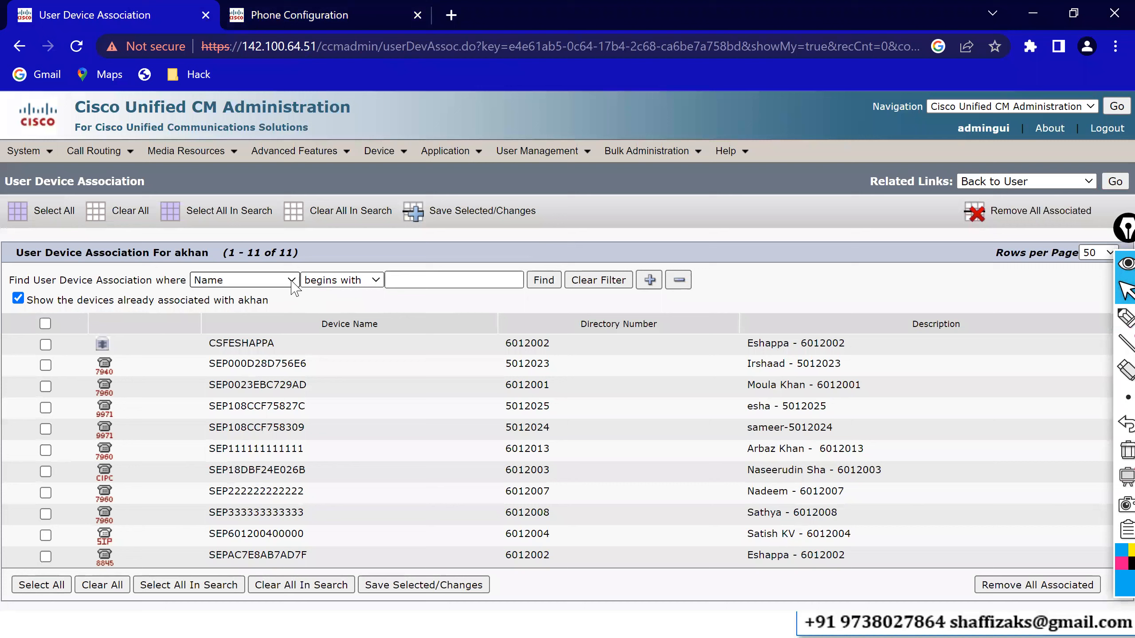
pyautogui.click(377, 281)
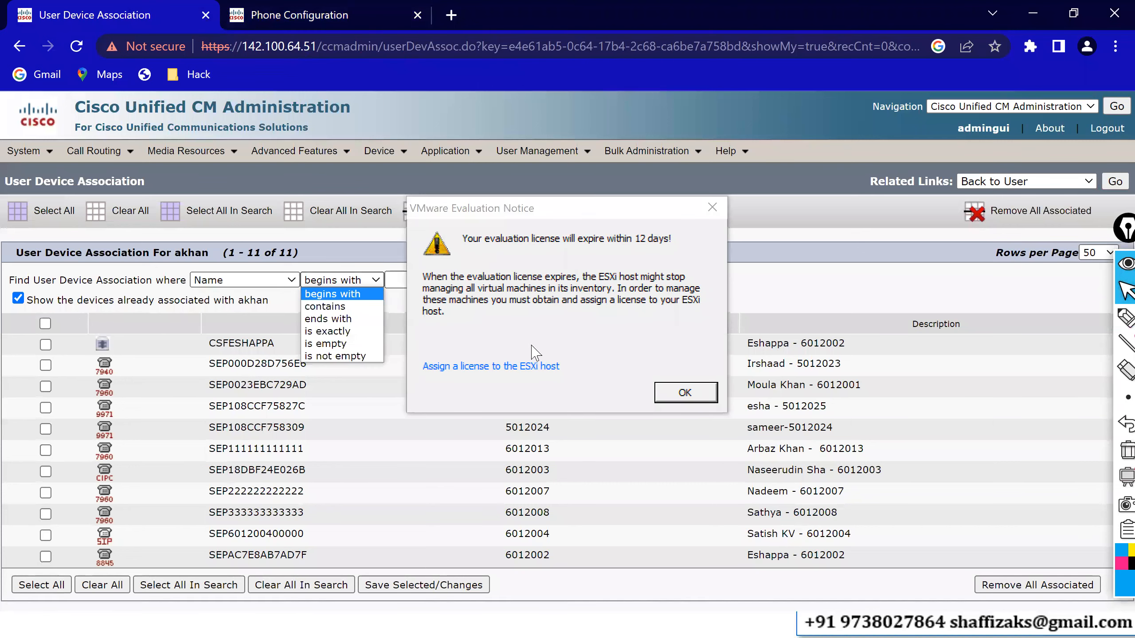
pyautogui.click(677, 400)
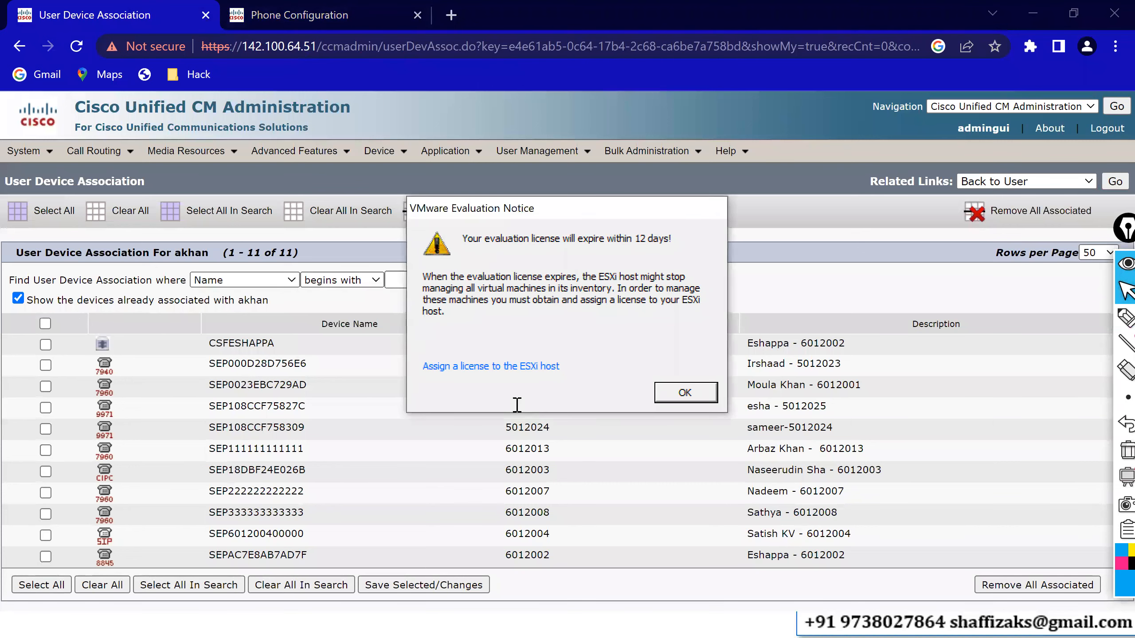
pyautogui.click(364, 281)
pyautogui.click(329, 307)
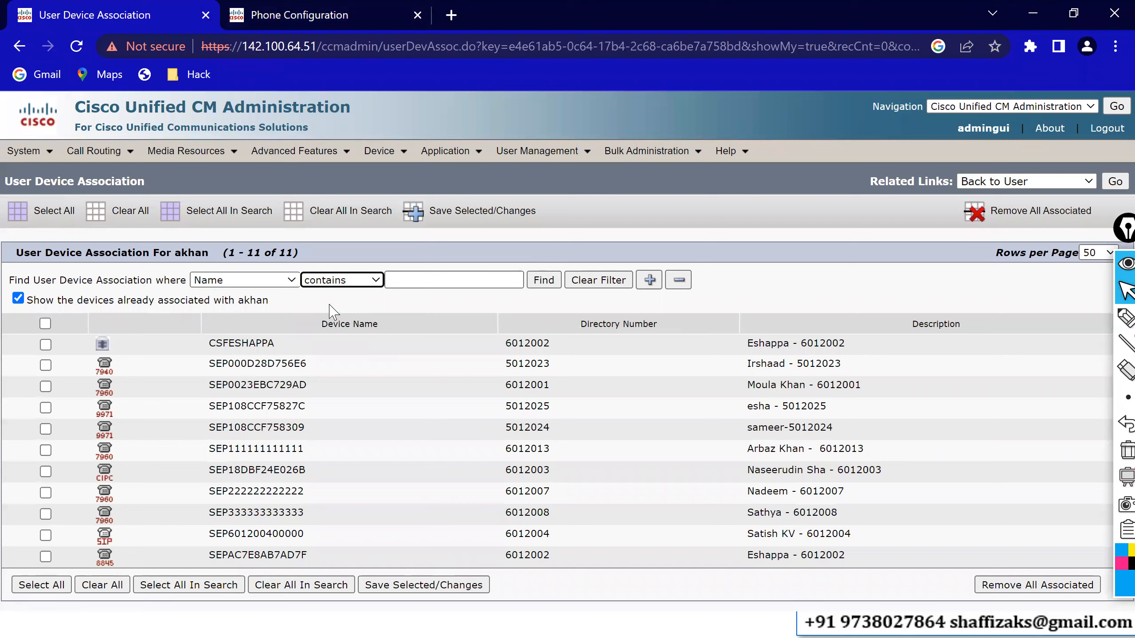
pyautogui.click(253, 286)
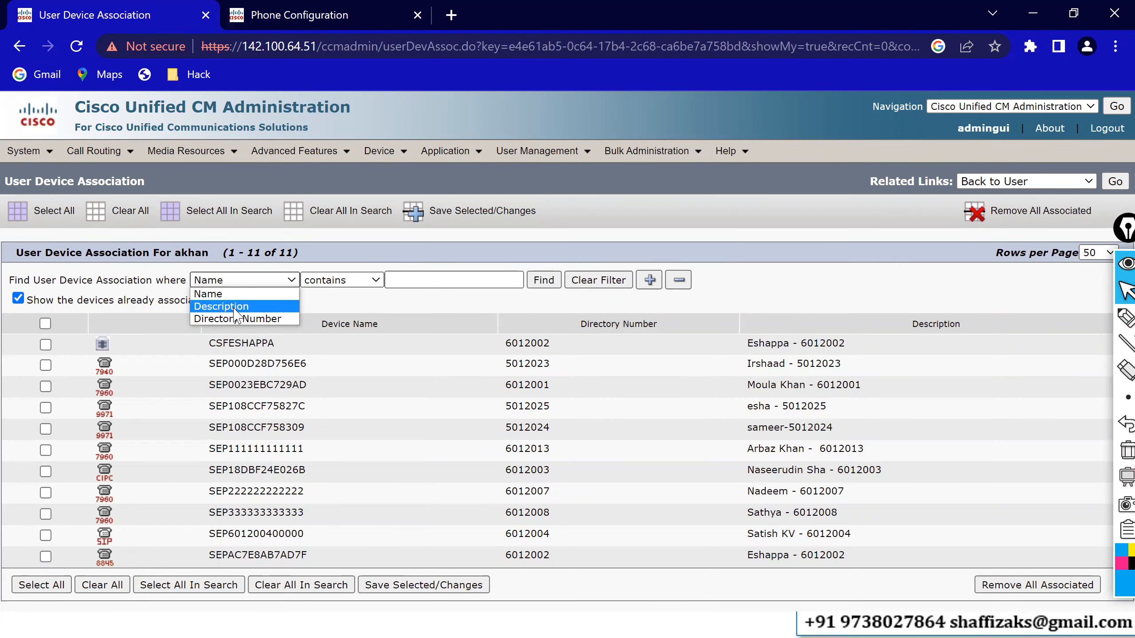
pyautogui.click(234, 309)
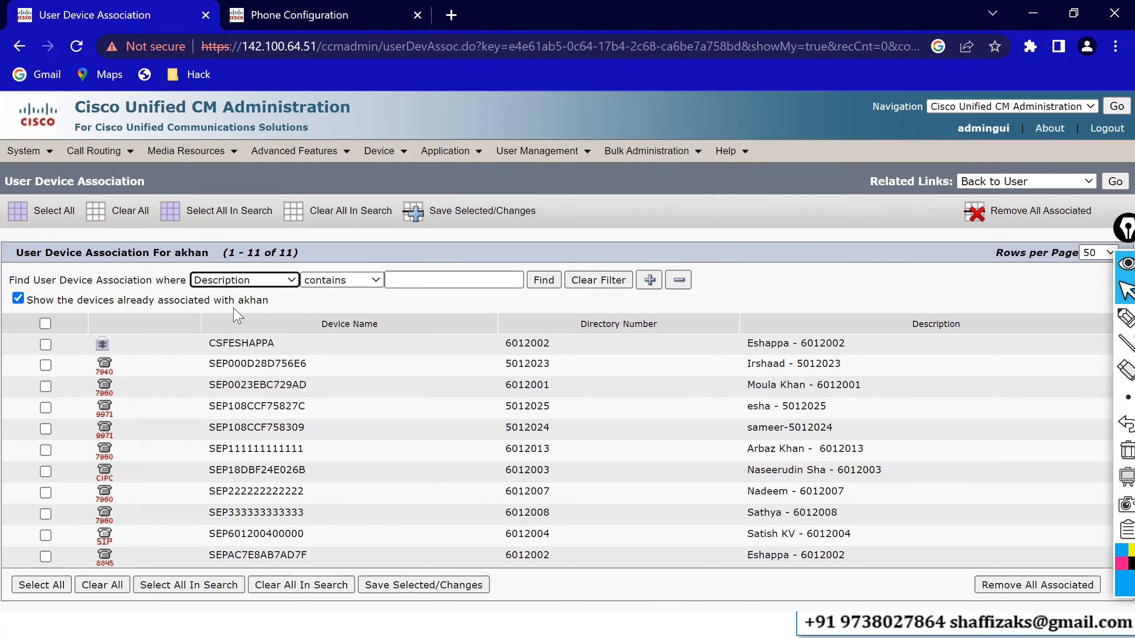
pyautogui.click(395, 274)
pyautogui.write('arbaz')
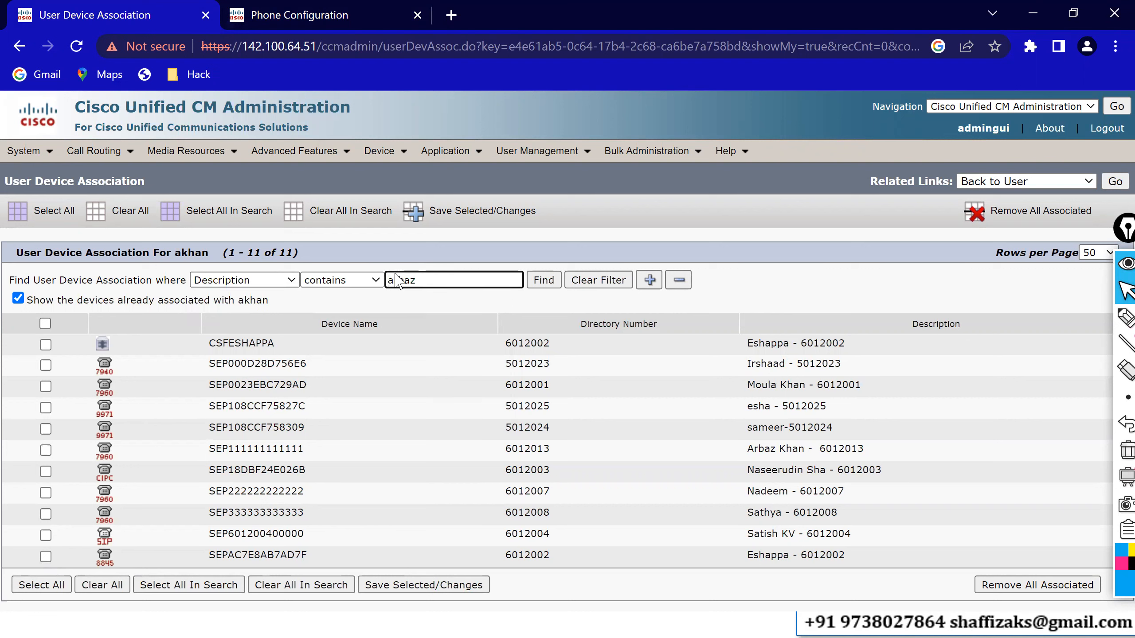
pyautogui.press('Return')
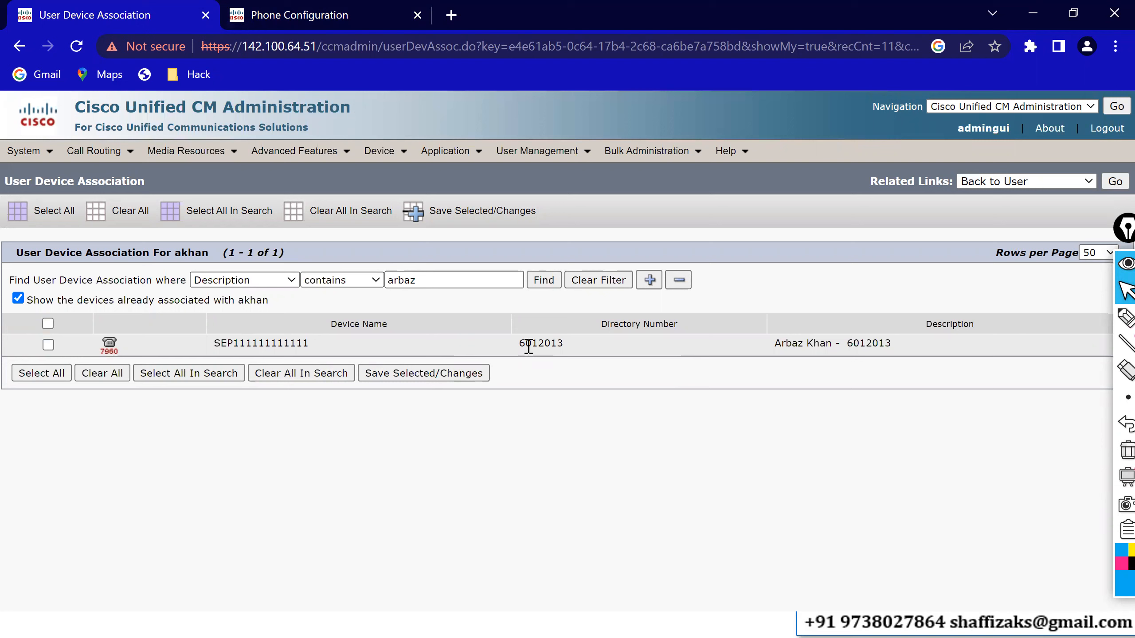
pyautogui.click(48, 345)
pyautogui.click(406, 374)
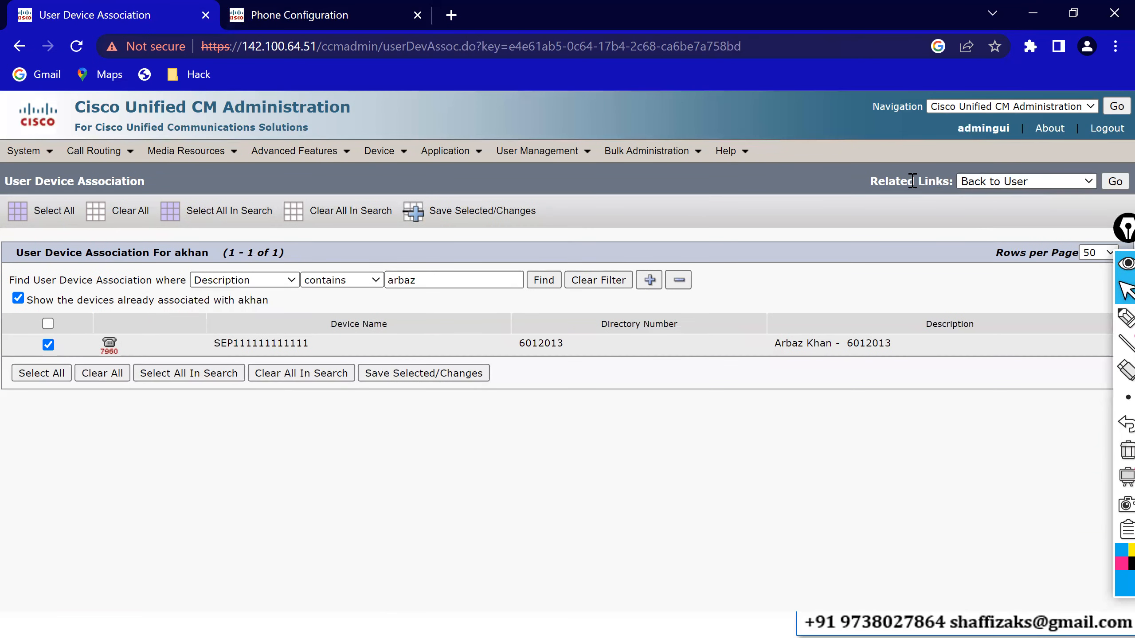
pyautogui.click(1113, 181)
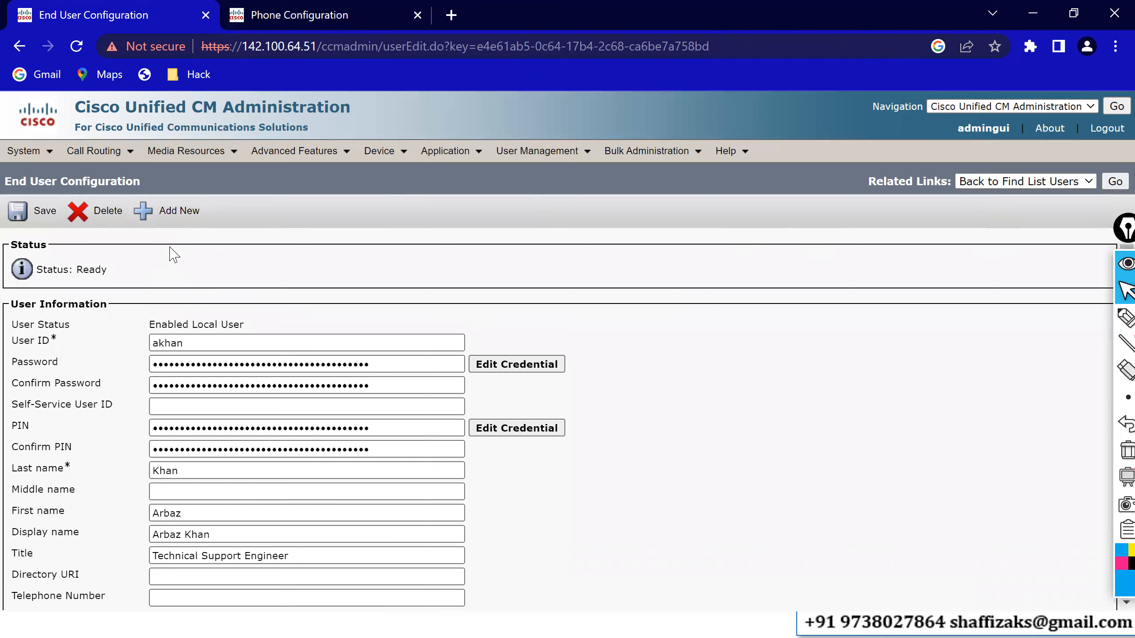
pyautogui.click(41, 213)
pyautogui.scroll(-10, 613, 268)
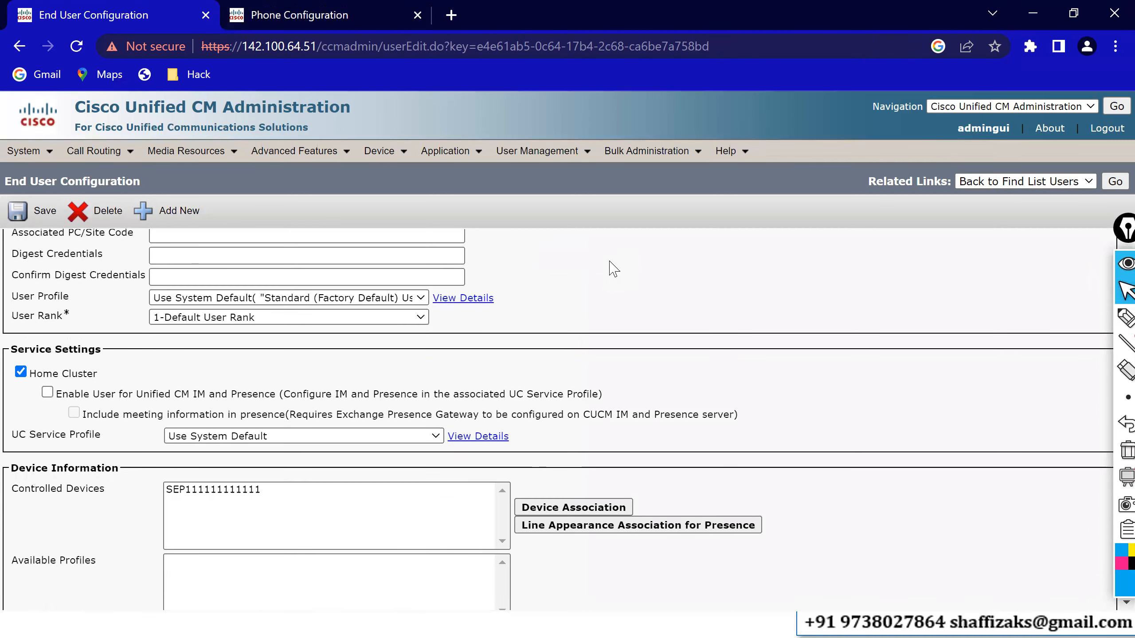
pyautogui.click(219, 490)
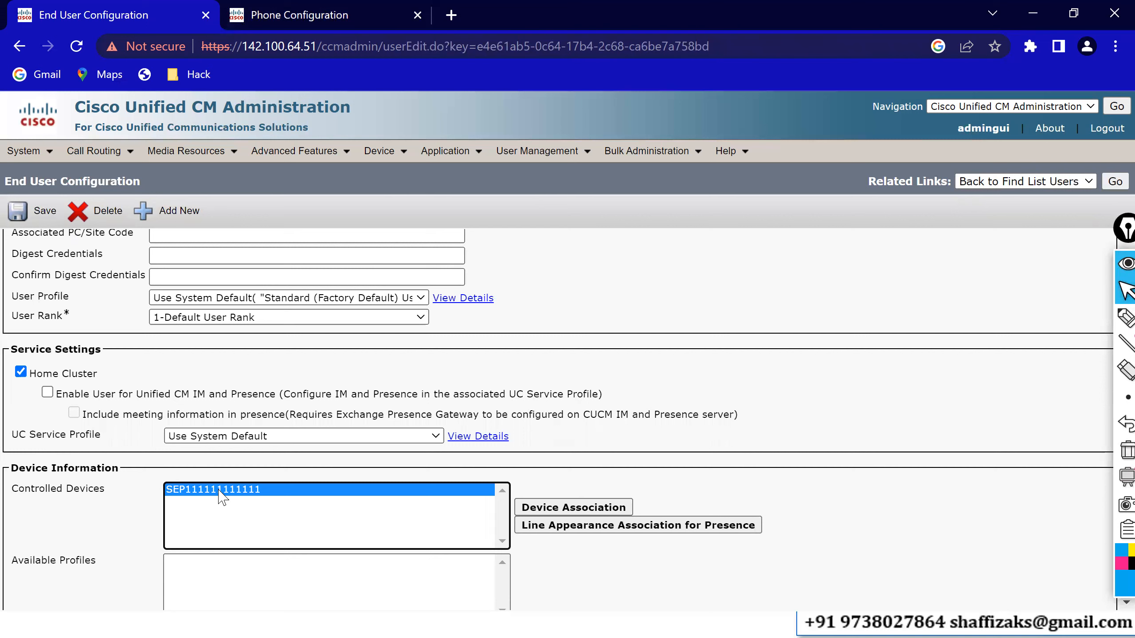
pyautogui.click(416, 15)
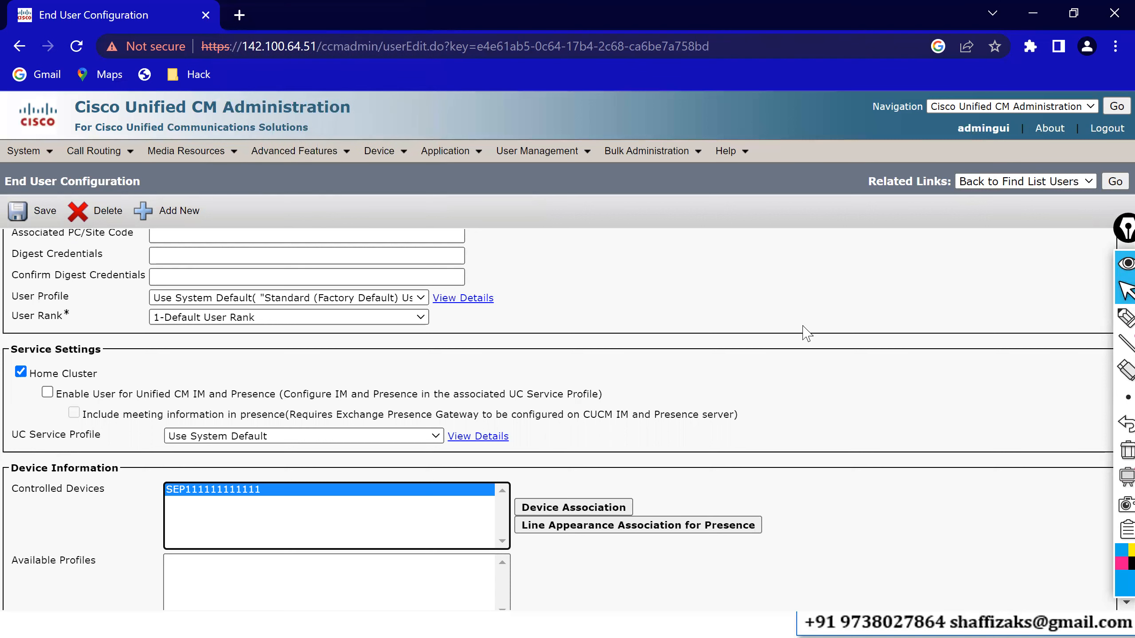
pyautogui.press('super+e')
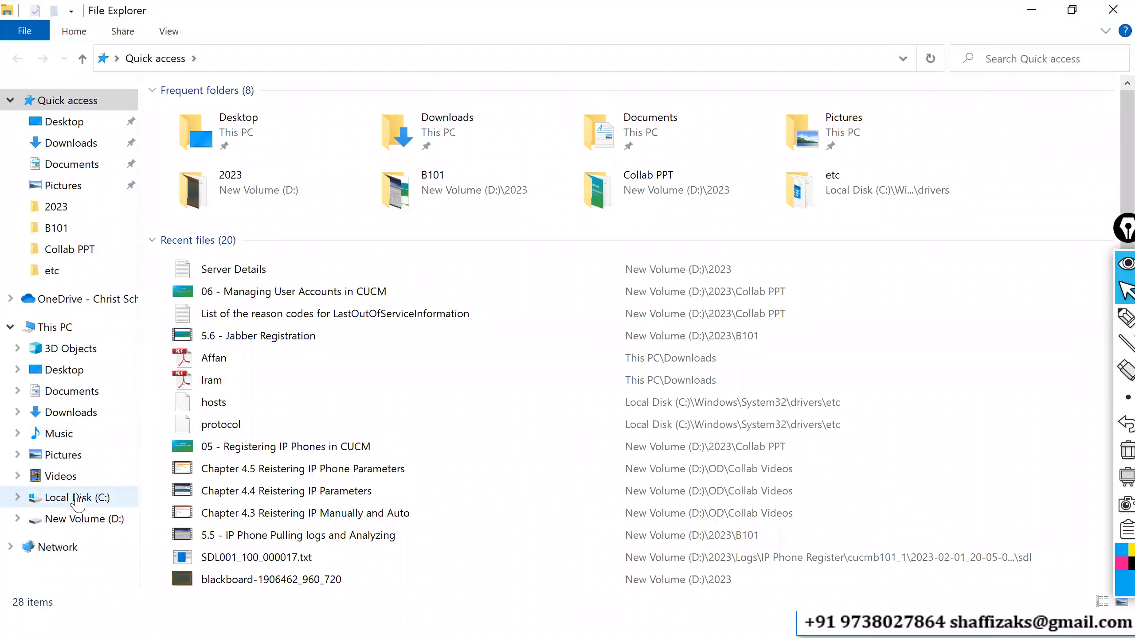
# - Browse the C: drive into Users > LENOVO > Desktop
pyautogui.click(73, 498)
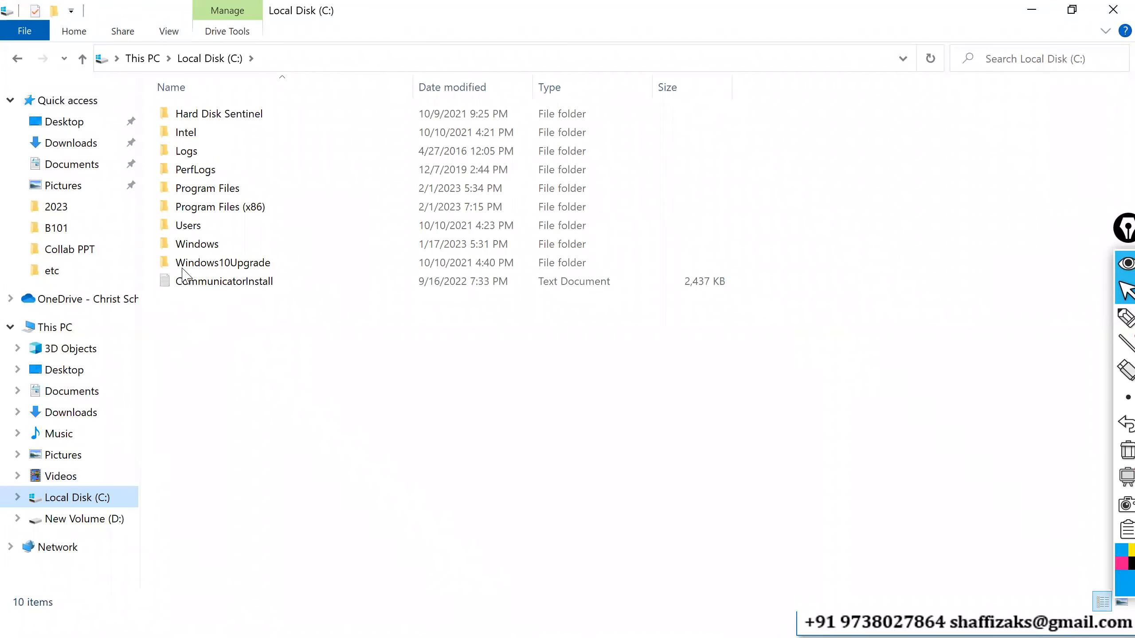
pyautogui.doubleClick(200, 235)
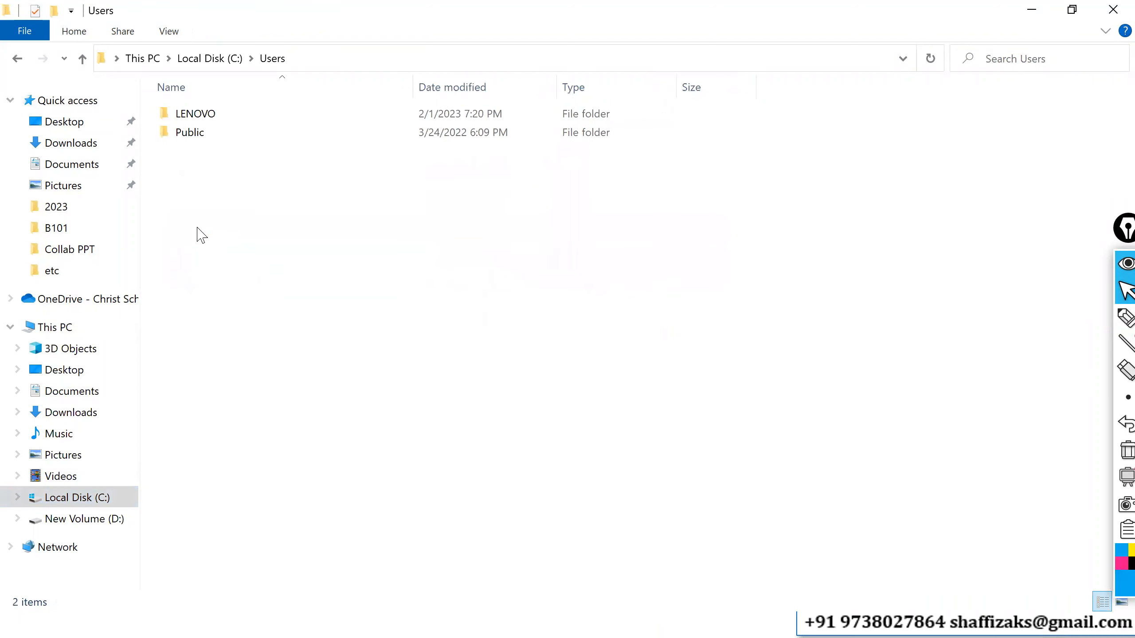
pyautogui.click(202, 117)
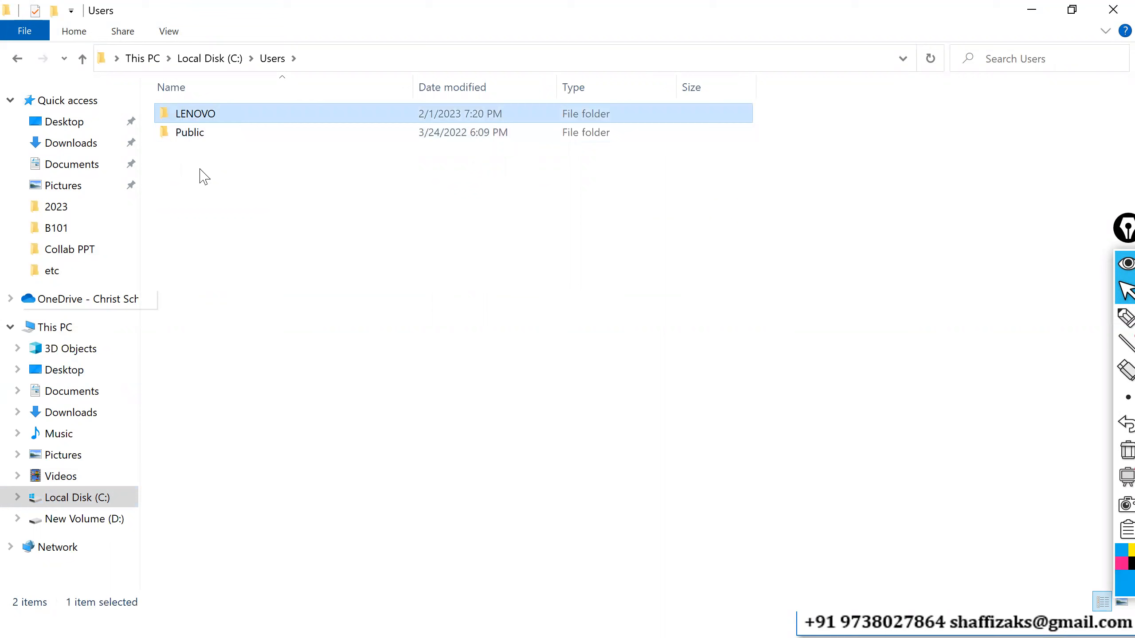
pyautogui.doubleClick(213, 120)
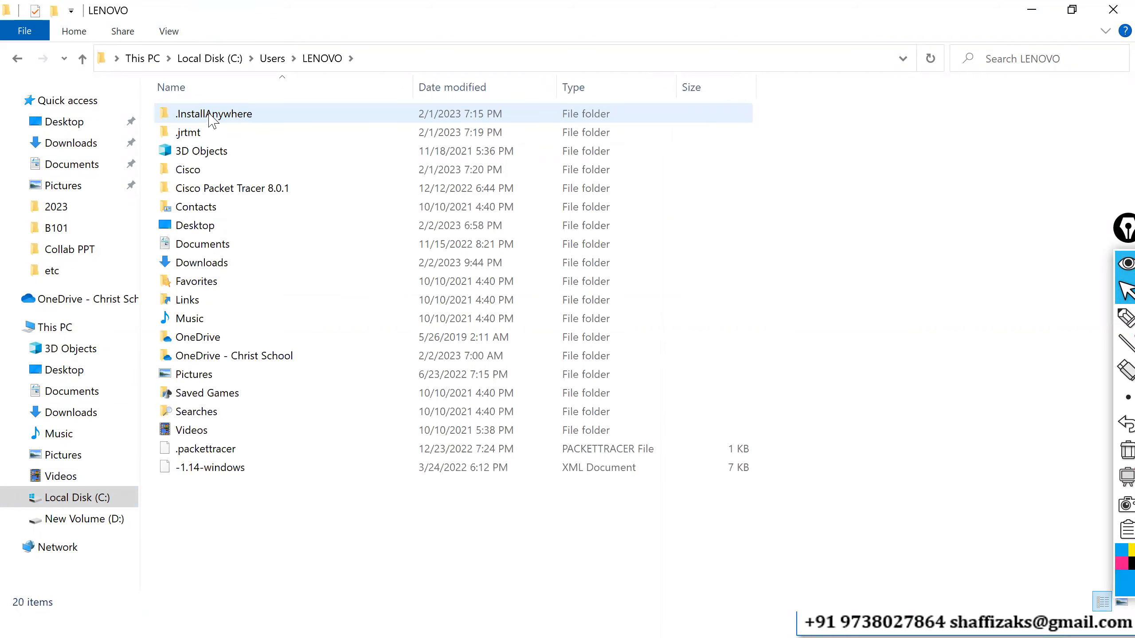
pyautogui.click(199, 226)
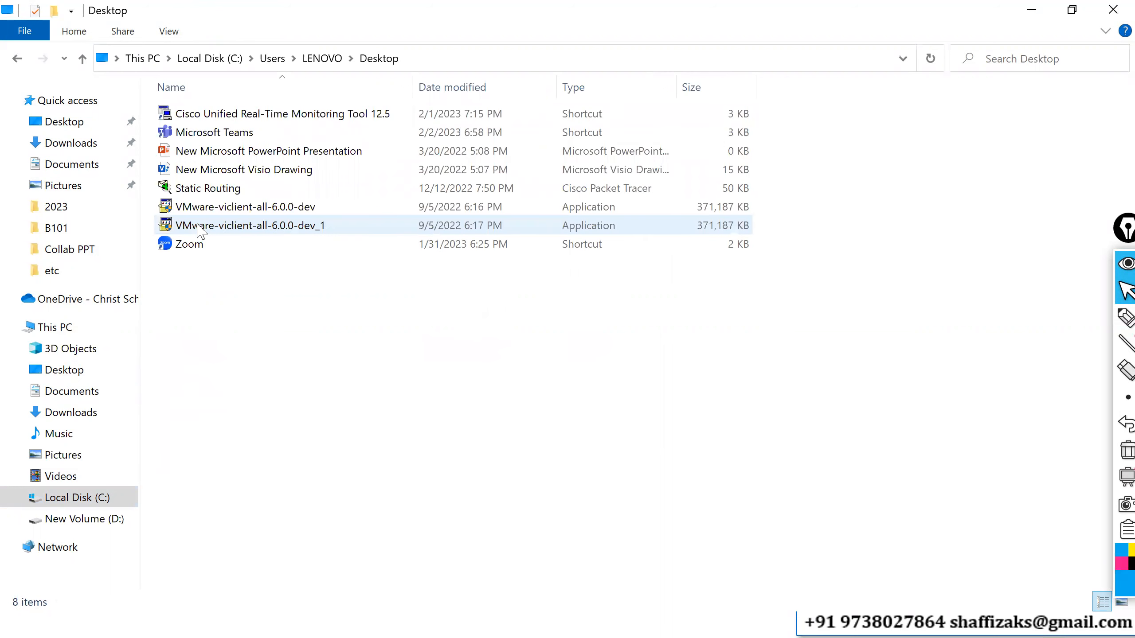
# - Look through the Public folder and Desktop, then return to Cisco administration and sign out
pyautogui.hotkey('alt', 'Up')
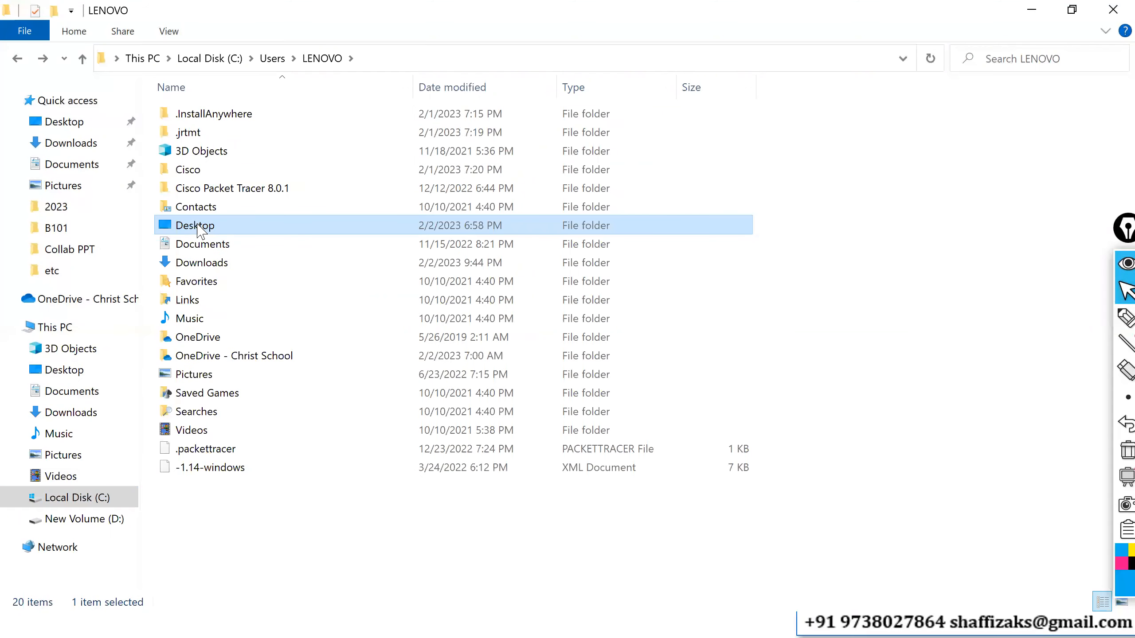
pyautogui.hotkey('alt', 'Up')
pyautogui.press('Down')
pyautogui.press('Return')
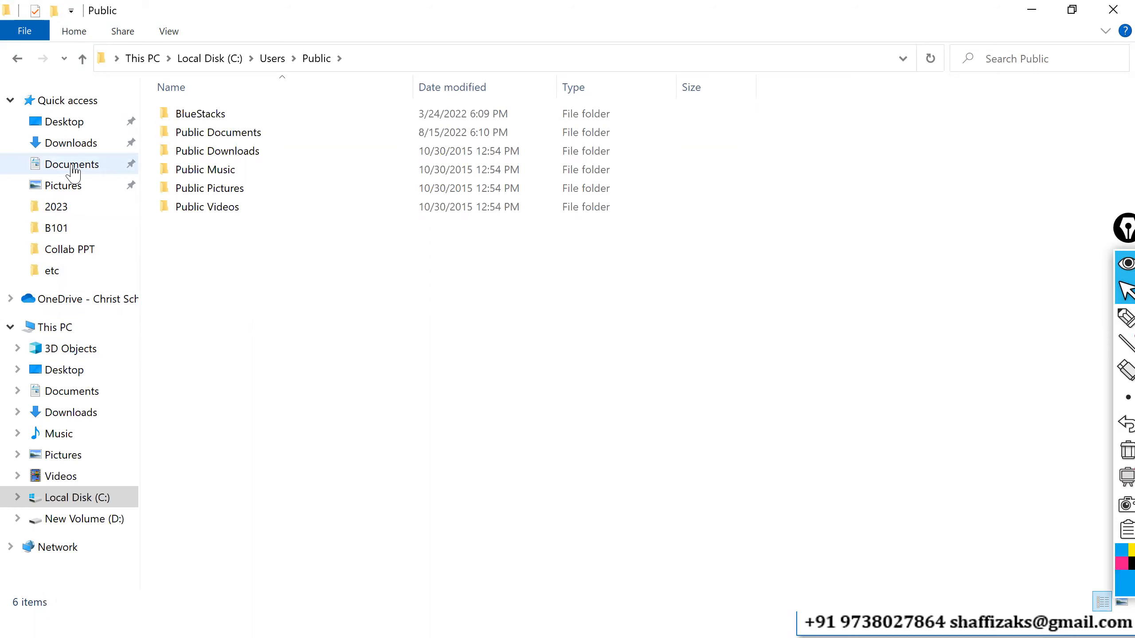
pyautogui.click(73, 129)
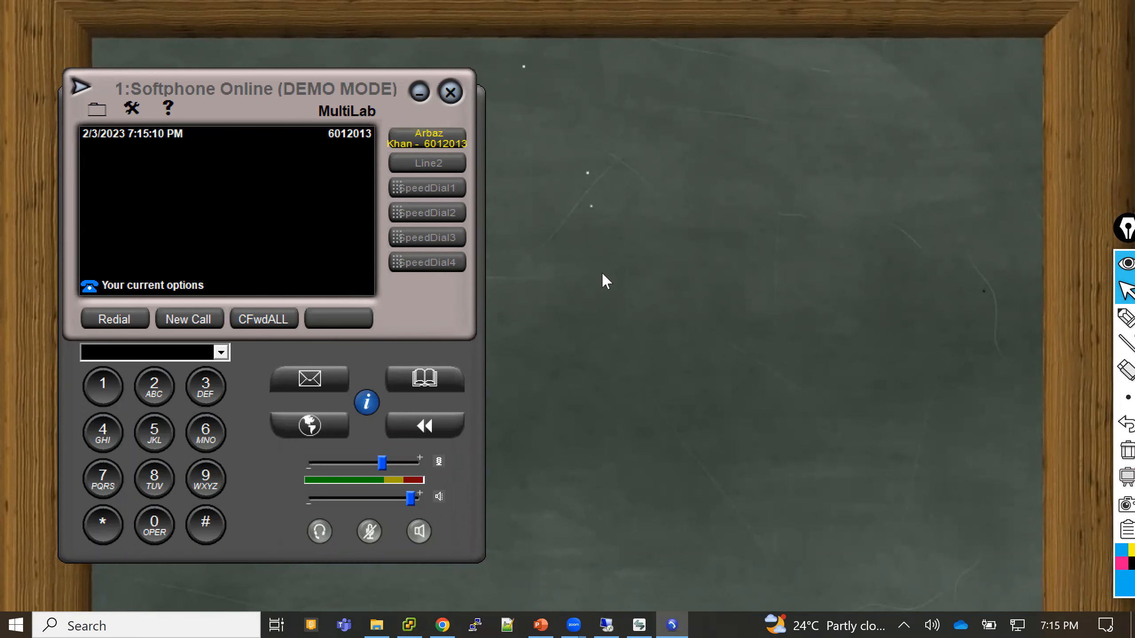
pyautogui.click(444, 621)
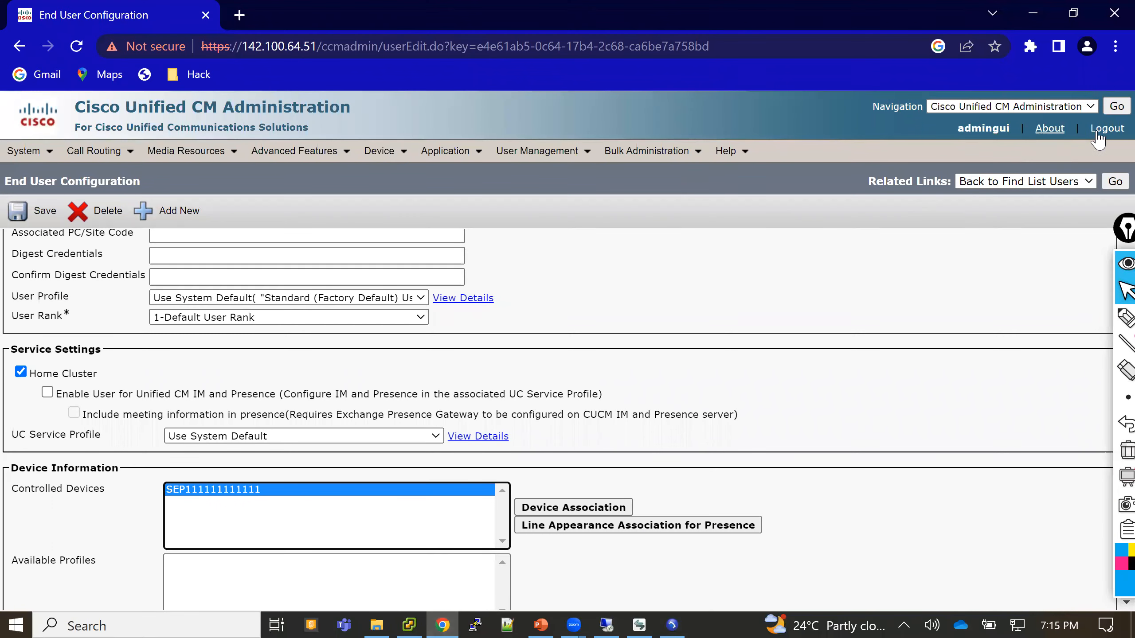
pyautogui.click(1113, 131)
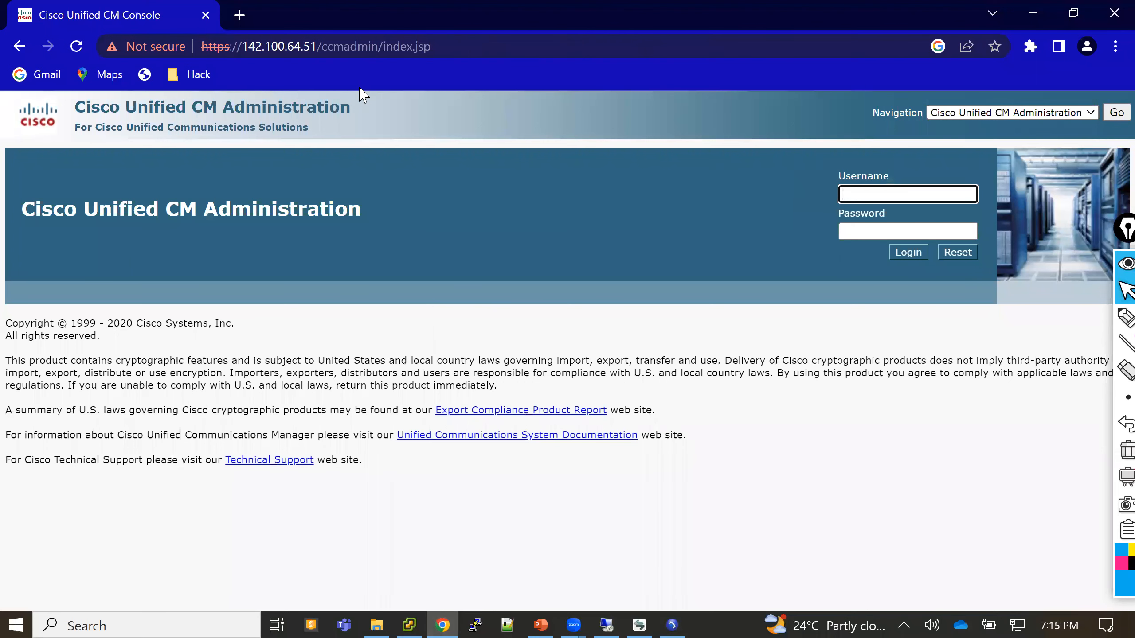
pyautogui.hotkey('ctrl', 'l')
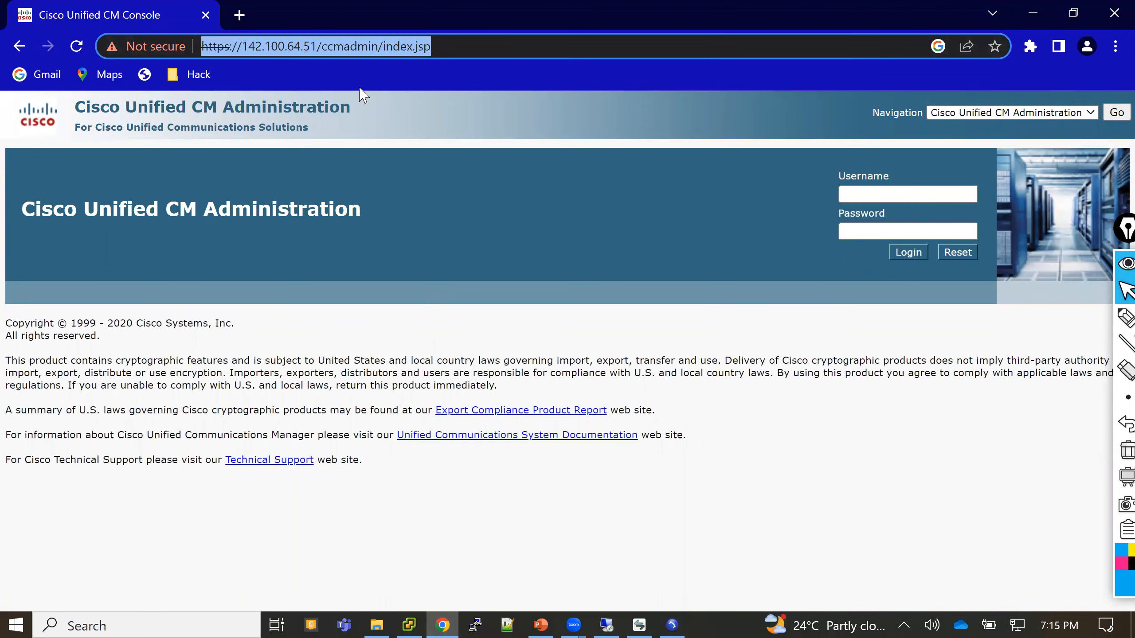
pyautogui.press('End')
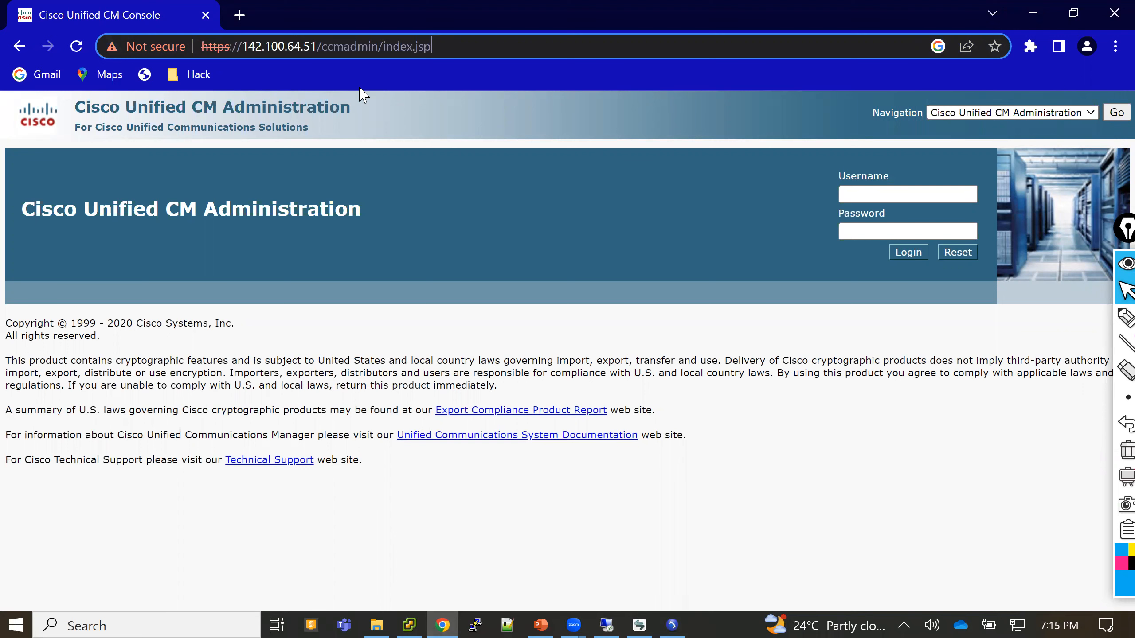
pyautogui.press('BackSpace')
pyautogui.press('BackSpace')
pyautogui.press('BackSpace')
pyautogui.press('BackSpace')
pyautogui.press('BackSpace')
pyautogui.press('BackSpace')
pyautogui.press('BackSpace')
pyautogui.press('BackSpace')
pyautogui.press('BackSpace')
pyautogui.press('BackSpace')
pyautogui.press('BackSpace')
pyautogui.press('BackSpace')
pyautogui.press('BackSpace')
pyautogui.press('BackSpace')
pyautogui.press('BackSpace')
pyautogui.press('BackSpace')
pyautogui.press('BackSpace')
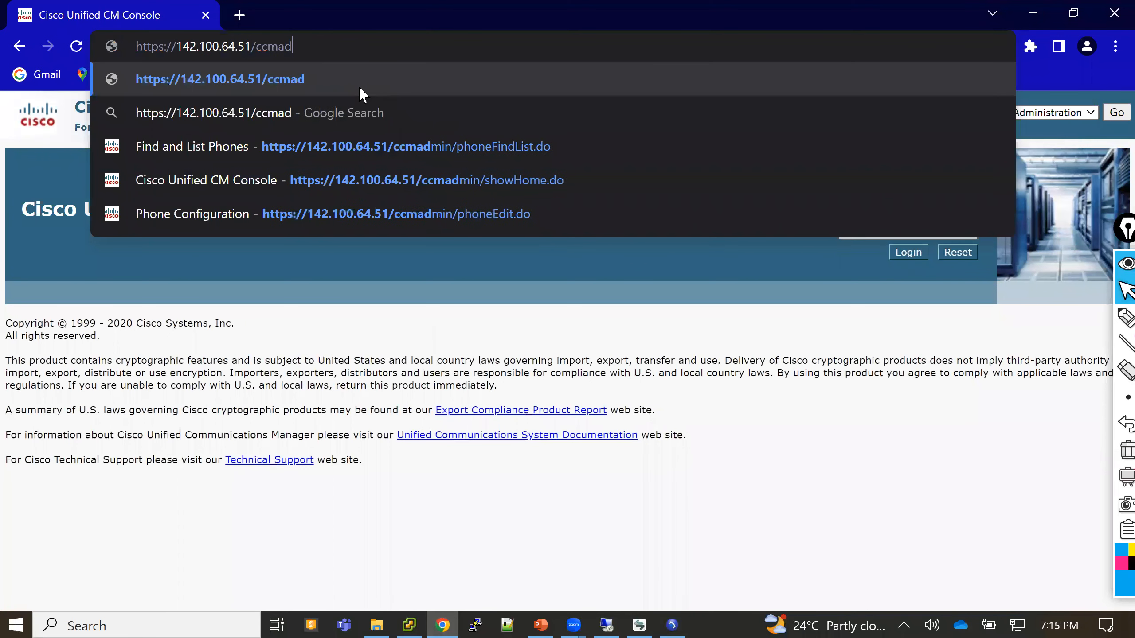
pyautogui.press('BackSpace')
pyautogui.press('Return')
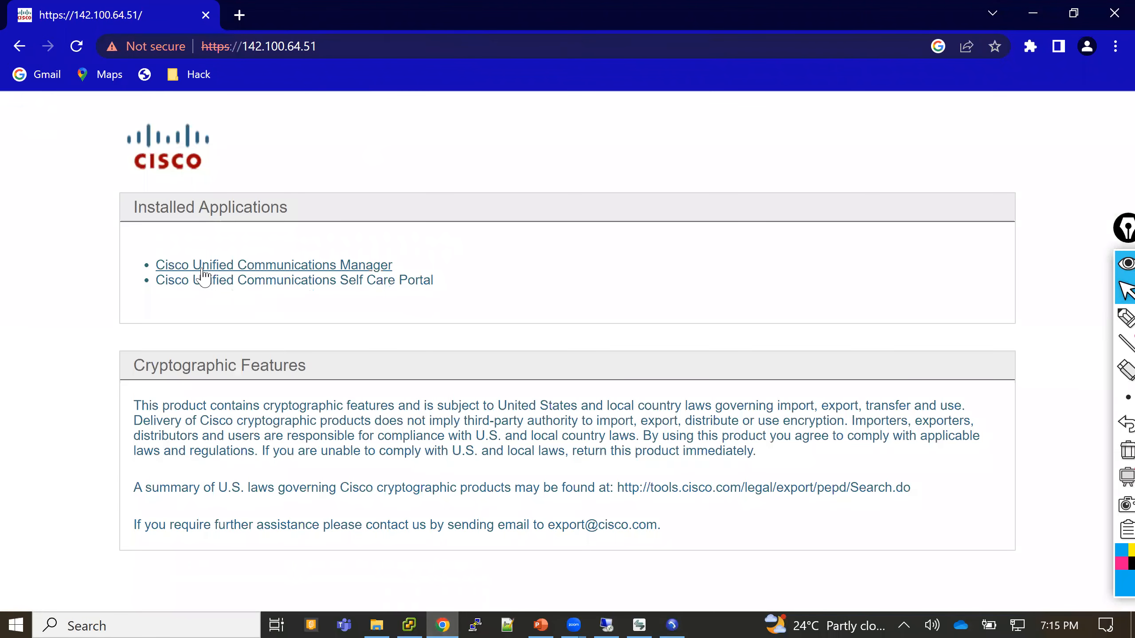
# - Open the Self Care Portal and sign in with the end user's username and password
pyautogui.click(354, 282)
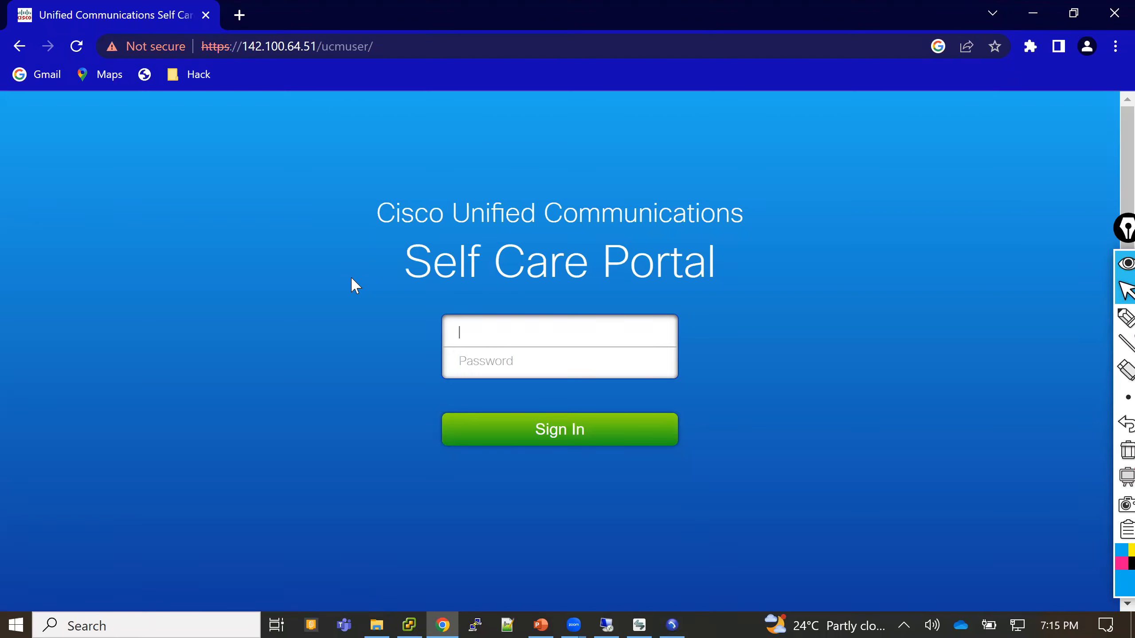
pyautogui.press('Tab')
pyautogui.write('•••••')
pyautogui.press('Return')
# - Strip 'ucmuser/' from the web address to load the server's root landing page
pyautogui.moveTo(321, 47); pyautogui.dragTo(374, 46)
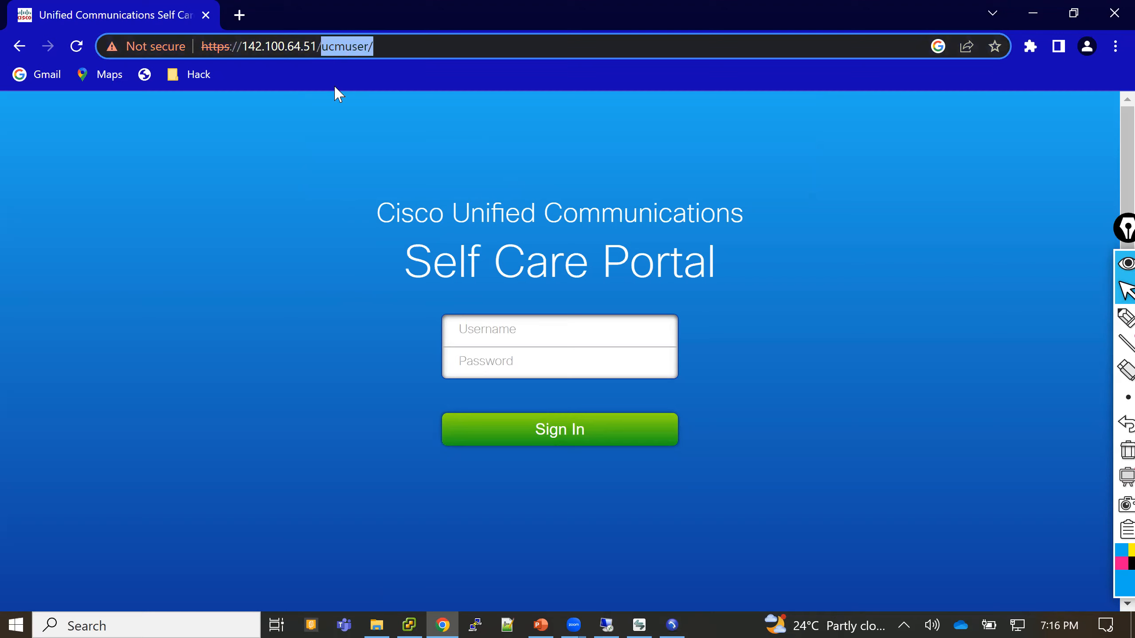
pyautogui.press('BackSpace')
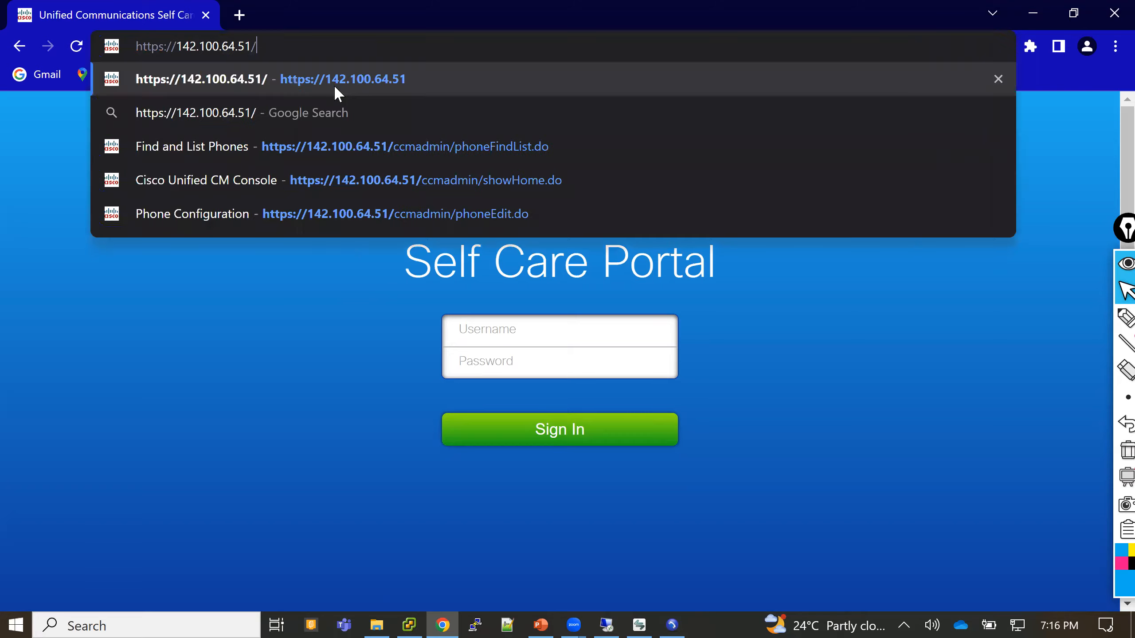
pyautogui.press('Return')
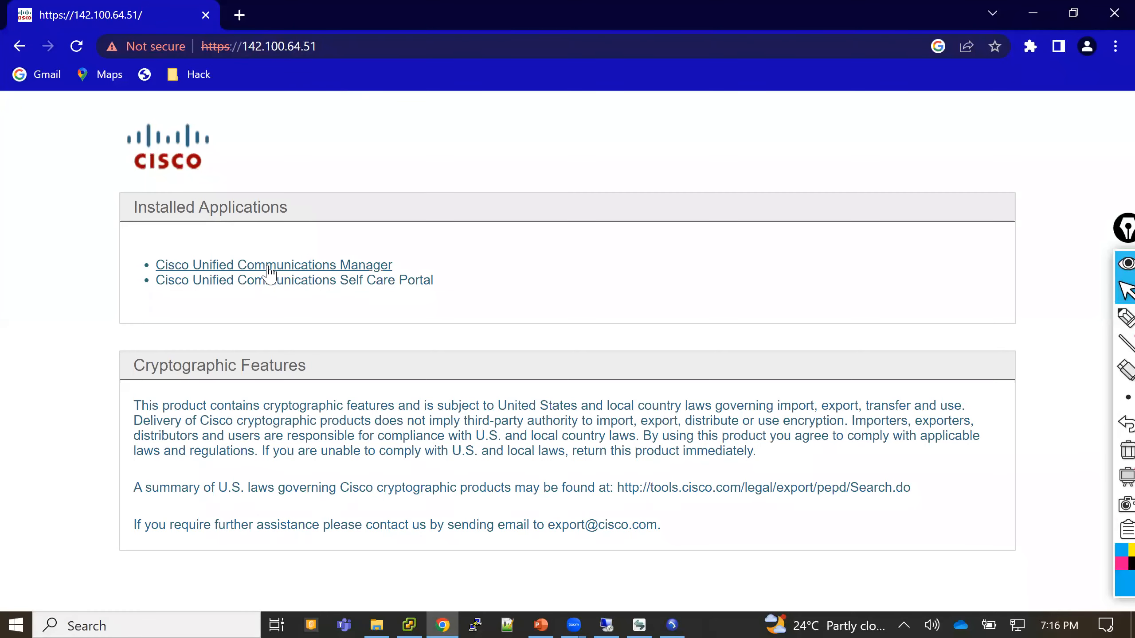
# - Open Cisco Unified Communications Manager and sign in with the administrator username and password
pyautogui.click(267, 266)
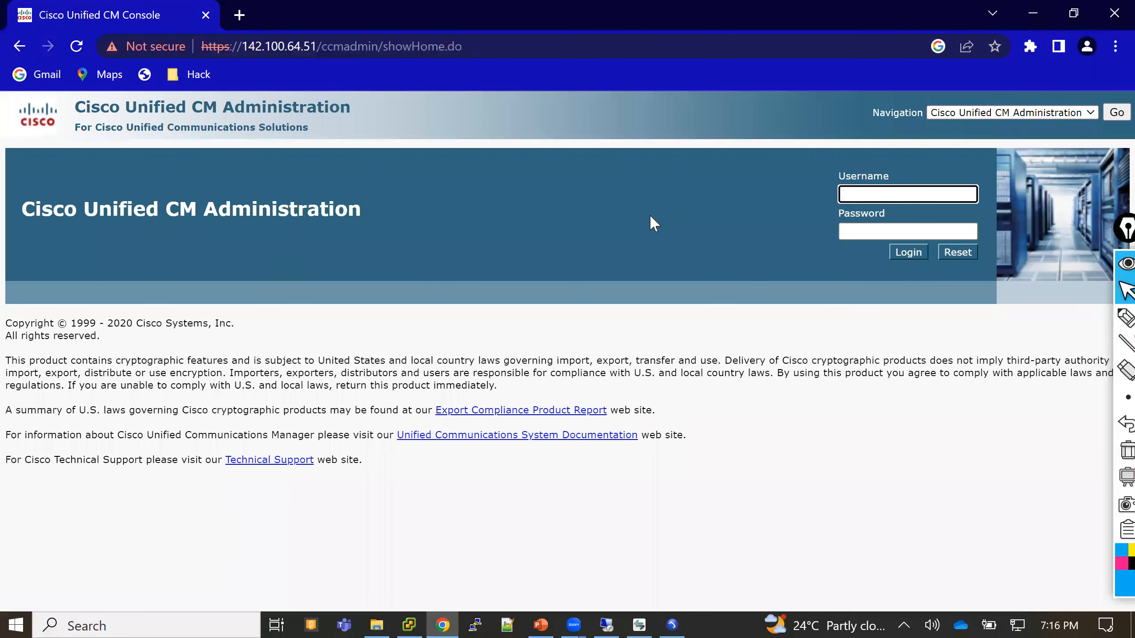
pyautogui.write('admingui')
pyautogui.press('Tab')
pyautogui.write('•••••••••')
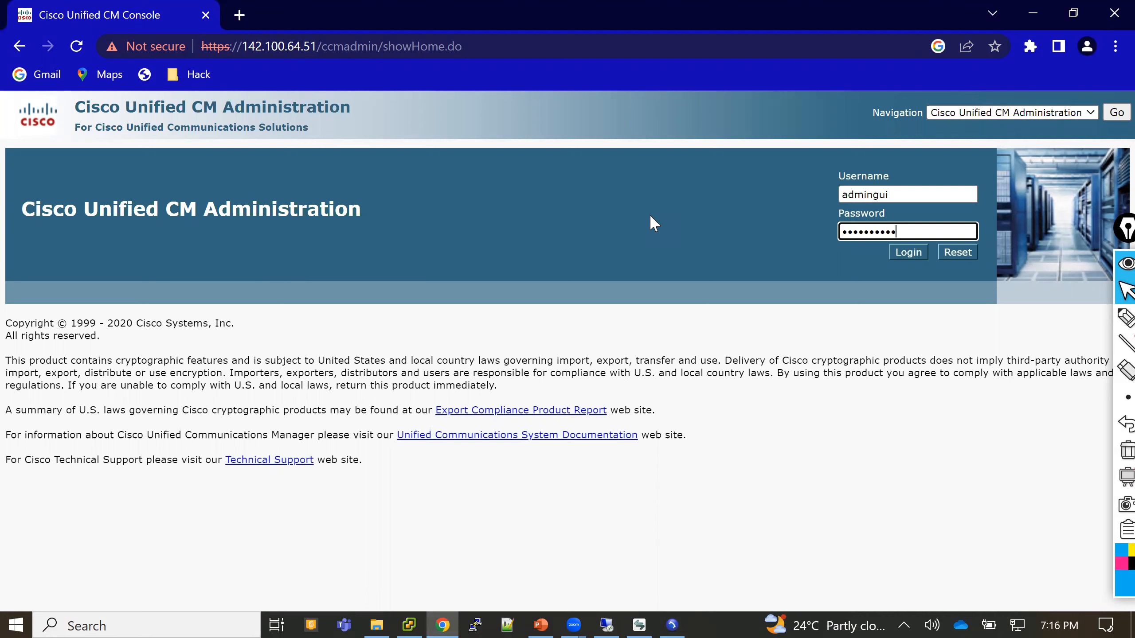
pyautogui.press('Return')
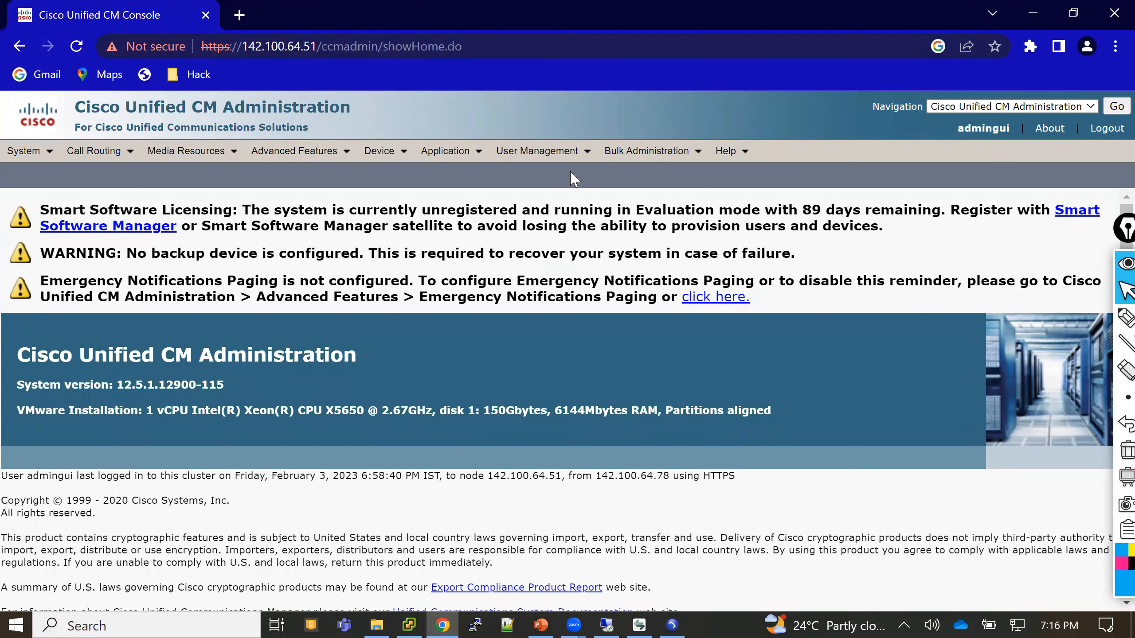
# - Open Access Control Group and Role from User Management > User Settings in background tabs, then view the group search
pyautogui.moveTo(587, 155)
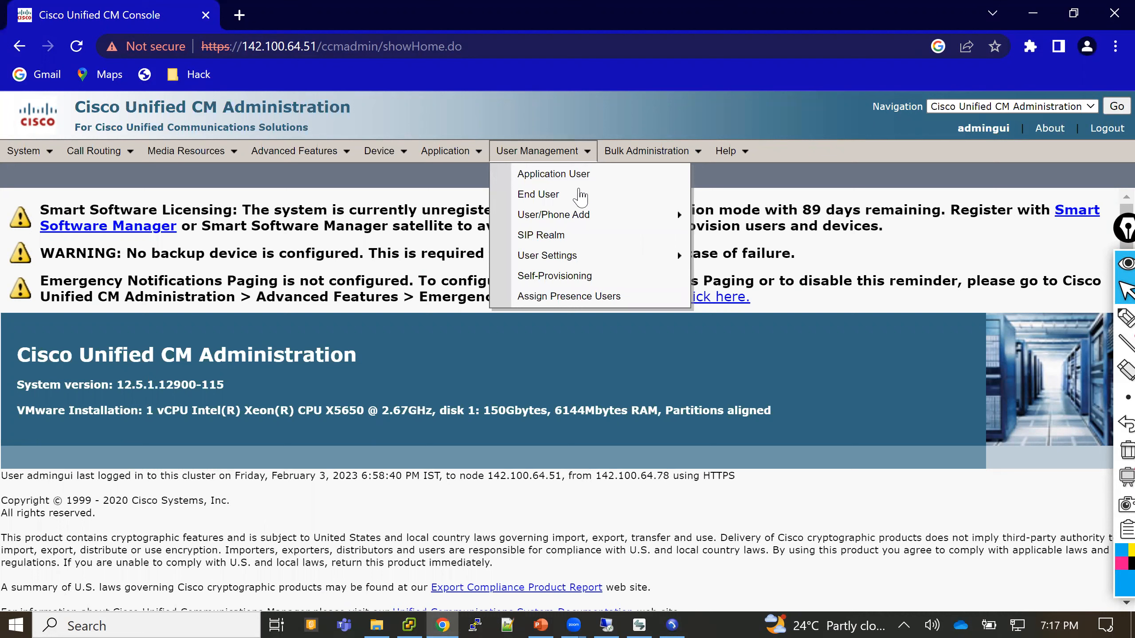
pyautogui.moveTo(580, 218)
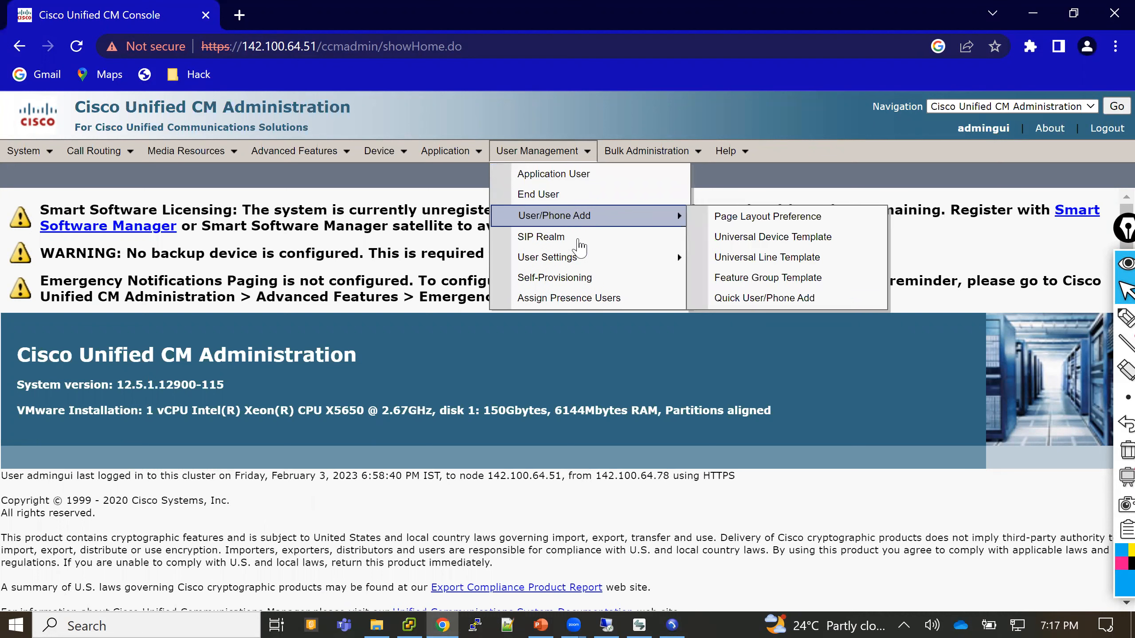
pyautogui.moveTo(583, 259)
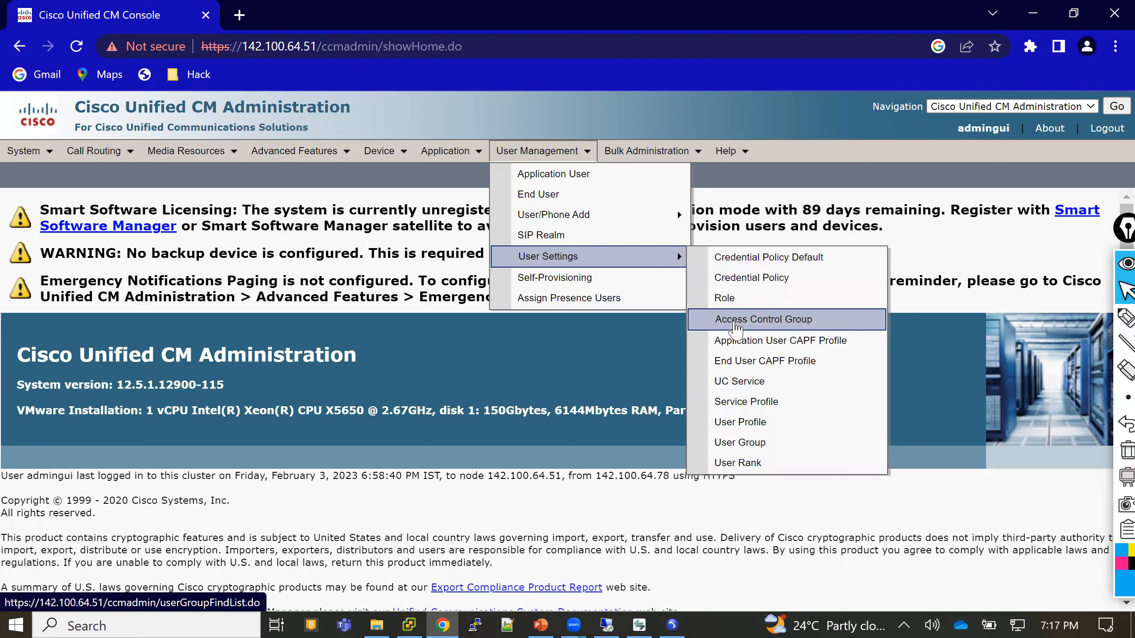
pyautogui.middleClick(736, 329)
pyautogui.middleClick(731, 308)
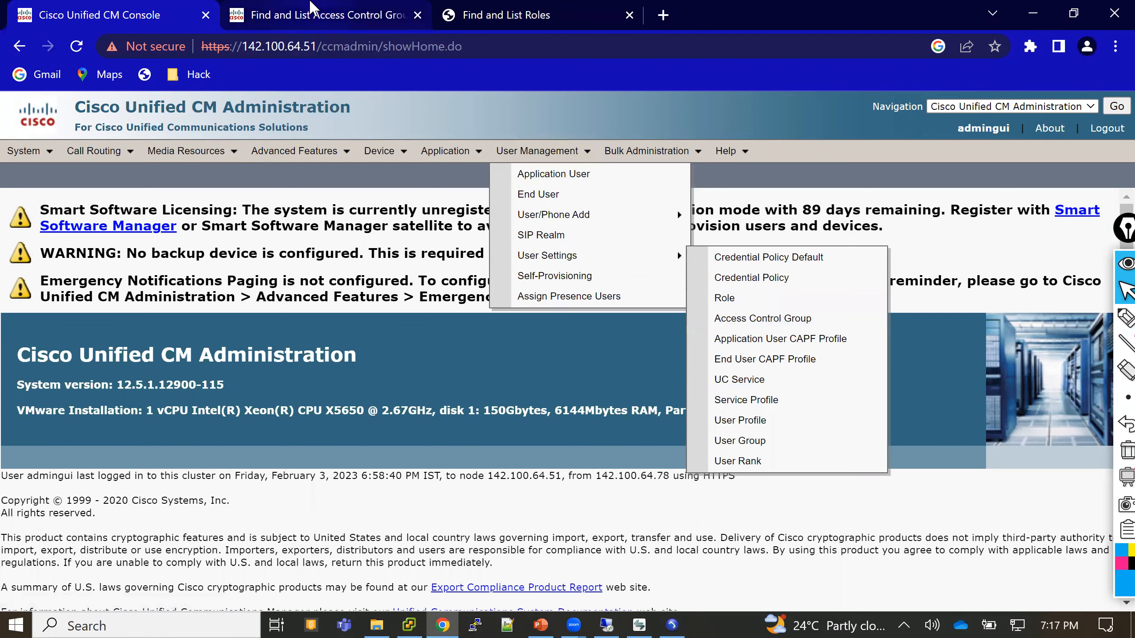
pyautogui.click(311, 6)
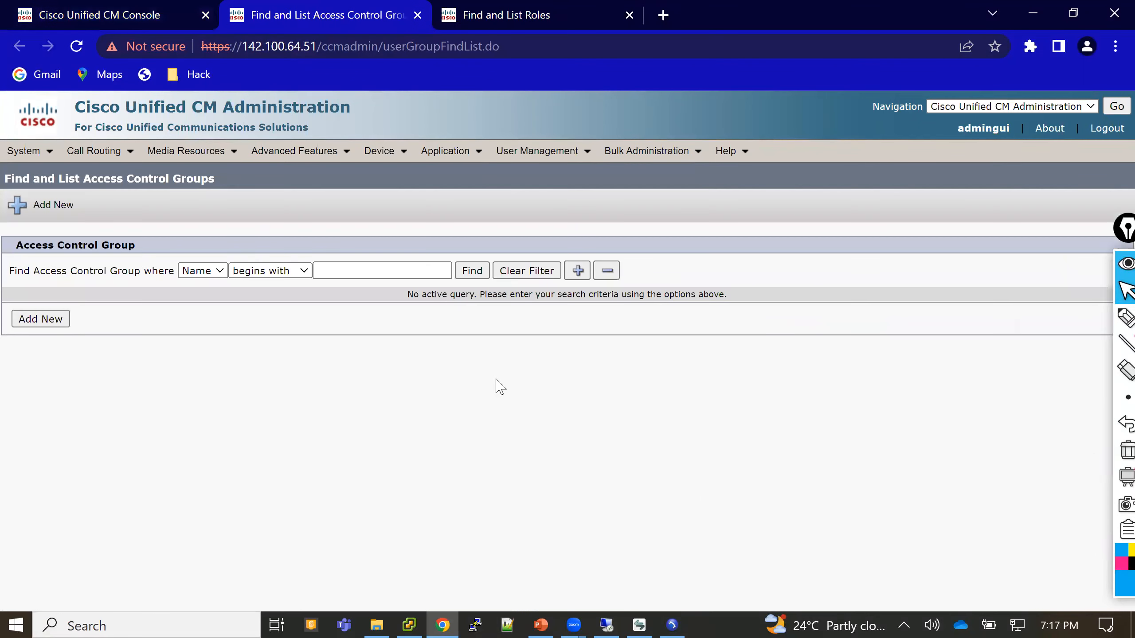
# - List all access control groups and check the roles assigned to Admin-3rd Party API
pyautogui.click(472, 276)
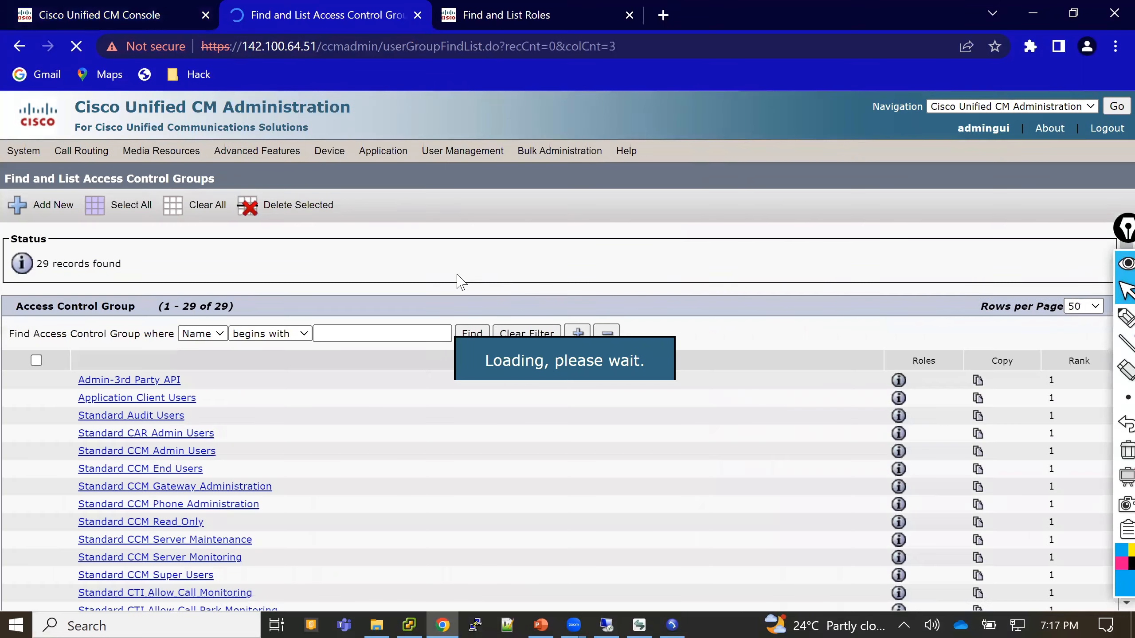
pyautogui.scroll(-3, 435, 275)
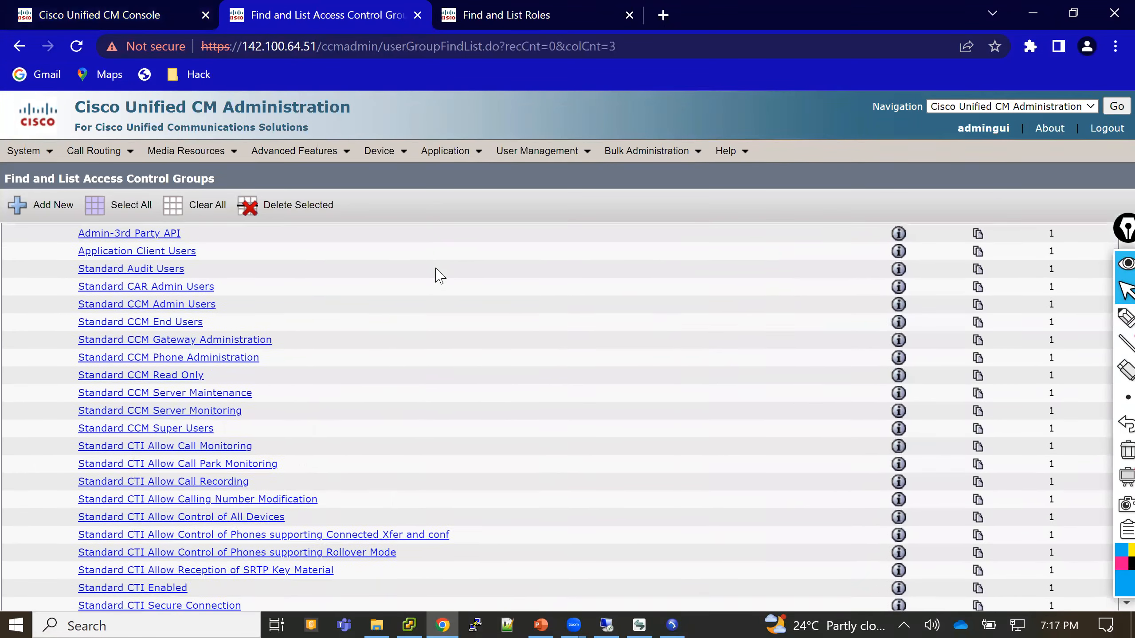
pyautogui.scroll(-3, 440, 276)
pyautogui.scroll(6, 439, 276)
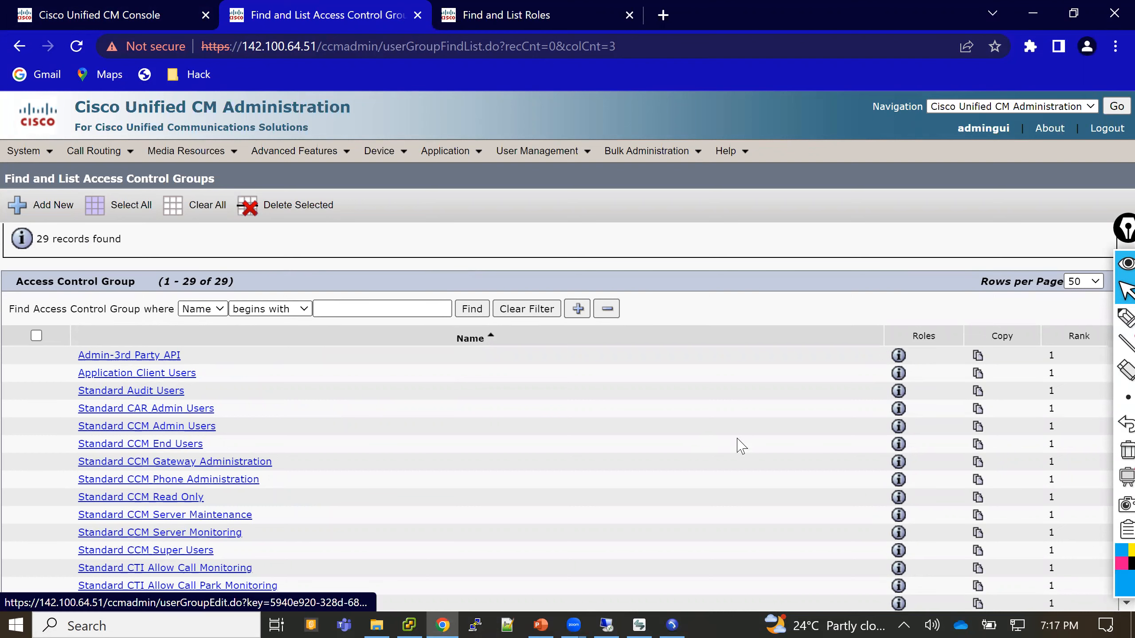
pyautogui.click(901, 356)
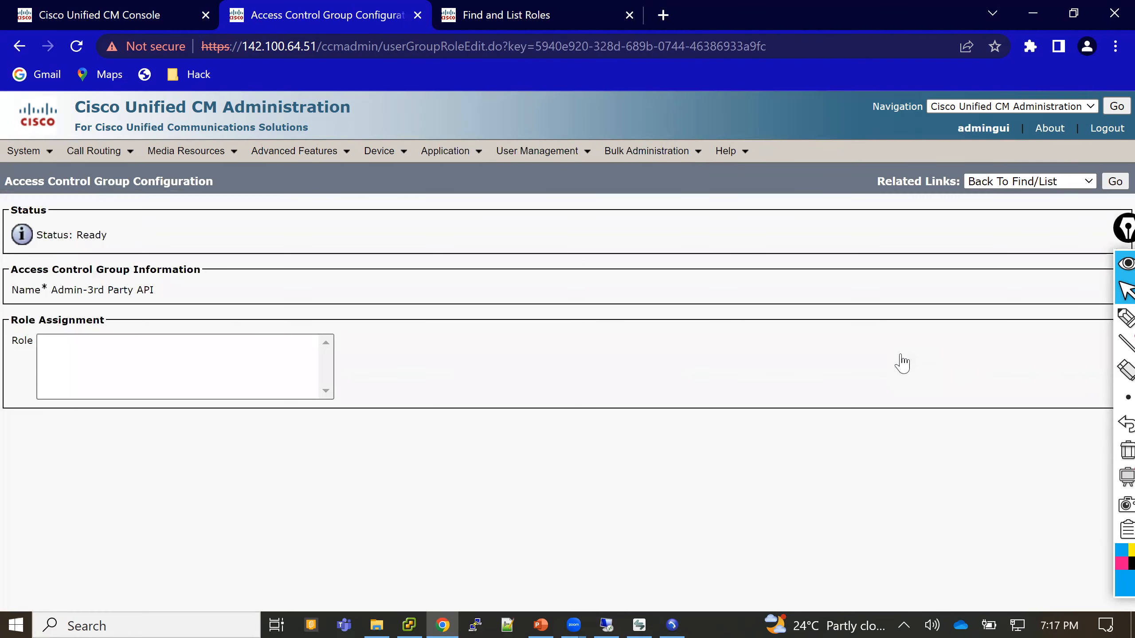
pyautogui.click(1114, 182)
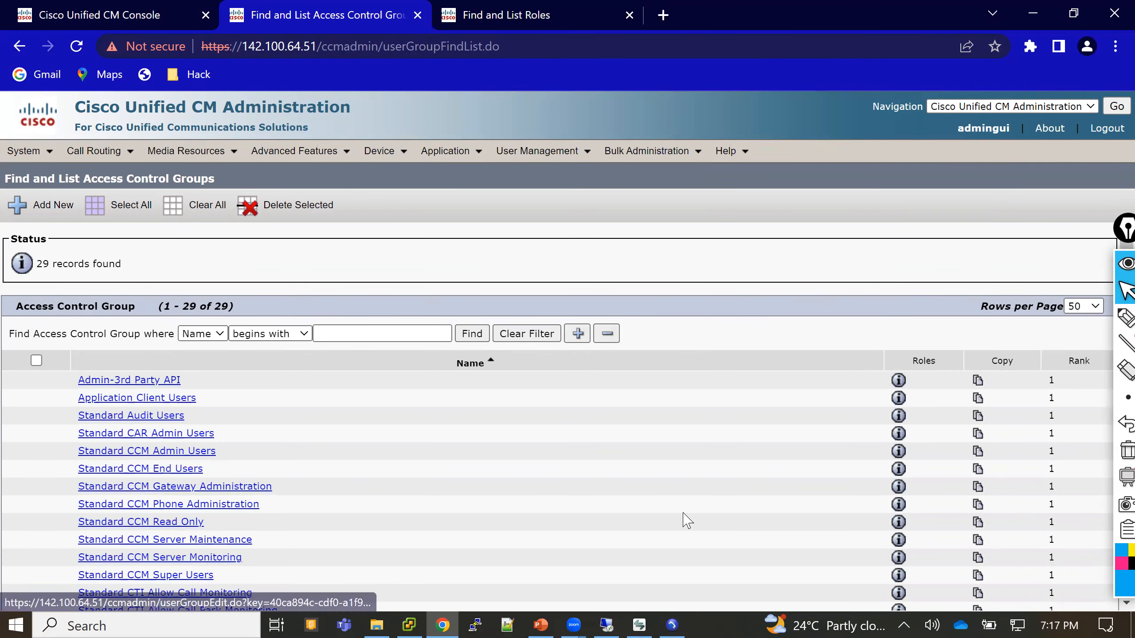
# - Inspect the Standard CCM Admin Users group's roles: Standard CCM Admin Users, Standard CUReporting, Standard CUReporting Authentication
pyautogui.click(898, 453)
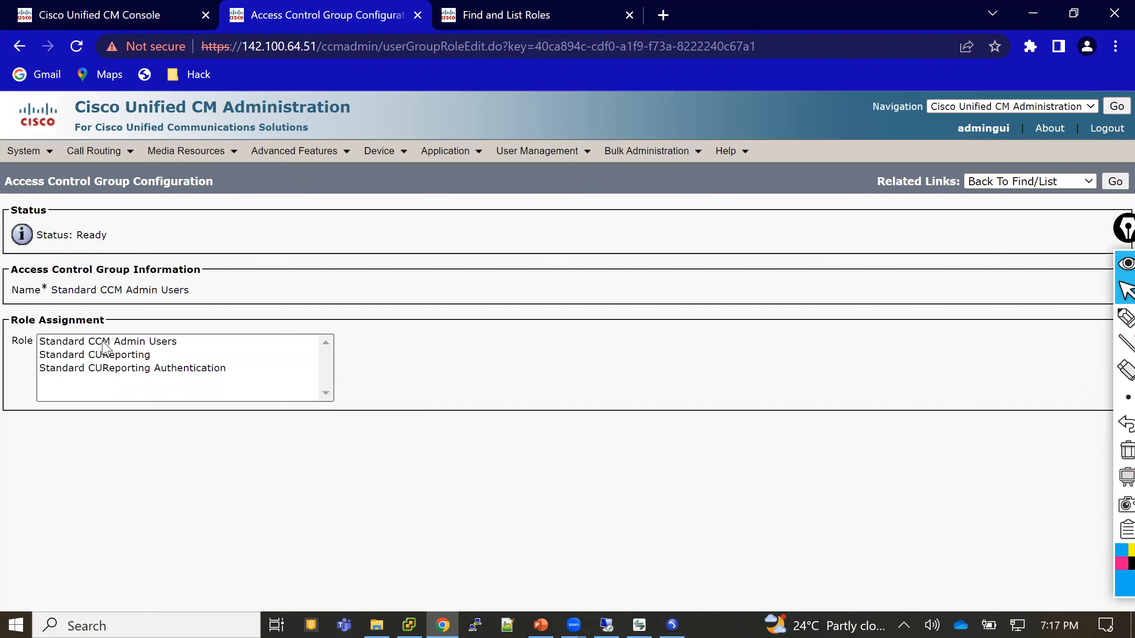
pyautogui.click(106, 343)
pyautogui.click(105, 358)
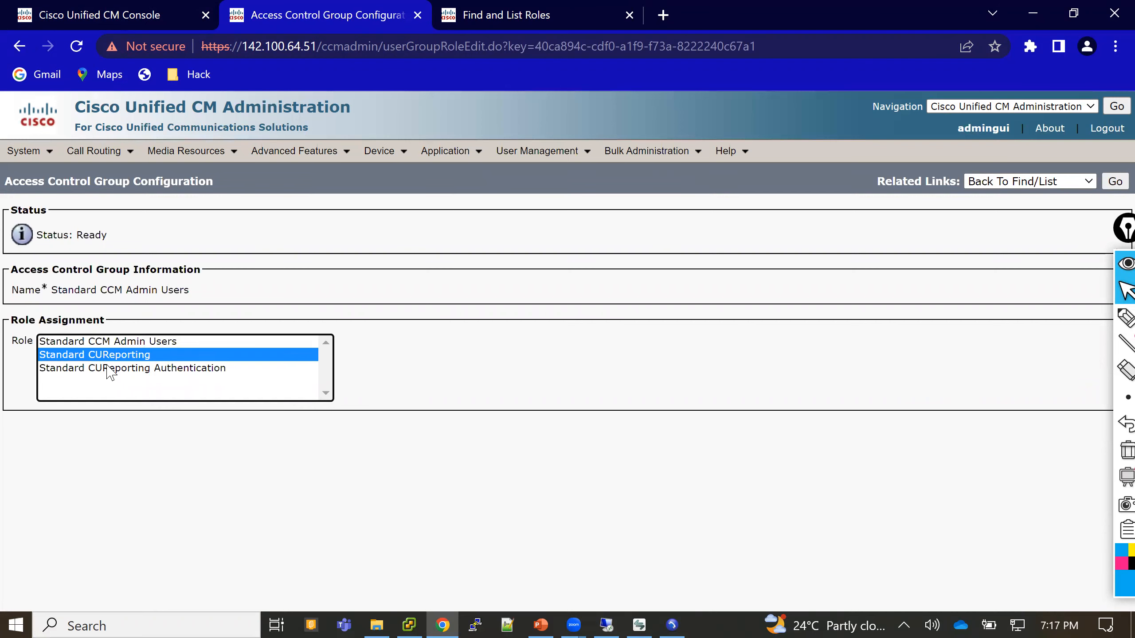
pyautogui.click(111, 369)
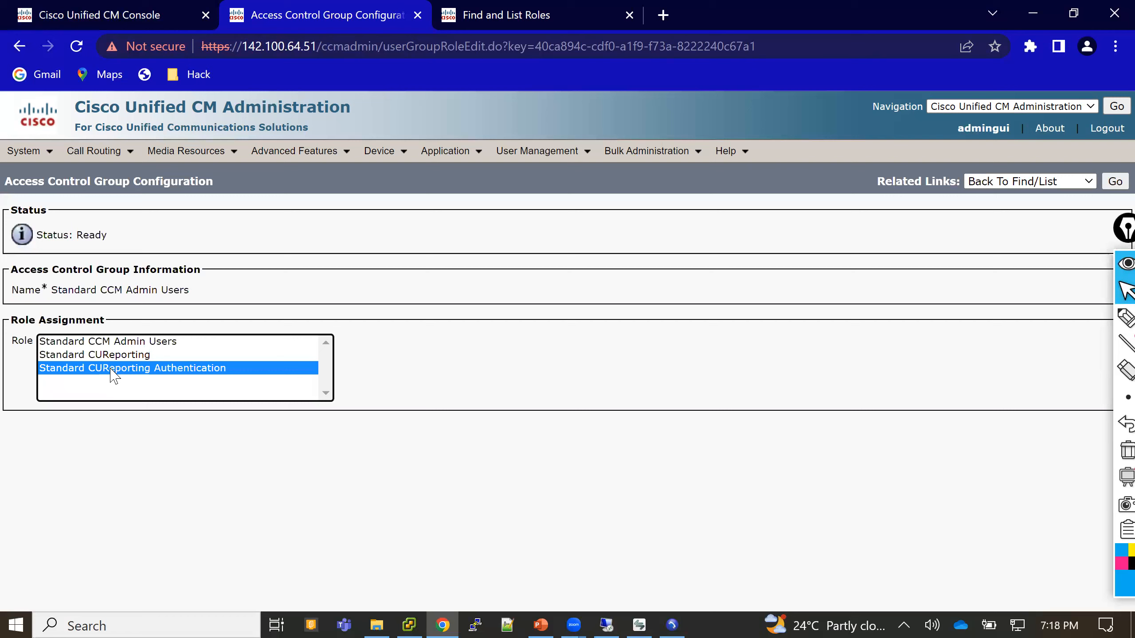
pyautogui.click(101, 343)
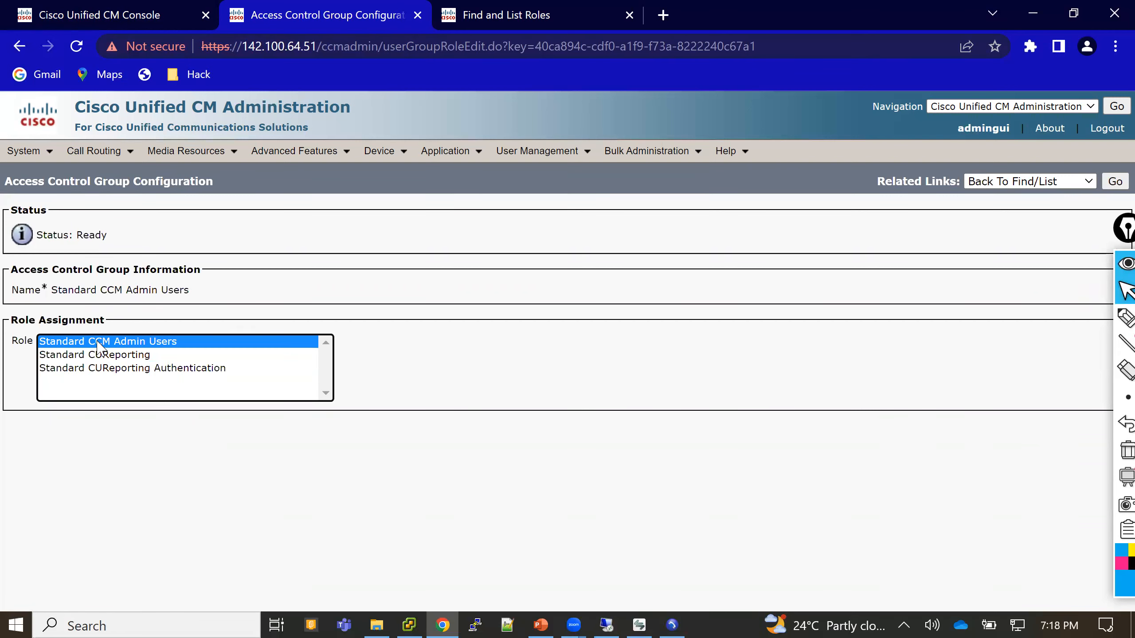
pyautogui.click(569, 8)
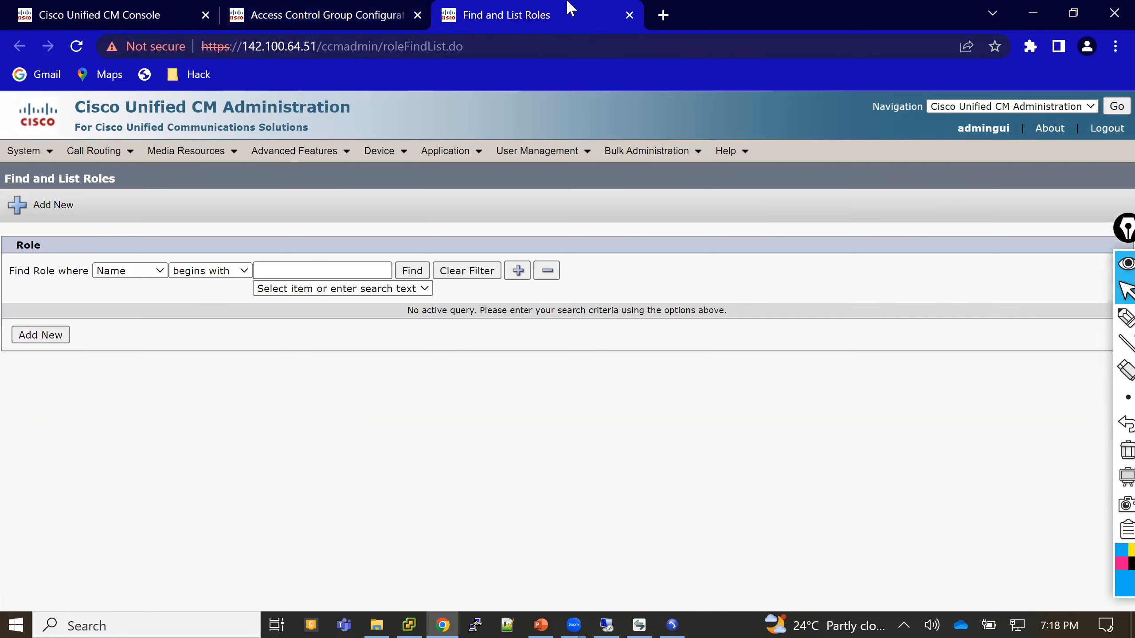
# - List all 50 roles and open the Standard CCM Admin Users role (Cisco Call Manager Administration)
pyautogui.click(427, 271)
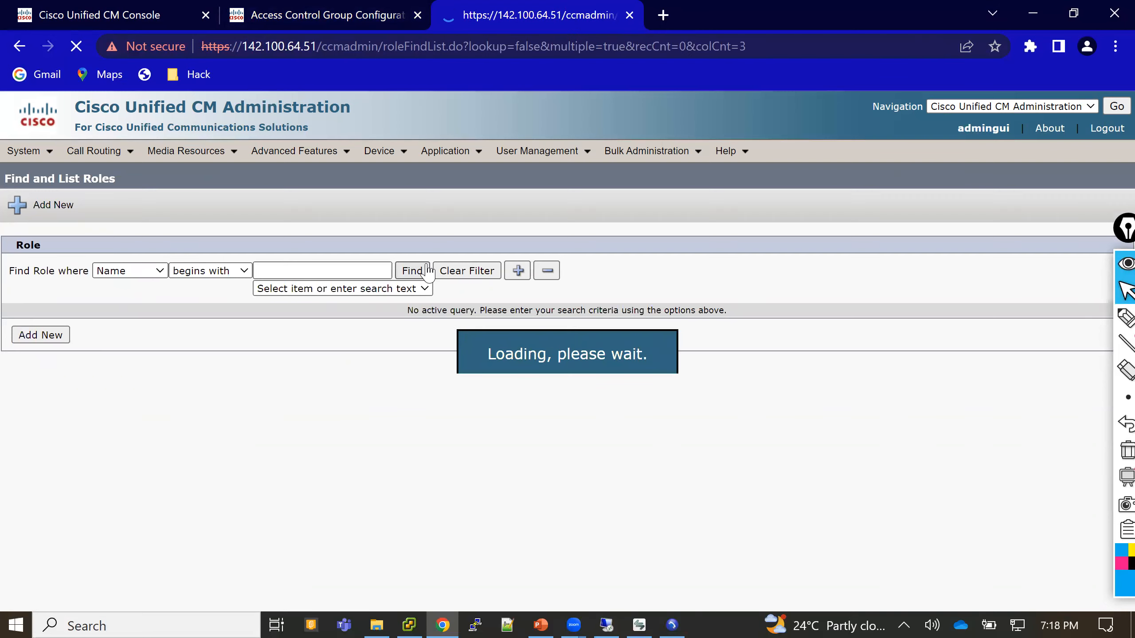
pyautogui.hotkey('ctrl', 'shift', 'Tab')
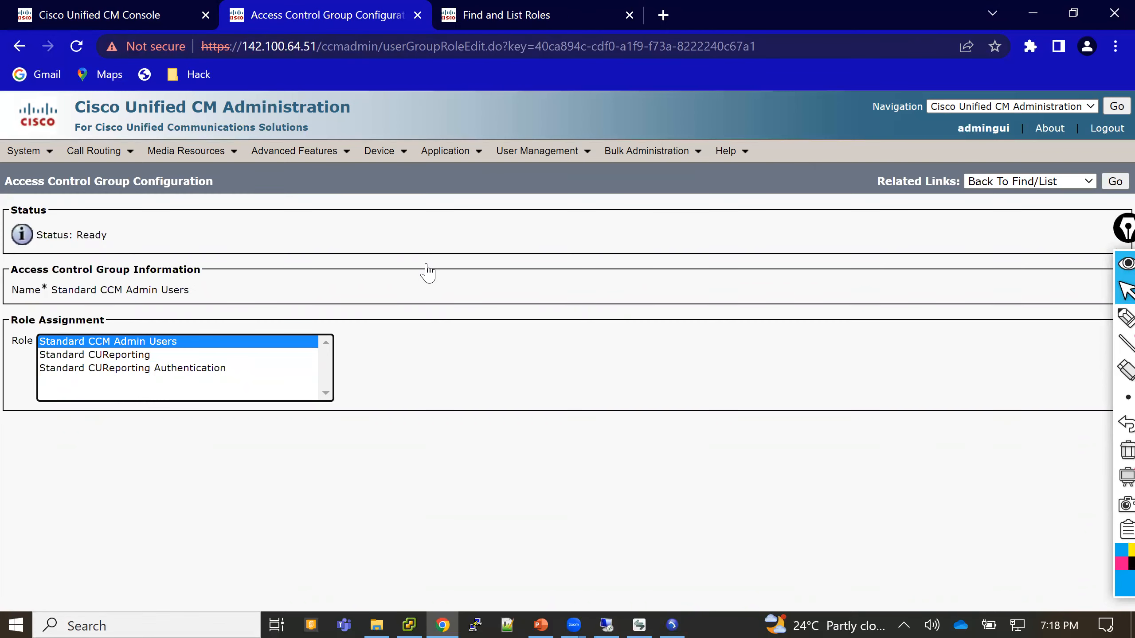
pyautogui.click(500, 8)
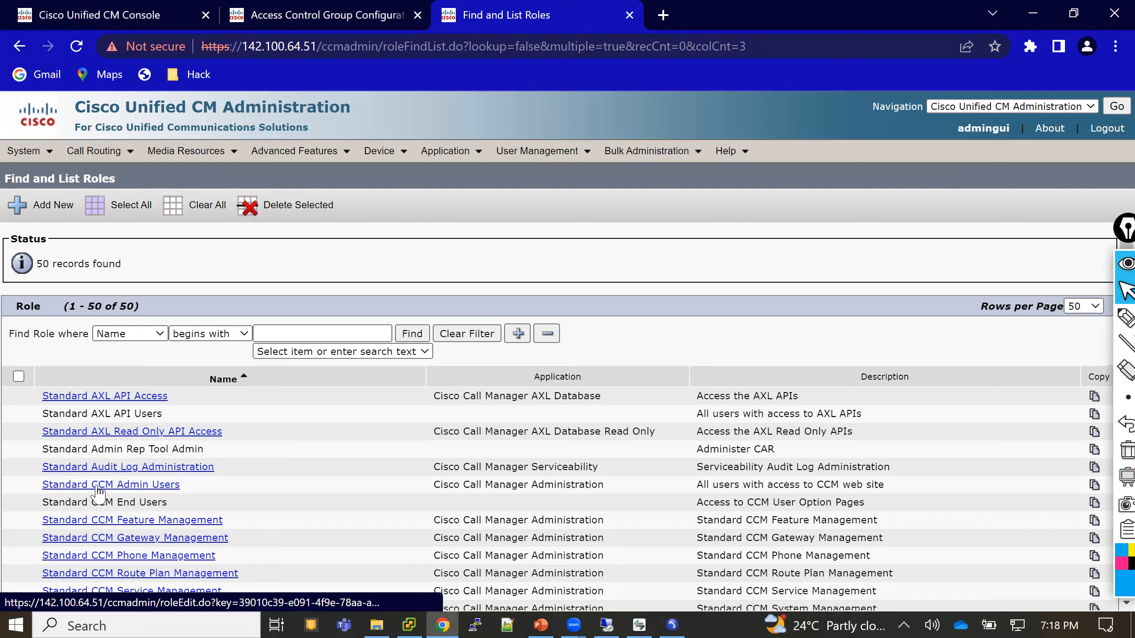
pyautogui.moveTo(38, 487); pyautogui.dragTo(187, 492)
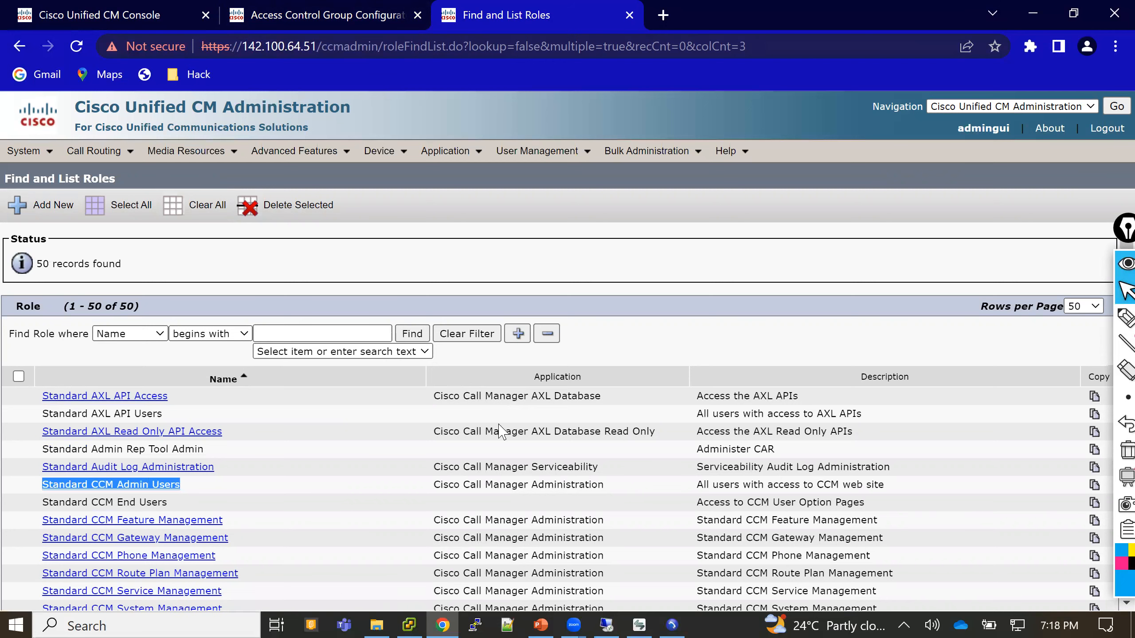
pyautogui.moveTo(435, 485); pyautogui.dragTo(616, 487)
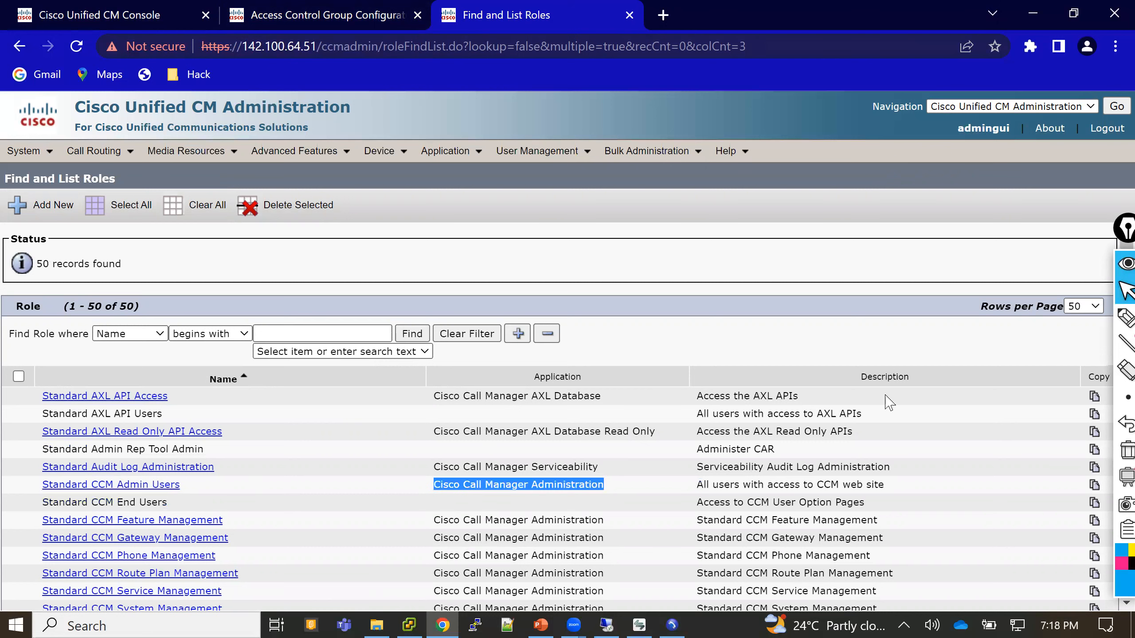
pyautogui.moveTo(701, 482); pyautogui.dragTo(891, 488)
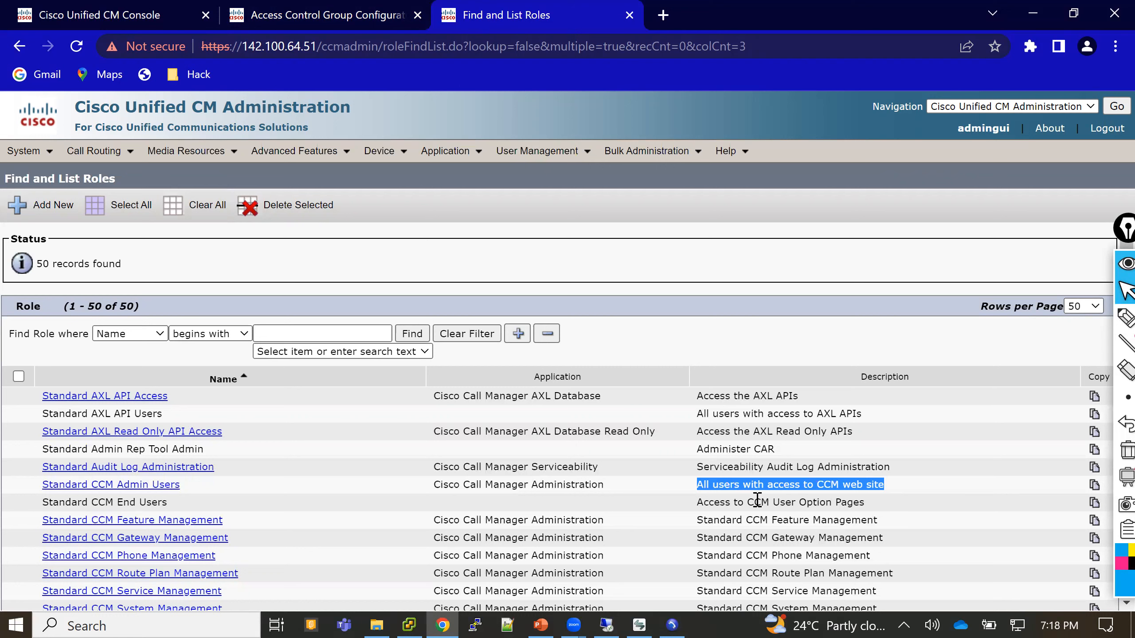
pyautogui.click(153, 491)
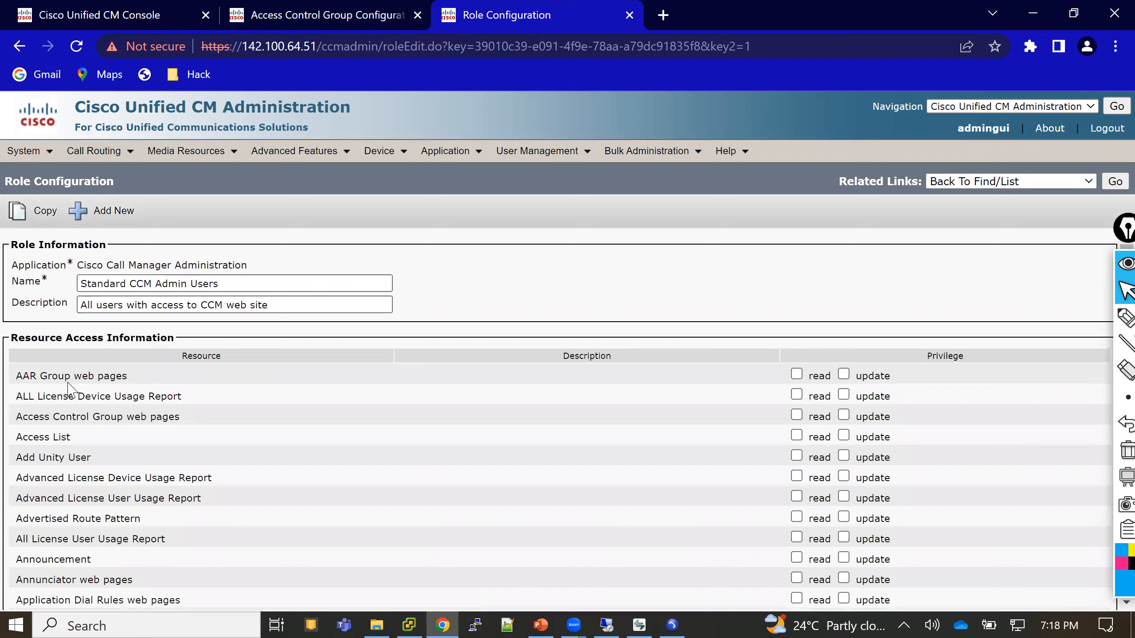
# - Highlight the role name and its resources from AAR Group web pages to Announcement
pyautogui.moveTo(58, 375); pyautogui.dragTo(75, 457)
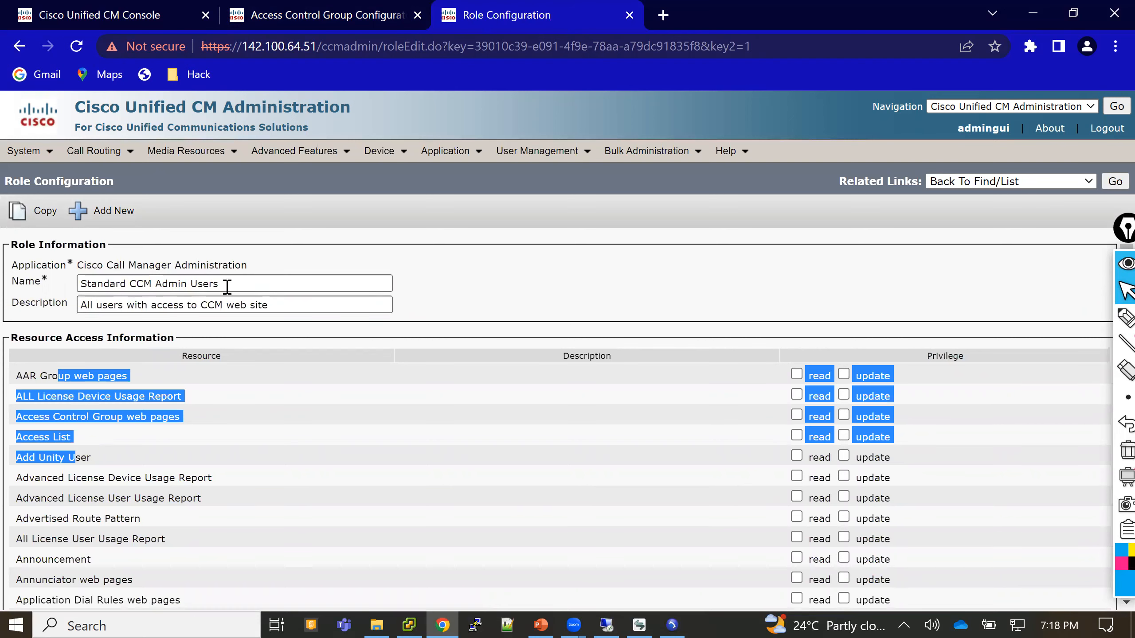
pyautogui.moveTo(224, 285); pyautogui.dragTo(81, 284)
pyautogui.moveTo(36, 375); pyautogui.dragTo(179, 563)
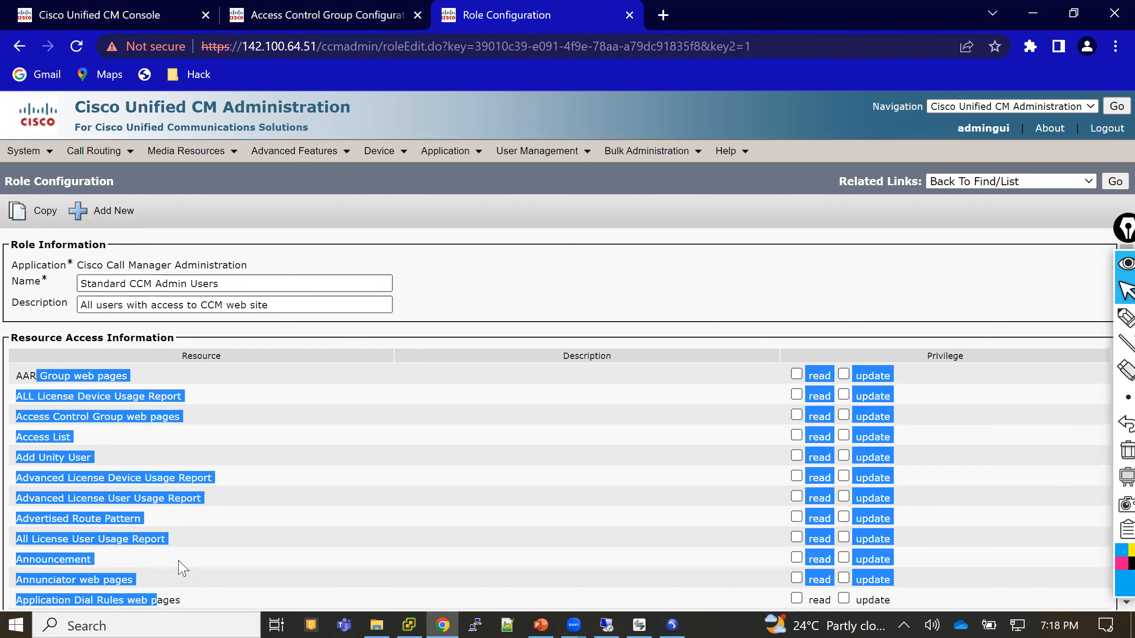
pyautogui.click(504, 306)
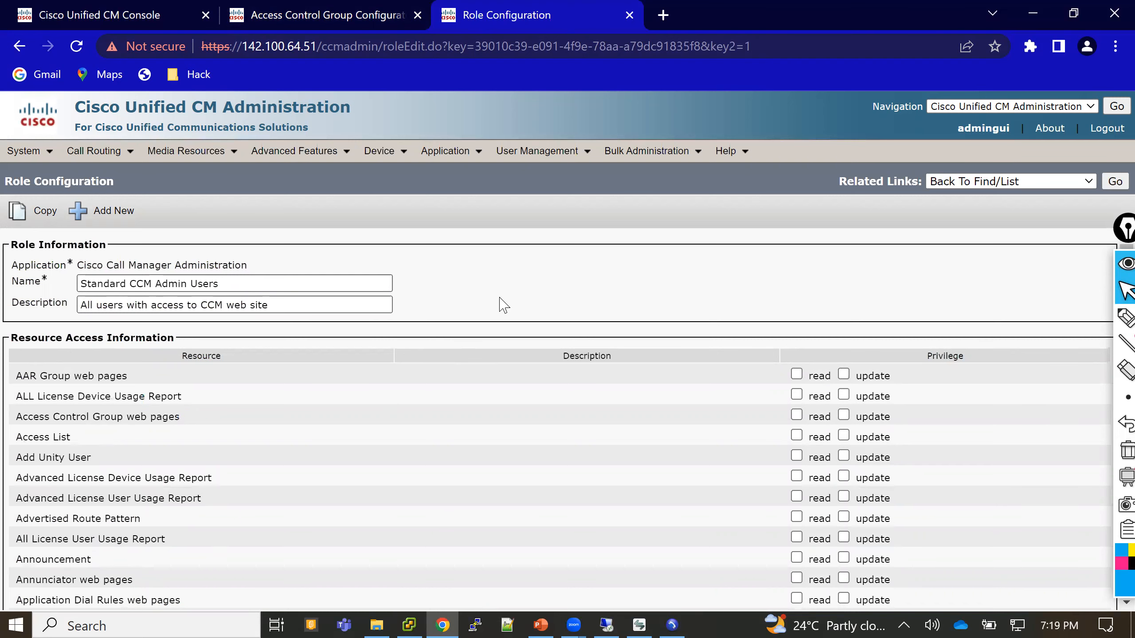
# - Scroll through the remaining resource privileges, then go to User Management > End User in the main console
pyautogui.scroll(-4, 504, 305)
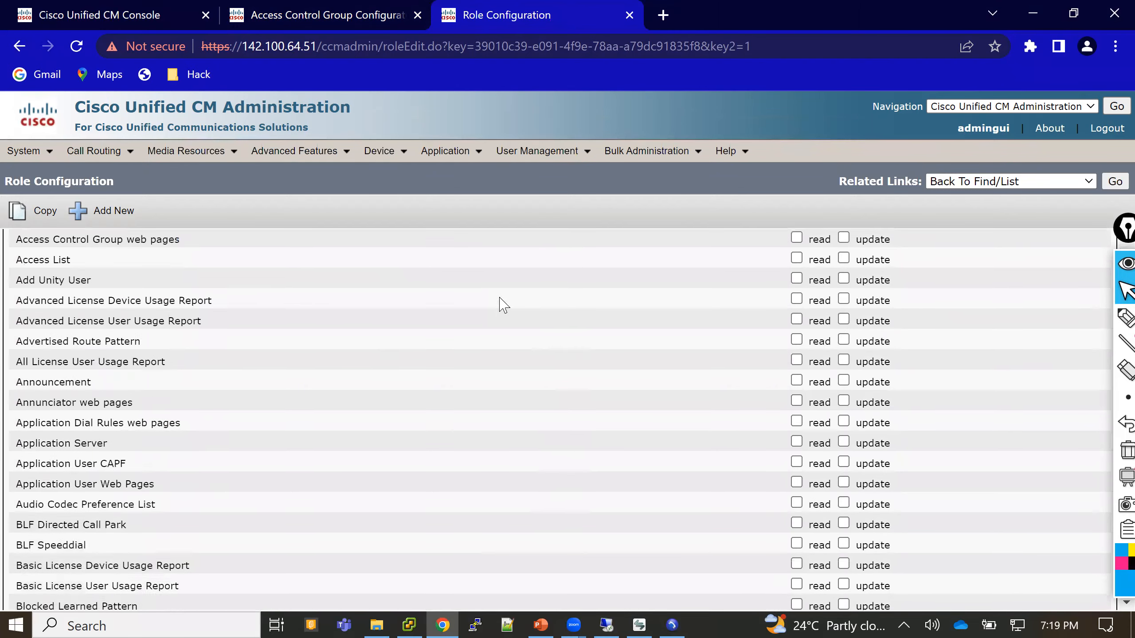
pyautogui.scroll(-14, 504, 306)
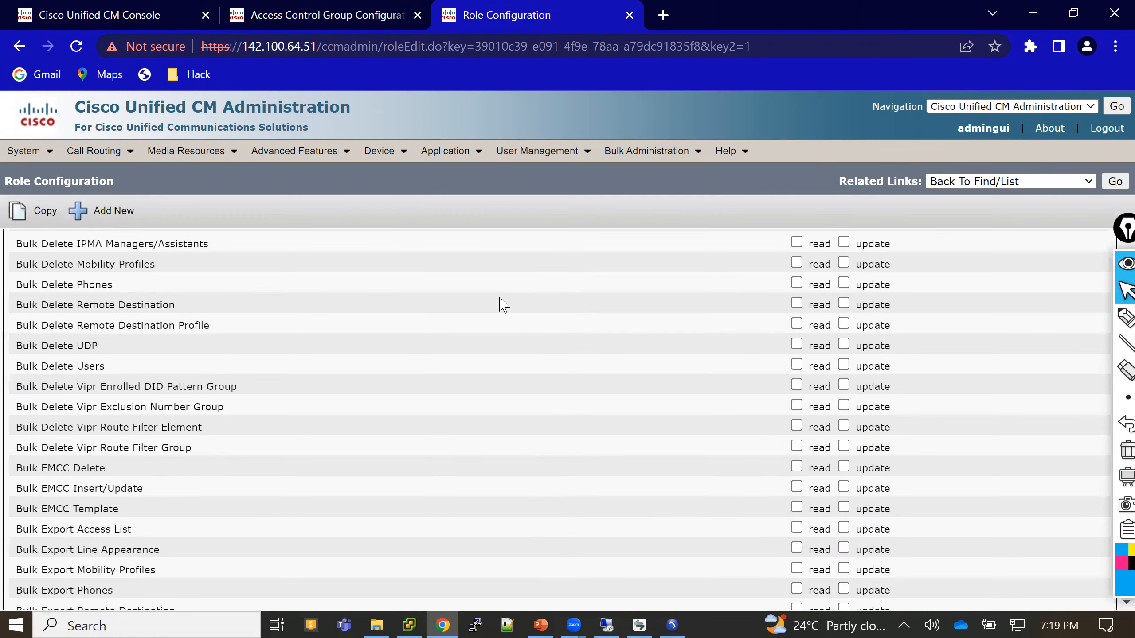
pyautogui.scroll(-3, 504, 306)
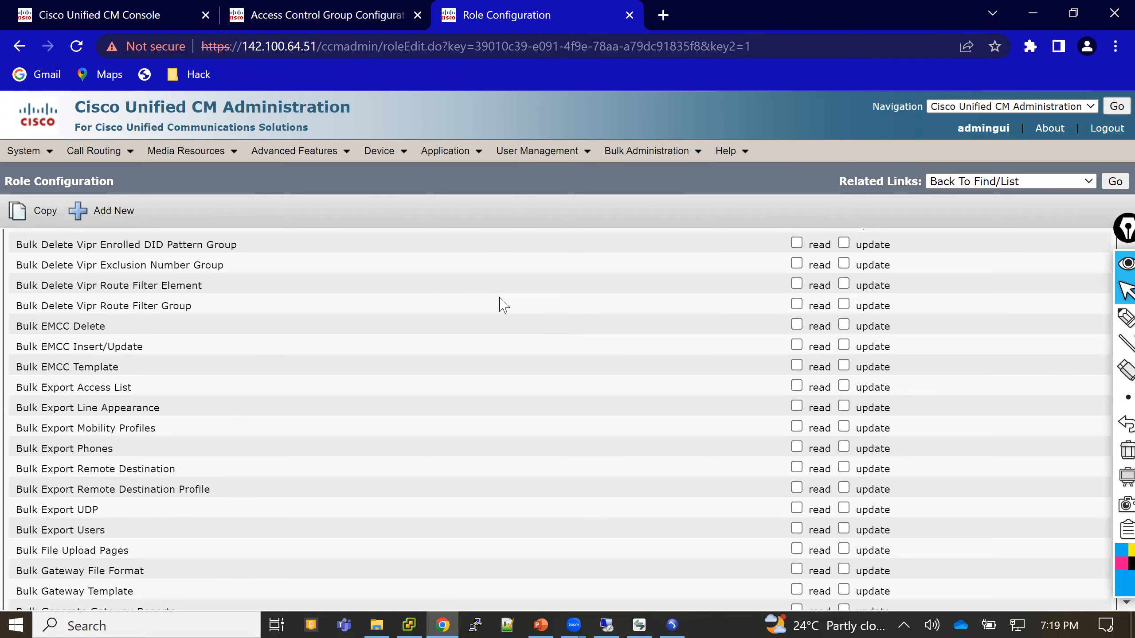
pyautogui.scroll(-1, 503, 306)
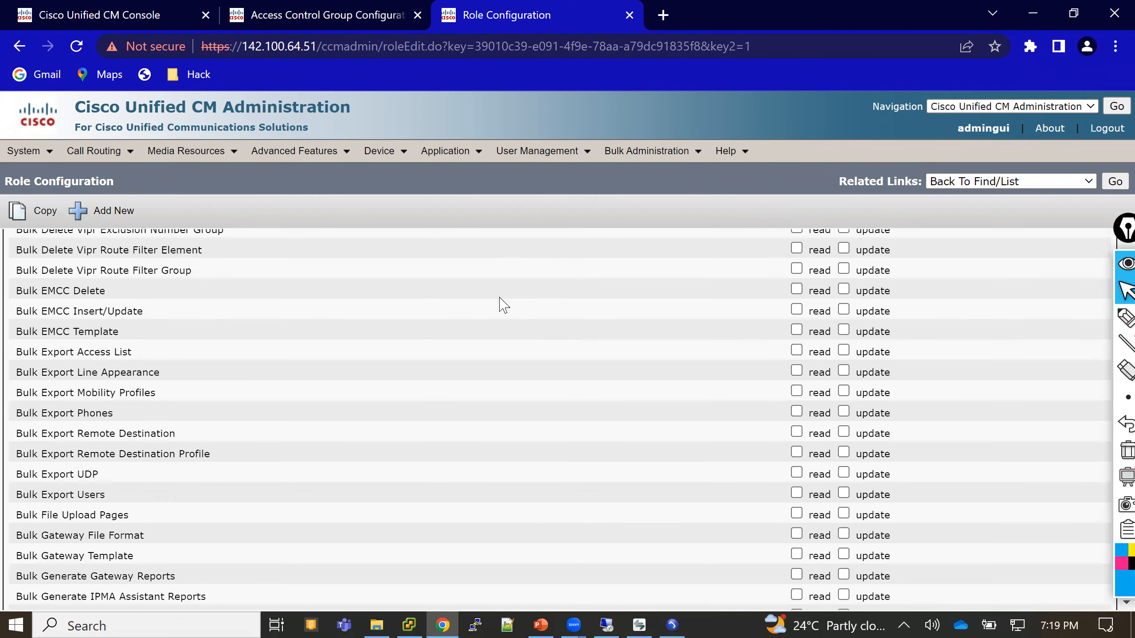
pyautogui.scroll(-2, 504, 305)
pyautogui.scroll(-10, 503, 306)
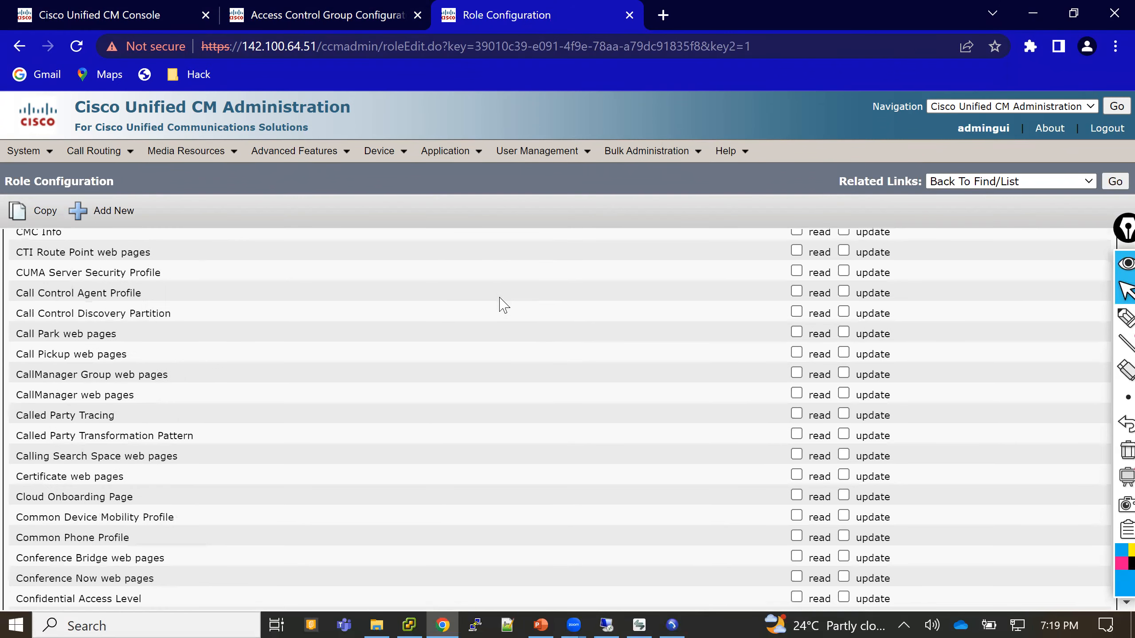
pyautogui.scroll(-20, 504, 306)
pyautogui.scroll(-20, 503, 306)
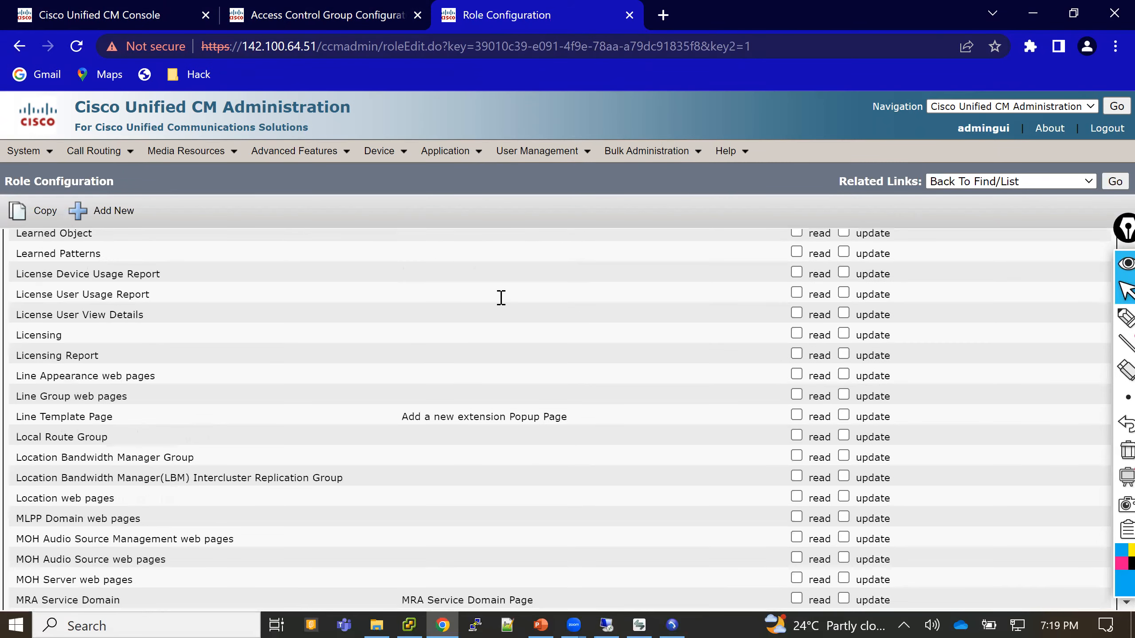
pyautogui.scroll(-20, 501, 298)
pyautogui.scroll(-20, 504, 306)
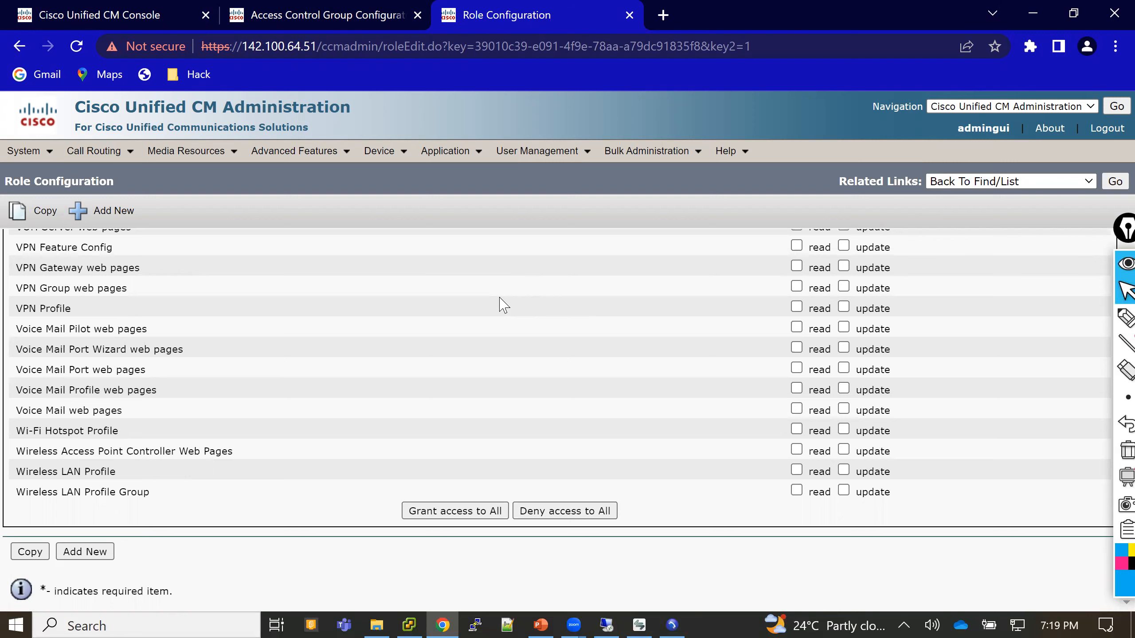
pyautogui.click(131, 13)
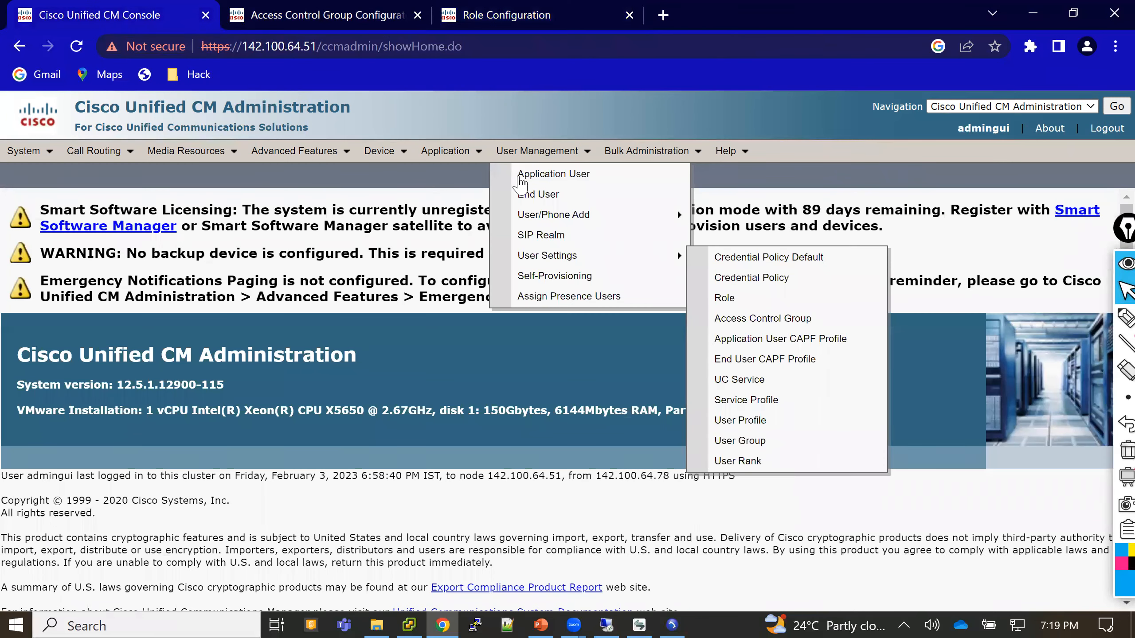
pyautogui.click(534, 197)
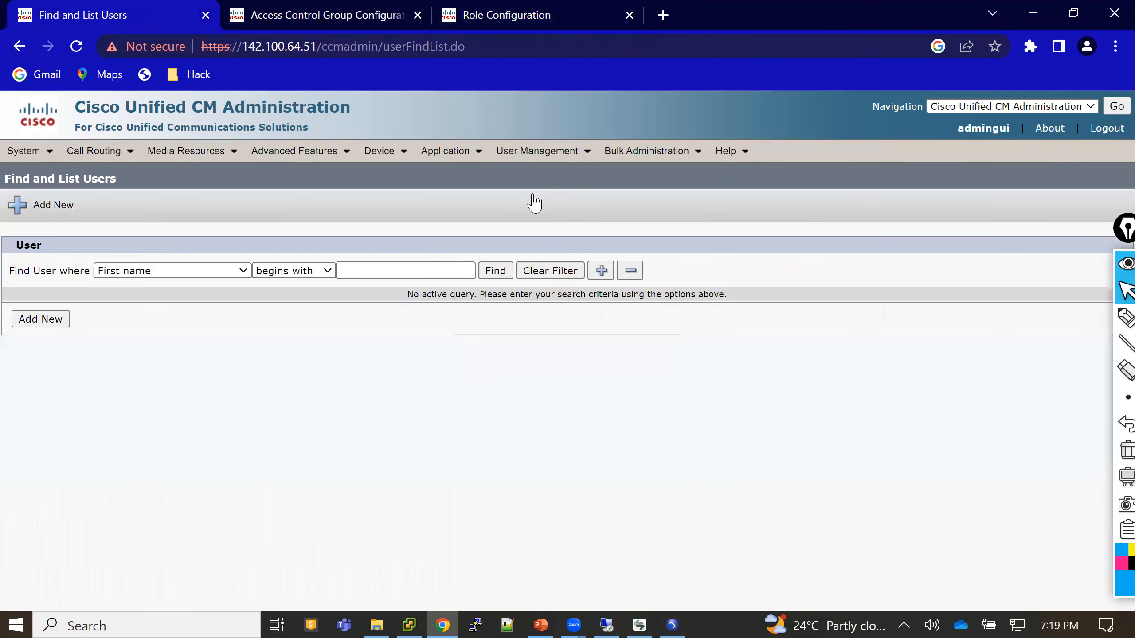
# - List all end users, open an existing user, and view its empty Permissions Groups and Roles
pyautogui.click(497, 271)
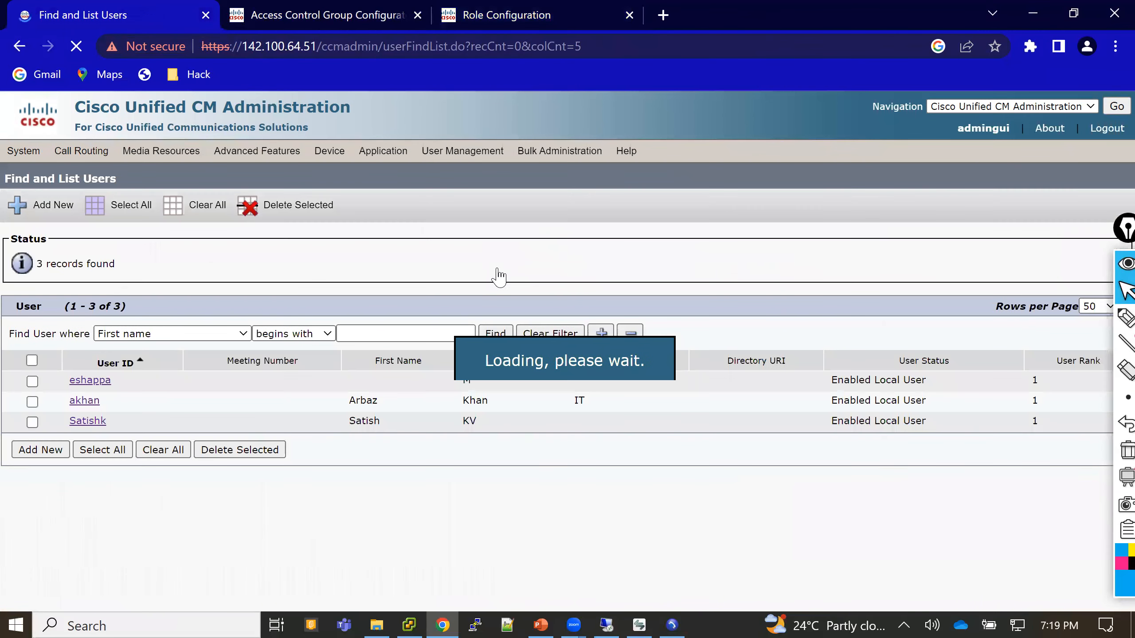
pyautogui.click(89, 404)
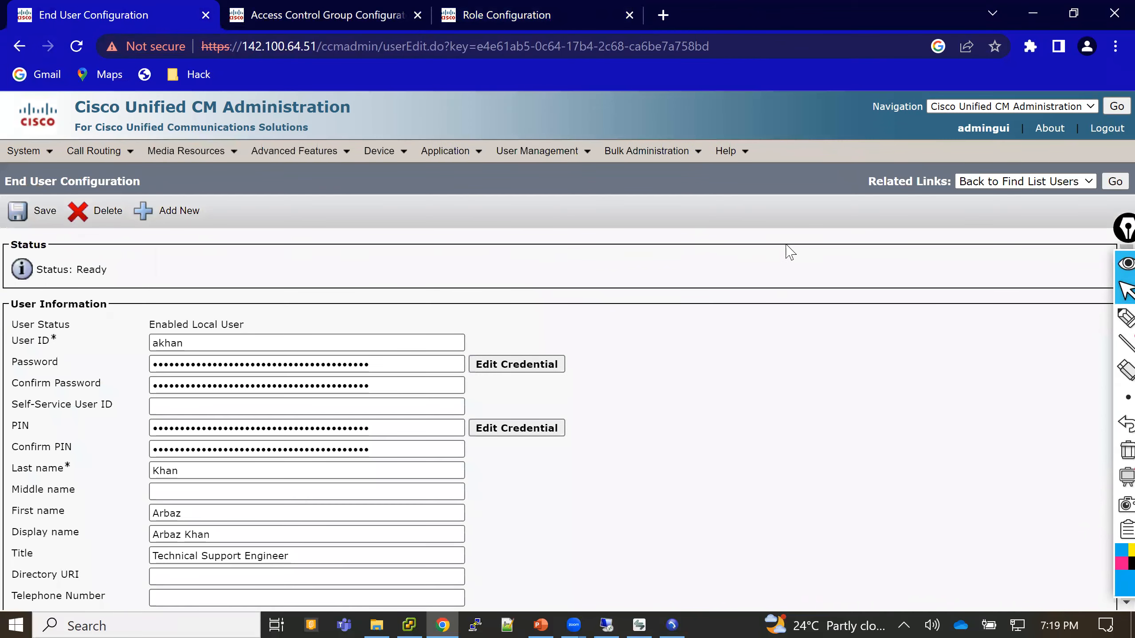
pyautogui.scroll(-7, 790, 252)
pyautogui.scroll(-10, 790, 252)
pyautogui.scroll(-7, 790, 252)
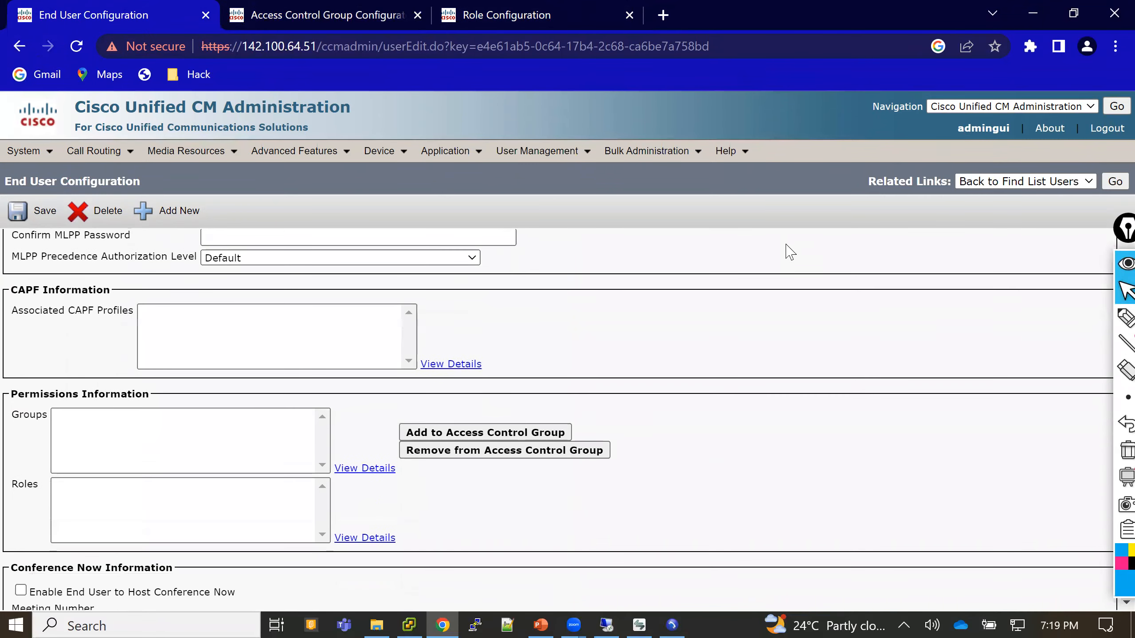
pyautogui.scroll(-1, 790, 253)
pyautogui.moveTo(18, 373); pyautogui.dragTo(134, 367)
pyautogui.moveTo(19, 393); pyautogui.dragTo(45, 393)
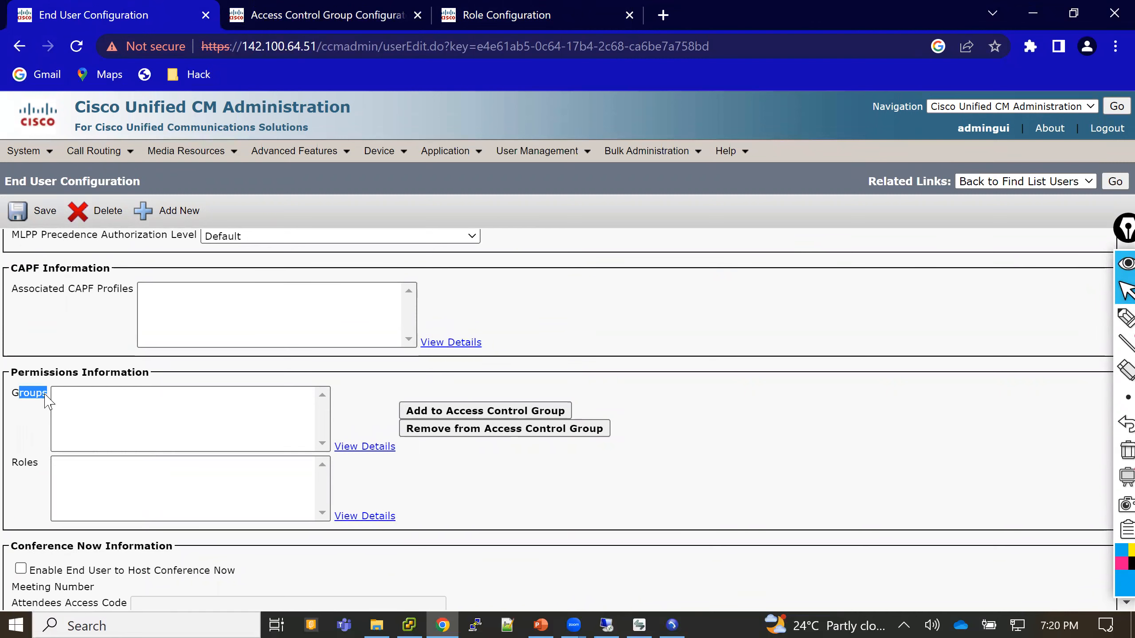
# - Add the Standard CCM End Users access control group to the end user's permission Groups
pyautogui.click(484, 420)
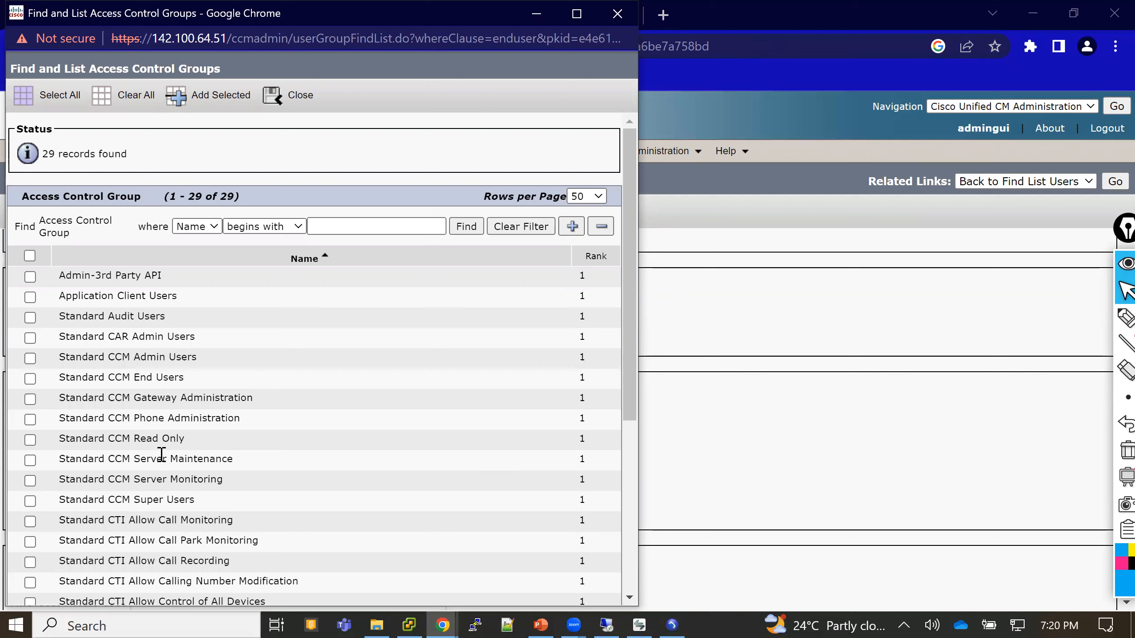
pyautogui.click(30, 381)
pyautogui.moveTo(61, 378); pyautogui.dragTo(187, 383)
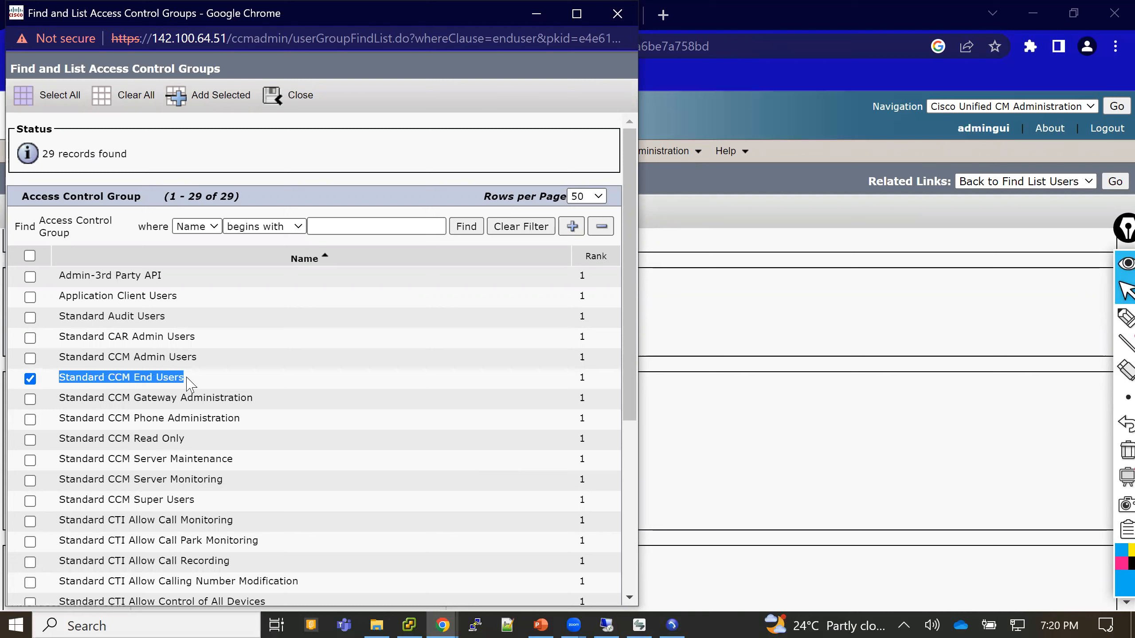
pyautogui.click(221, 96)
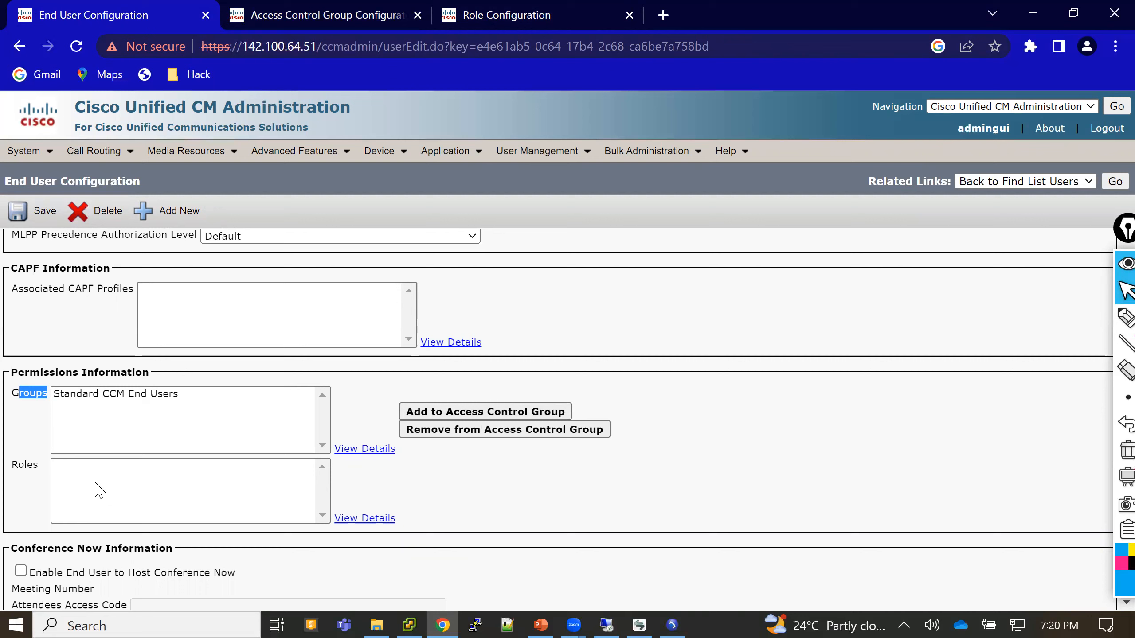
# - Save the user, confirming Standard CCM End Users and Standard CCMUSER Administration roles, and close the extra tabs
pyautogui.click(18, 212)
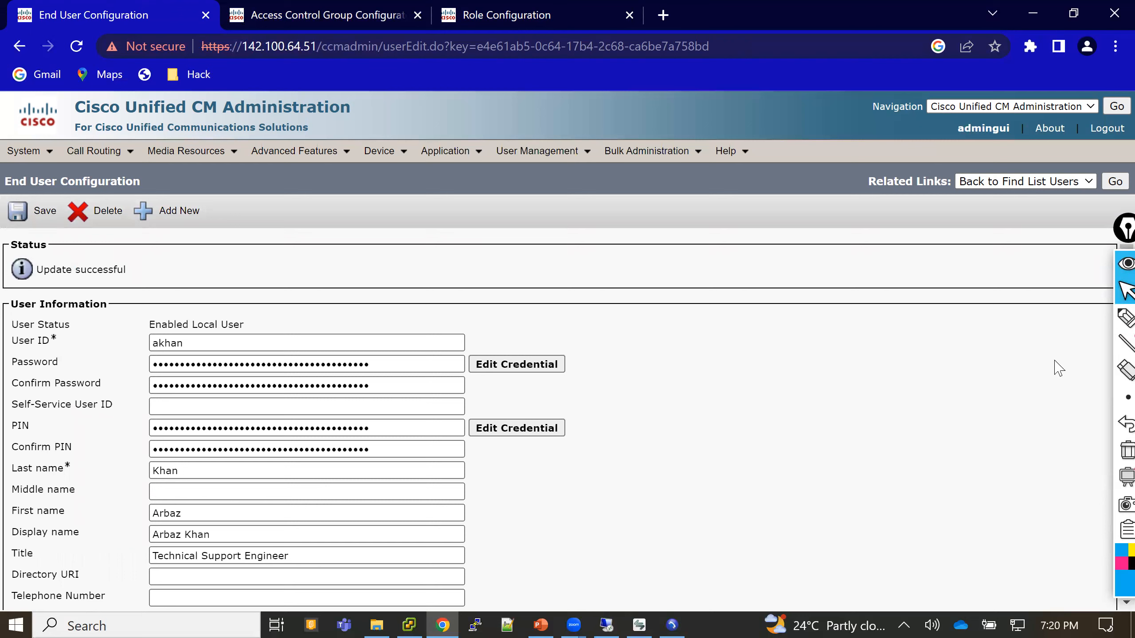
pyautogui.click(1114, 234)
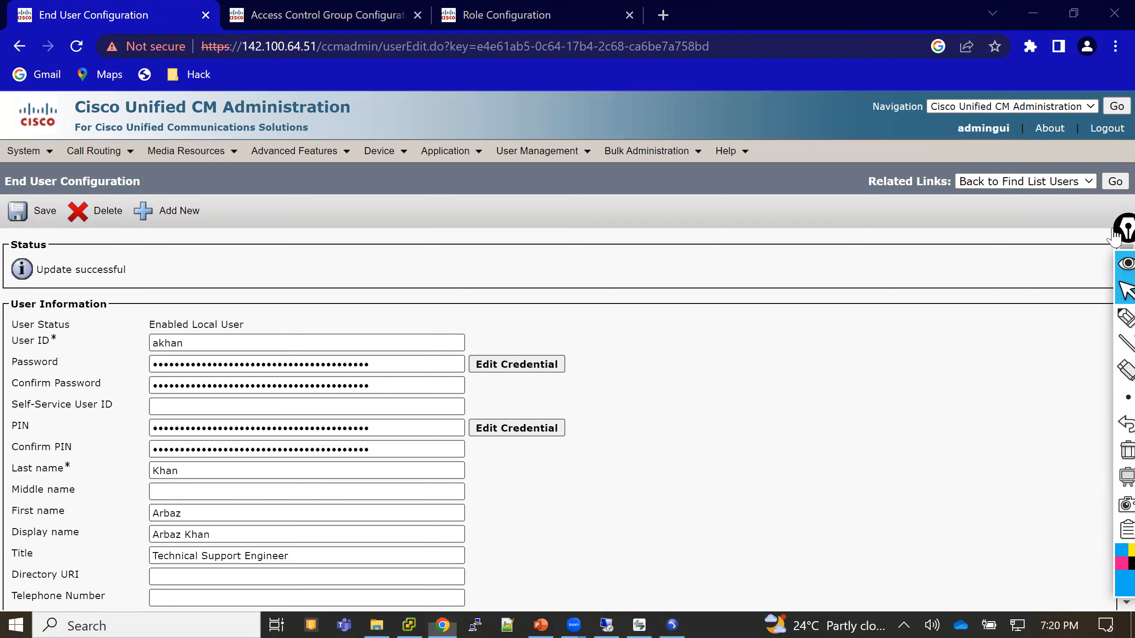
pyautogui.scroll(-15, 1110, 590)
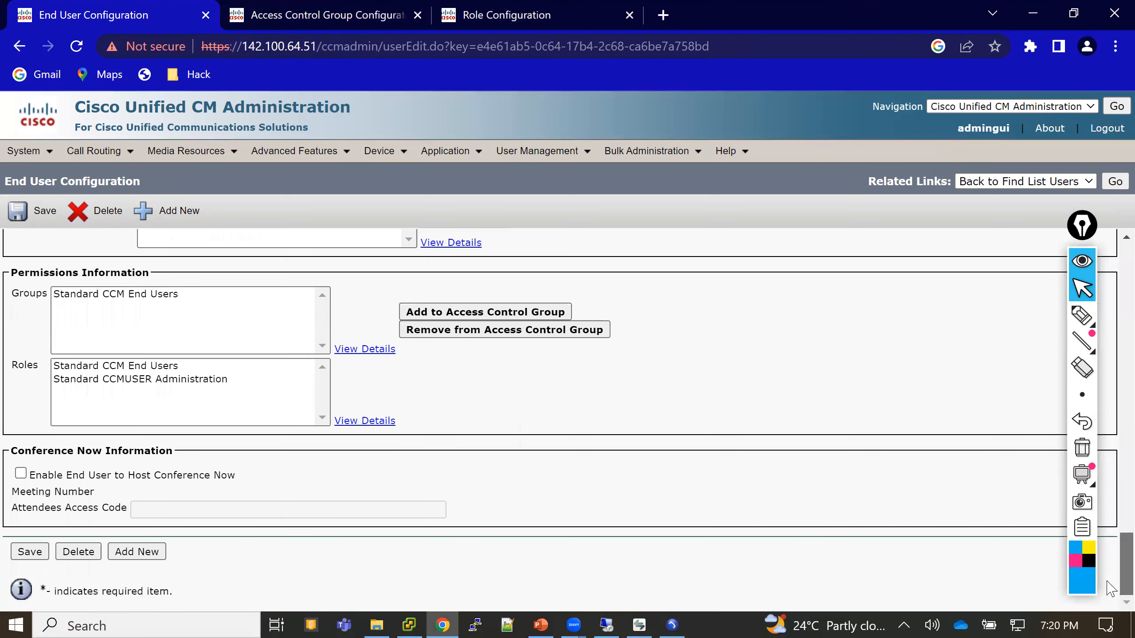
pyautogui.click(152, 367)
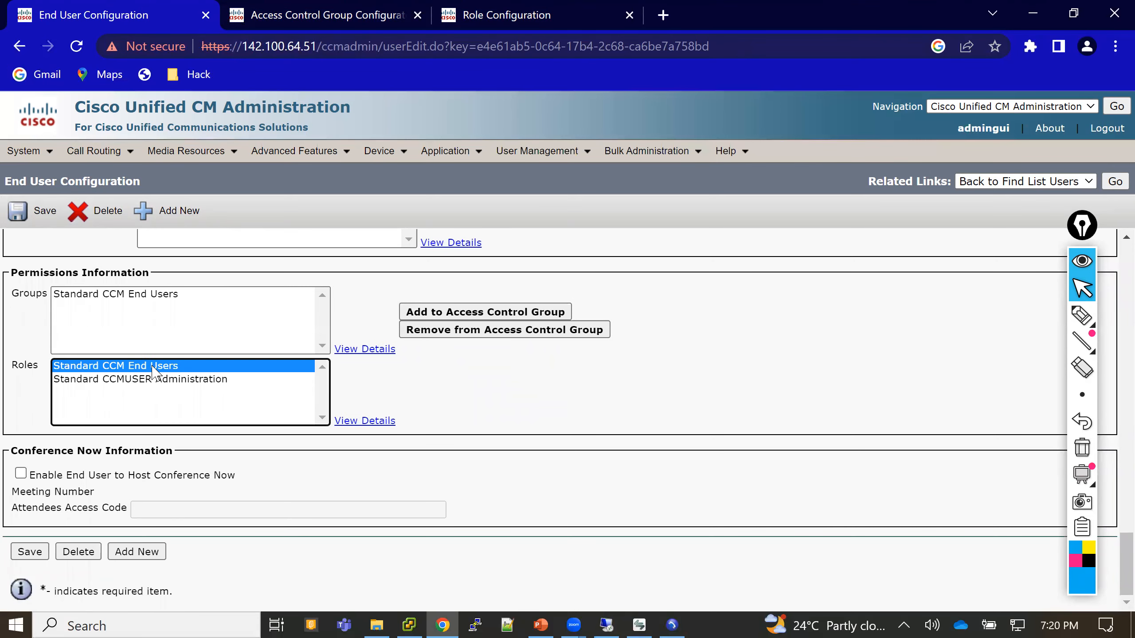
pyautogui.click(149, 380)
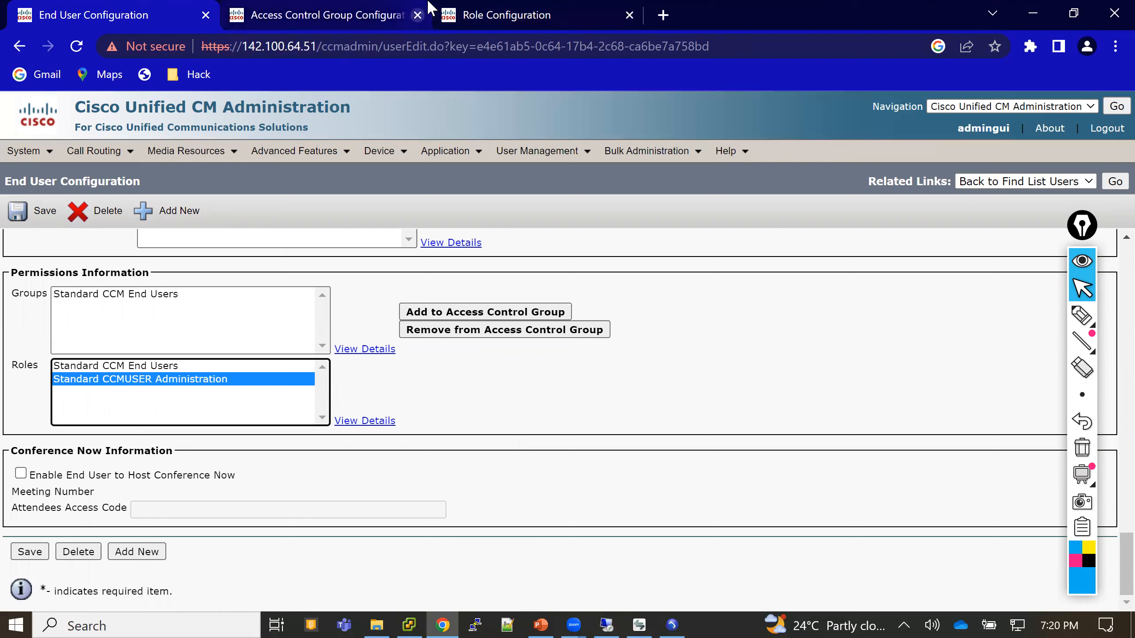
pyautogui.click(417, 14)
pyautogui.click(417, 15)
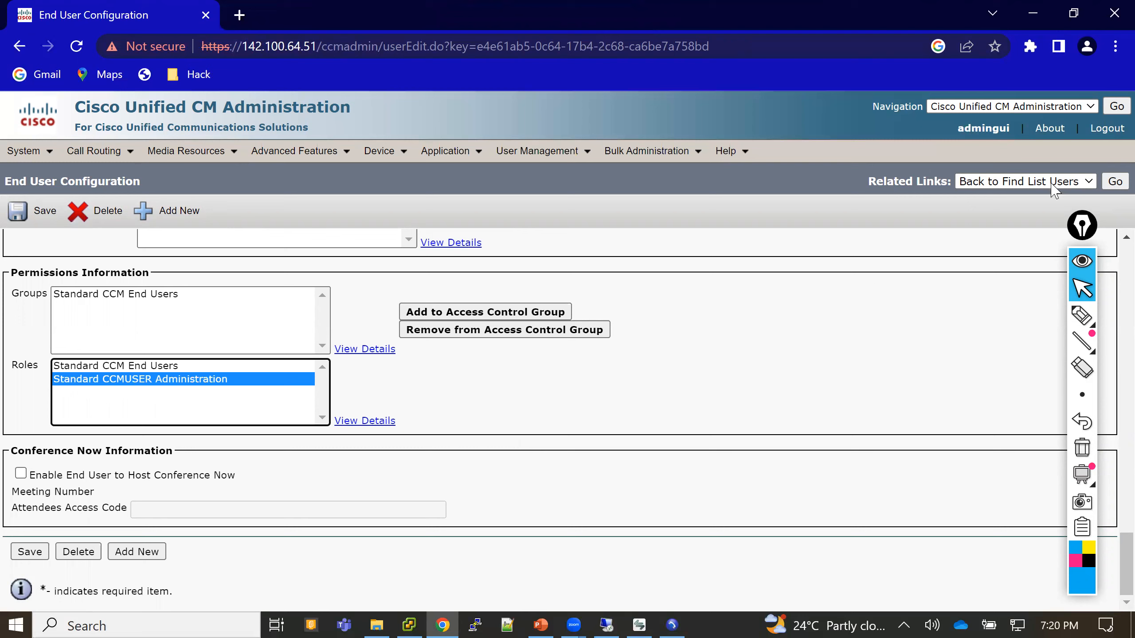
# - Log out and remove ccmadmin/index.jsp from the address to load the Installed Applications page
pyautogui.click(1108, 129)
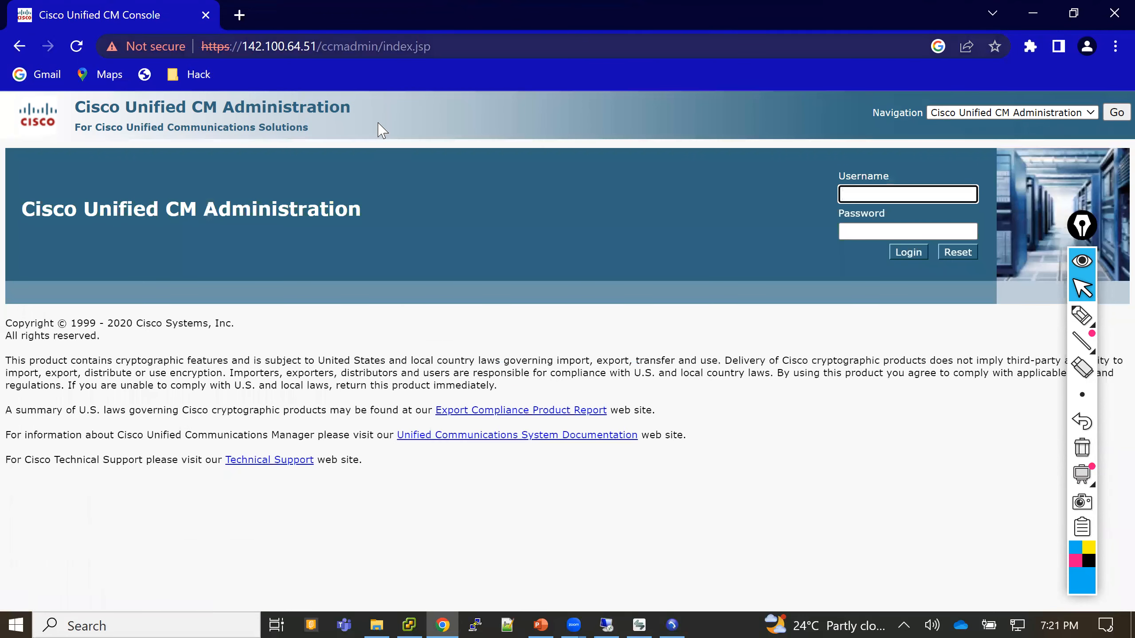
pyautogui.moveTo(433, 47); pyautogui.dragTo(321, 47)
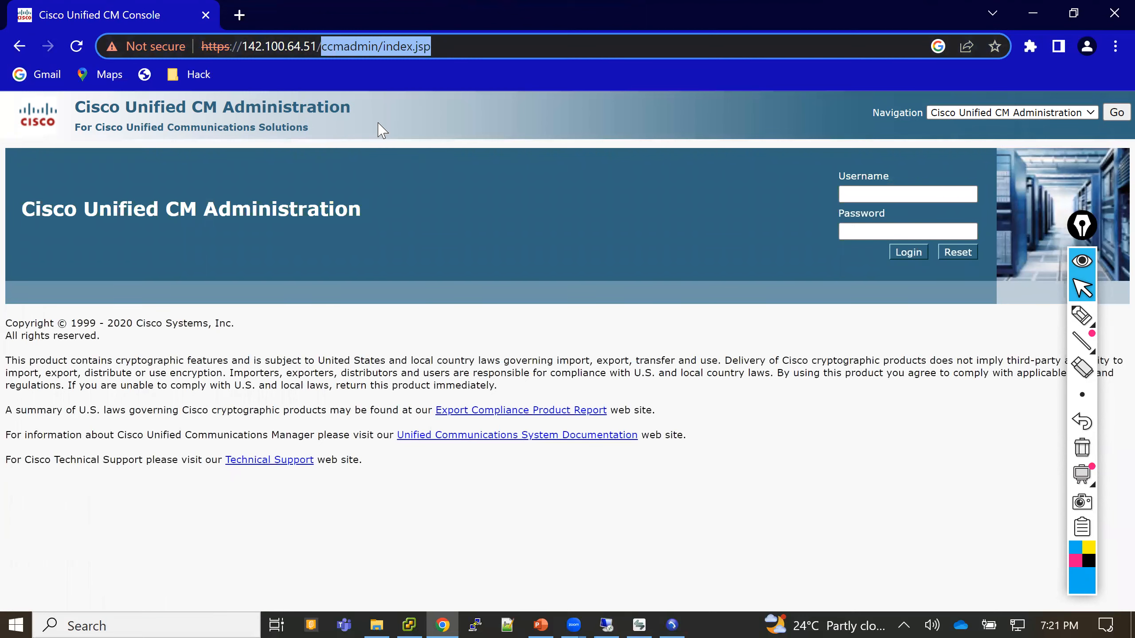
pyautogui.press('BackSpace')
pyautogui.press('Return')
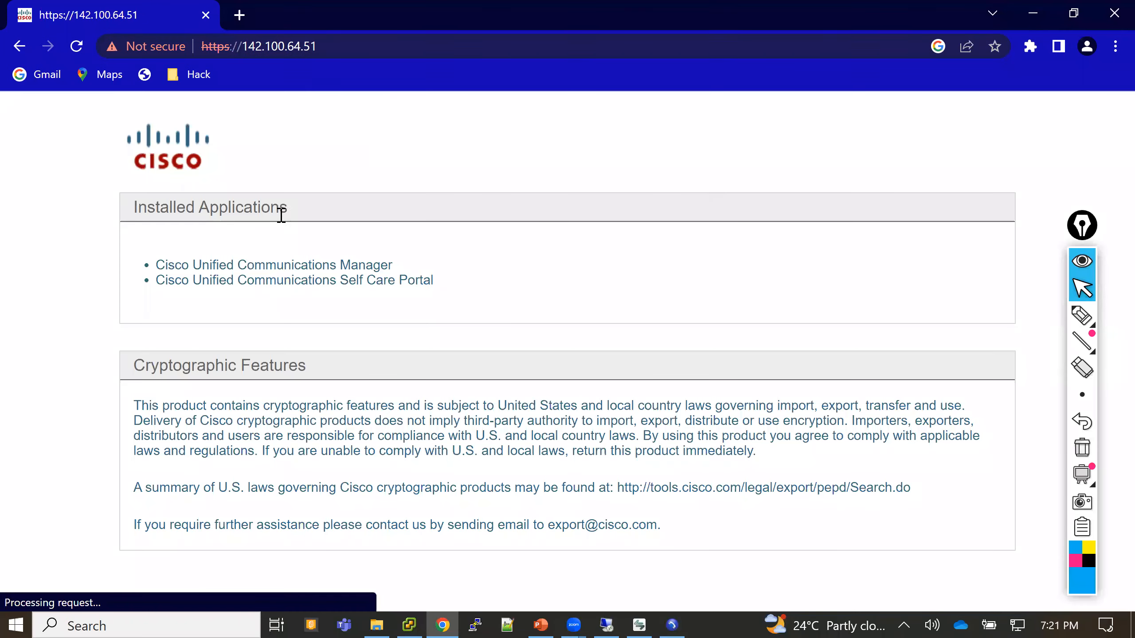
# - Sign in to the Self Care Portal with the end user's username and password and view the Cisco 7960 on 6012013
pyautogui.click(292, 281)
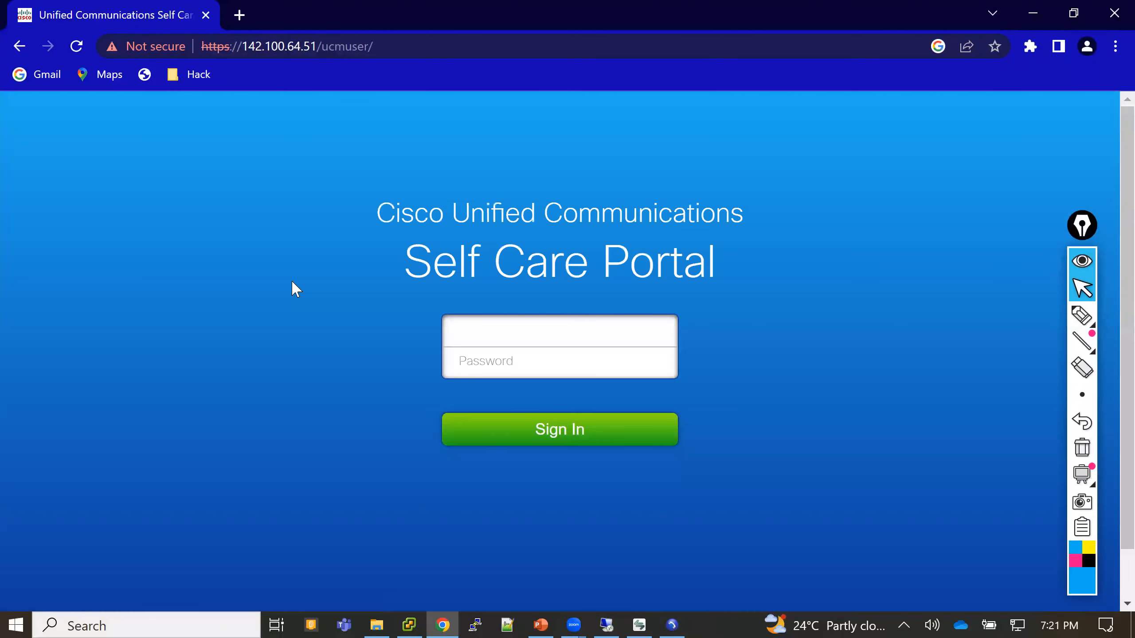
pyautogui.press('Tab')
pyautogui.write('••••••')
pyautogui.press('Return')
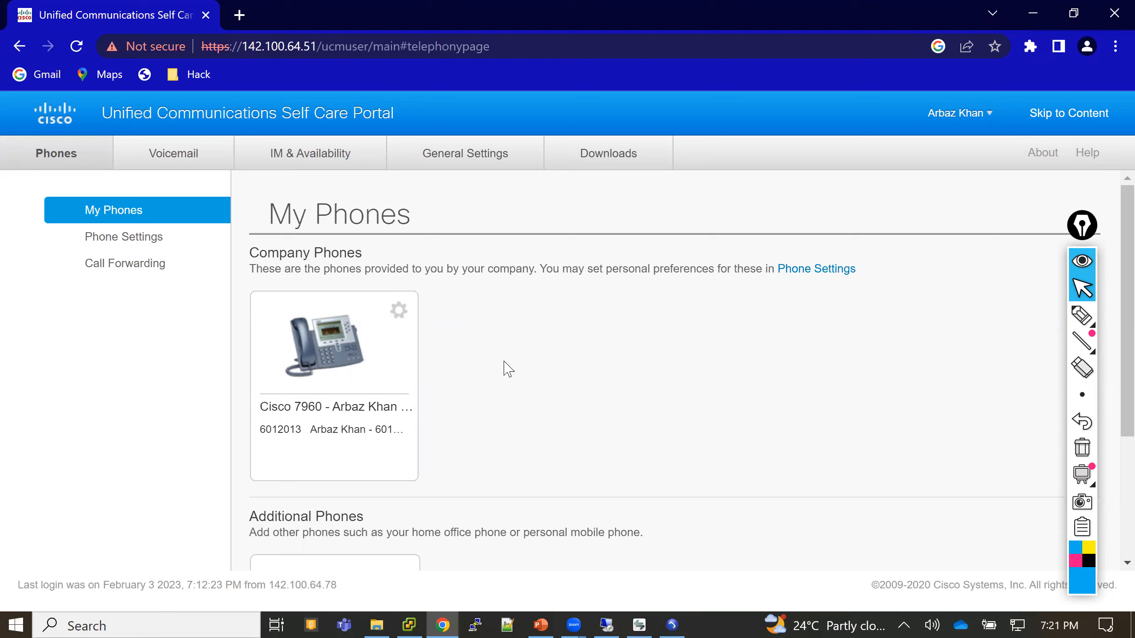
pyautogui.scroll(-1, 504, 362)
pyautogui.scroll(-3, 504, 369)
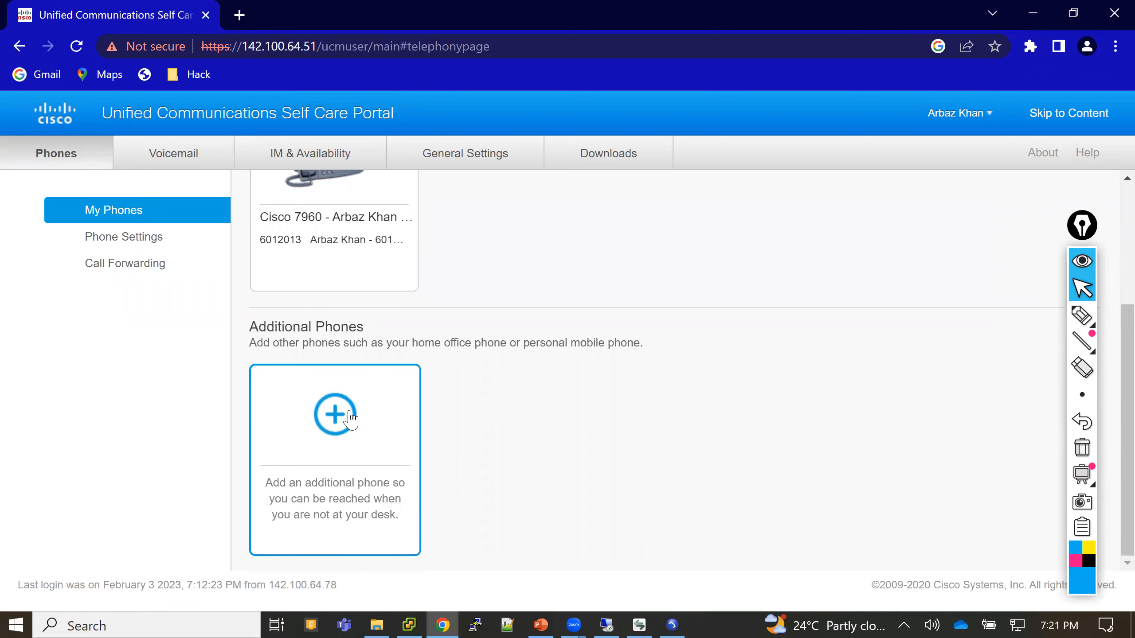
pyautogui.scroll(5, 351, 419)
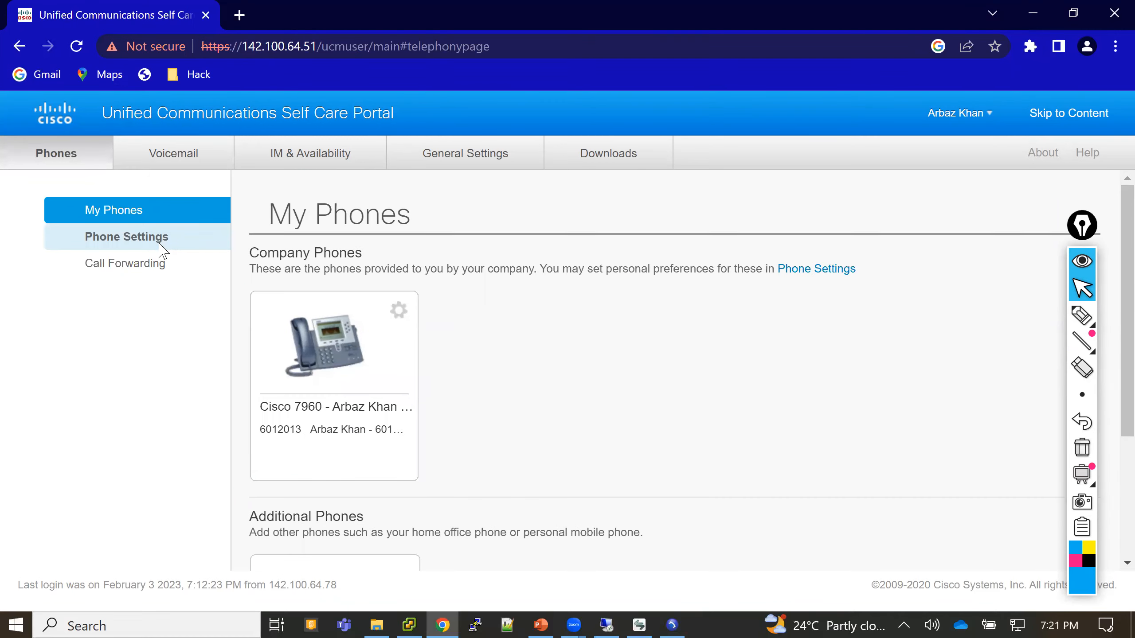
# - Browse Ring Settings, Call History, Phone Contacts, Services and Speed Dial, then open Call Forwarding for 6012013
pyautogui.click(129, 240)
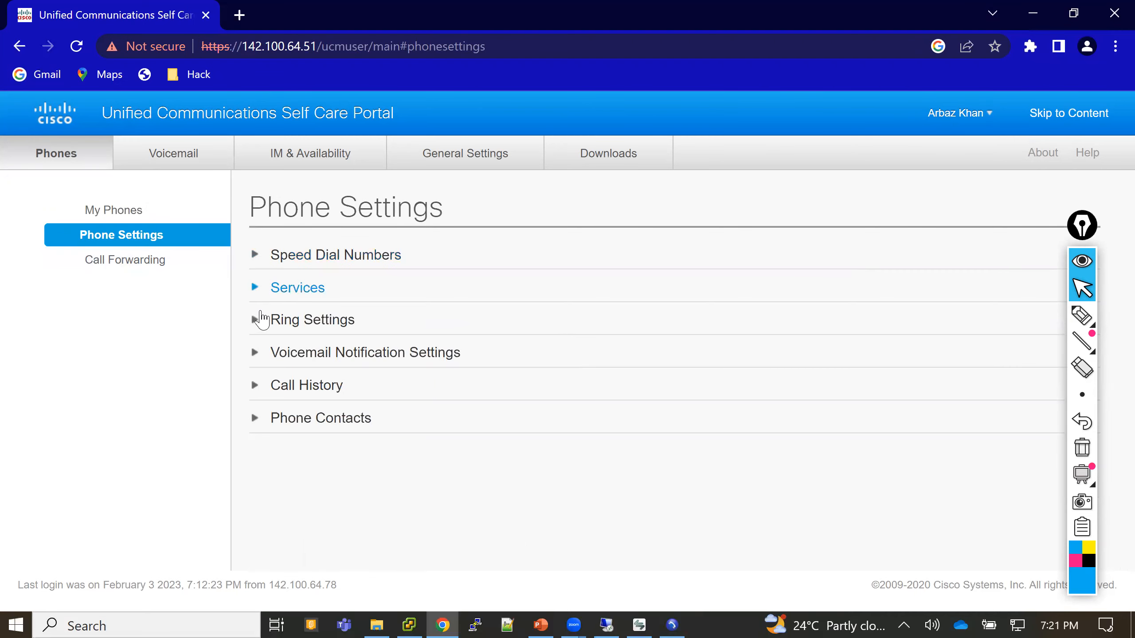
pyautogui.click(256, 321)
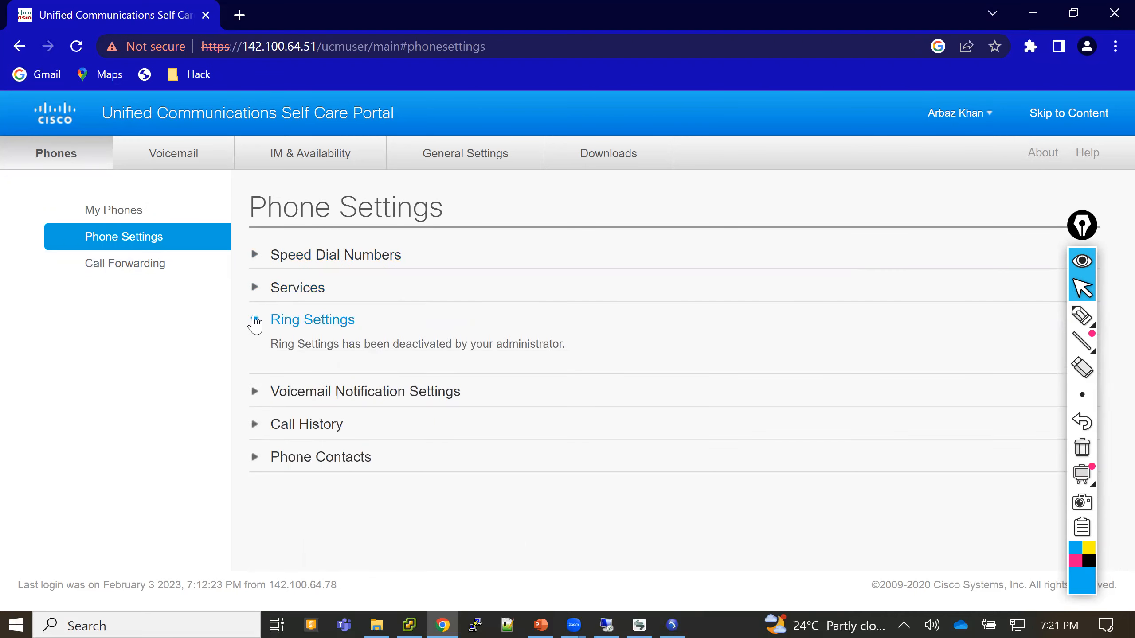
pyautogui.click(256, 320)
pyautogui.click(257, 388)
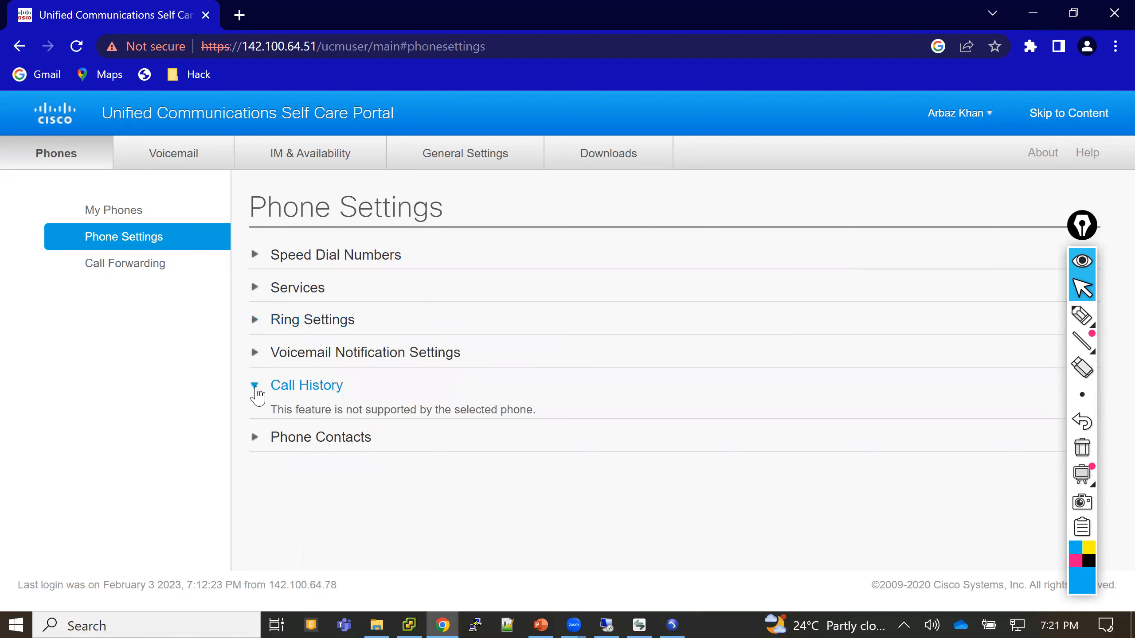
pyautogui.click(256, 387)
pyautogui.click(256, 420)
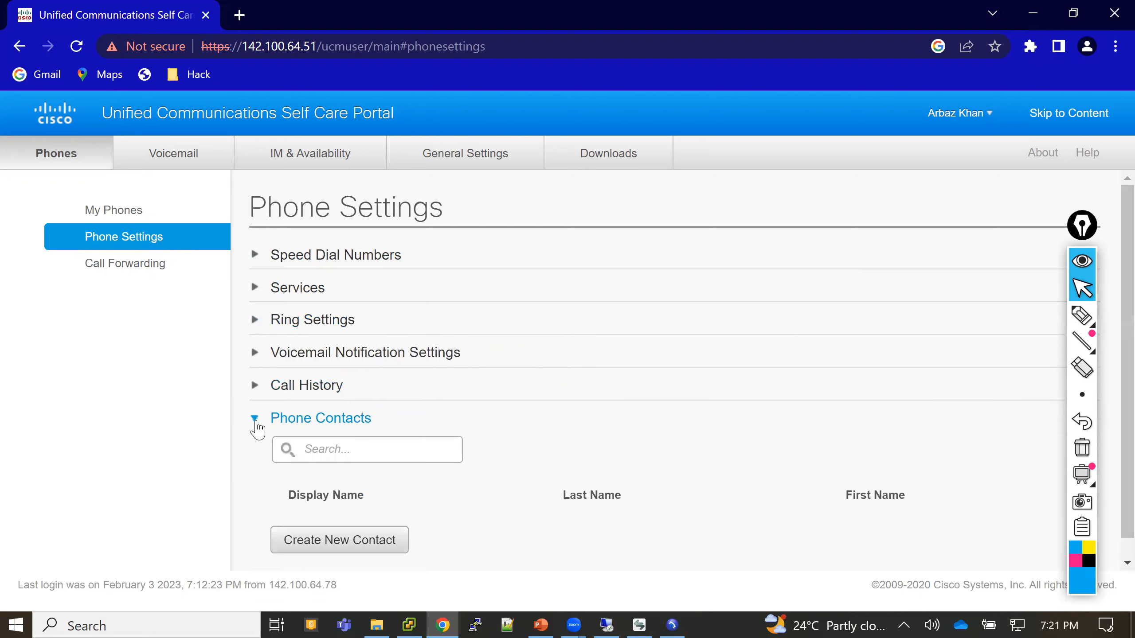
pyautogui.click(258, 287)
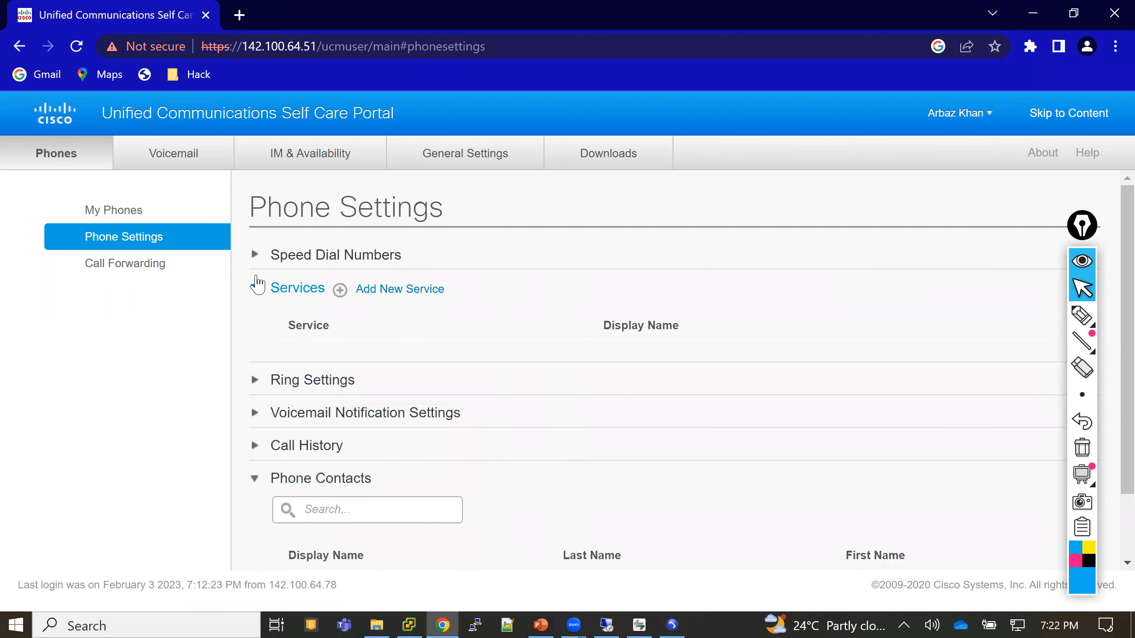
pyautogui.click(253, 259)
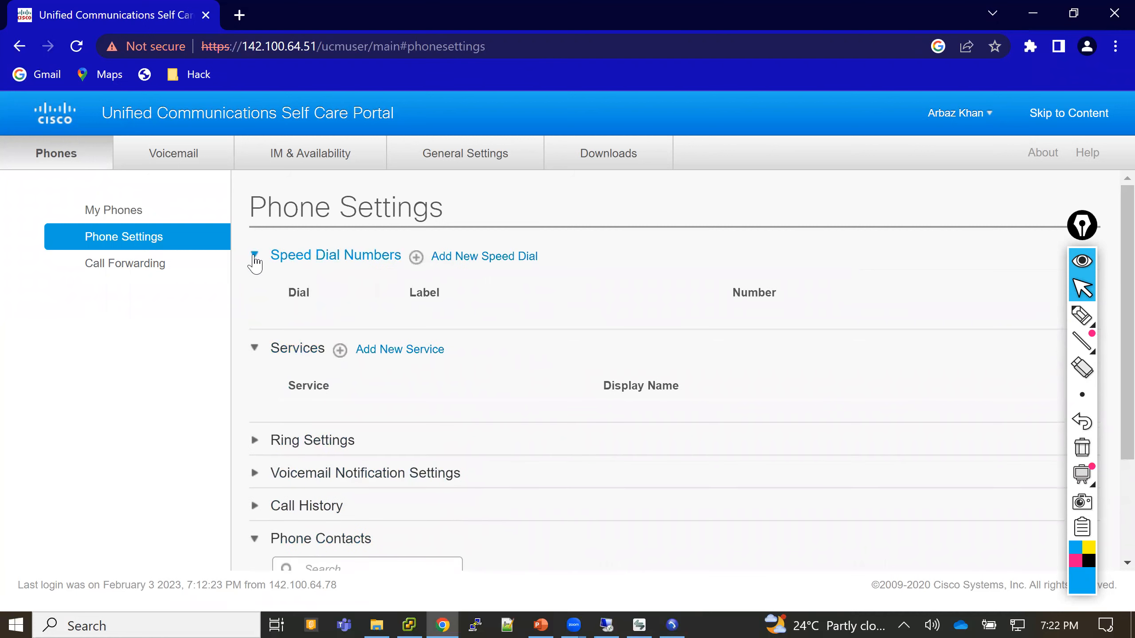
pyautogui.click(254, 259)
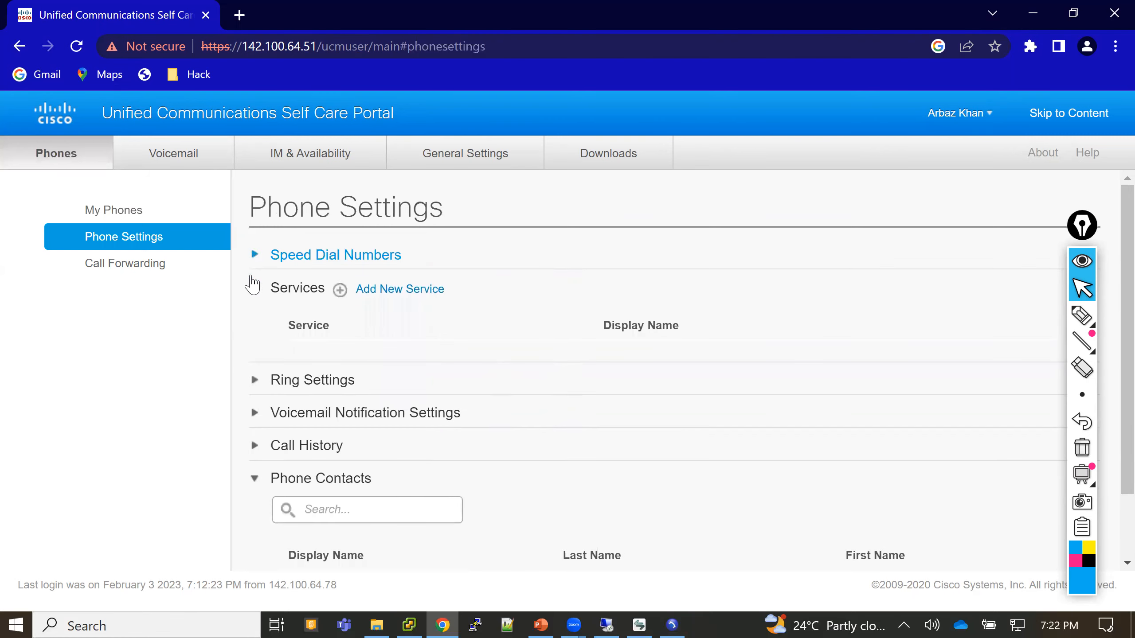
pyautogui.click(144, 270)
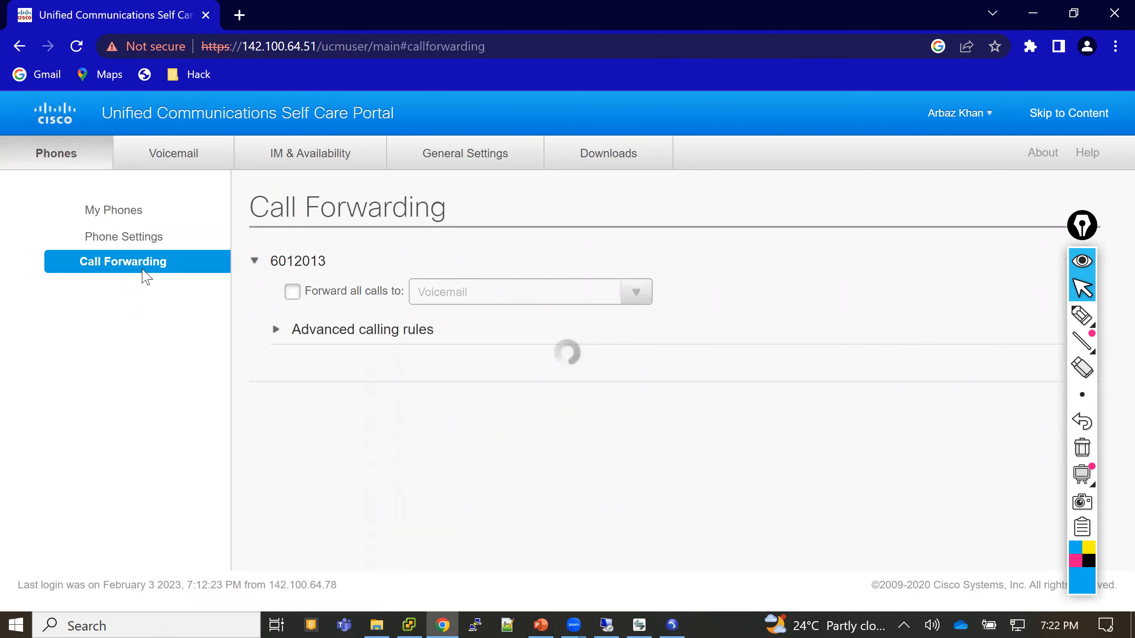
# - Try forwarding all calls to a new number, then switch forwarding of all calls back off
pyautogui.click(293, 293)
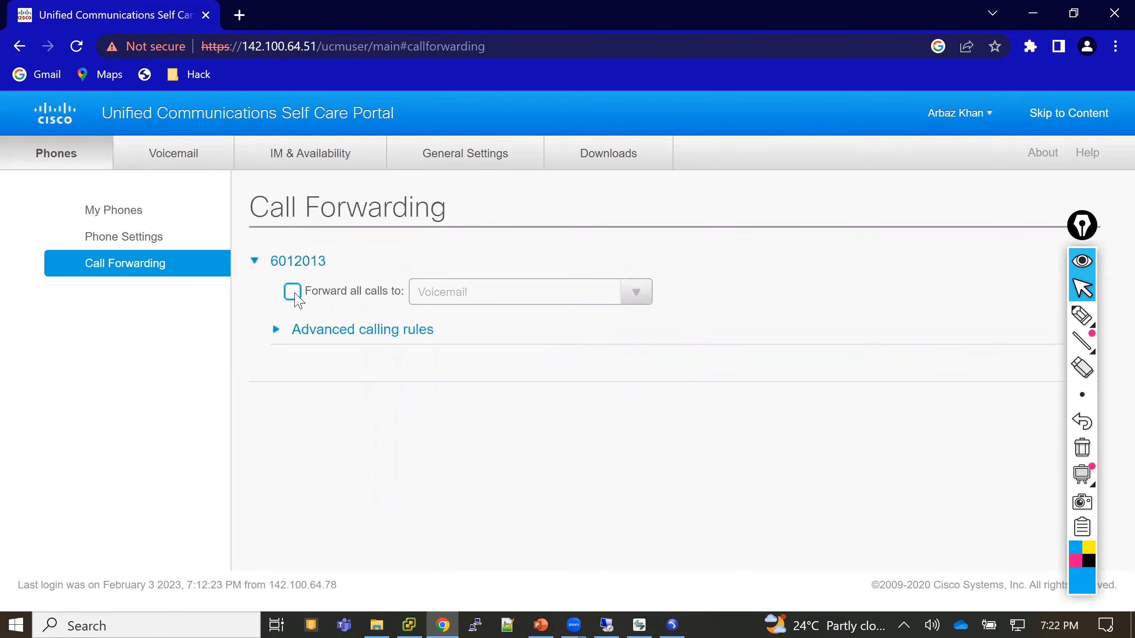
pyautogui.click(469, 296)
pyautogui.click(636, 291)
pyautogui.click(477, 354)
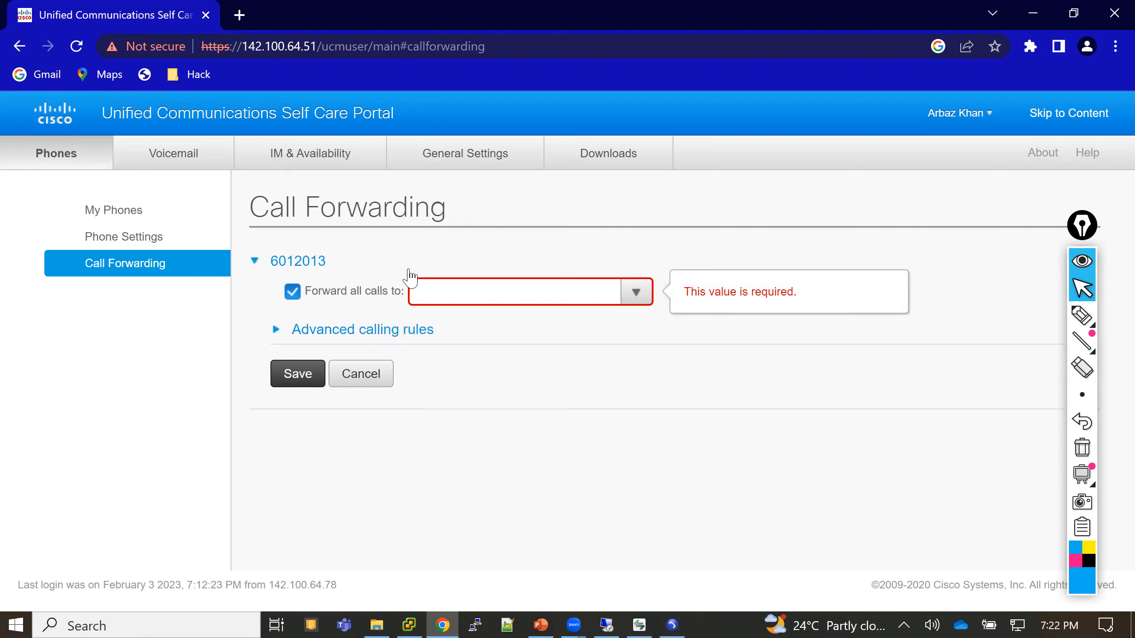
pyautogui.click(292, 291)
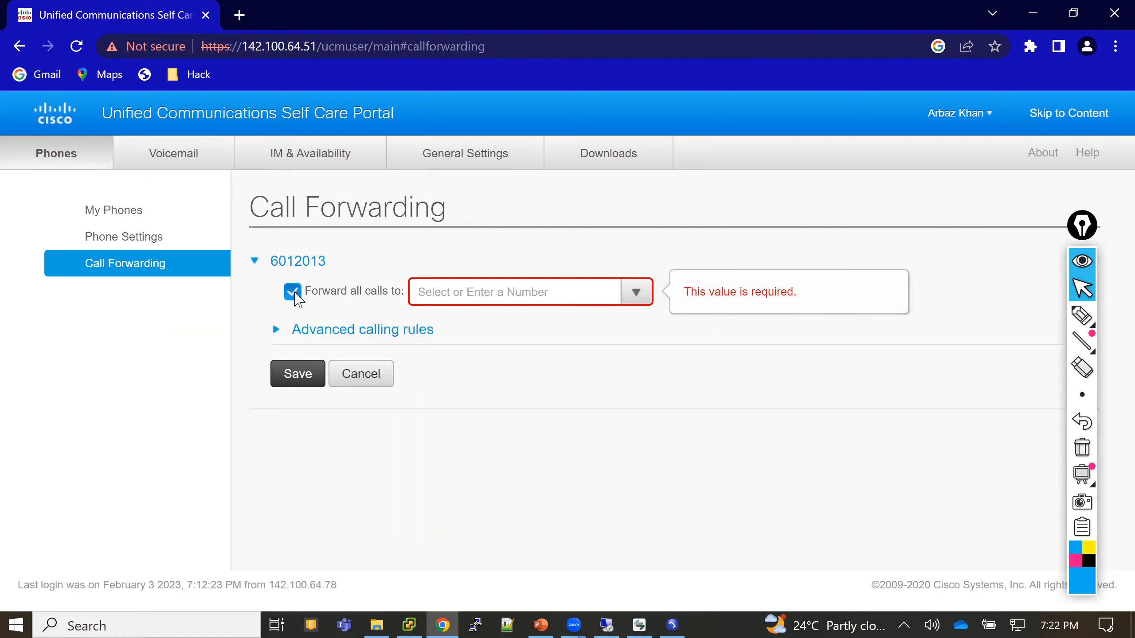
pyautogui.click(275, 332)
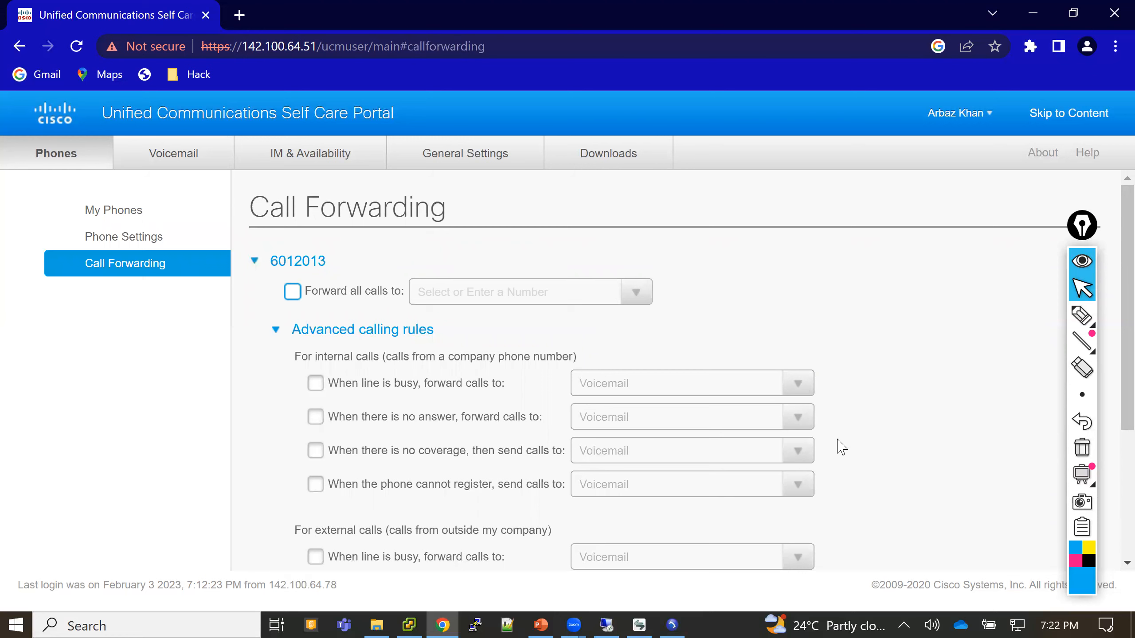
pyautogui.moveTo(1094, 325)
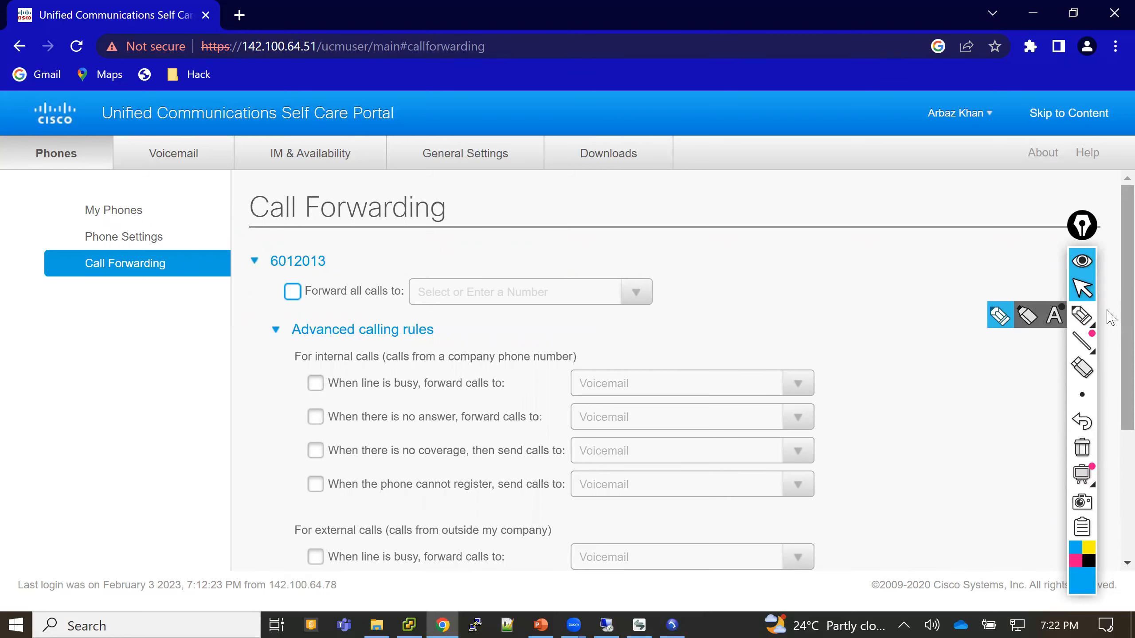
pyautogui.scroll(-5, 1112, 380)
pyautogui.scroll(5, 1112, 313)
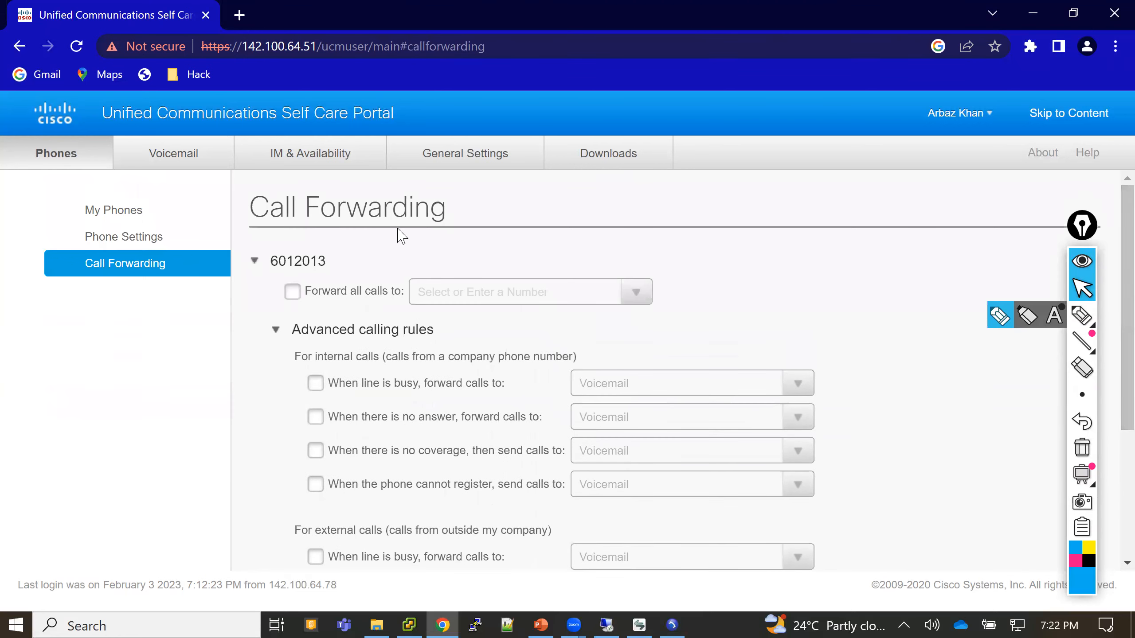
# - Look over the Voicemail and IM & Availability pages
pyautogui.click(160, 157)
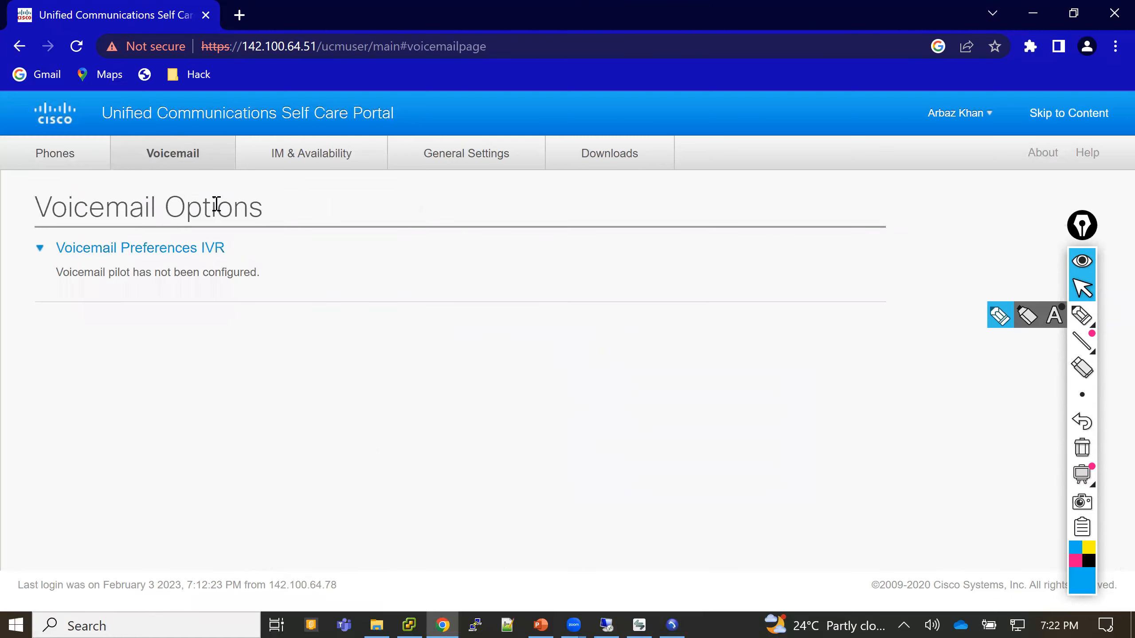
pyautogui.click(312, 156)
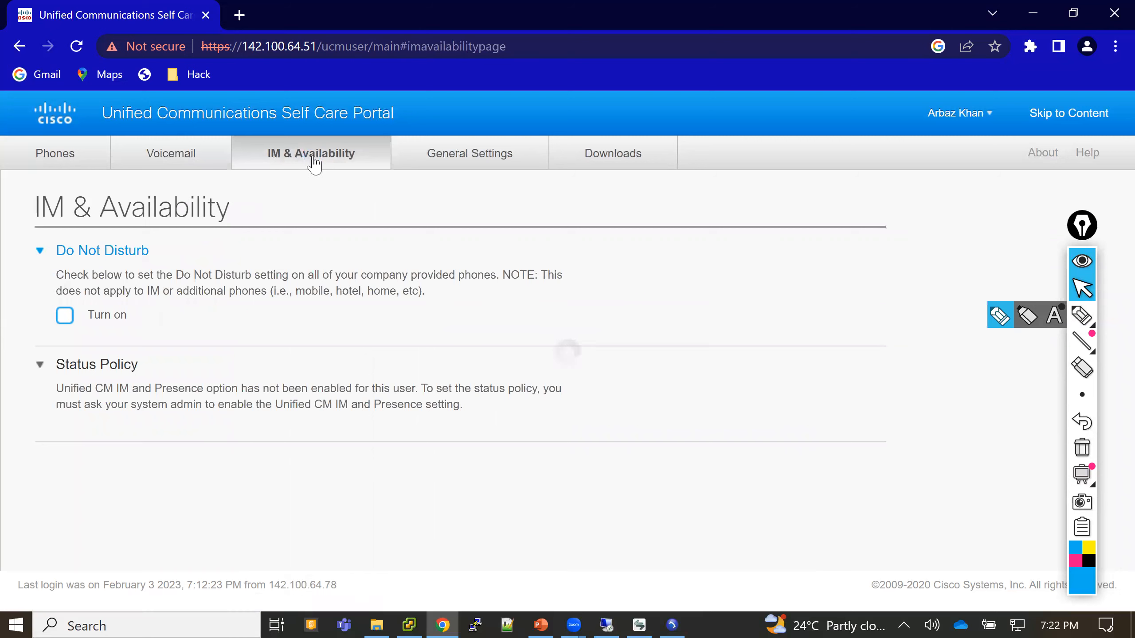
pyautogui.click(198, 160)
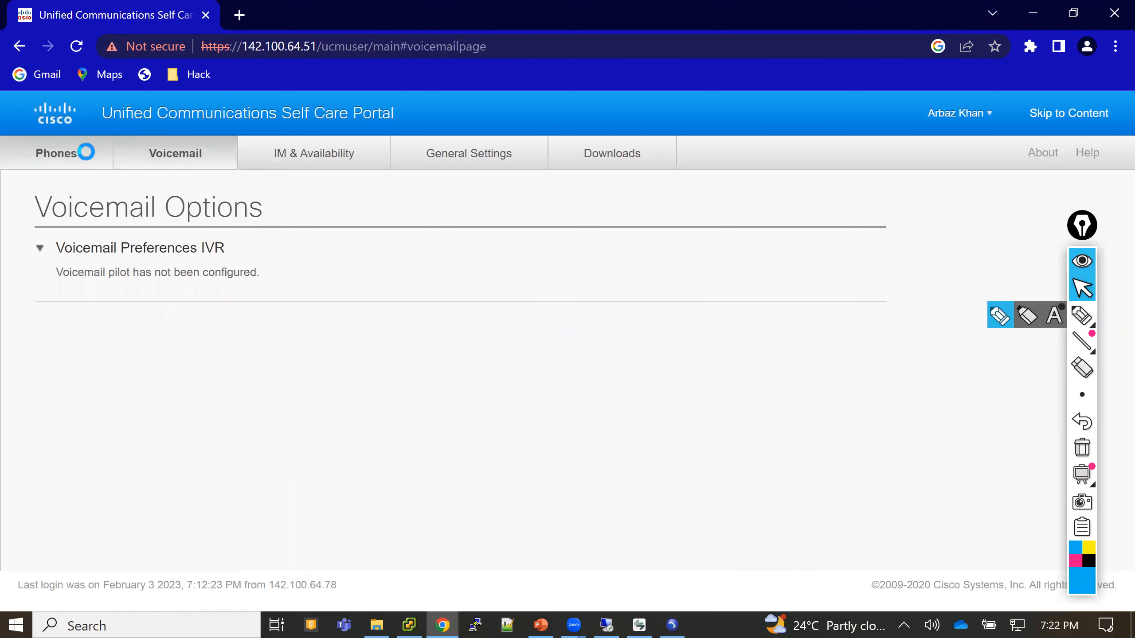
# - Go back to Phones and open the company phone's Settings from its gear menu
pyautogui.click(86, 152)
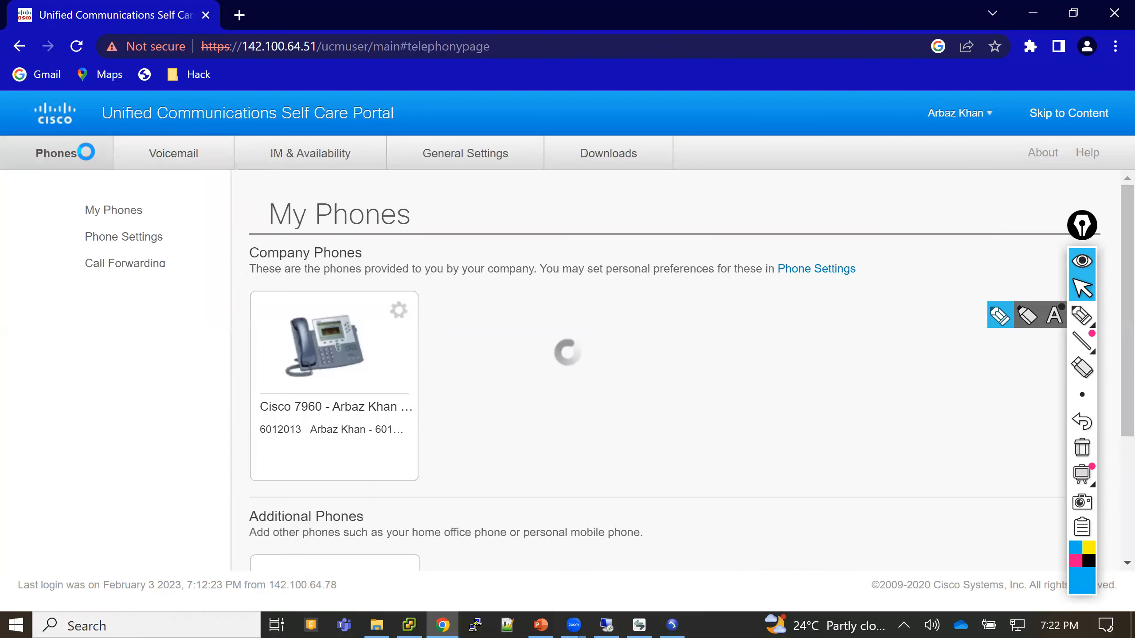
pyautogui.click(302, 343)
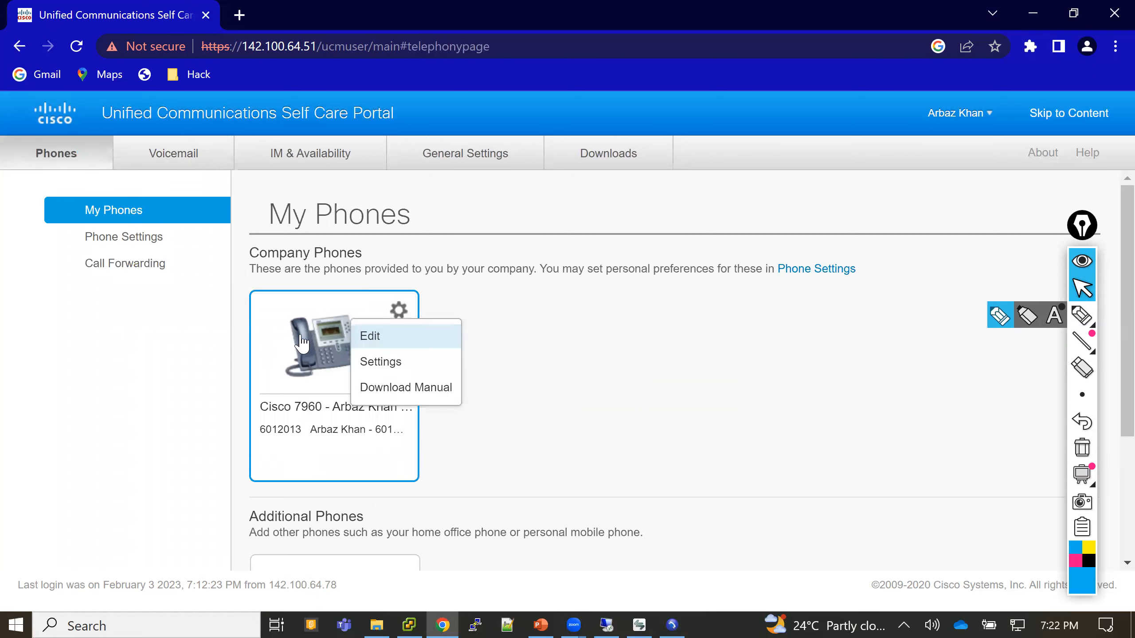
pyautogui.click(382, 361)
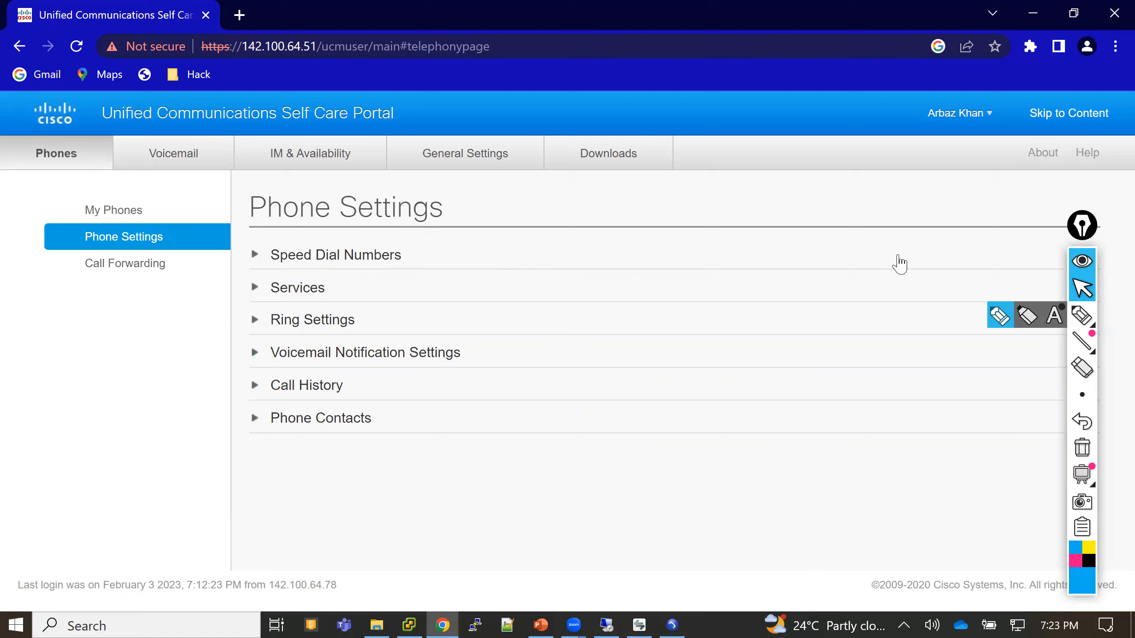
# - Sign out of the Self Care Portal and strip the URL path to load the server's home page
pyautogui.click(980, 115)
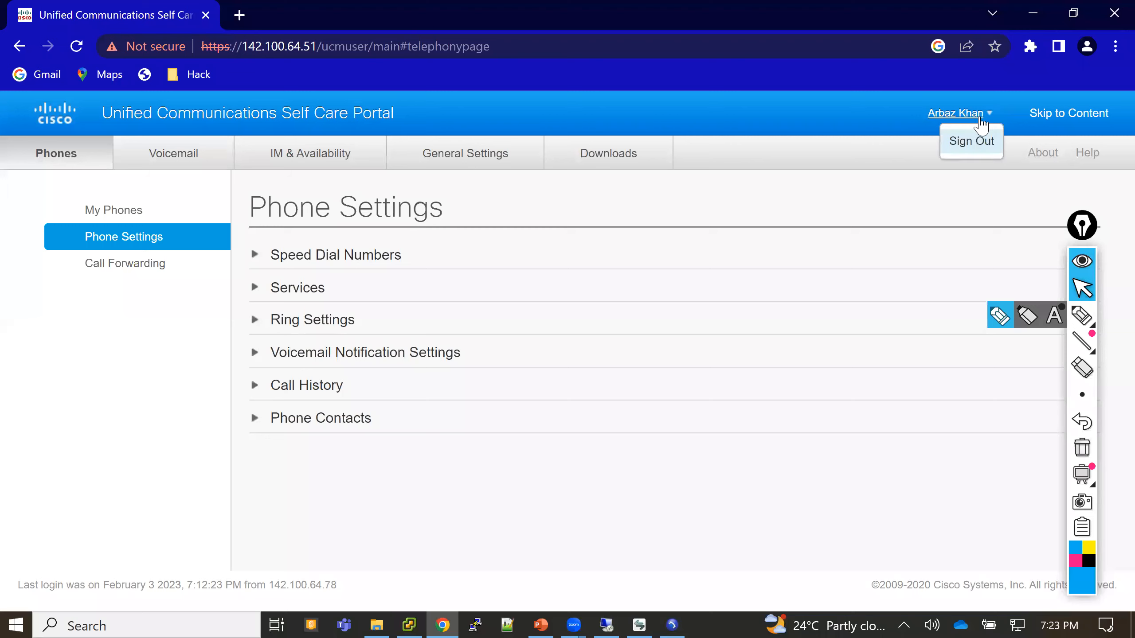
pyautogui.click(978, 142)
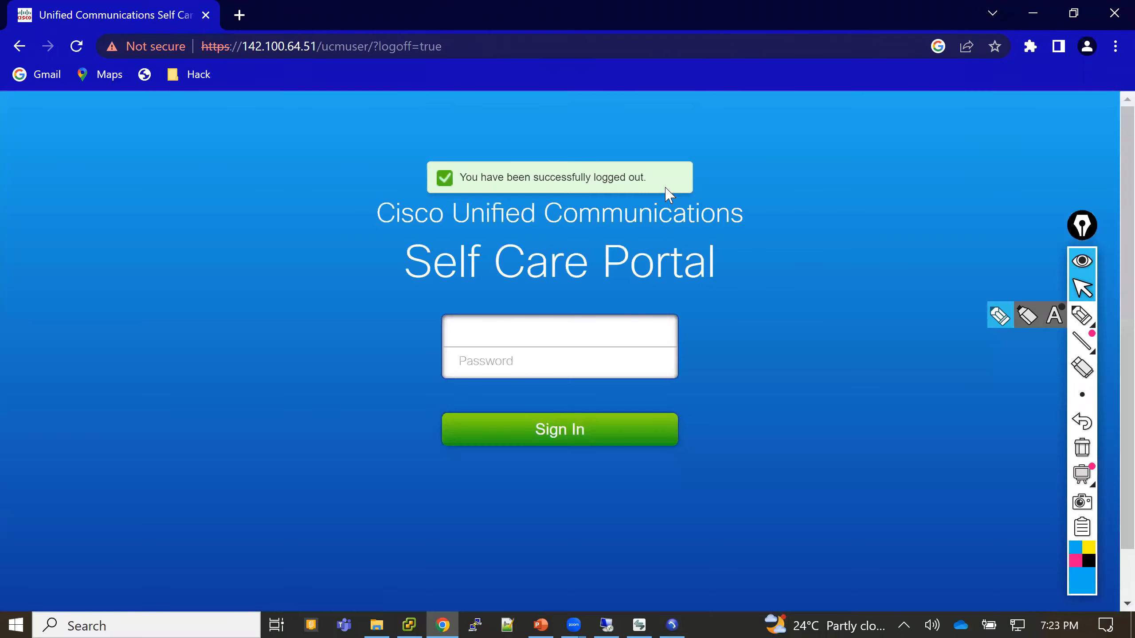
pyautogui.moveTo(446, 46); pyautogui.dragTo(322, 46)
pyautogui.press('BackSpace')
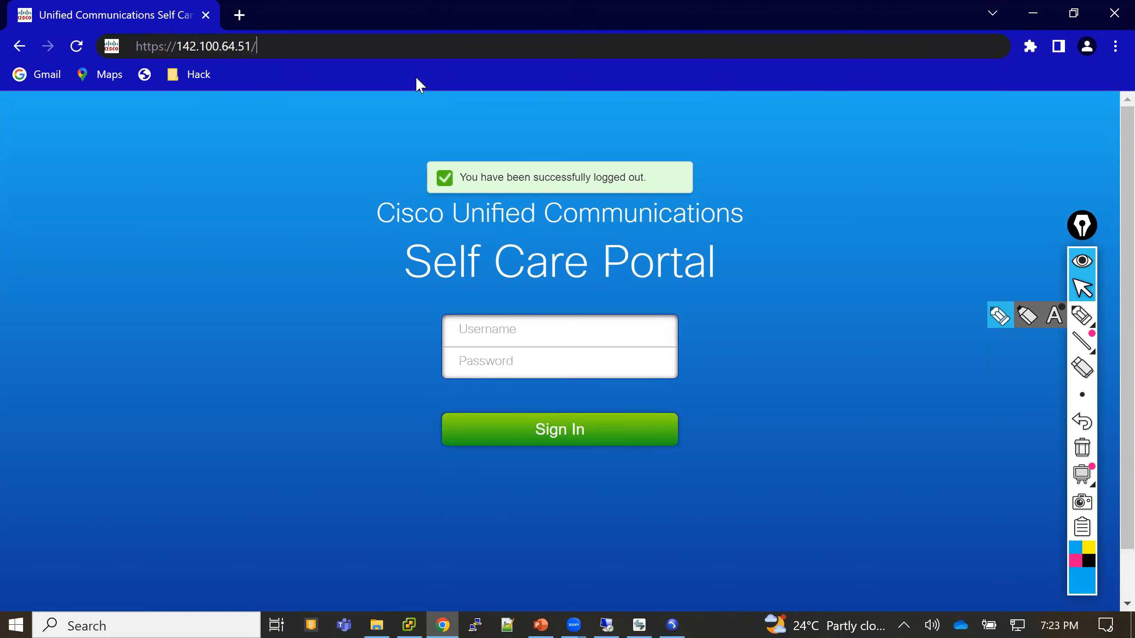
pyautogui.press('Return')
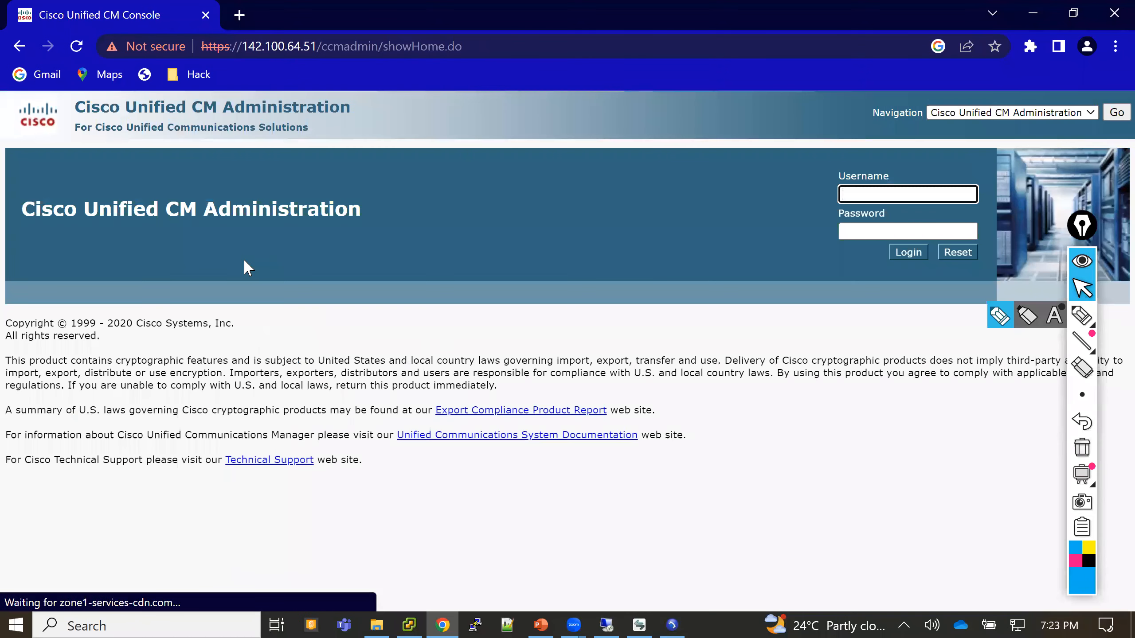
# - Log in to Cisco Unified CM Administration with the administrator username and password
pyautogui.write('admin')
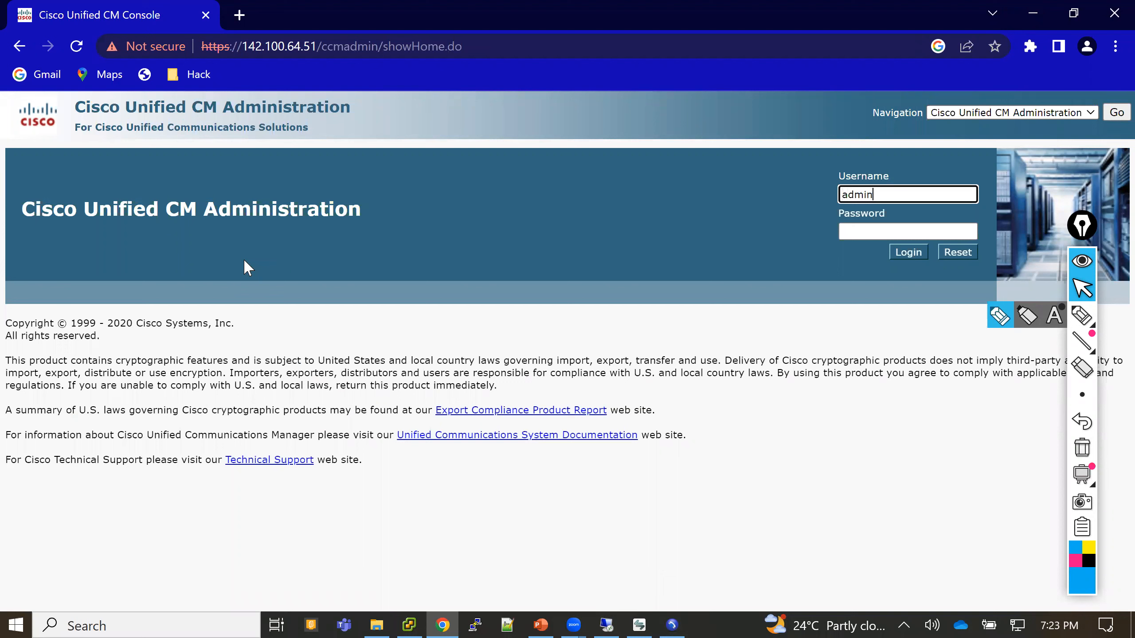
pyautogui.write('gui')
pyautogui.press('Tab')
pyautogui.write('••••••••')
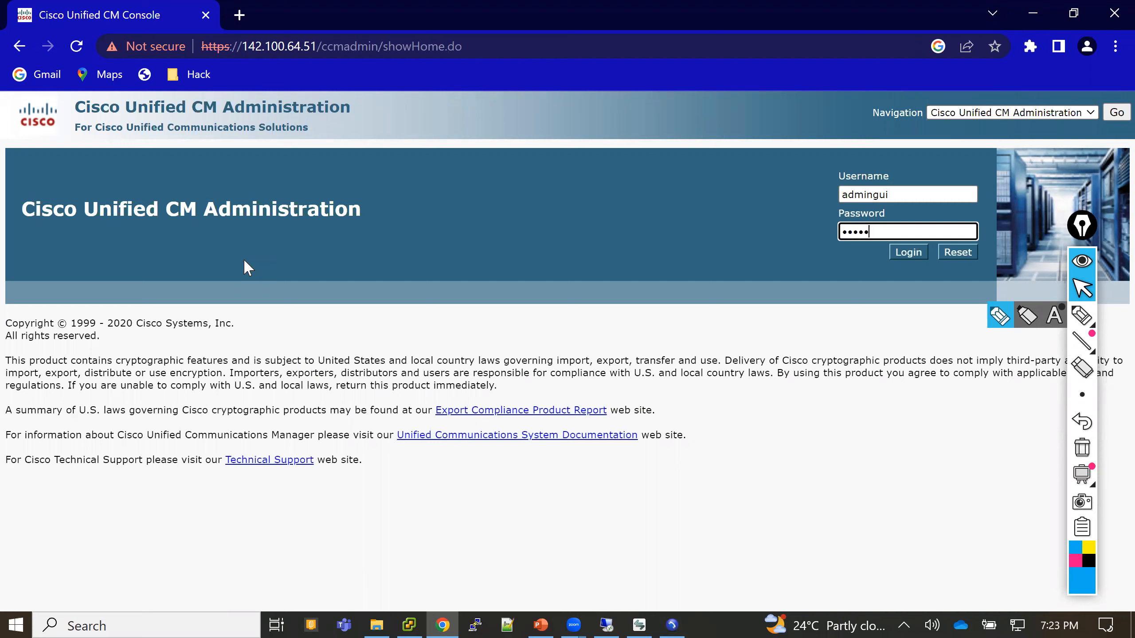
pyautogui.write('••')
pyautogui.press('Return')
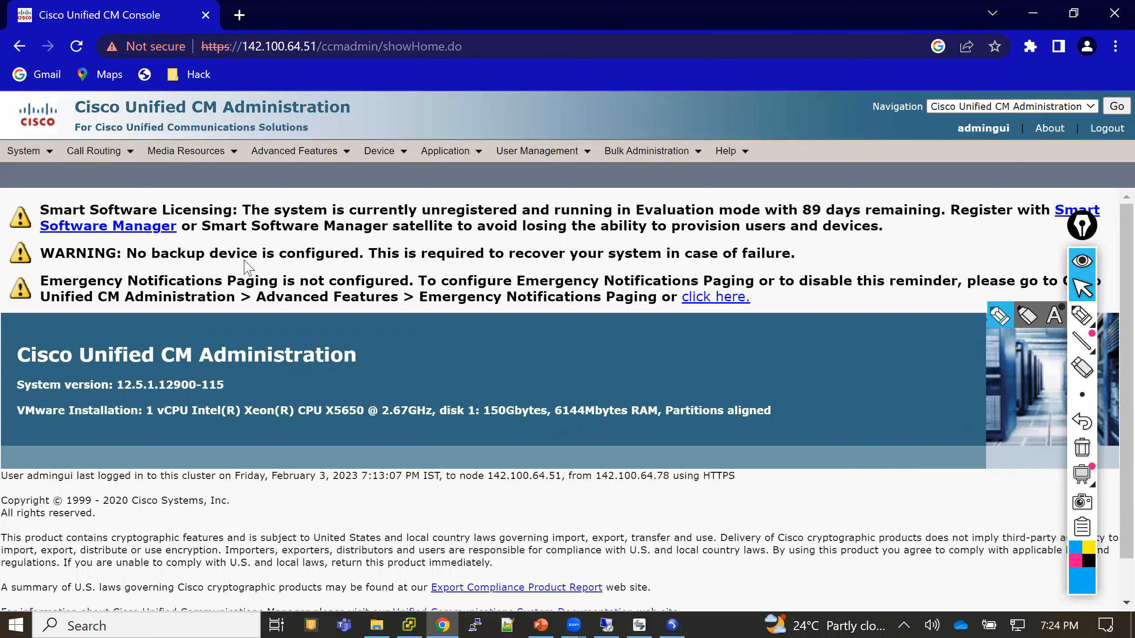
# - Start adding a new end user from User Management with user ID 'auser'
pyautogui.click(575, 152)
pyautogui.click(552, 200)
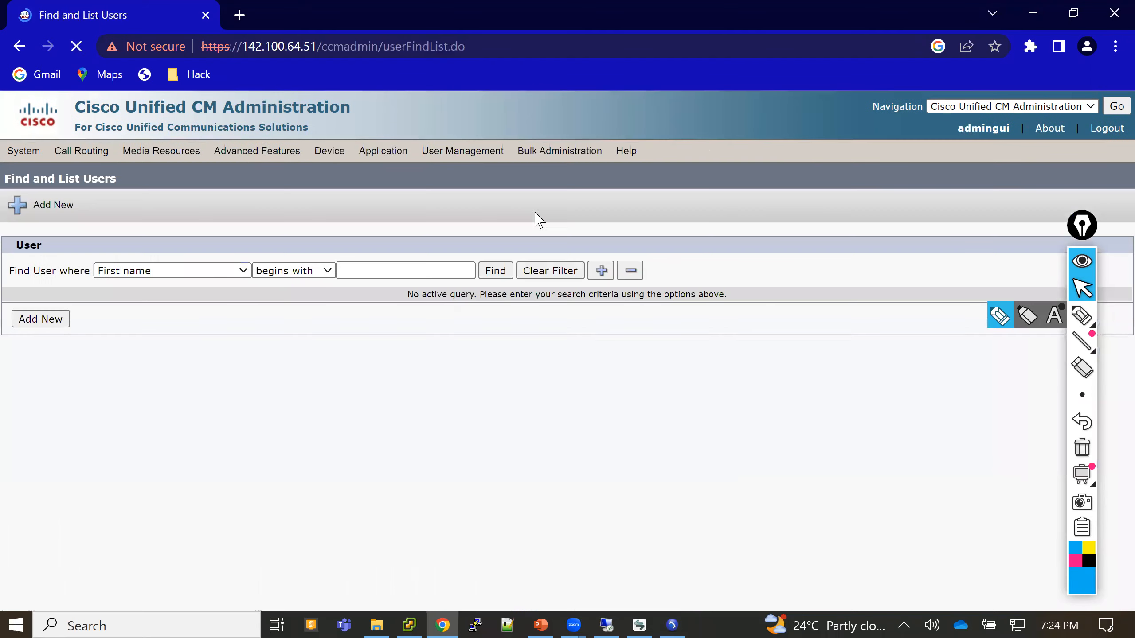
pyautogui.click(47, 323)
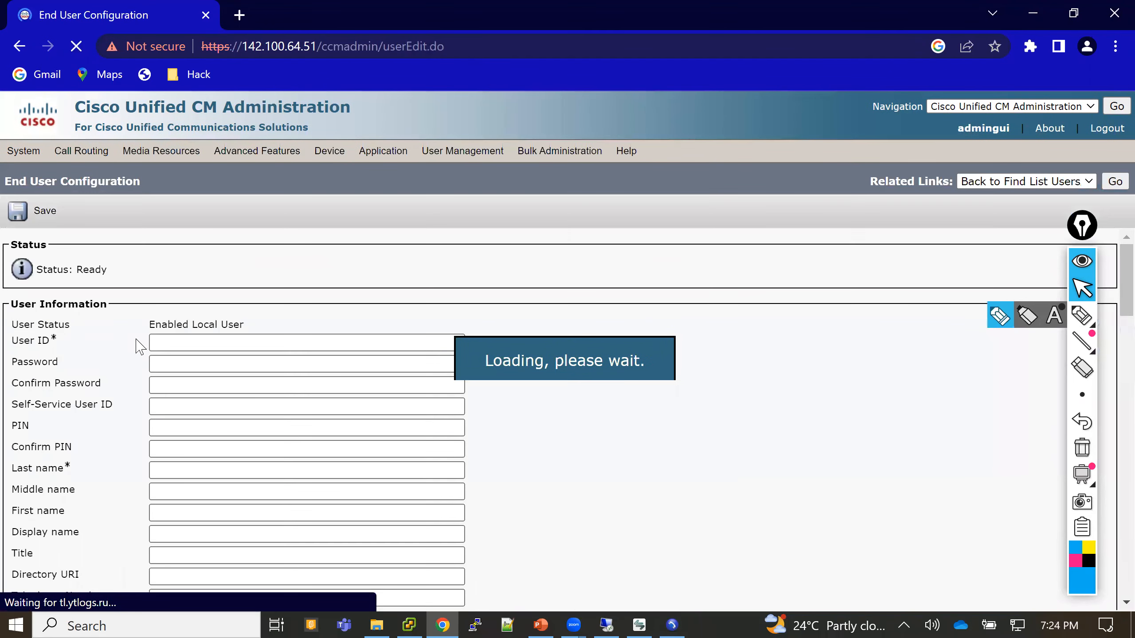
pyautogui.click(178, 343)
pyautogui.write('a')
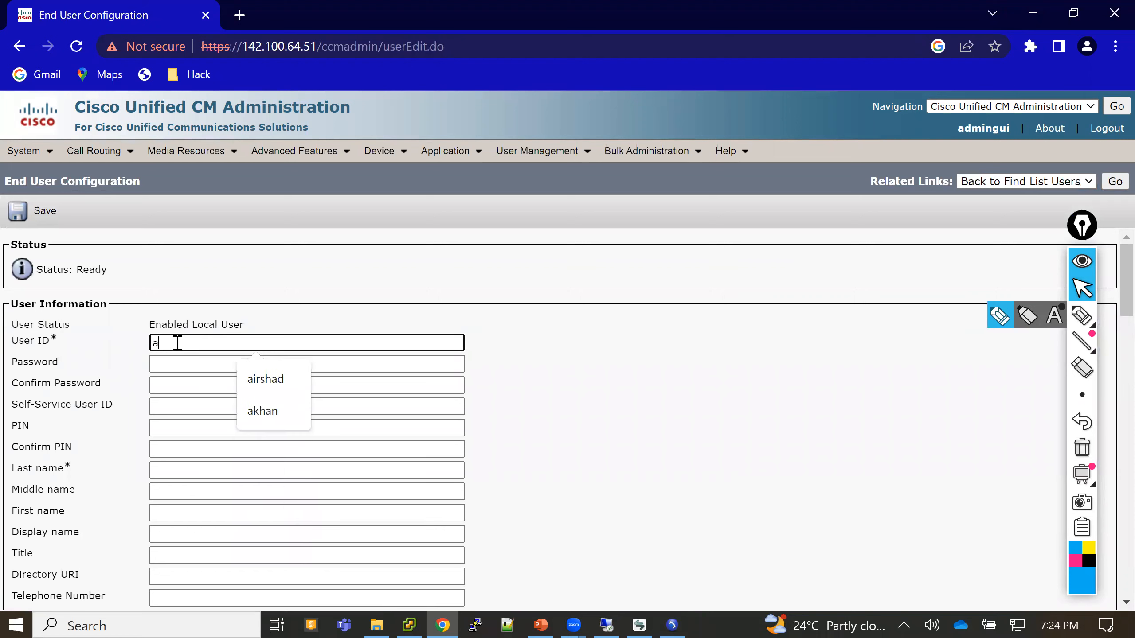
pyautogui.write('user')
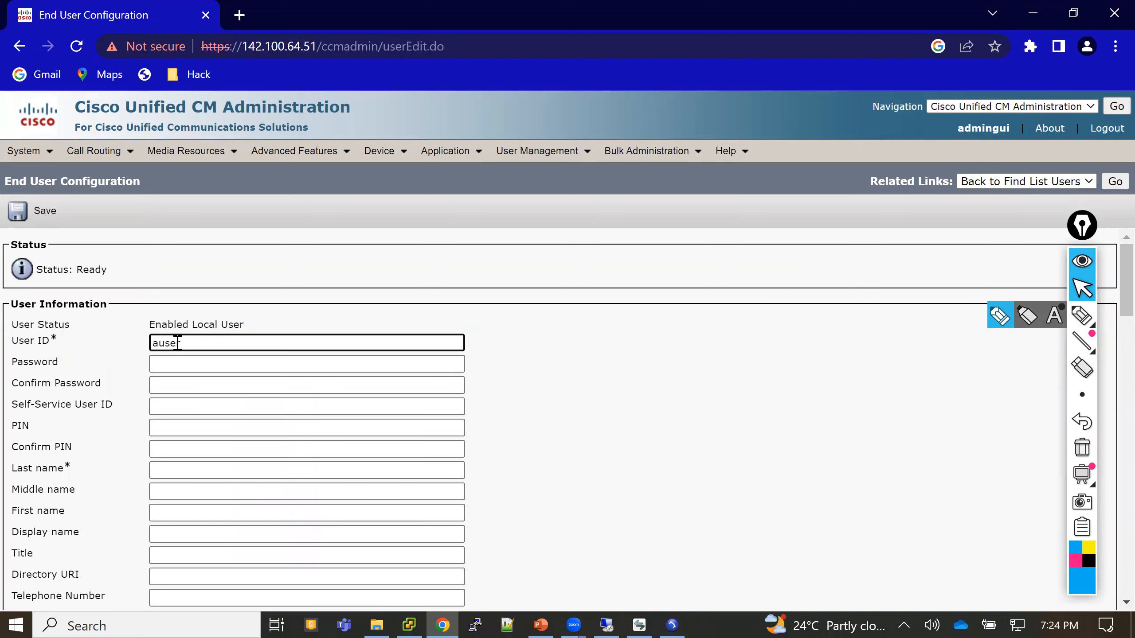
# - Enter and confirm the new user's password and PIN
pyautogui.click(175, 363)
pyautogui.write('cisco')
pyautogui.press('Tab')
pyautogui.write('cisco')
pyautogui.press('Tab')
pyautogui.press('Tab')
pyautogui.write('1234')
pyautogui.press('Tab')
pyautogui.write('1234')
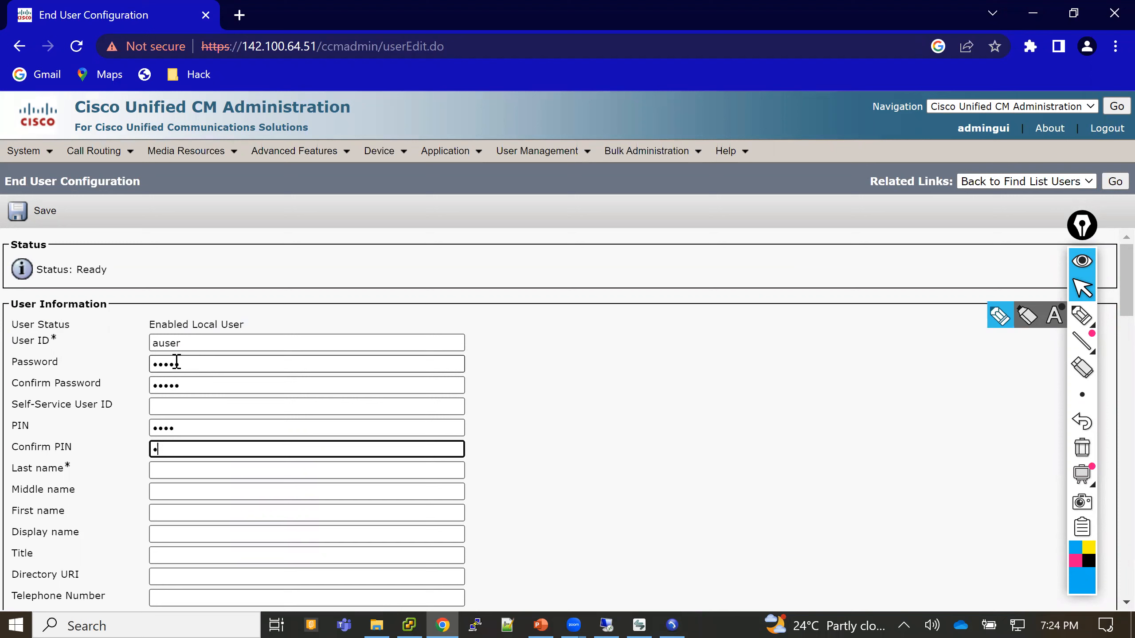
# - Set last name 'User', first name 'Admin', display name 'Admin User', title 'Admin IP Telephony'
pyautogui.click(173, 467)
pyautogui.write('user')
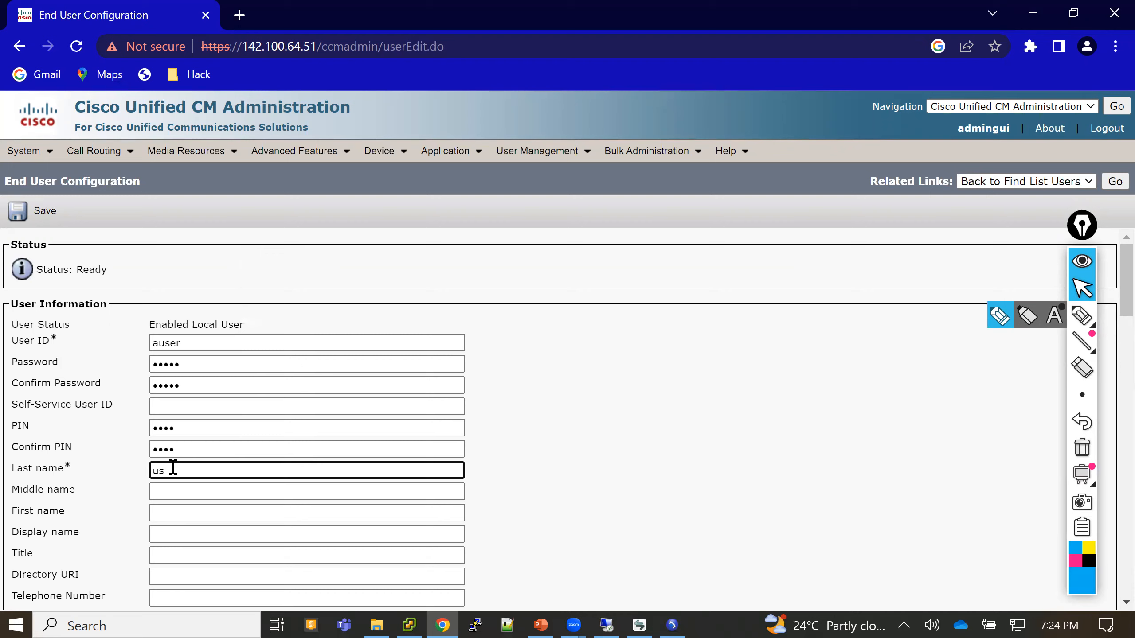
pyautogui.press('Tab')
pyautogui.press('Tab')
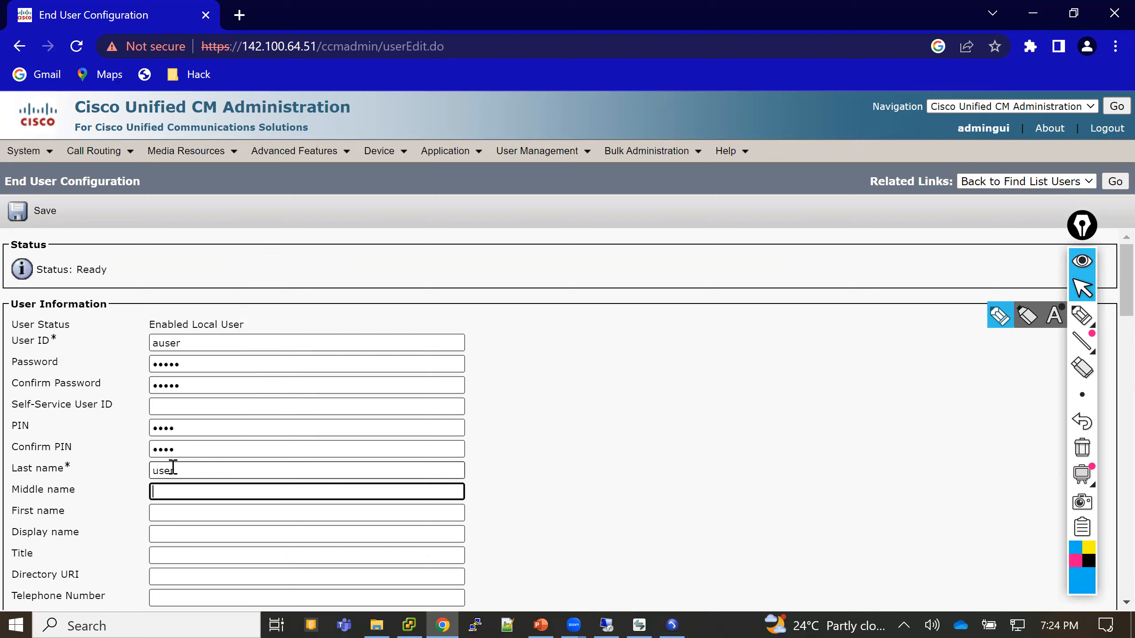
pyautogui.write('A')
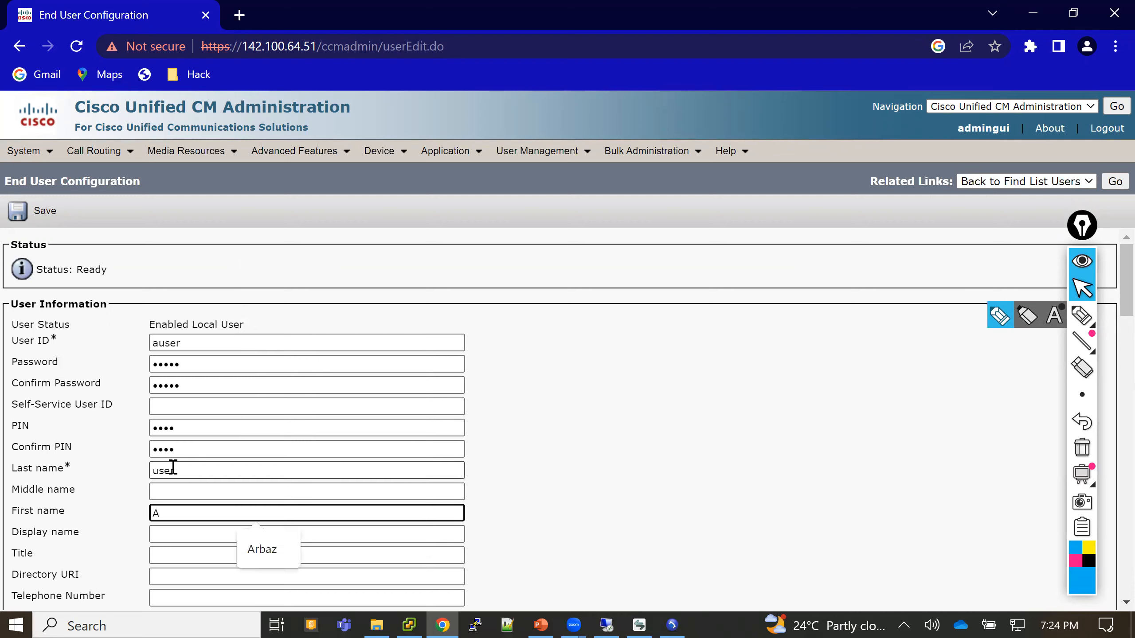
pyautogui.write('dmin')
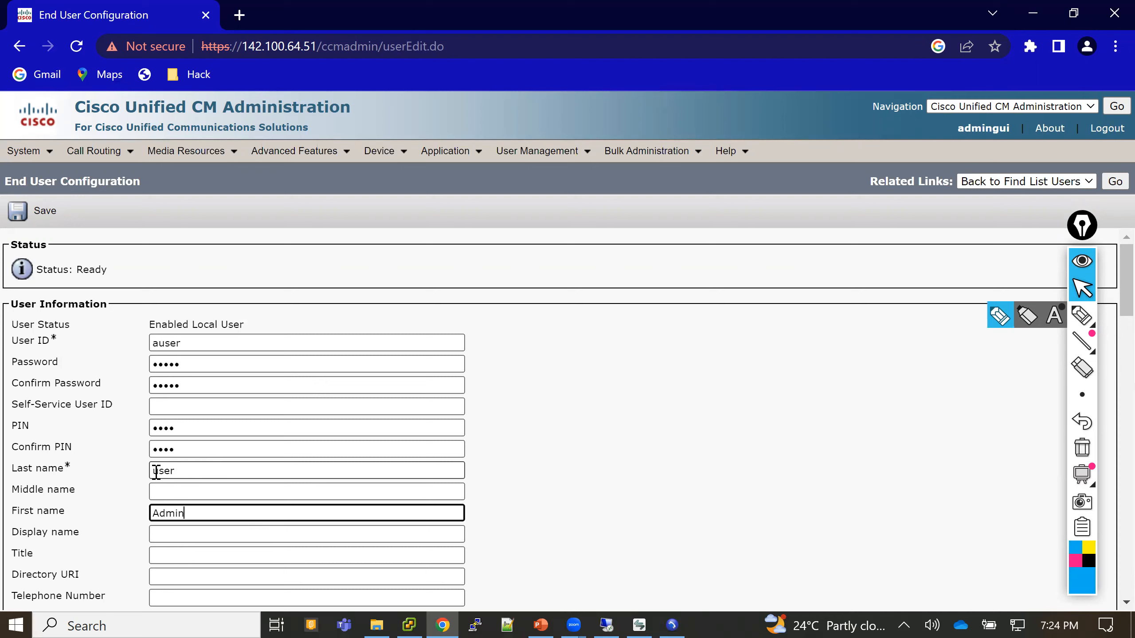
pyautogui.click(160, 472)
pyautogui.write('U')
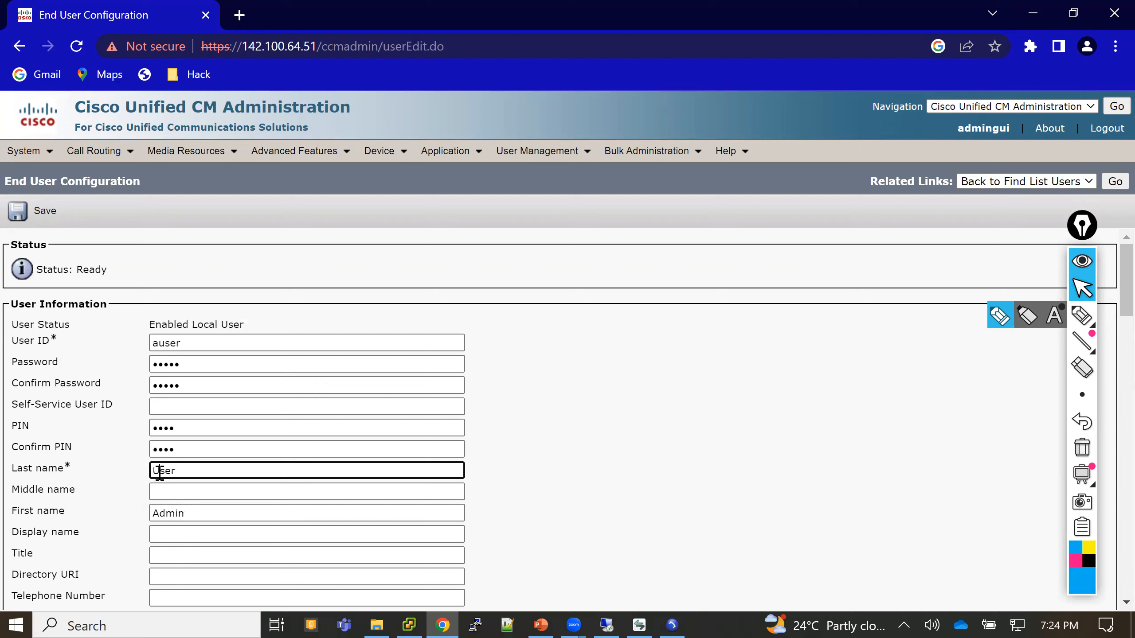
pyautogui.click(171, 538)
pyautogui.write('Admin User')
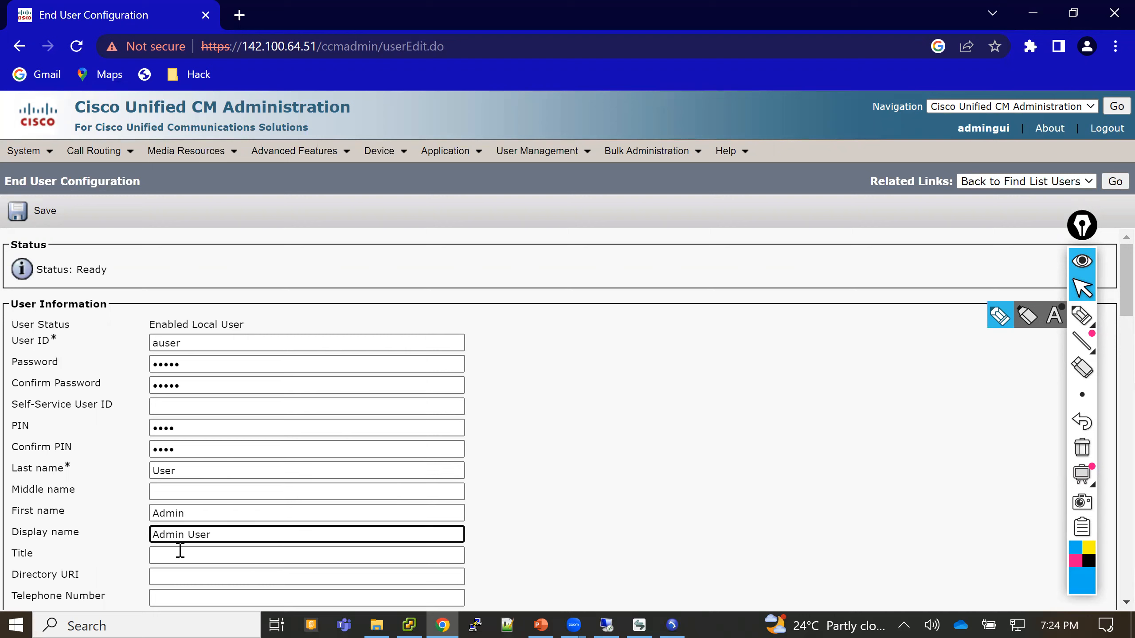
pyautogui.click(181, 555)
pyautogui.write('Admin')
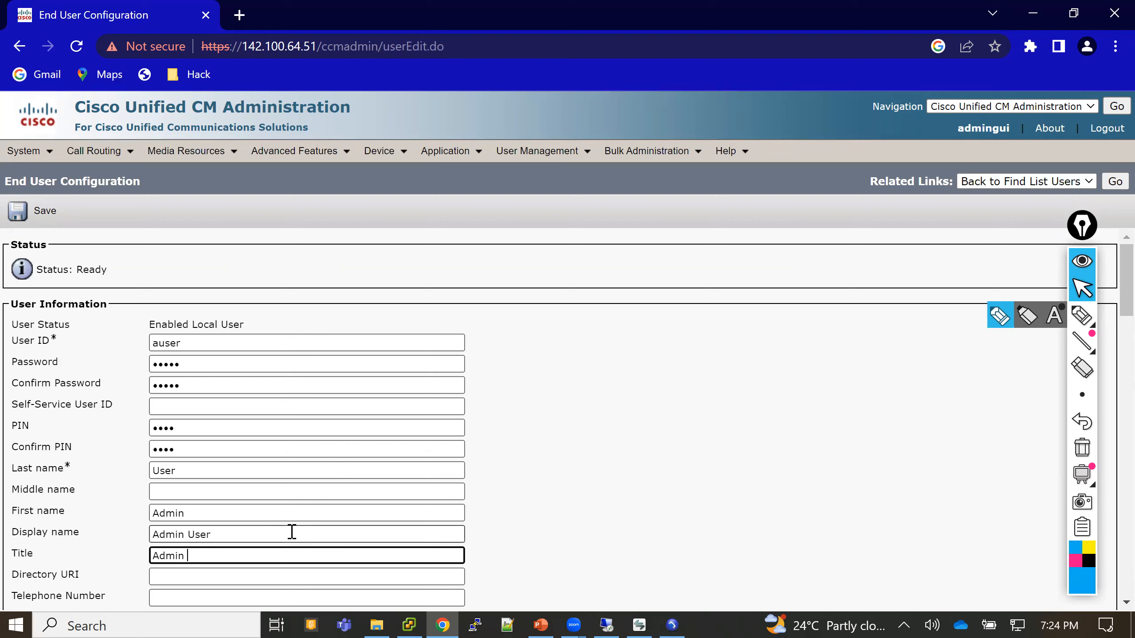
pyautogui.write('IP Telephony')
# - Save the Admin User end user record, then scroll down to Permissions Information
pyautogui.click(552, 522)
pyautogui.scroll(-1, 553, 522)
pyautogui.scroll(-4, 553, 522)
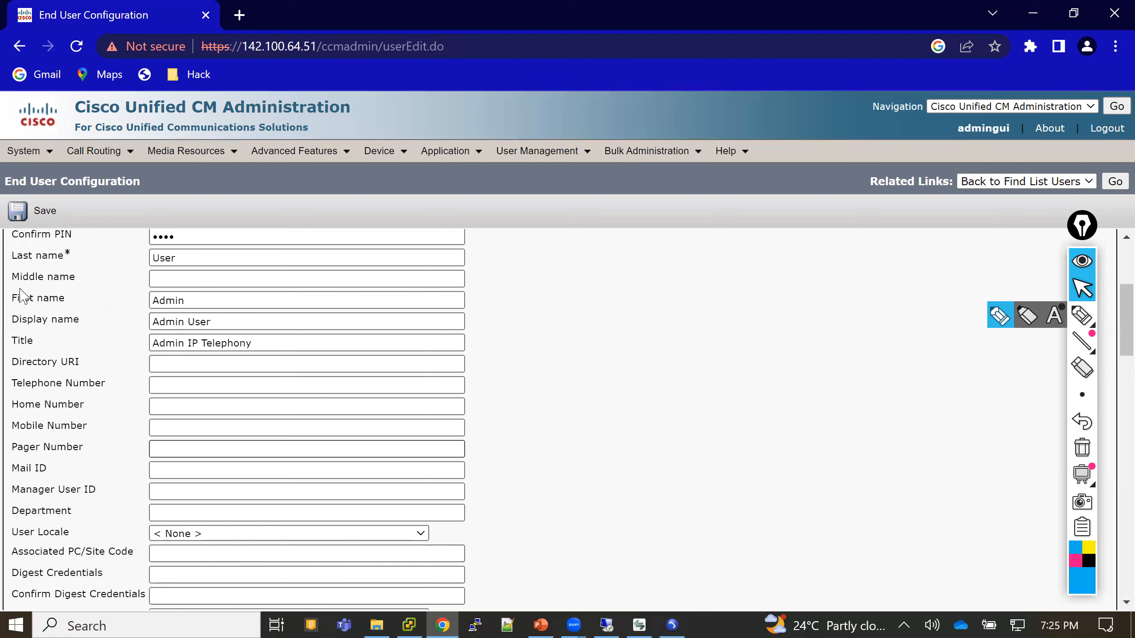
pyautogui.click(25, 210)
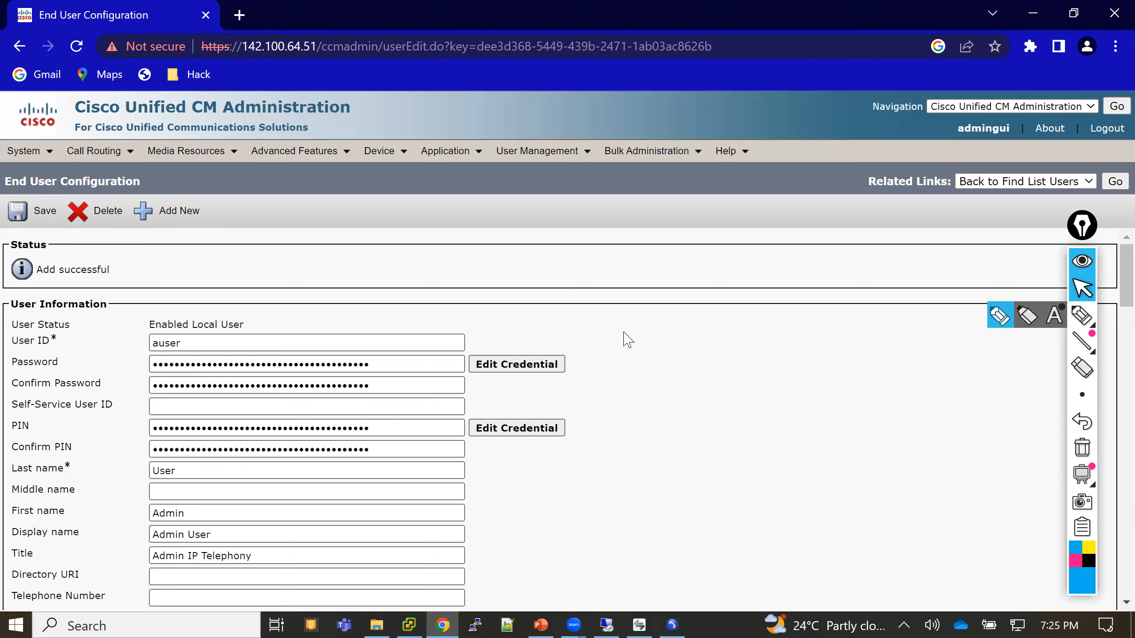
pyautogui.scroll(-1, 628, 340)
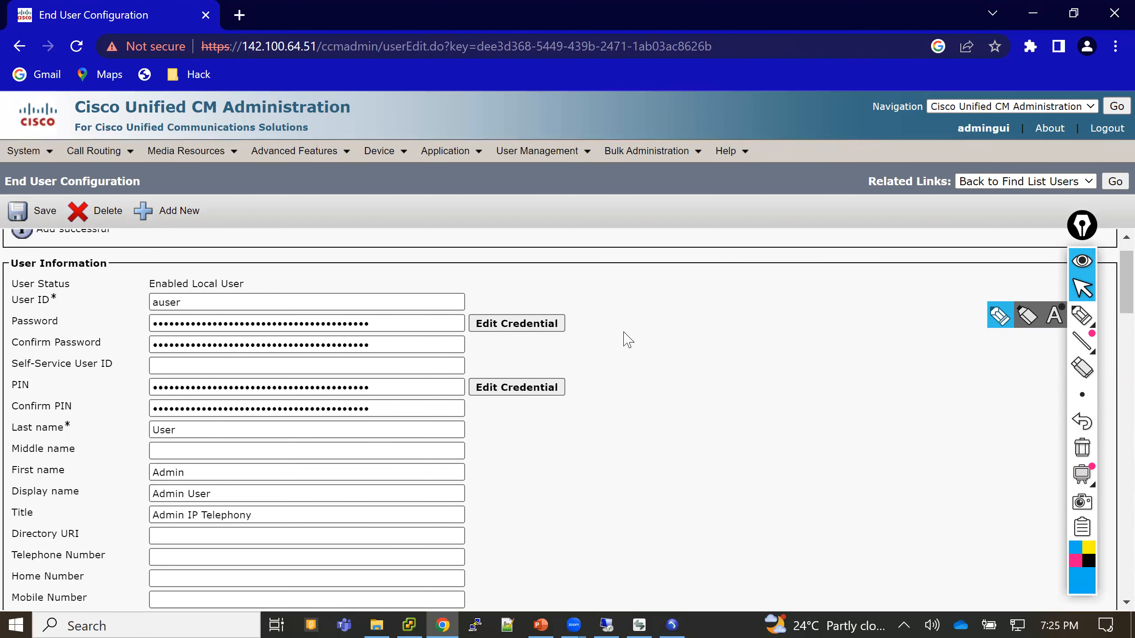
pyautogui.scroll(-15, 628, 340)
# - Find all access control groups and add Standard CCM Admin Users to the user's groups
pyautogui.click(475, 317)
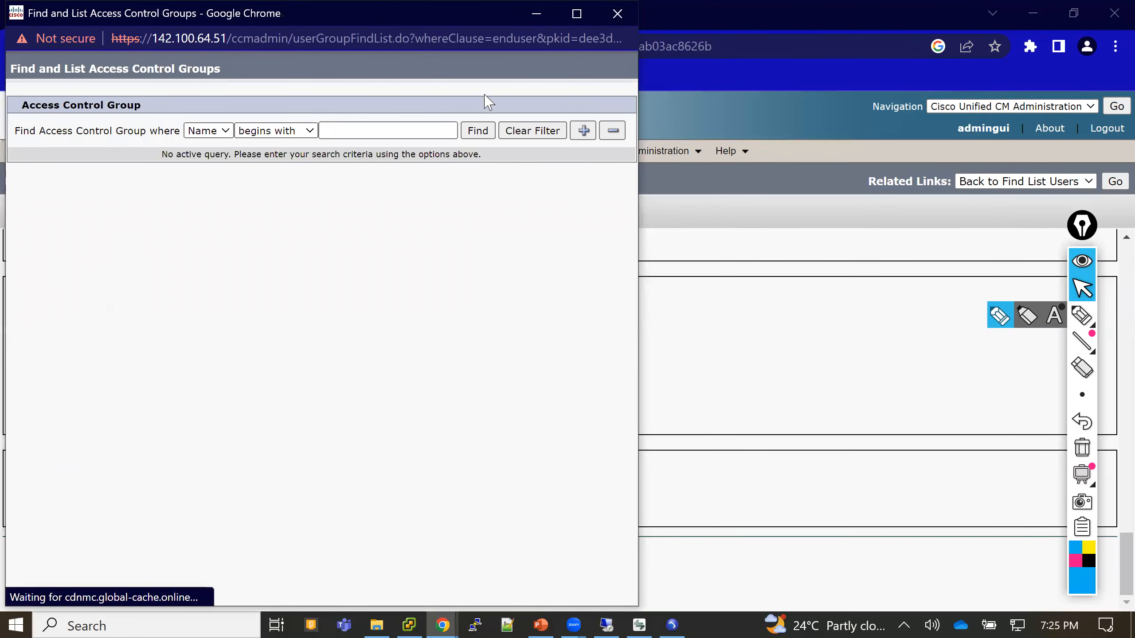
pyautogui.click(478, 130)
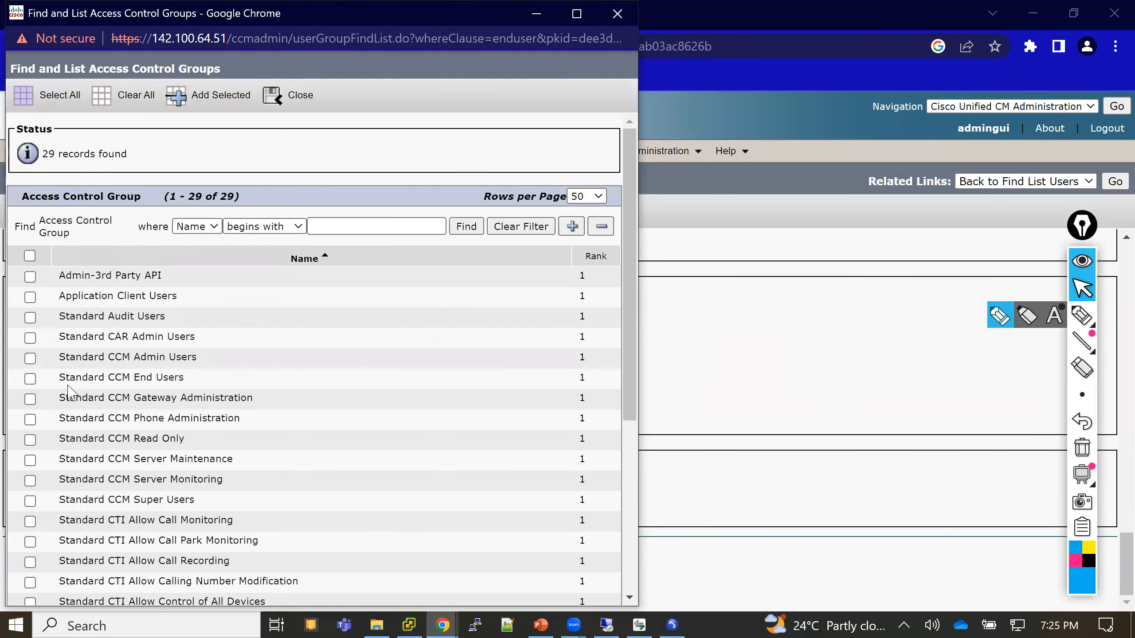
pyautogui.moveTo(60, 380); pyautogui.dragTo(184, 378)
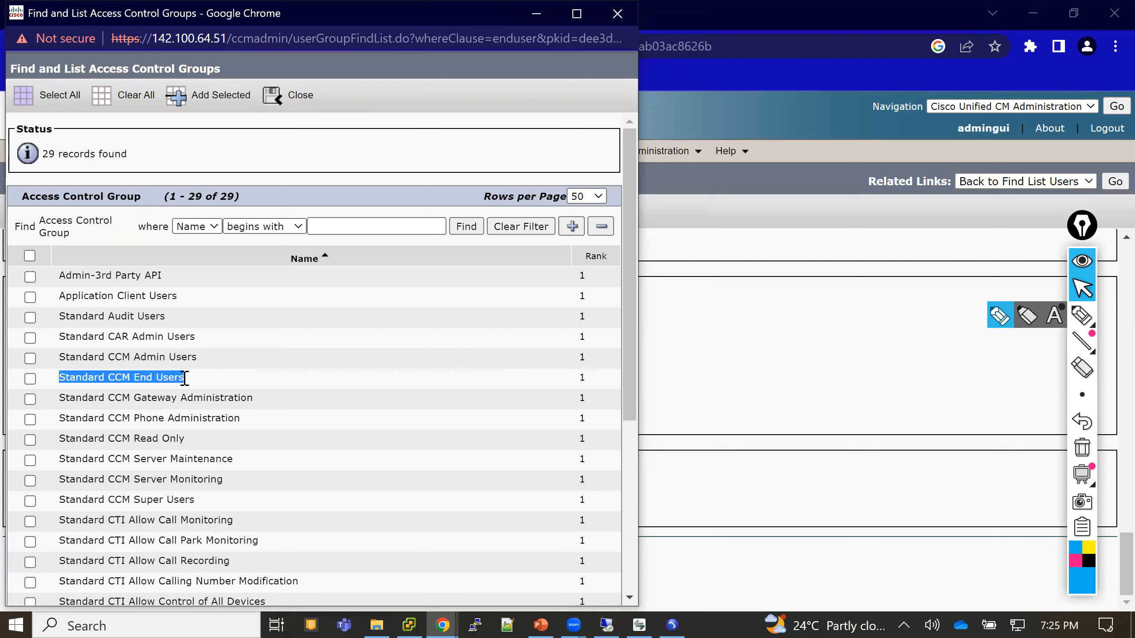
pyautogui.moveTo(65, 357); pyautogui.dragTo(197, 357)
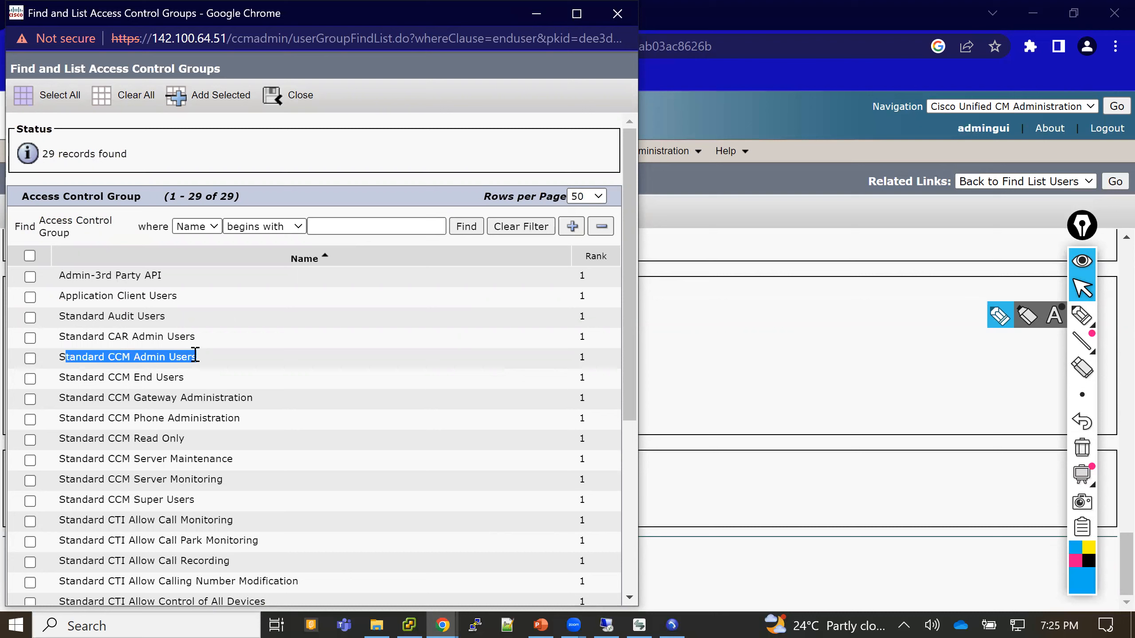
pyautogui.click(30, 358)
pyautogui.click(212, 95)
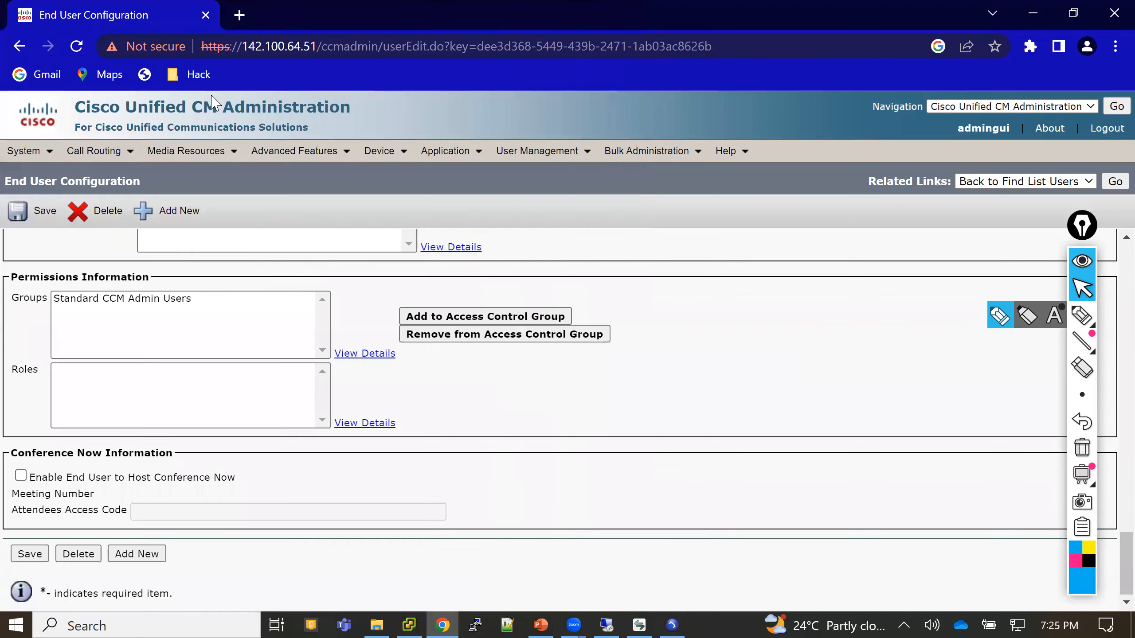
# - Save the group membership, review the three Standard CCM Admin and CUReporting roles, then log out
pyautogui.click(40, 211)
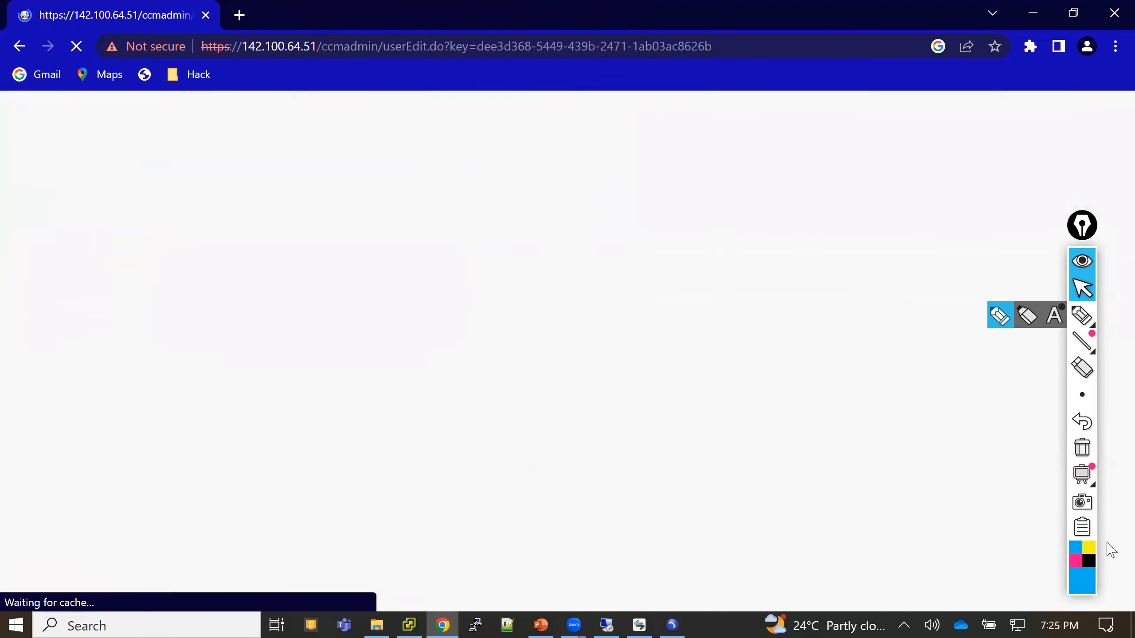
pyautogui.scroll(-9, 1107, 543)
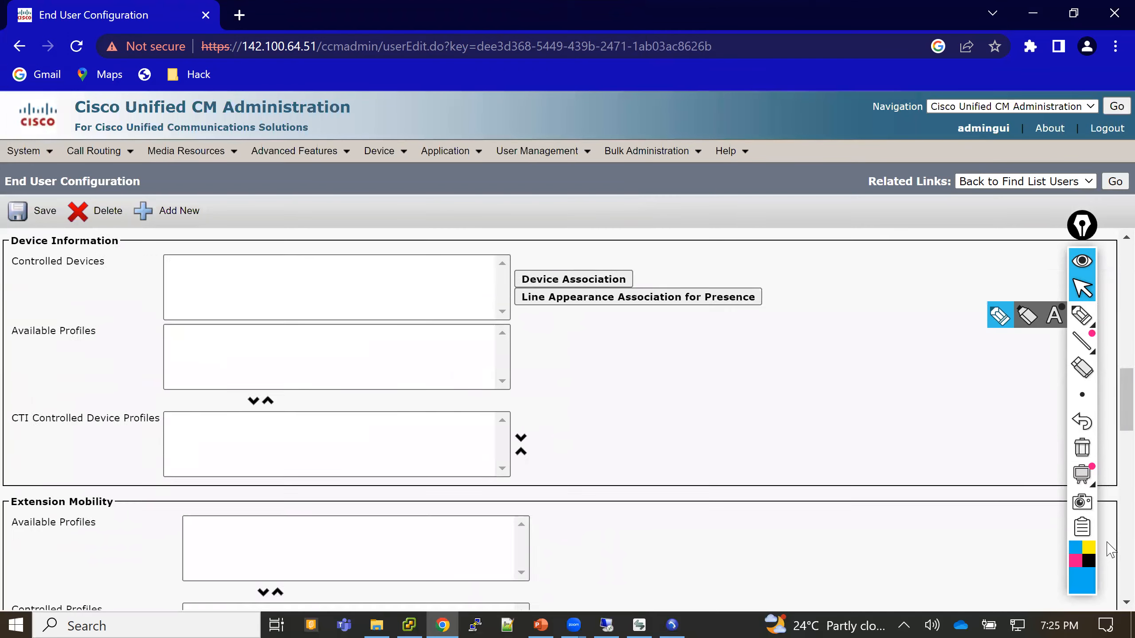
pyautogui.scroll(-5, 1111, 550)
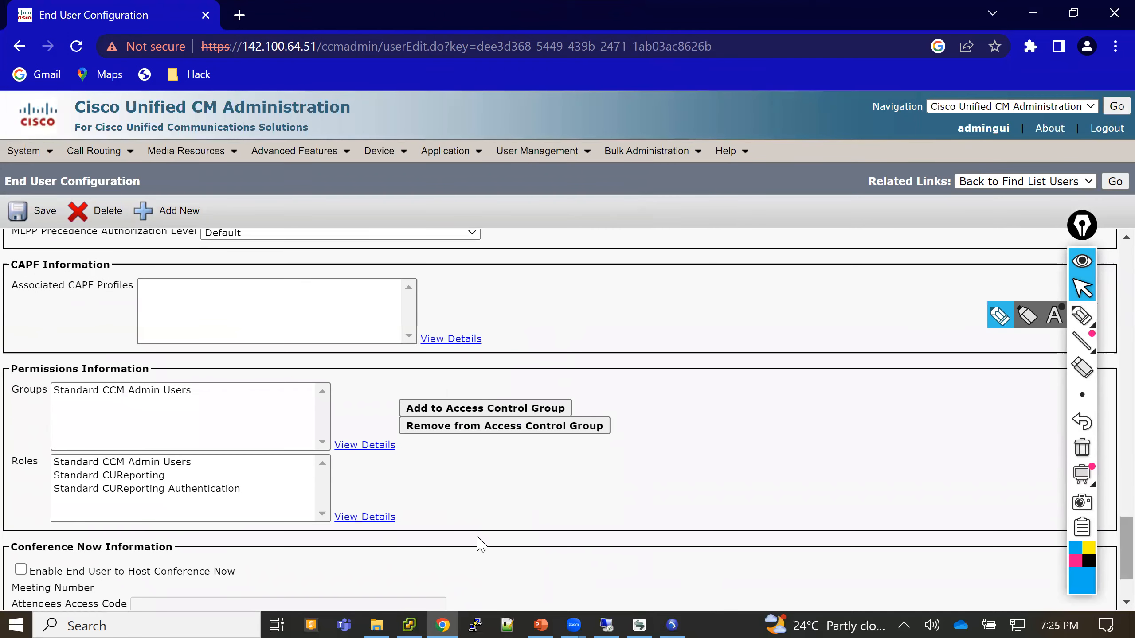
pyautogui.click(129, 465)
pyautogui.click(131, 476)
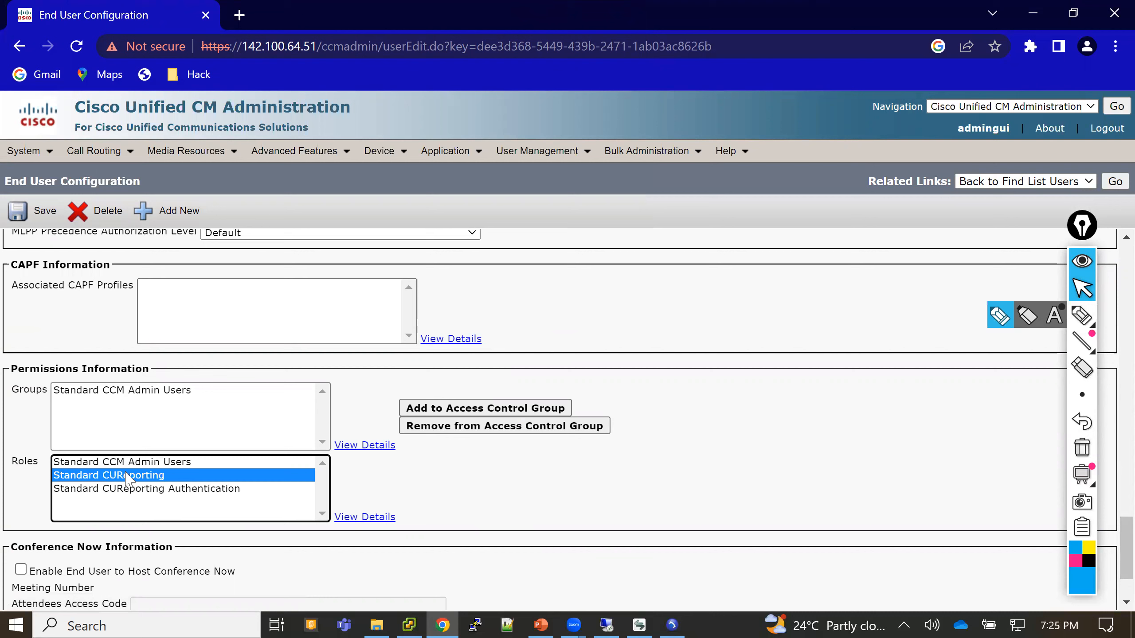
pyautogui.click(131, 489)
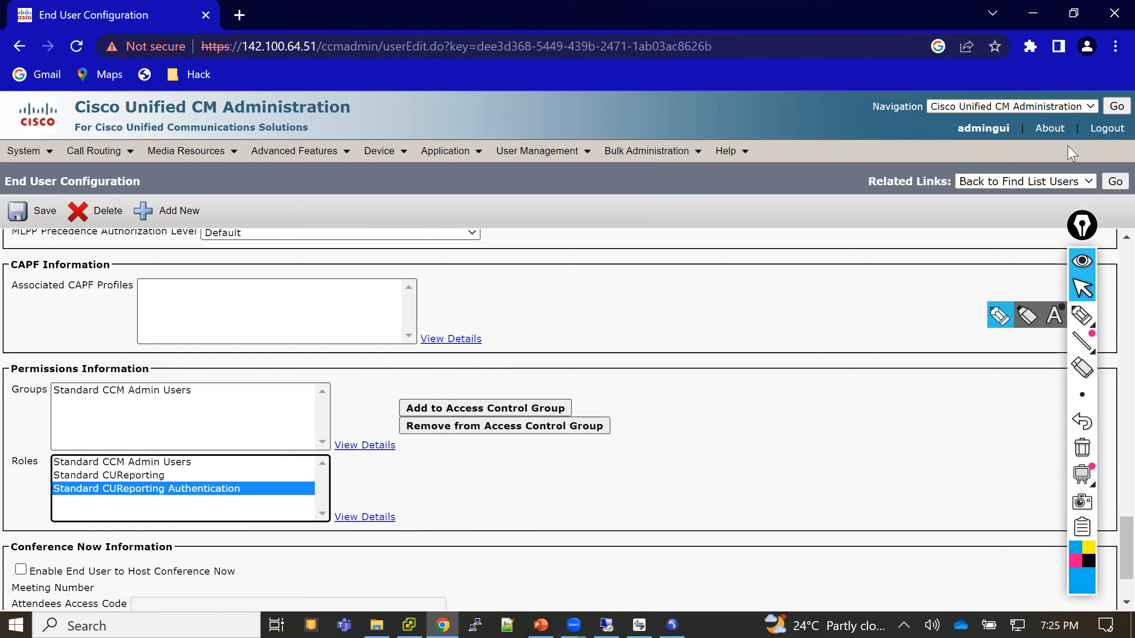
pyautogui.click(1102, 135)
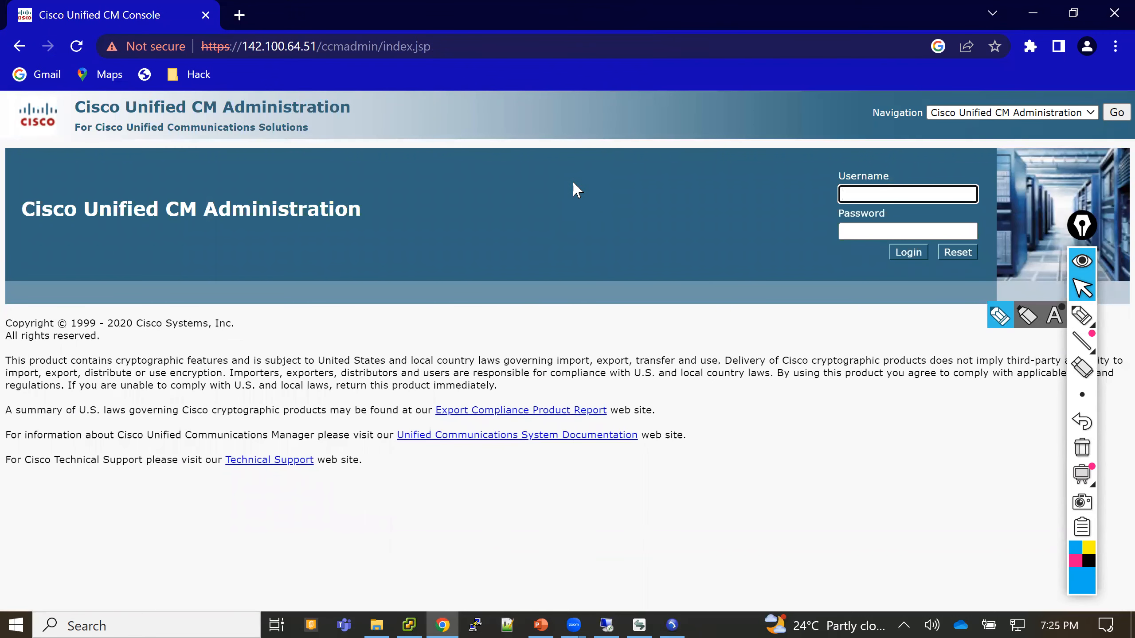
# - Log in as 'auser' with its password and confirm the account name at top right
pyautogui.write('auser')
pyautogui.press('Tab')
pyautogui.write('*****')
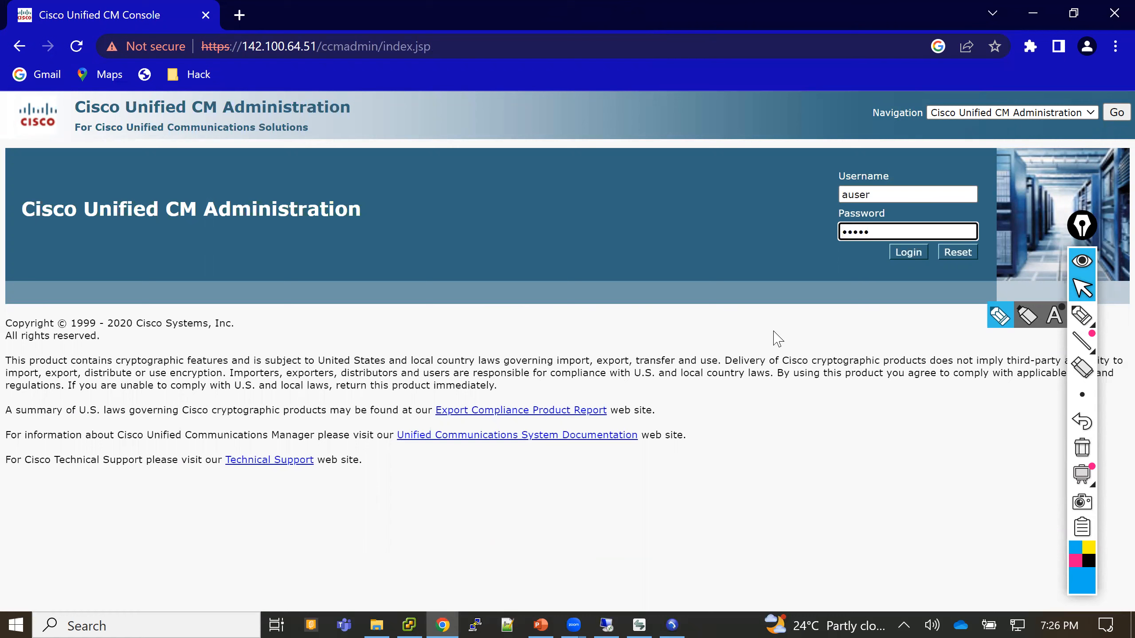
pyautogui.press('Return')
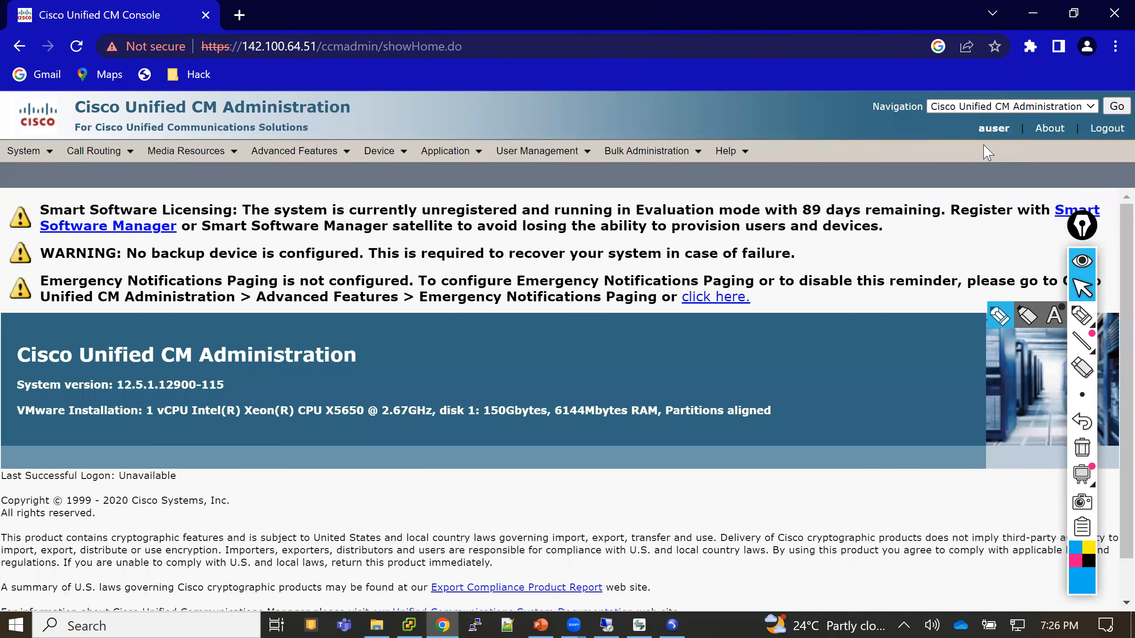
pyautogui.moveTo(973, 127); pyautogui.dragTo(1011, 127)
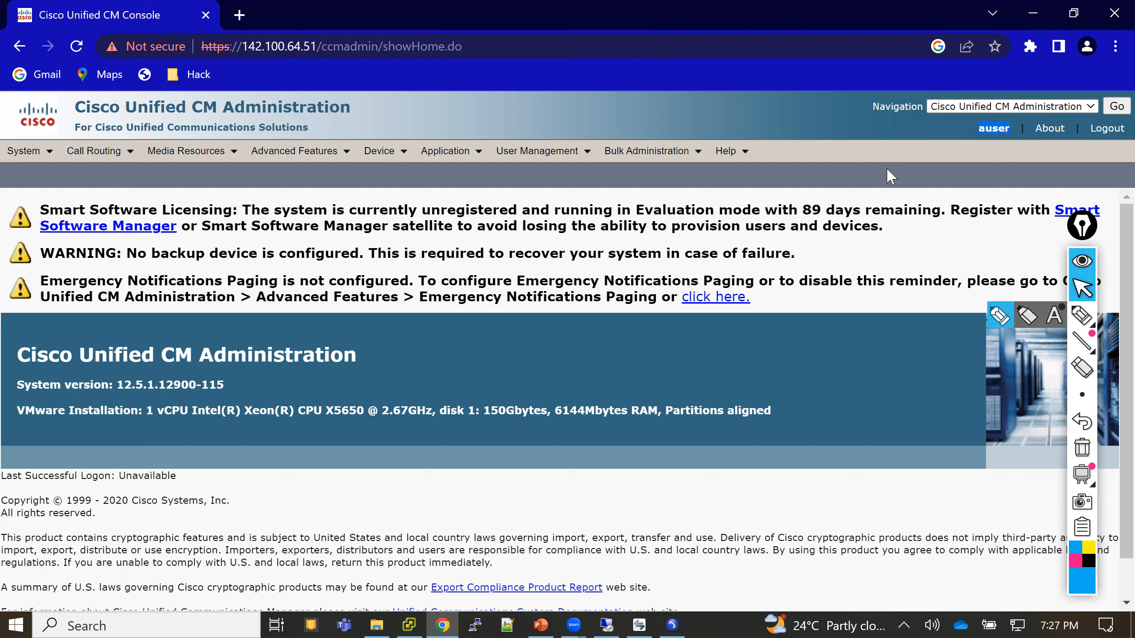
# - Try the Device > Phone list as auser, note the not-authorized message, and return home
pyautogui.click(380, 151)
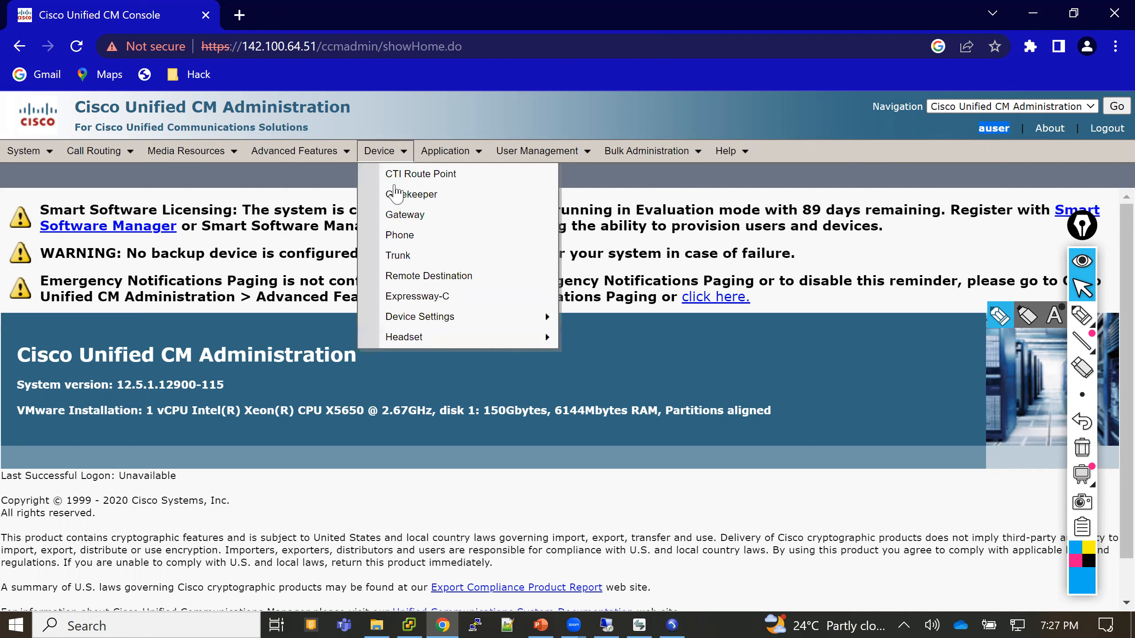
pyautogui.click(402, 236)
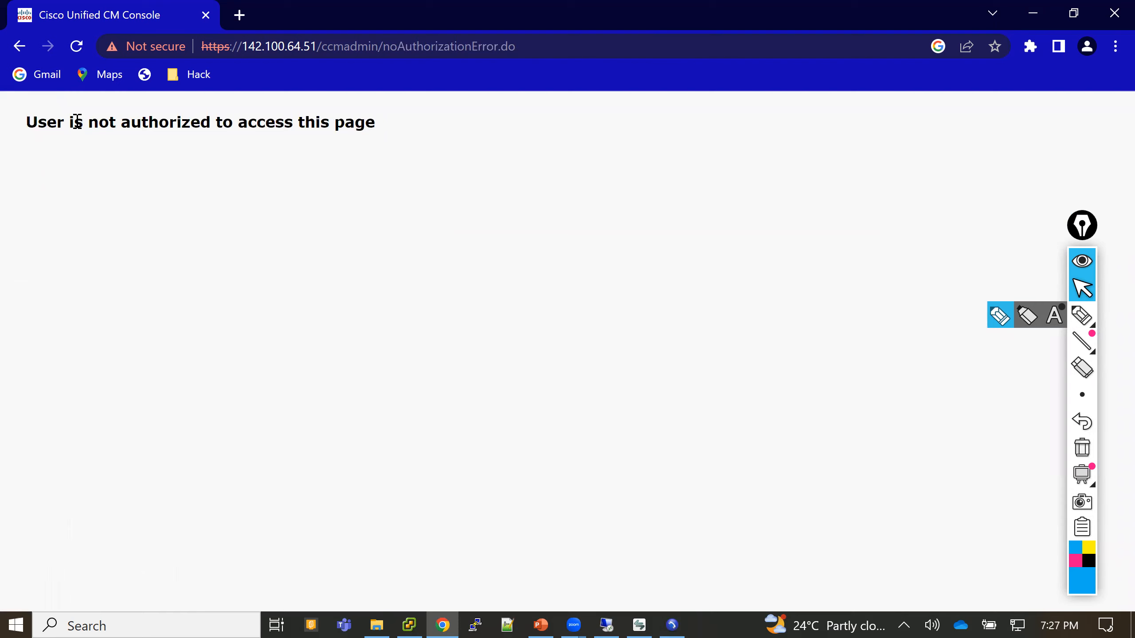
pyautogui.moveTo(64, 118); pyautogui.dragTo(388, 125)
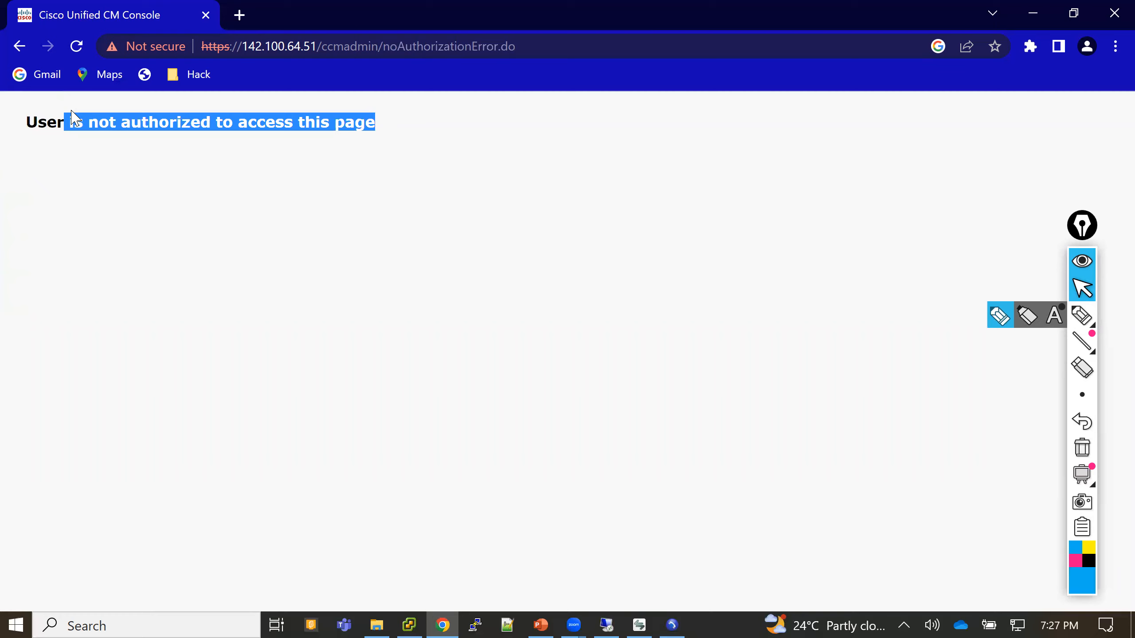
pyautogui.click(19, 46)
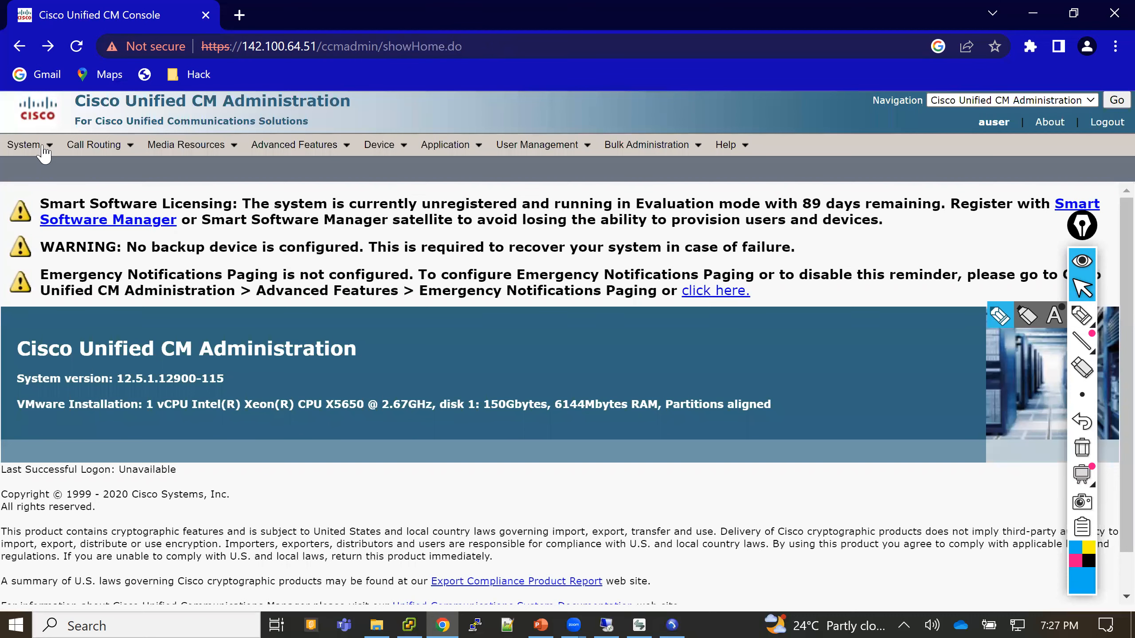
# - Try System > Device Pool, see it refused too, return home, and log out
pyautogui.click(43, 154)
pyautogui.click(73, 268)
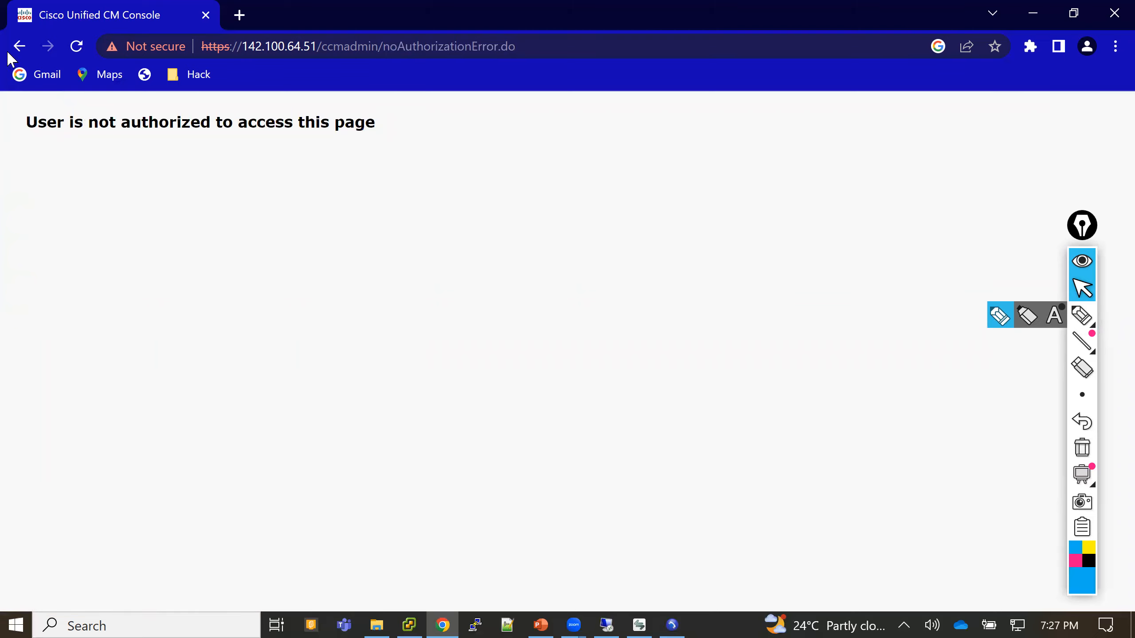
pyautogui.click(20, 46)
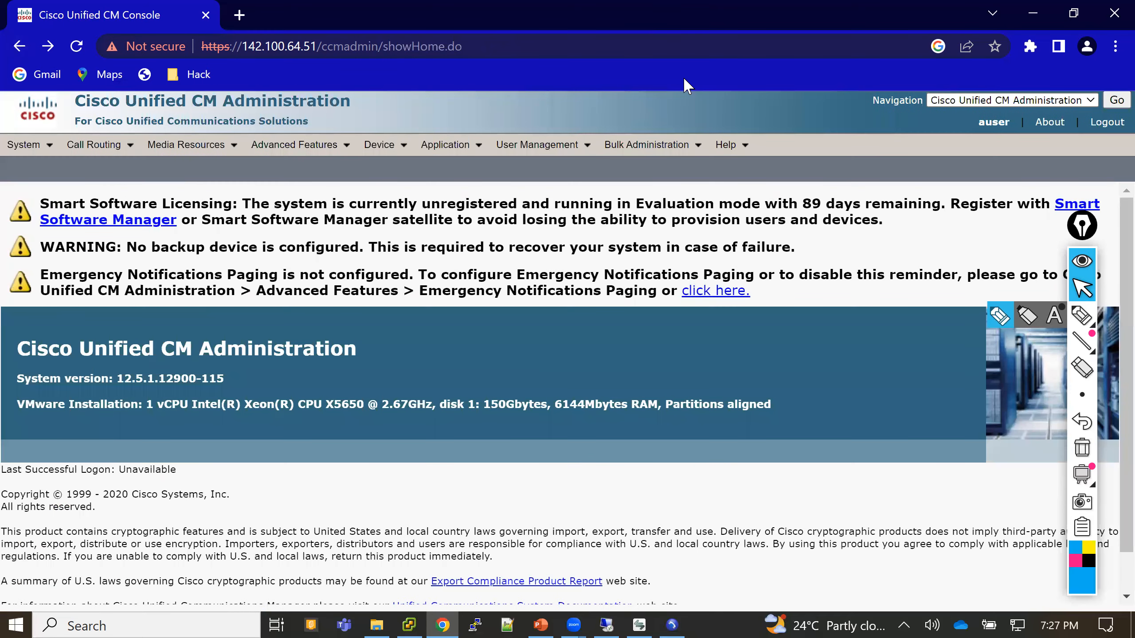
pyautogui.click(1102, 130)
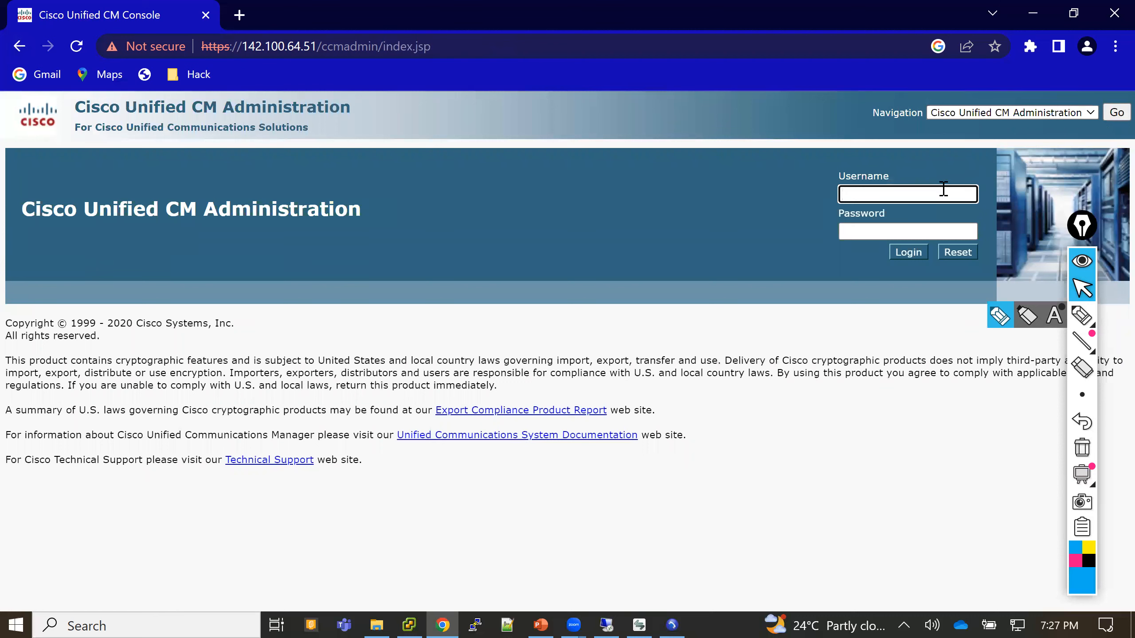
# - Log in as admingui with the administrator password
pyautogui.write('admingui')
pyautogui.press('Tab')
pyautogui.write('•••••••')
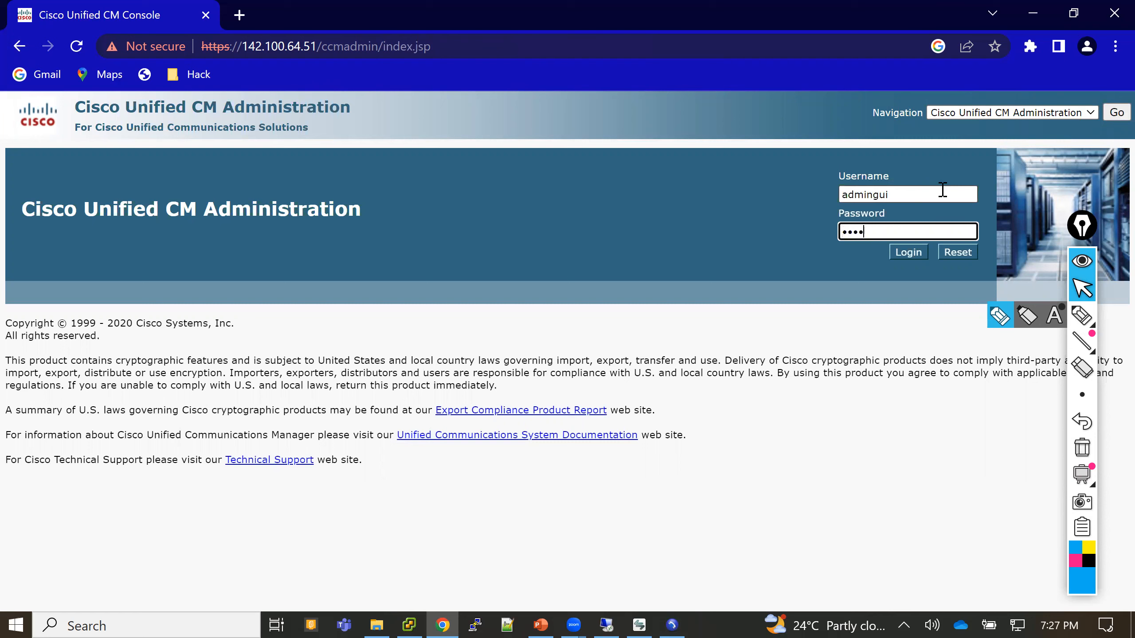
pyautogui.write('••')
pyautogui.press('Return')
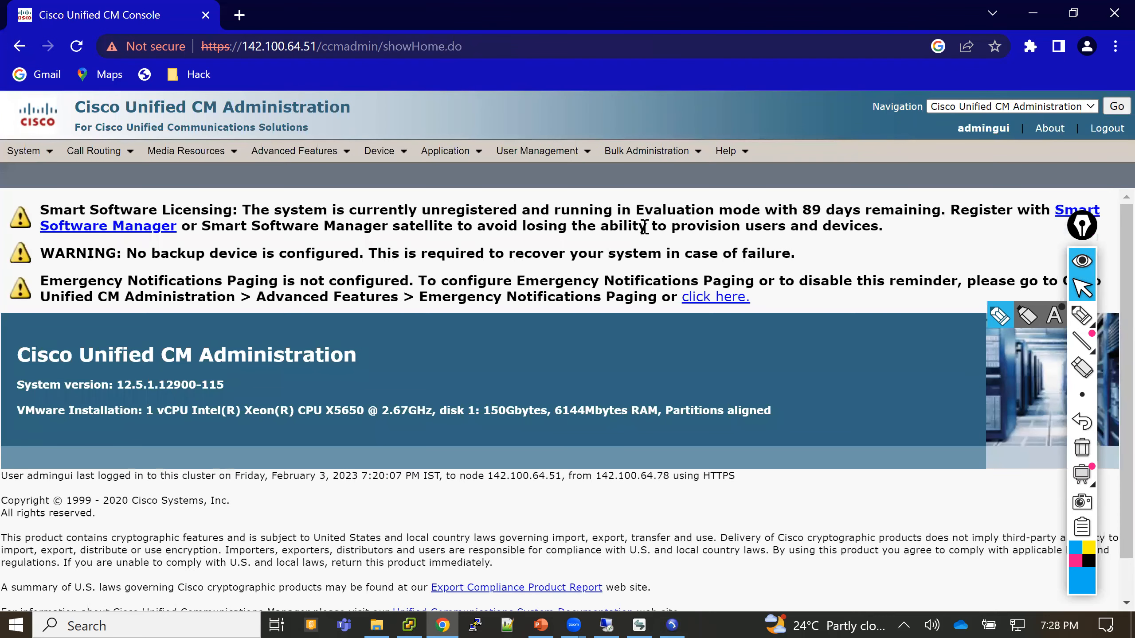
# - Find all end users with an empty filter under User Management > End User, showing 4 records
pyautogui.moveTo(536, 152)
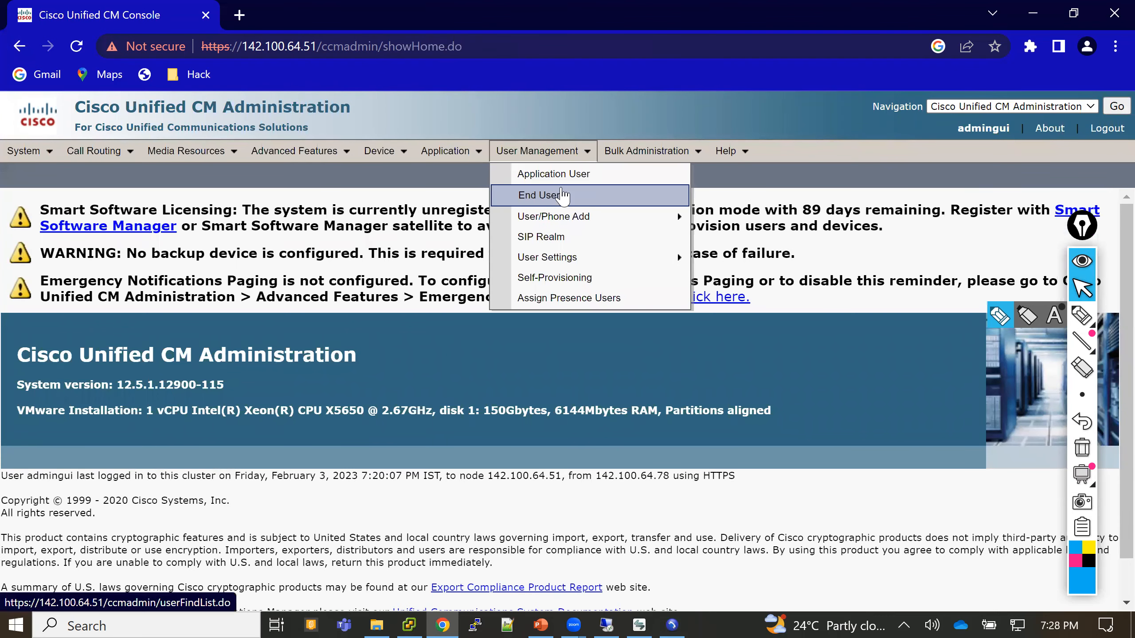
pyautogui.click(561, 196)
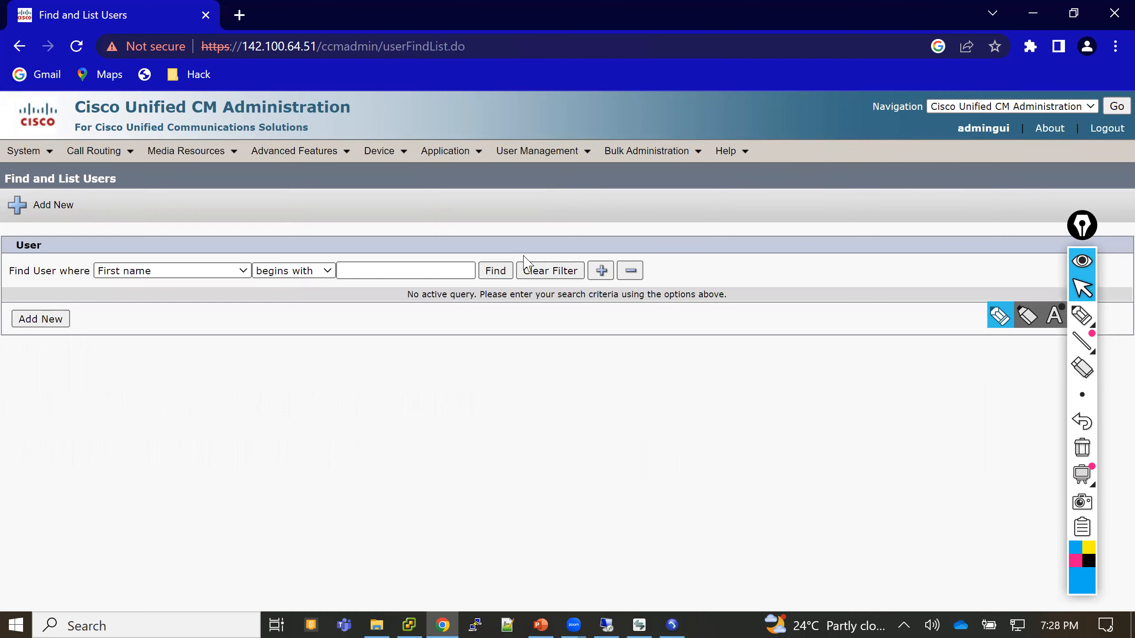
pyautogui.click(504, 271)
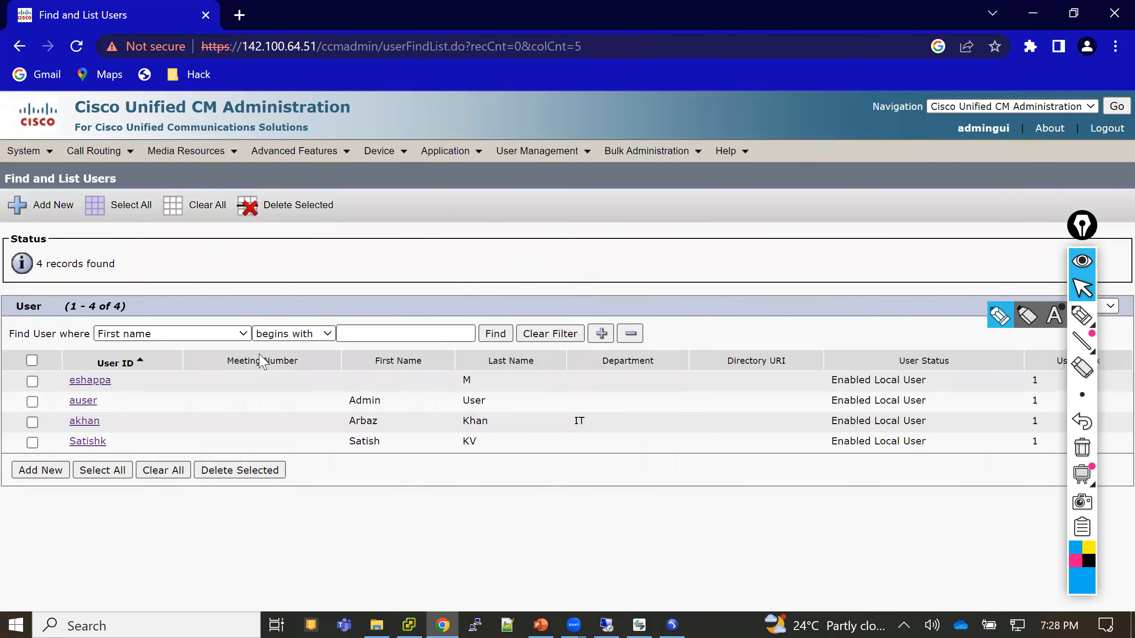
# - Open auser's configuration and search for access control groups whose names contain 'phone'
pyautogui.click(83, 401)
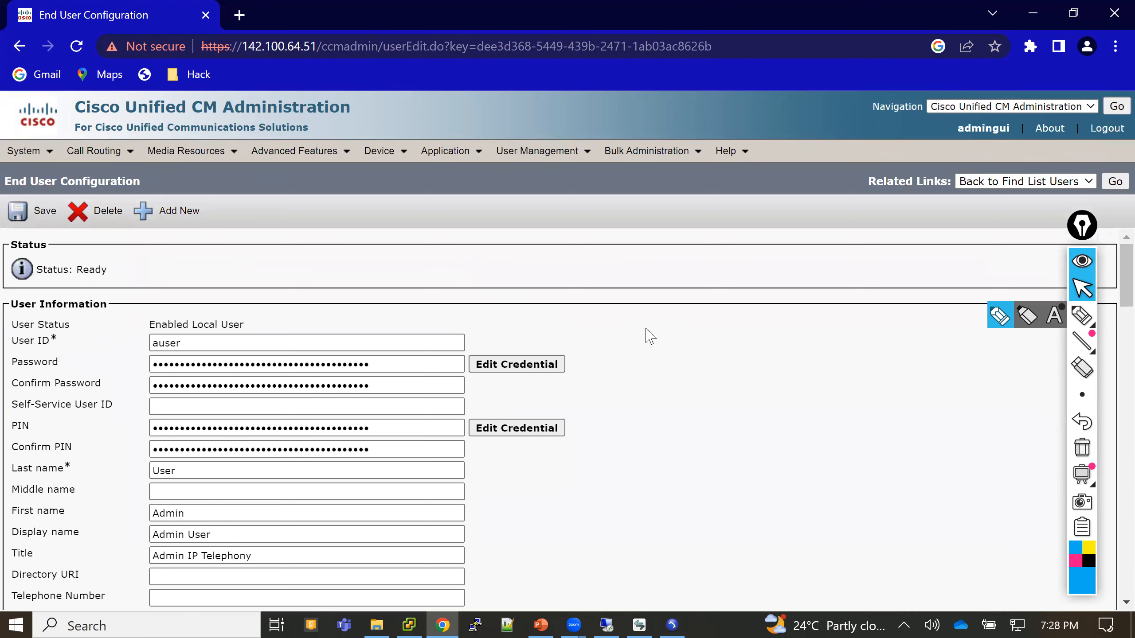
pyautogui.scroll(-10, 649, 336)
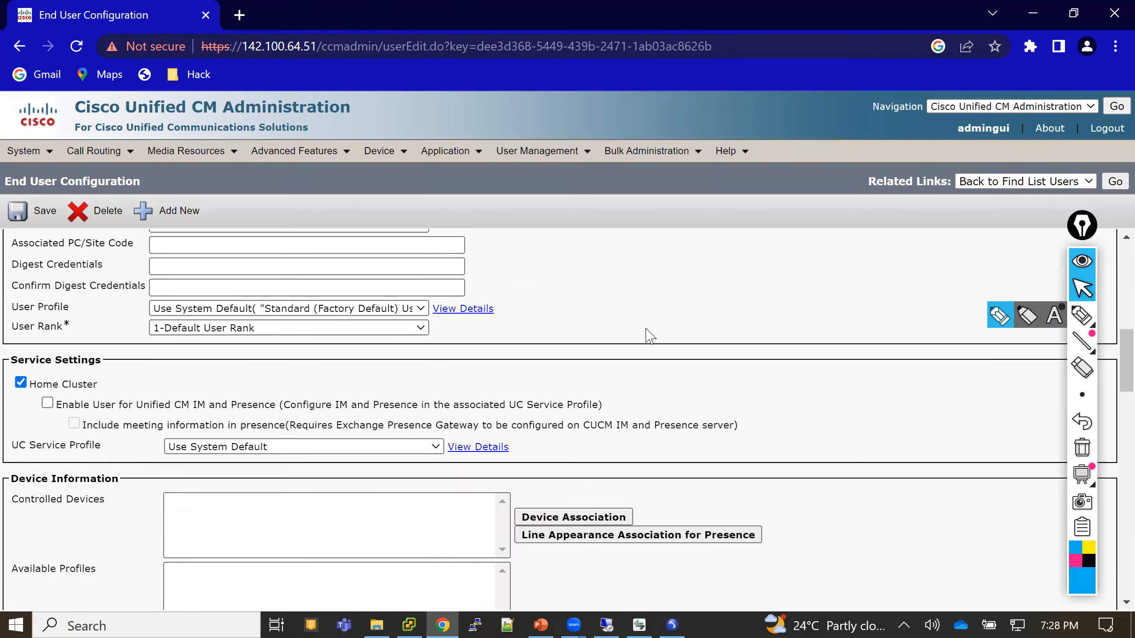
pyautogui.scroll(-10, 645, 334)
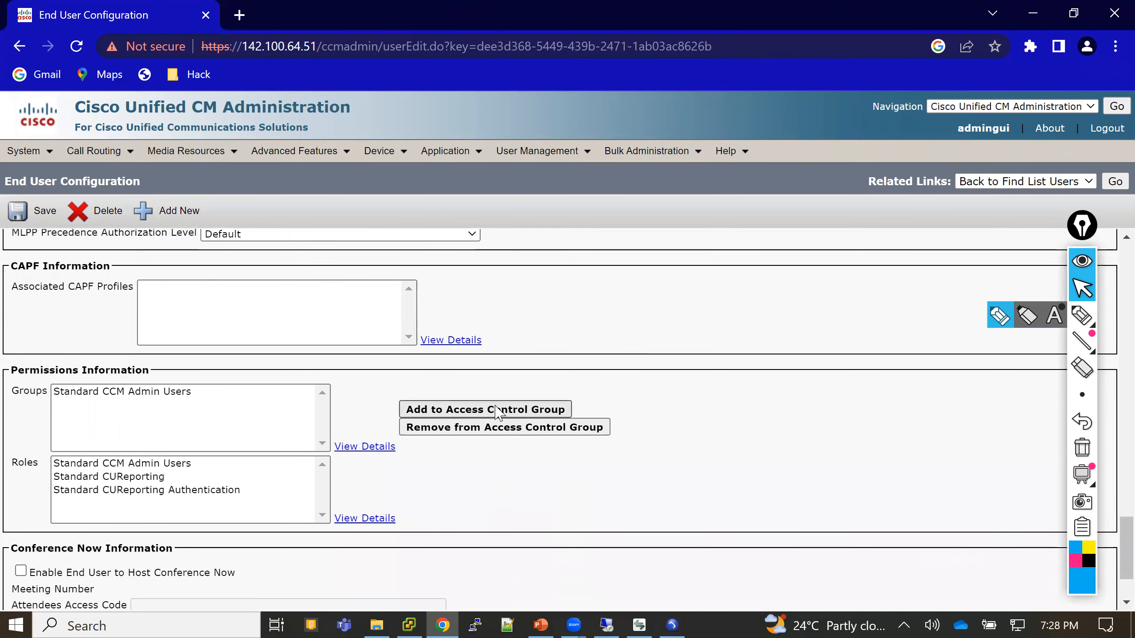
pyautogui.click(498, 410)
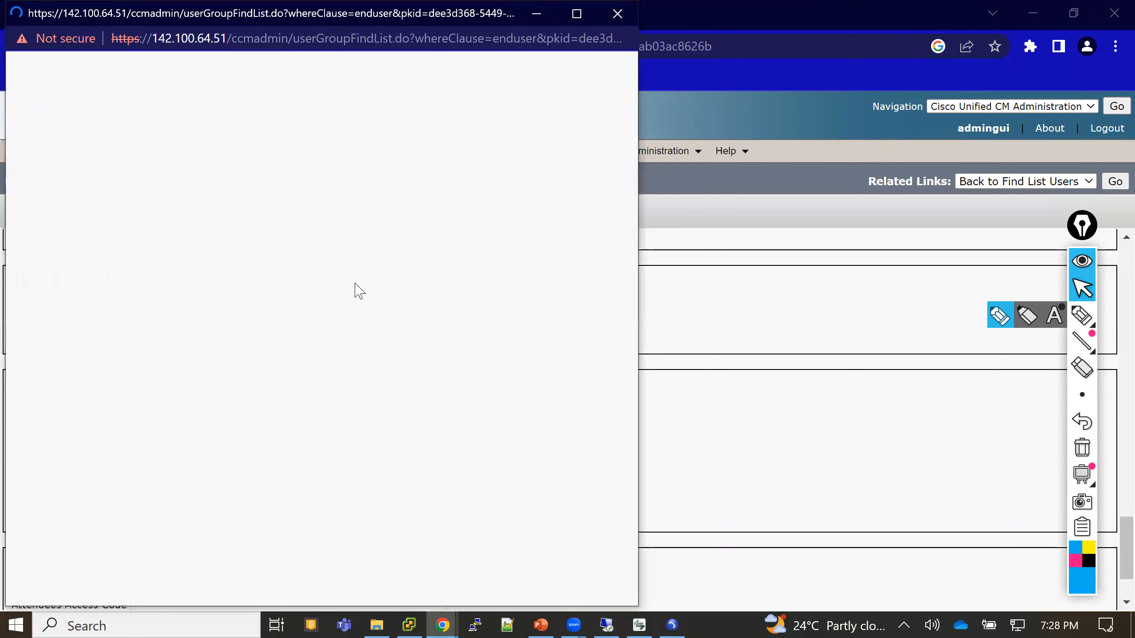
pyautogui.click(290, 131)
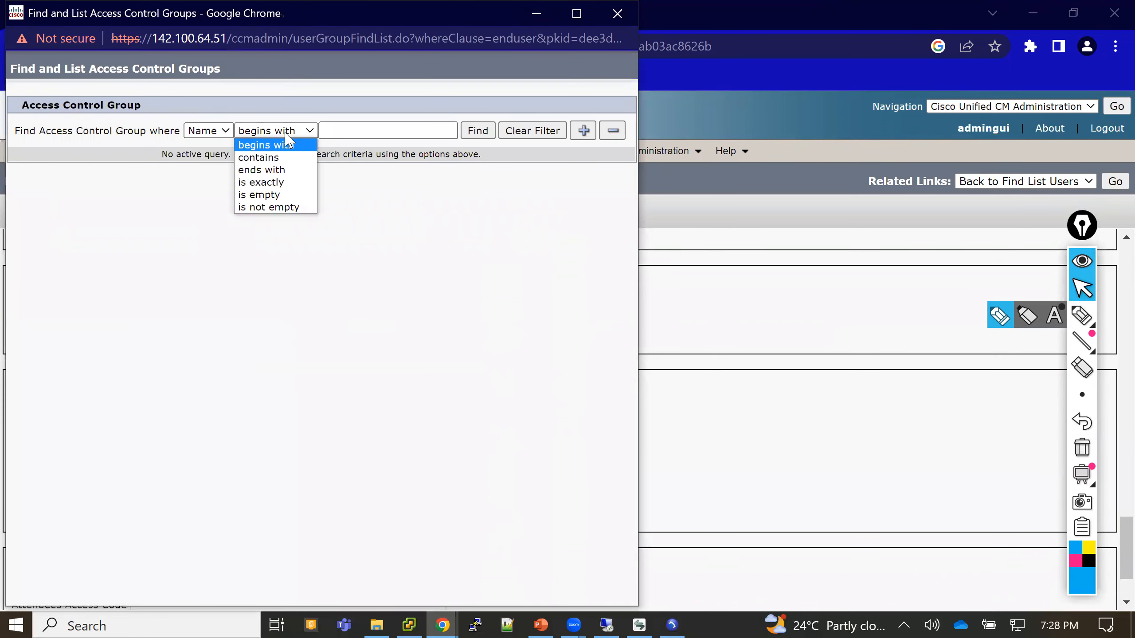
pyautogui.click(280, 157)
pyautogui.click(349, 130)
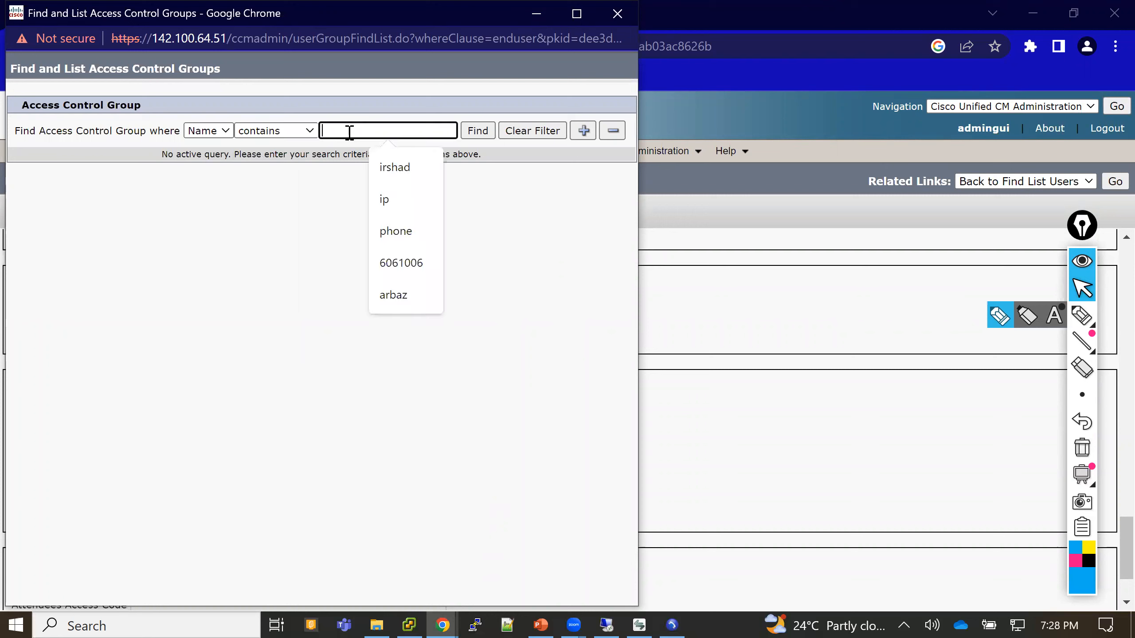
pyautogui.write('phone')
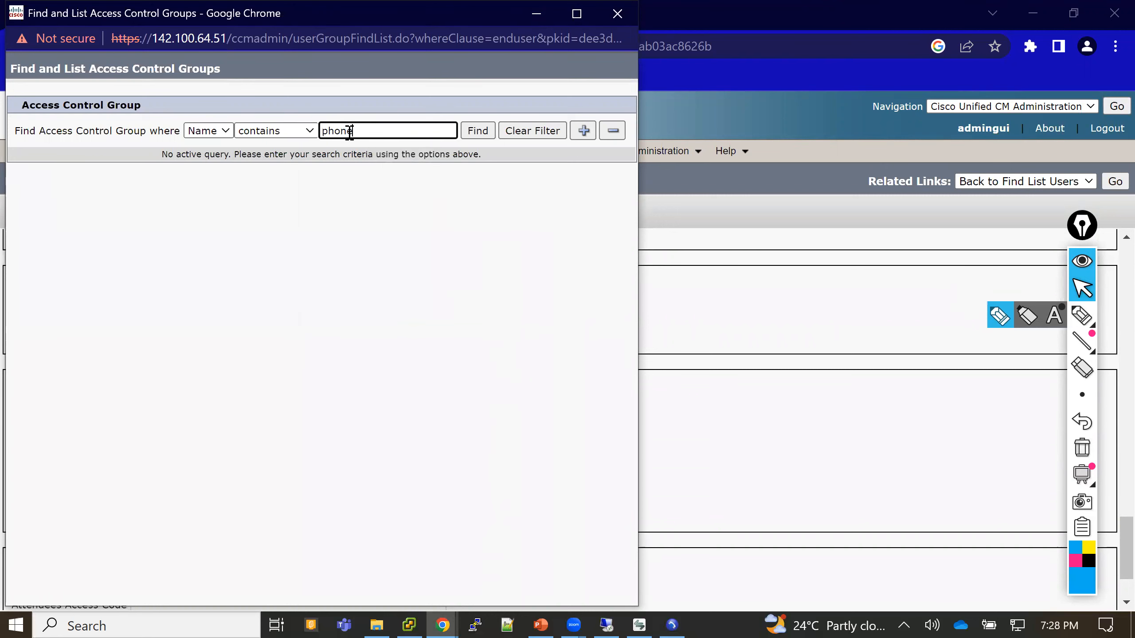
pyautogui.press('Return')
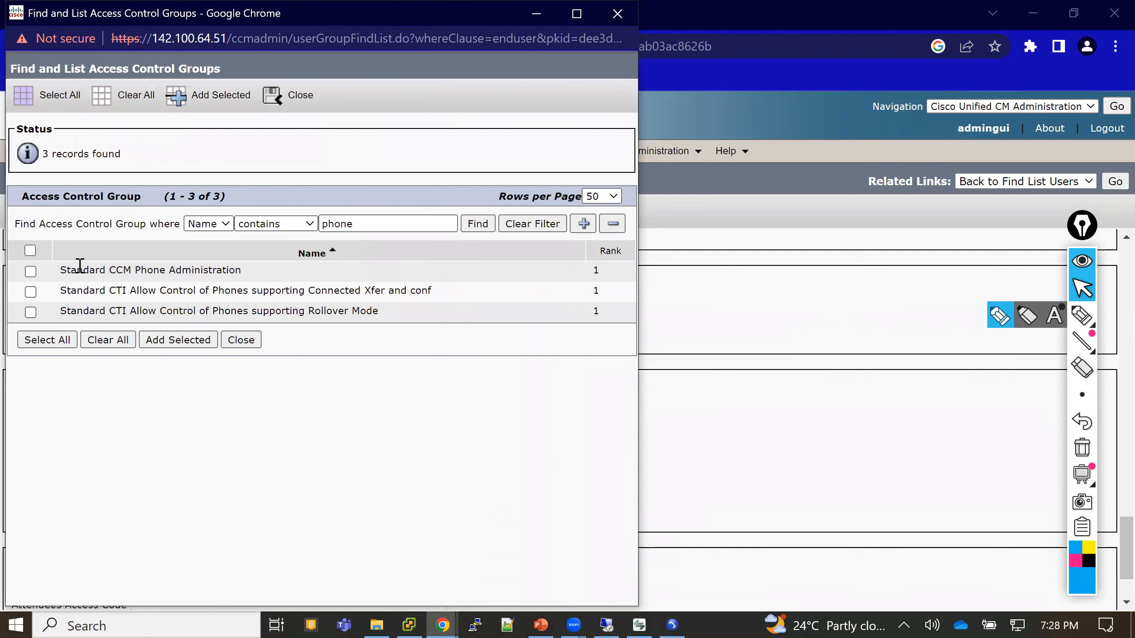
# - Add Standard CCM Phone Administration to the user, save, and check the new Permissions roles
pyautogui.moveTo(76, 269); pyautogui.dragTo(226, 270)
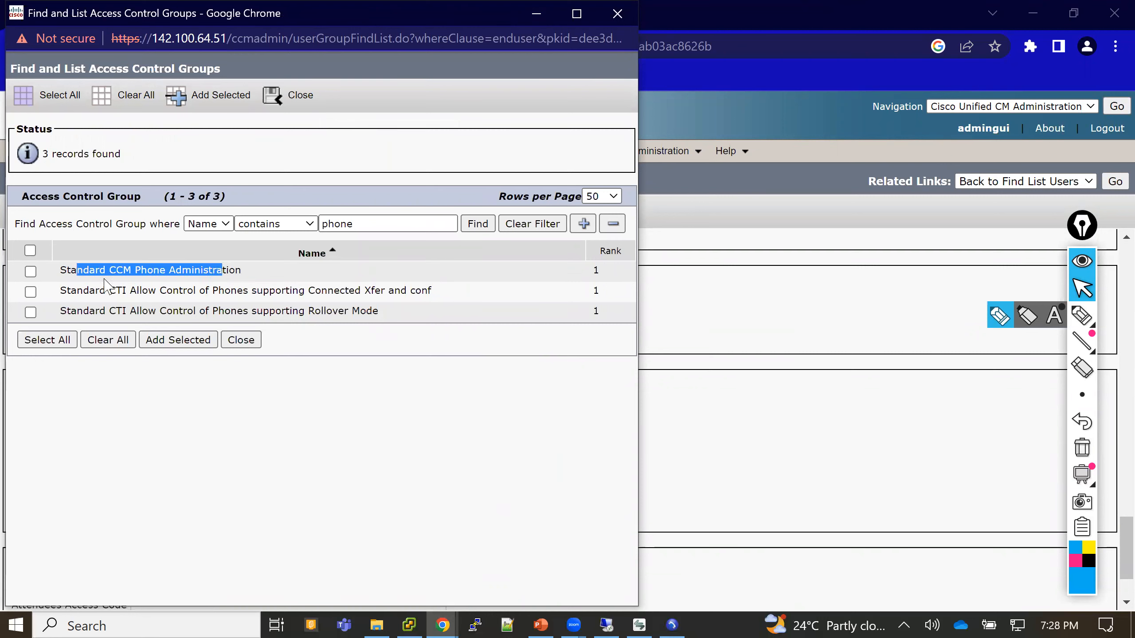
pyautogui.click(32, 273)
pyautogui.click(195, 349)
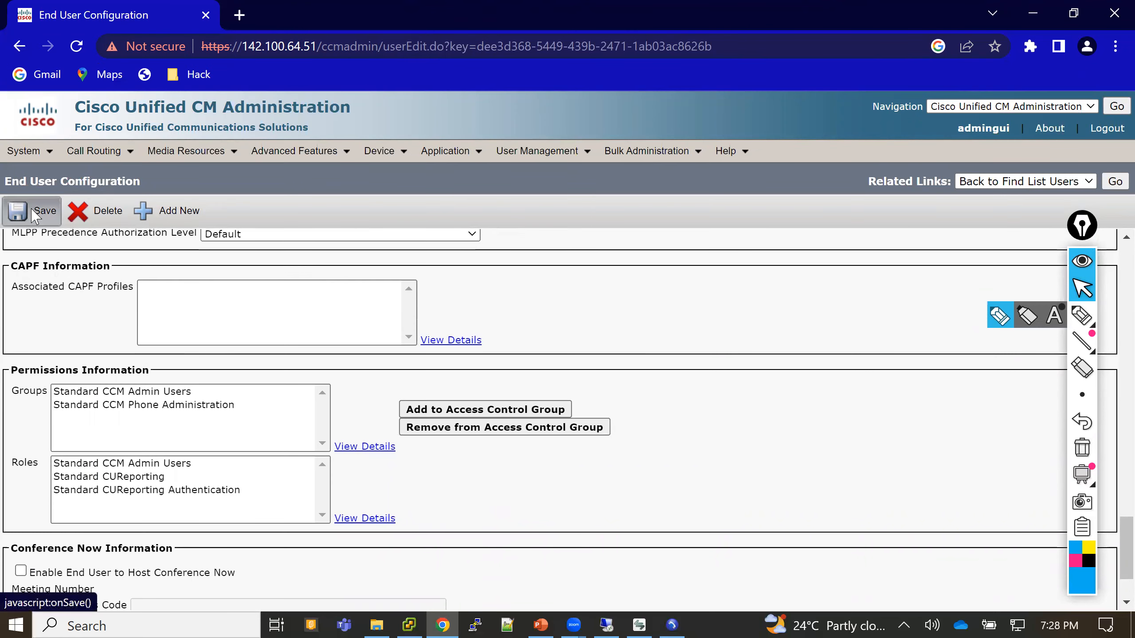
pyautogui.click(36, 216)
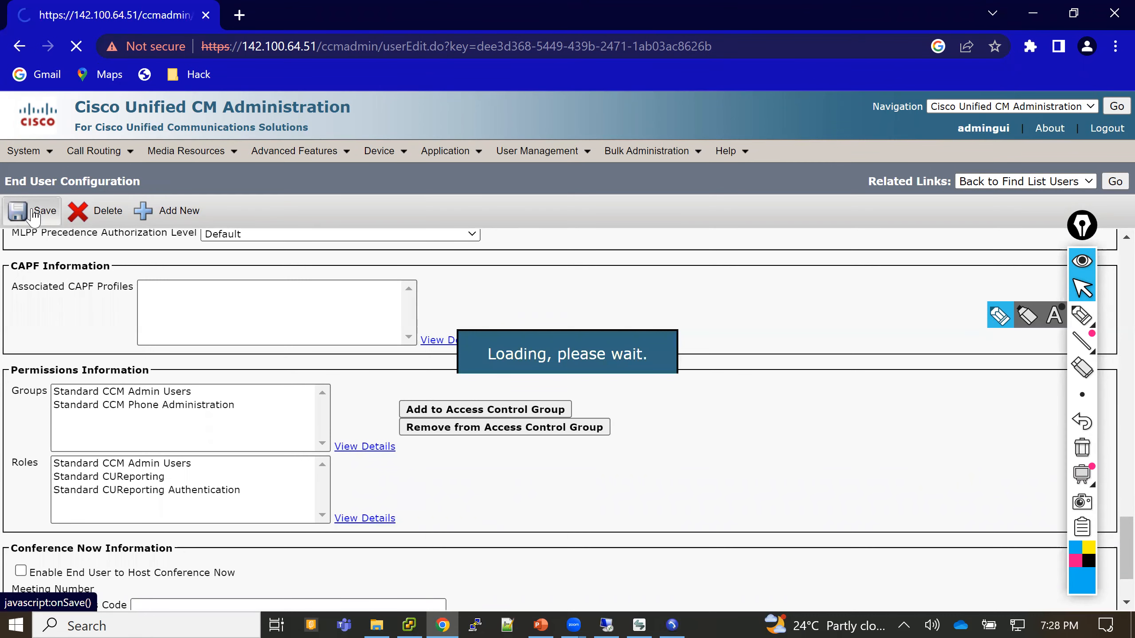
pyautogui.moveTo(1108, 271); pyautogui.dragTo(1107, 545)
pyautogui.click(1109, 551)
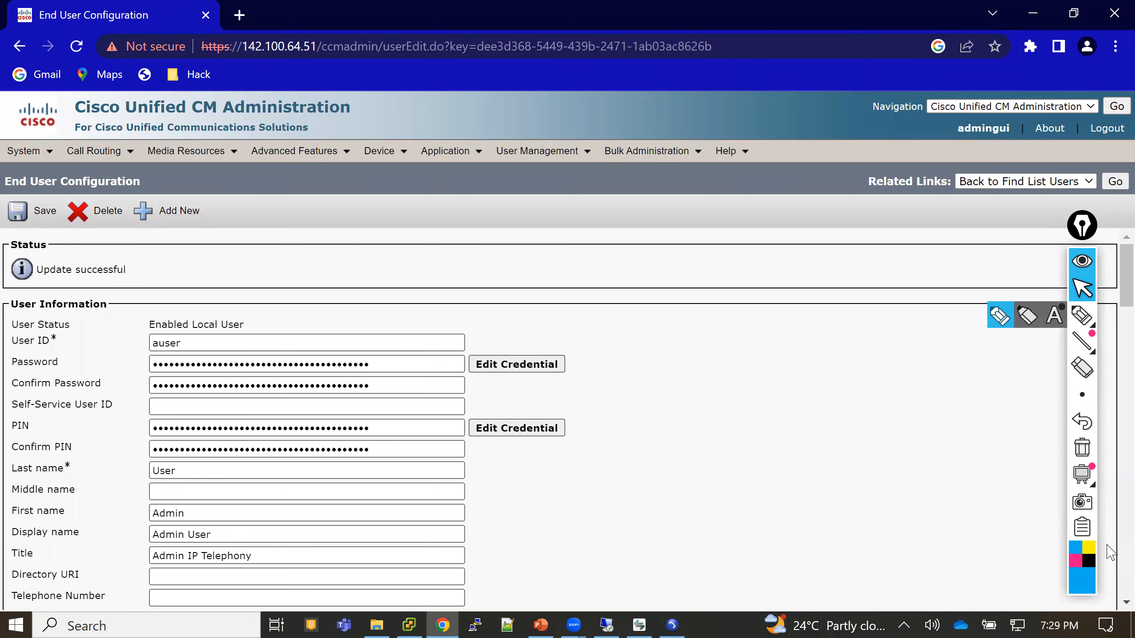
pyautogui.scroll(-15, 1110, 552)
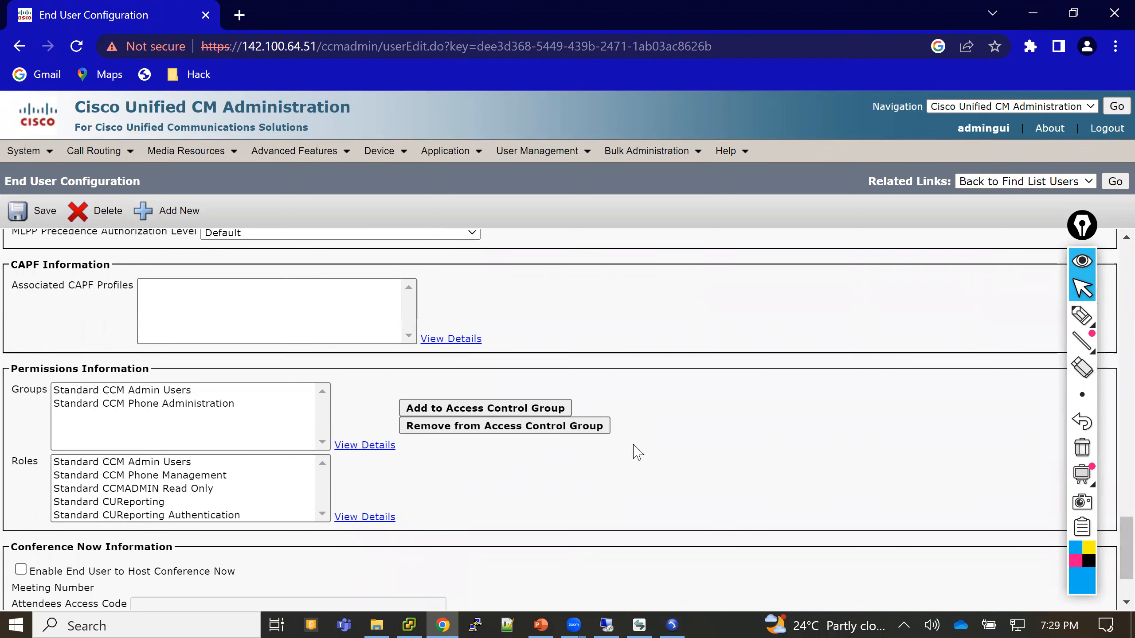
# - Log out of the administrator session and sign back in as auser with its password
pyautogui.click(1107, 129)
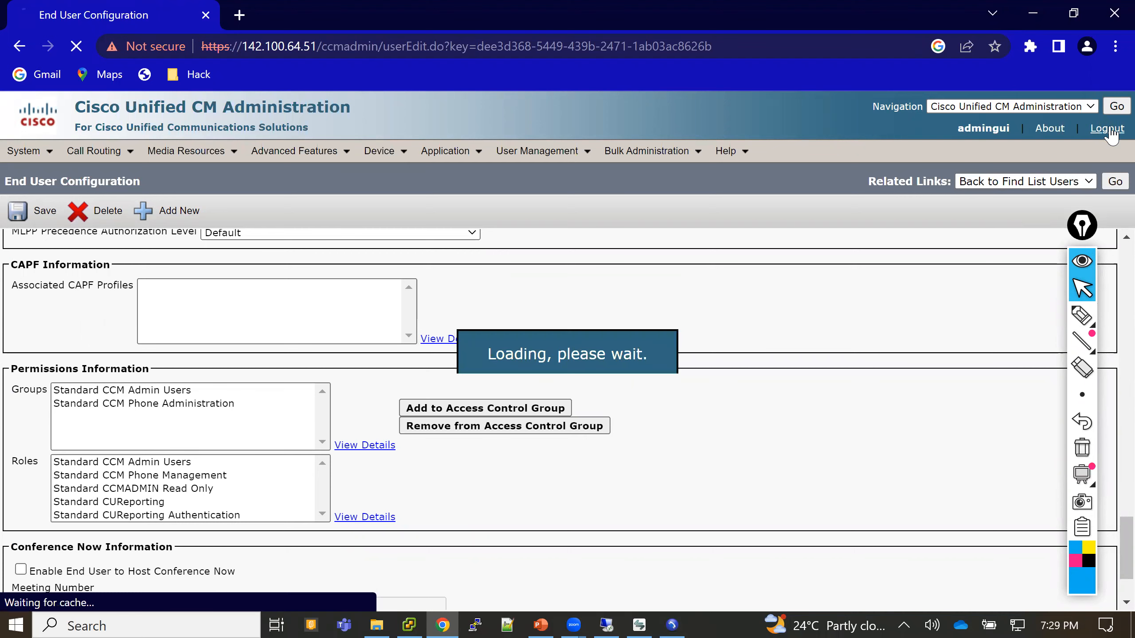
pyautogui.write('auser')
pyautogui.press('Tab')
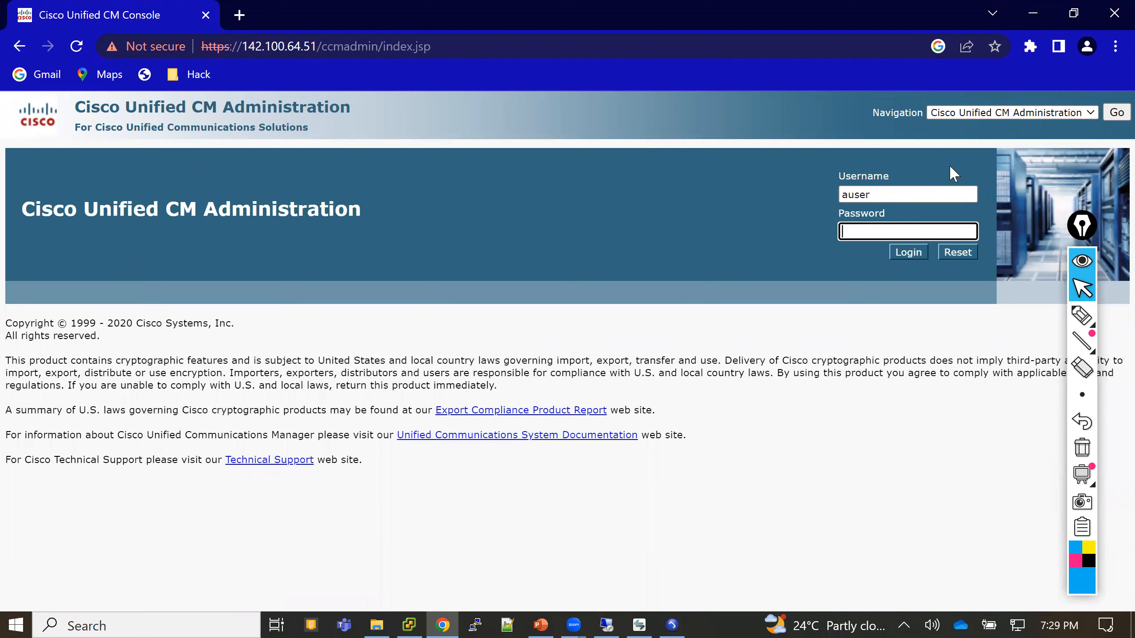
pyautogui.write('cisco')
pyautogui.press('Return')
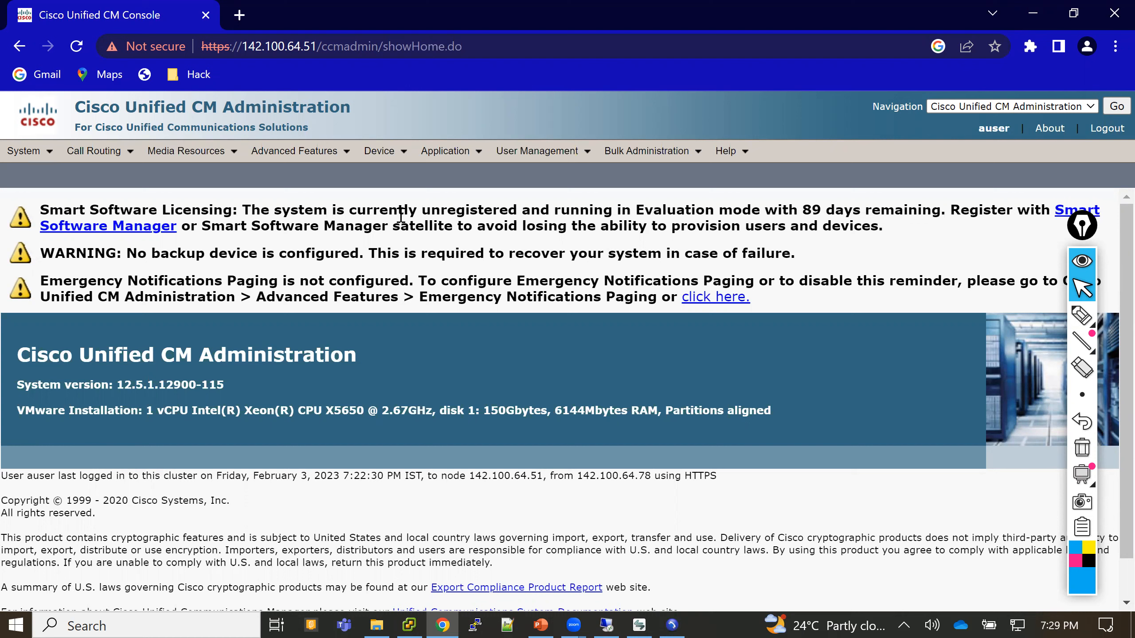
pyautogui.moveTo(396, 159)
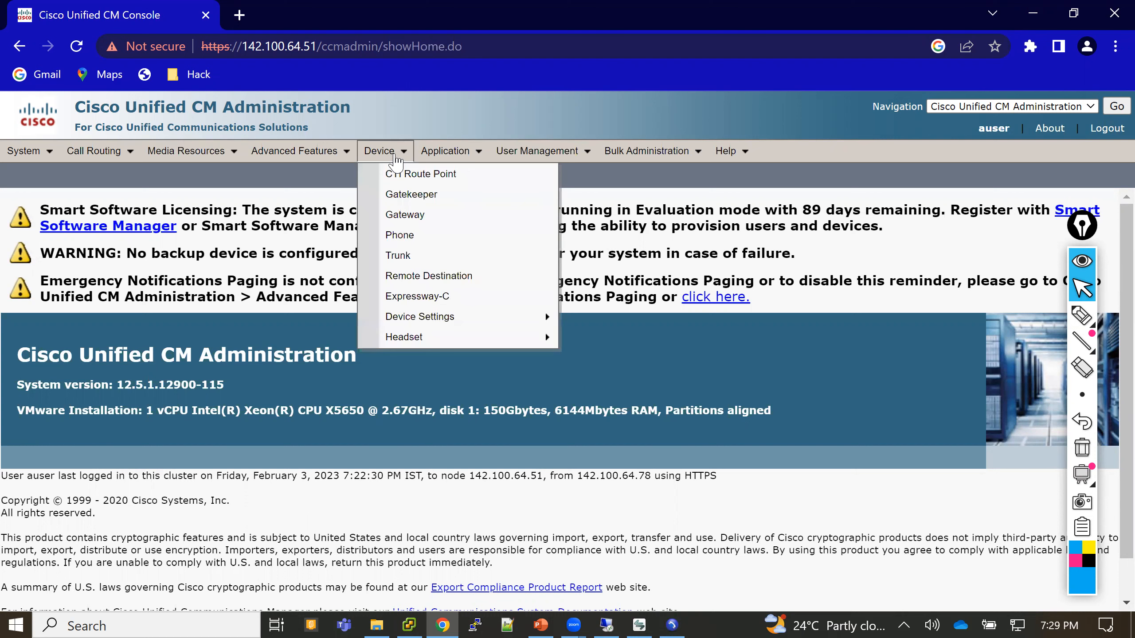
# - List all 11 phones from Device > Phone with an empty Find
pyautogui.click(405, 241)
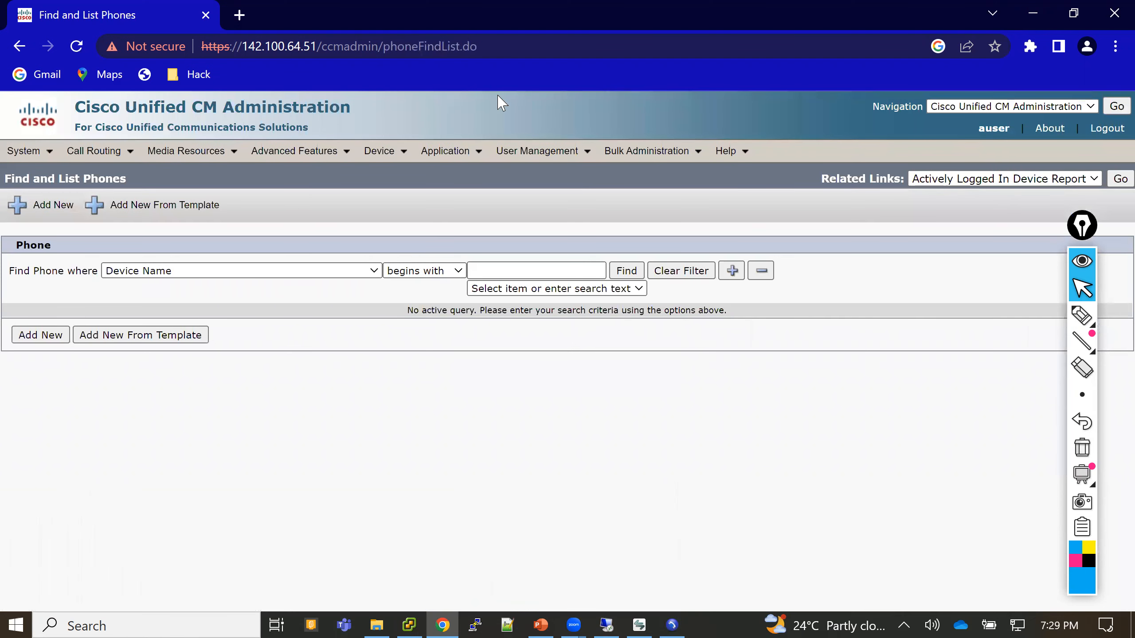
pyautogui.hotkey('alt', 'Tab')
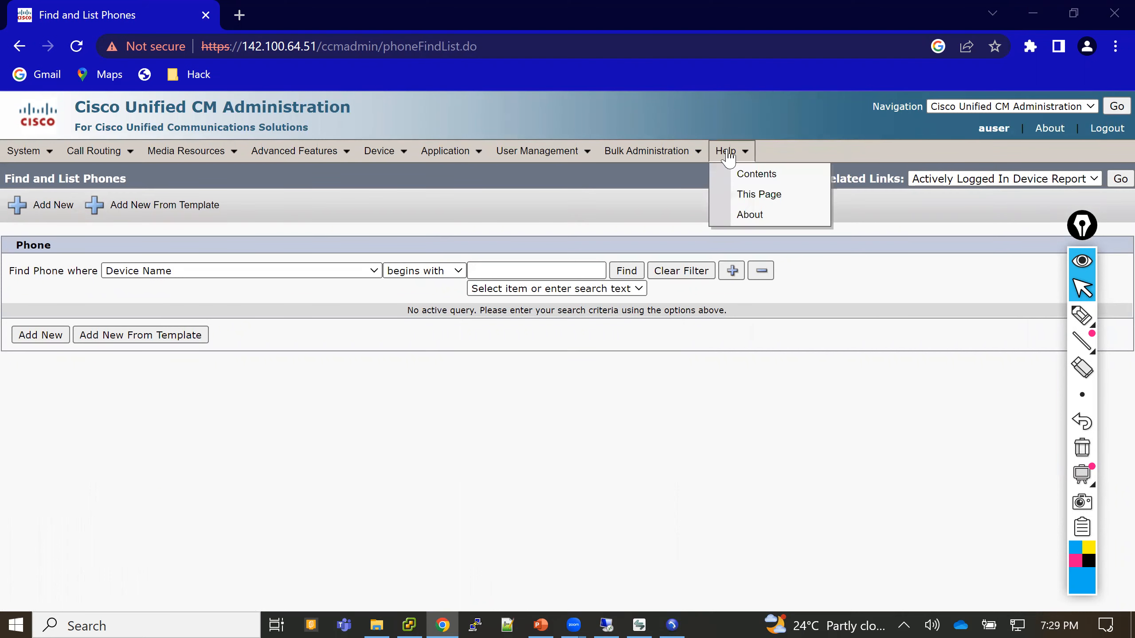
pyautogui.click(633, 276)
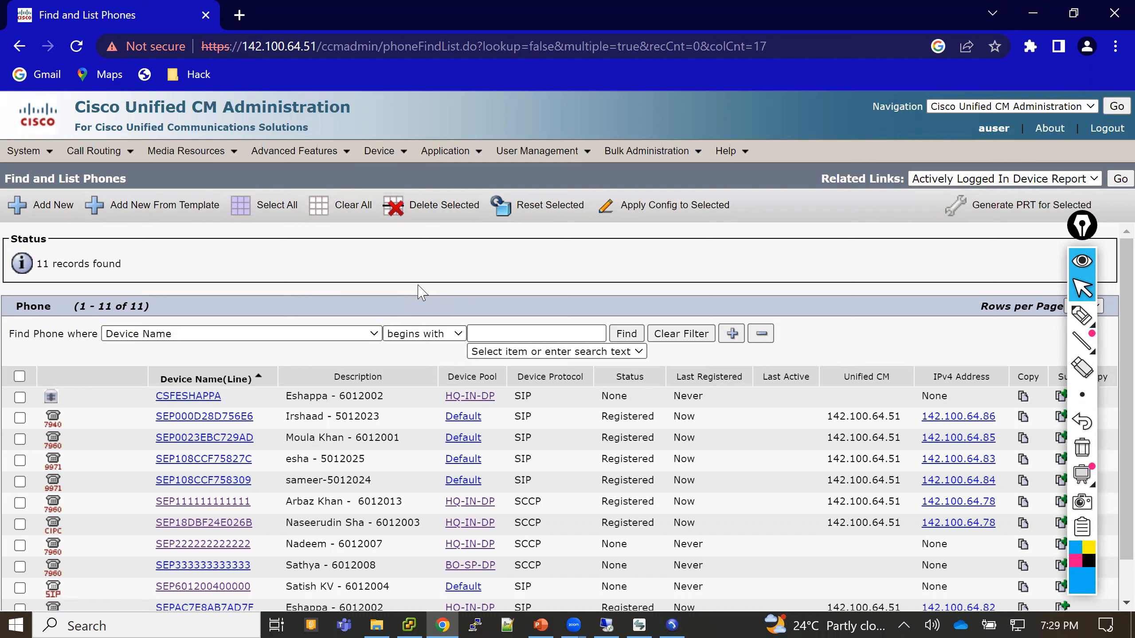
# - List all 3 device pools (BO-SP-DP, Default, HQ-IN-DP) from System > Device Pool
pyautogui.click(34, 153)
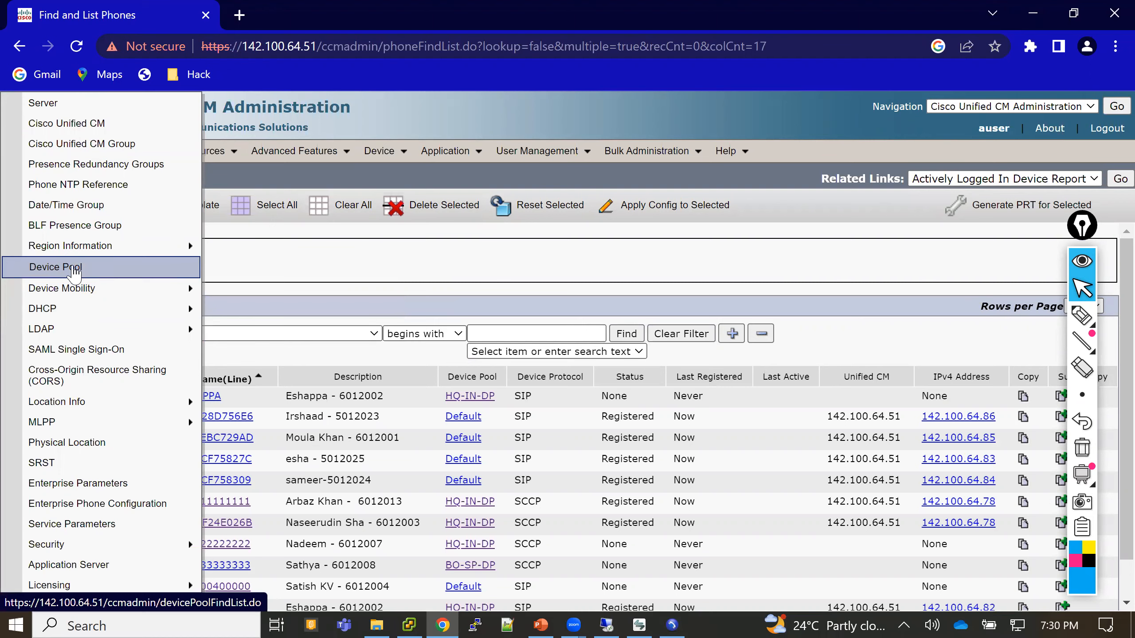
pyautogui.click(73, 269)
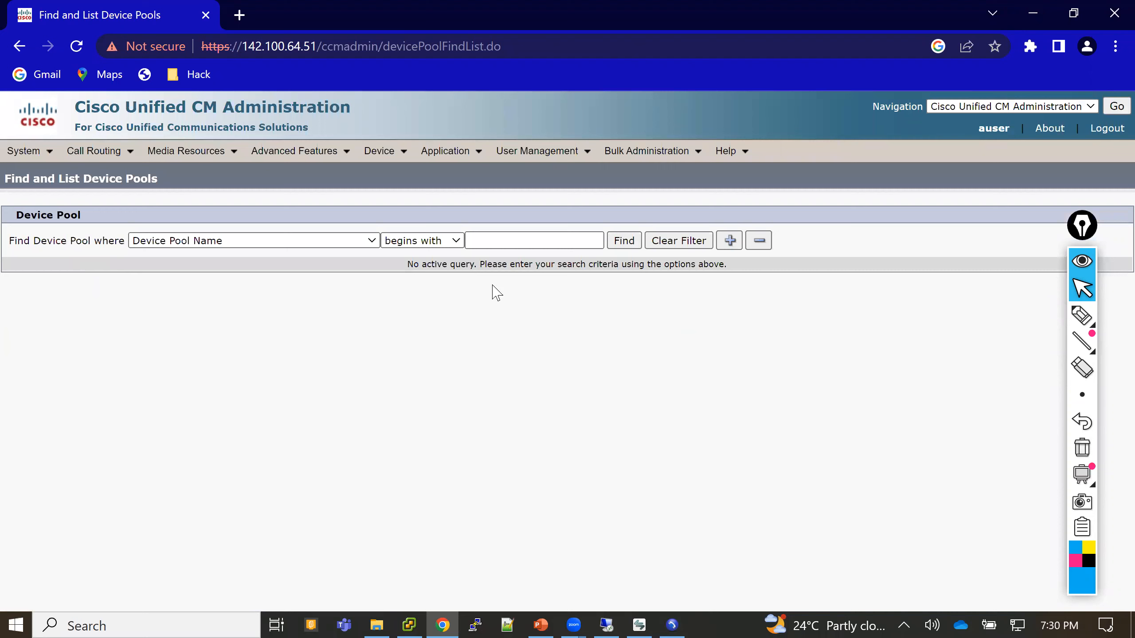
pyautogui.click(626, 242)
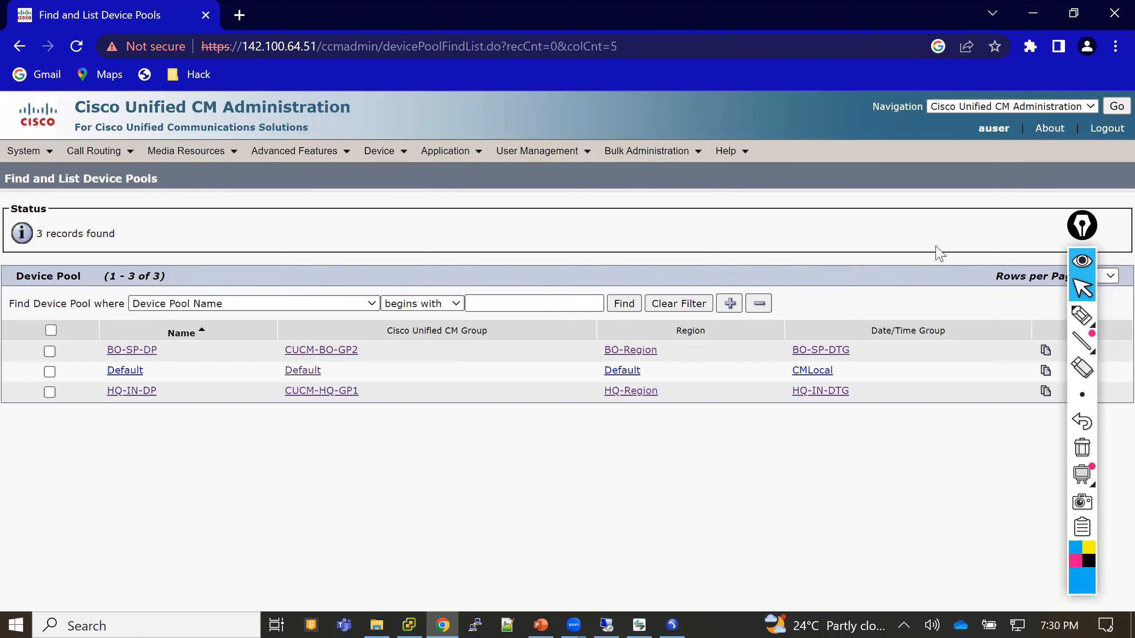
# - Log out of auser, sign back in as admingui with its password, and minimize the browser
pyautogui.click(1104, 129)
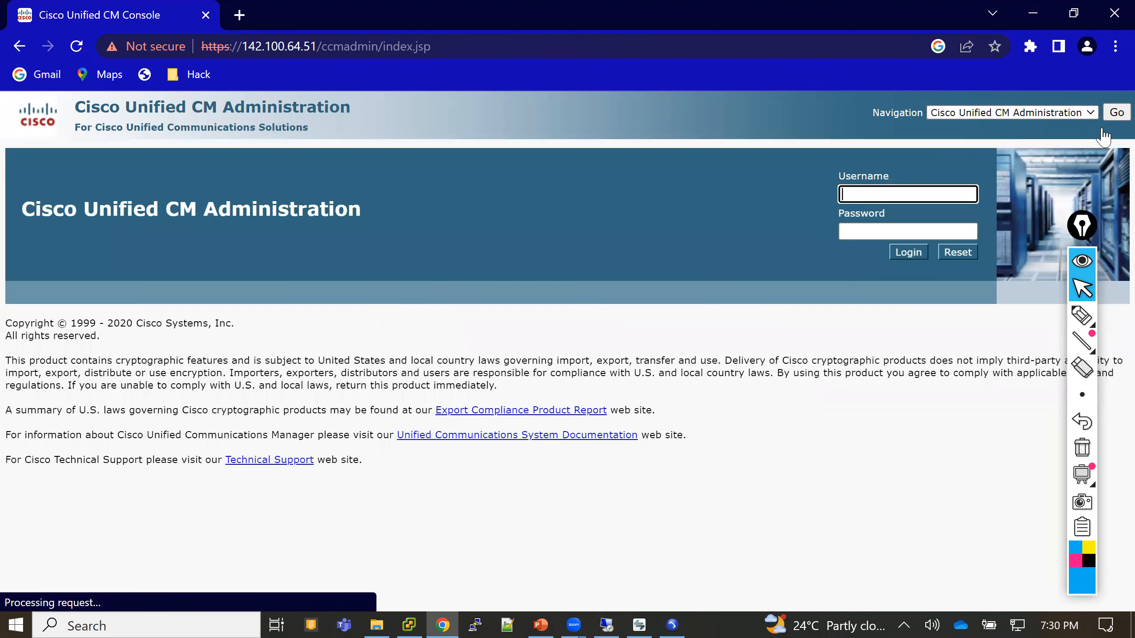
pyautogui.write('admin')
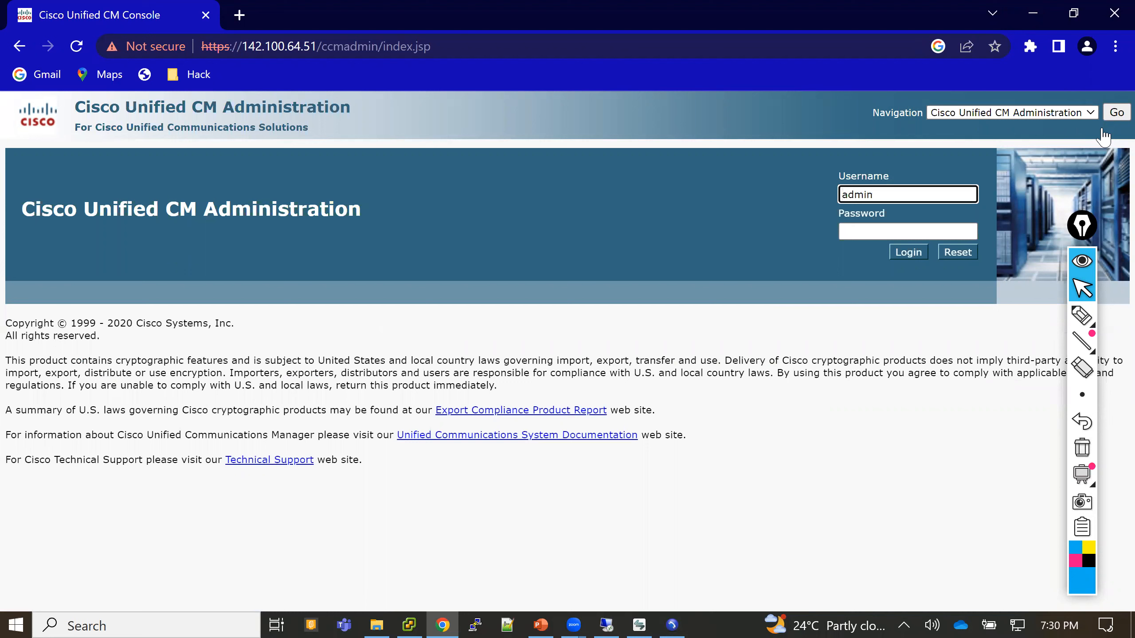
pyautogui.write('gui')
pyautogui.press('Tab')
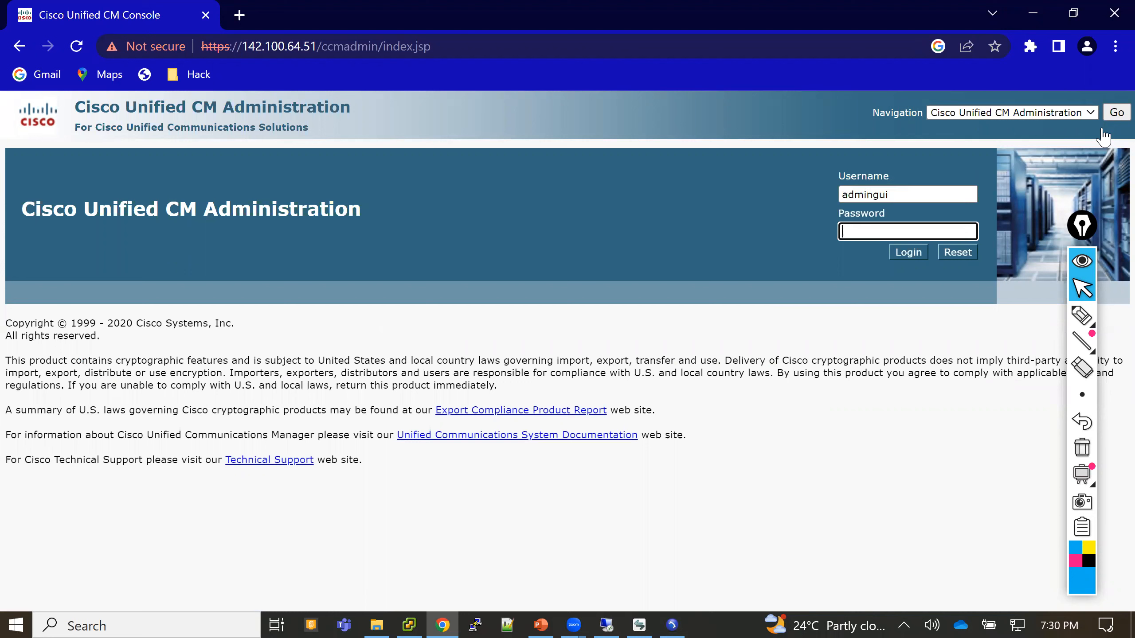
pyautogui.write('••••••••••')
pyautogui.press('Return')
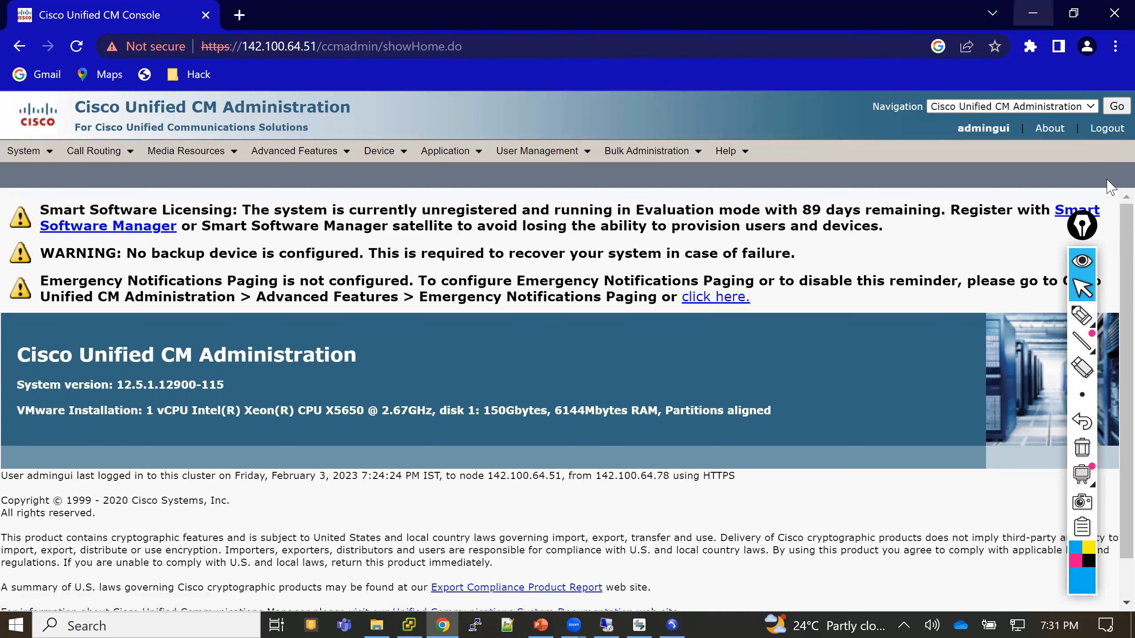
pyautogui.click(1033, 13)
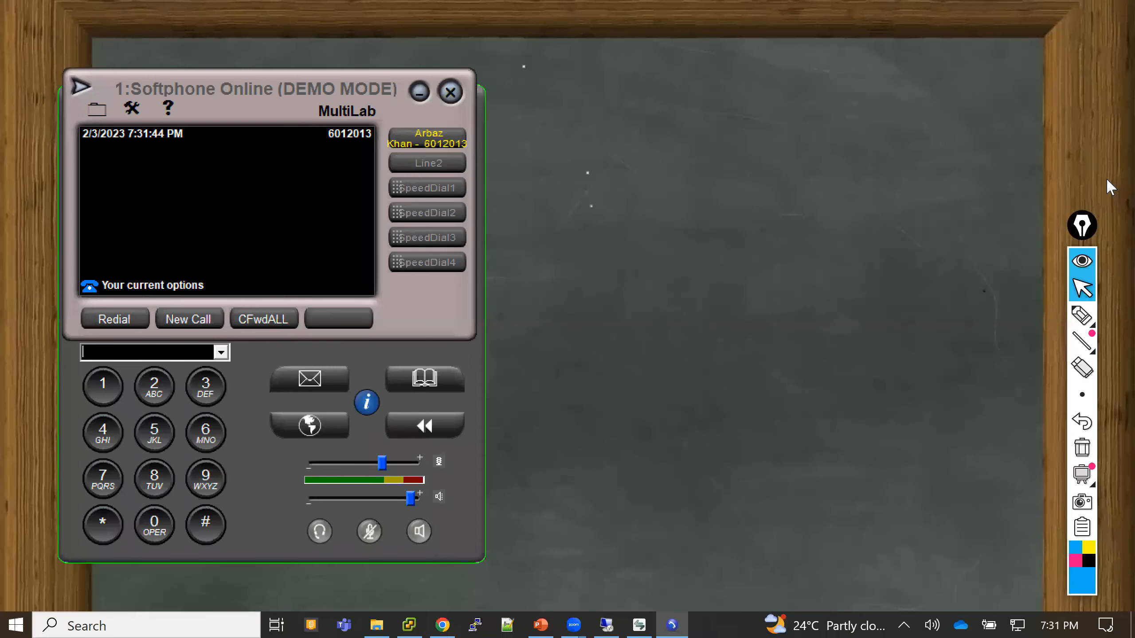
# - Minimize the softphone and select the red highlighter from the annotation toolbar
pyautogui.click(418, 93)
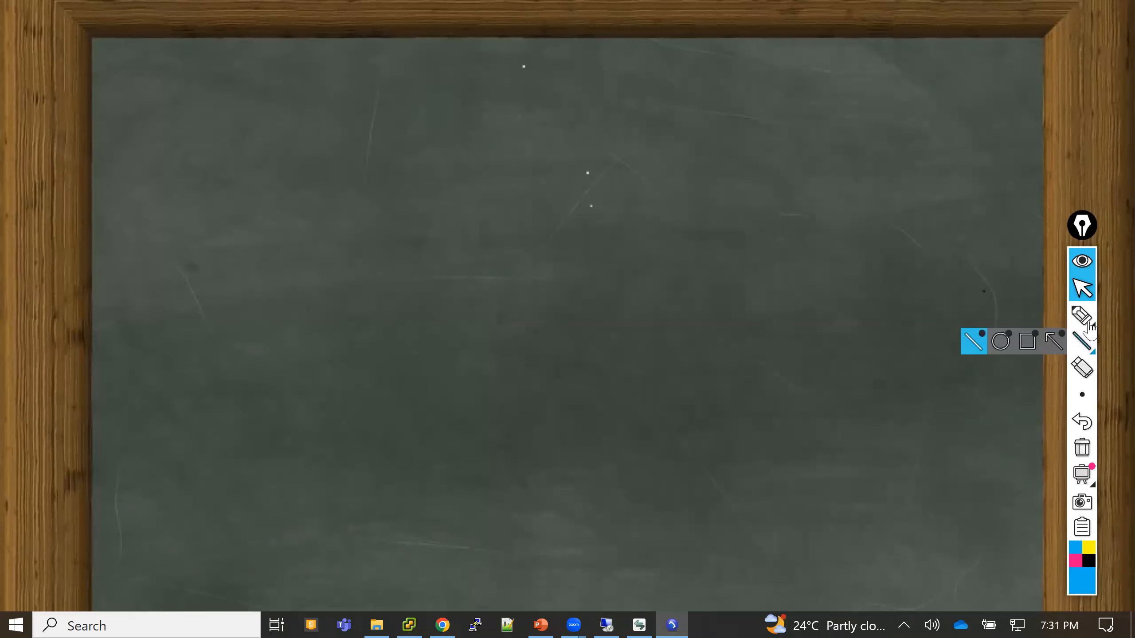
pyautogui.click(1082, 582)
pyautogui.click(1024, 445)
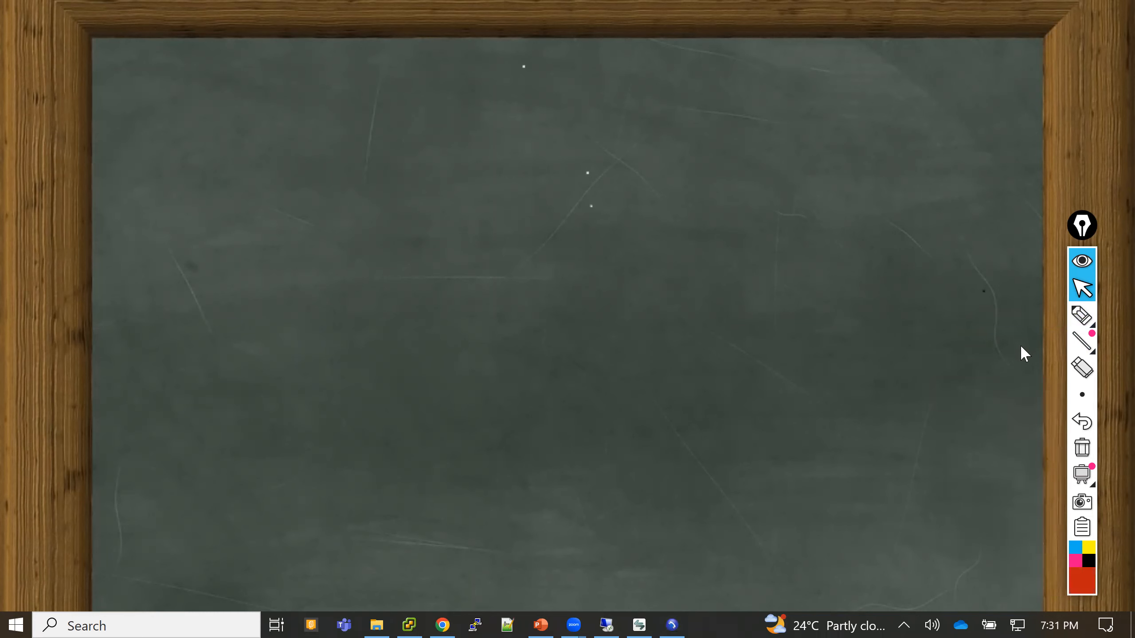
pyautogui.click(1083, 317)
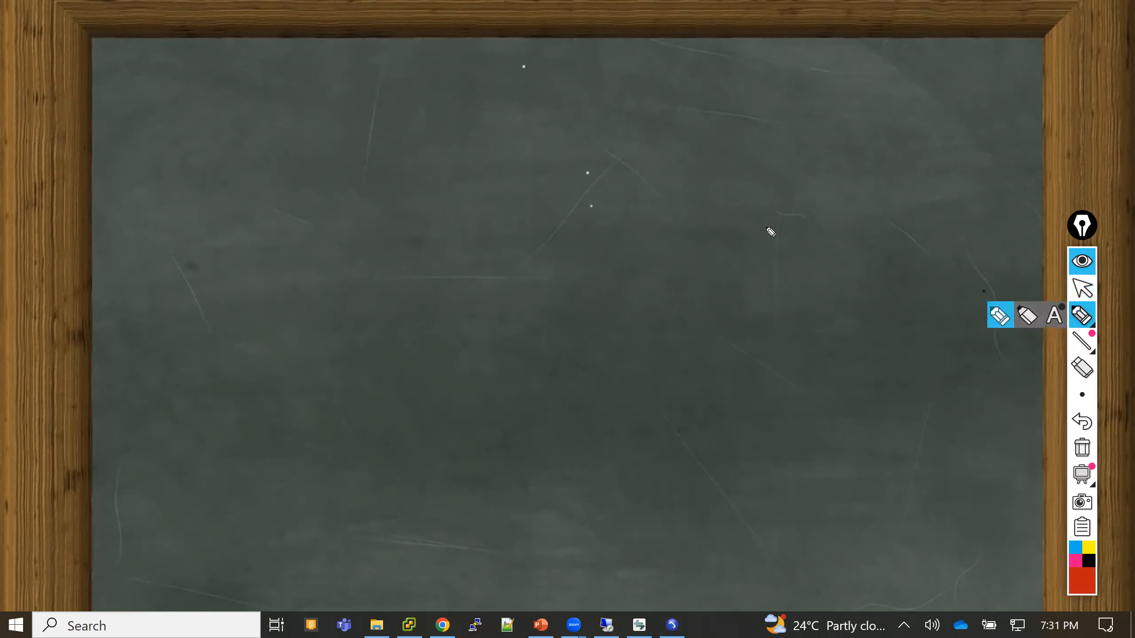
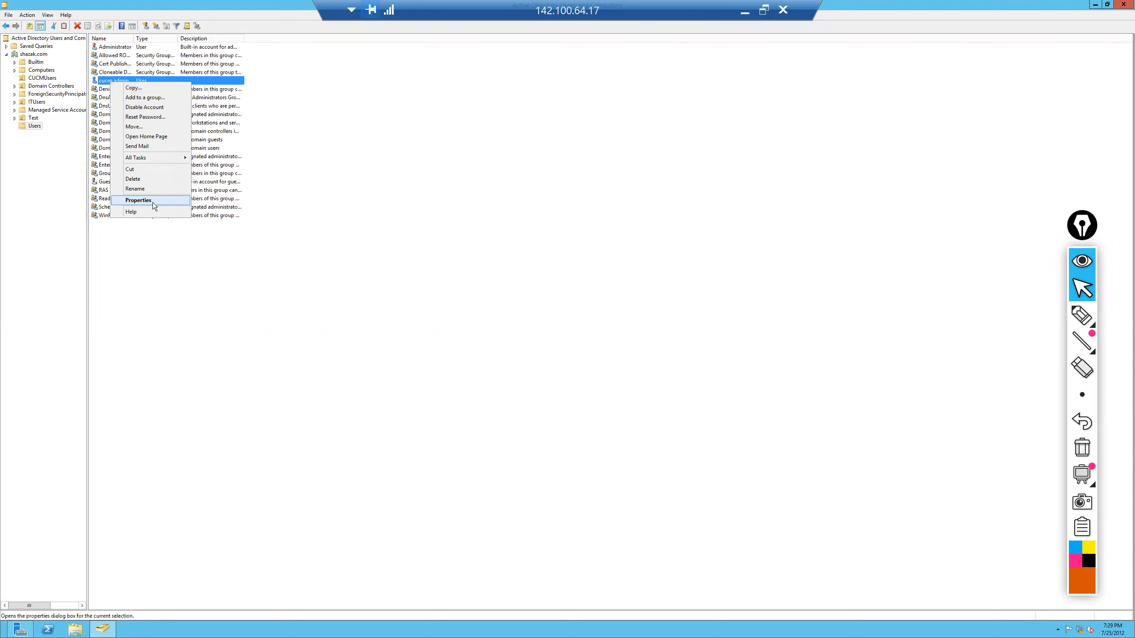
pyautogui.click(153, 203)
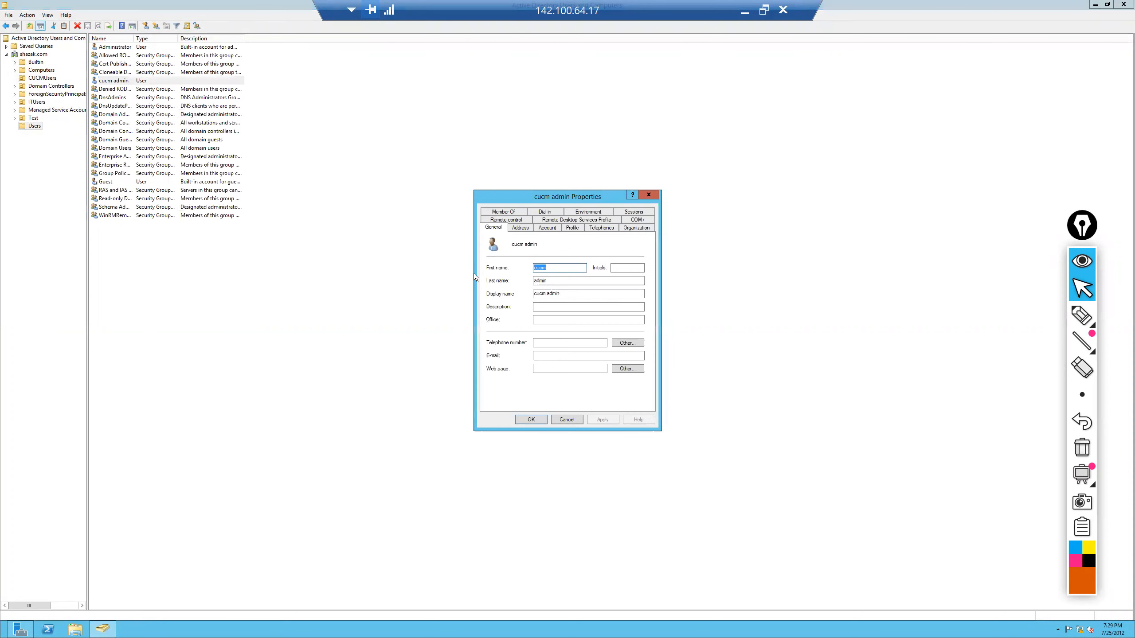
pyautogui.click(520, 228)
pyautogui.click(554, 228)
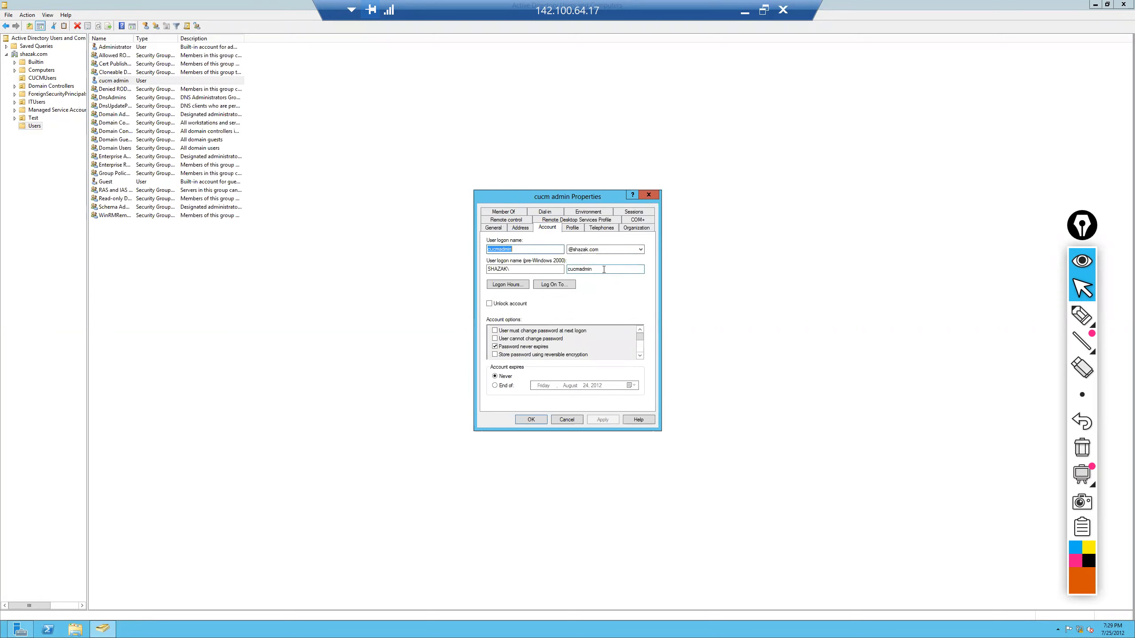
pyautogui.moveTo(604, 271); pyautogui.dragTo(560, 273)
pyautogui.click(649, 195)
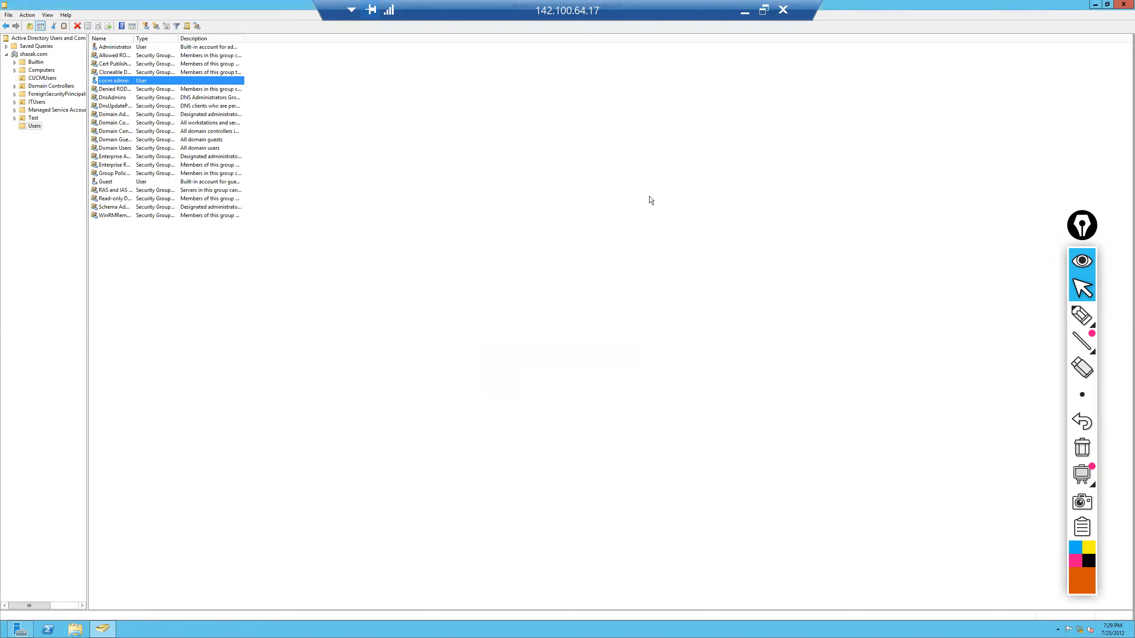
pyautogui.rightClick(121, 81)
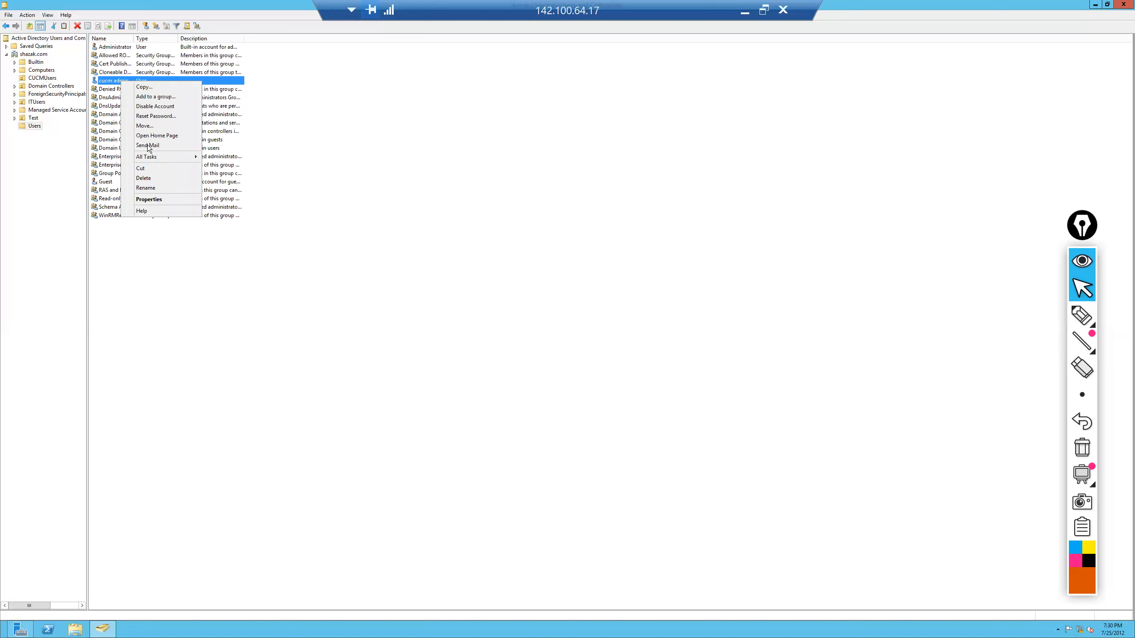
pyautogui.click(150, 200)
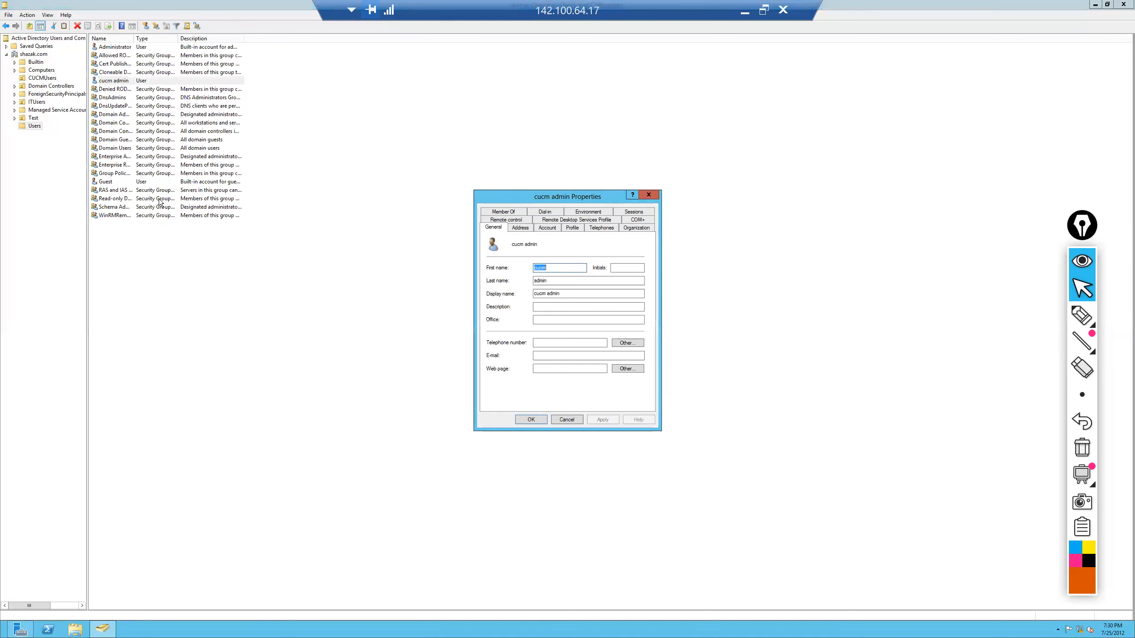
pyautogui.click(514, 213)
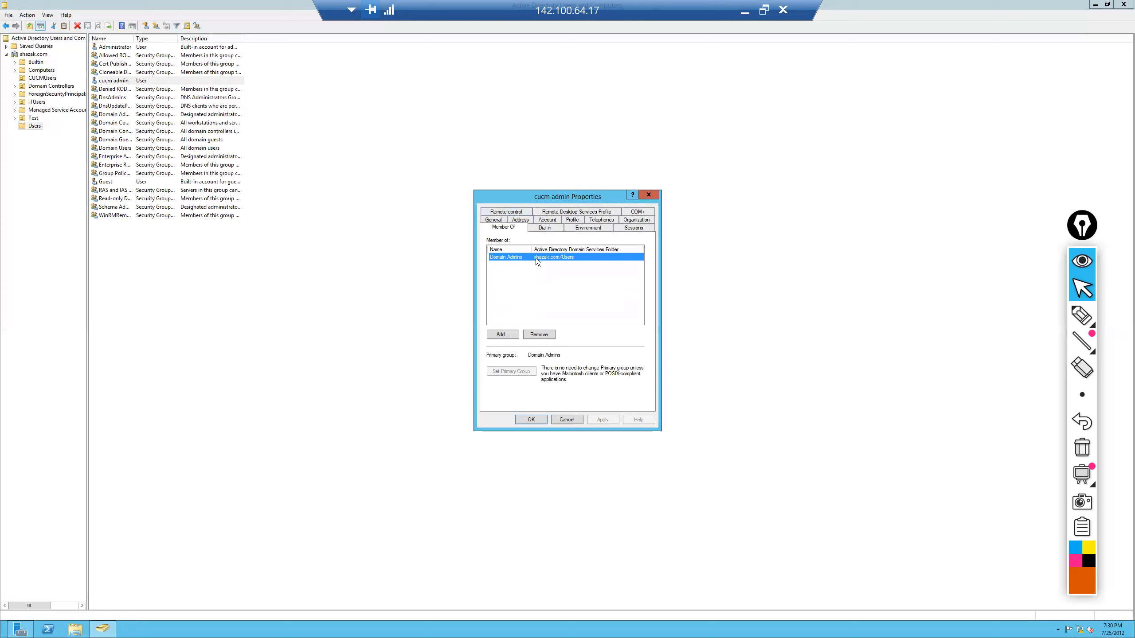
pyautogui.click(649, 196)
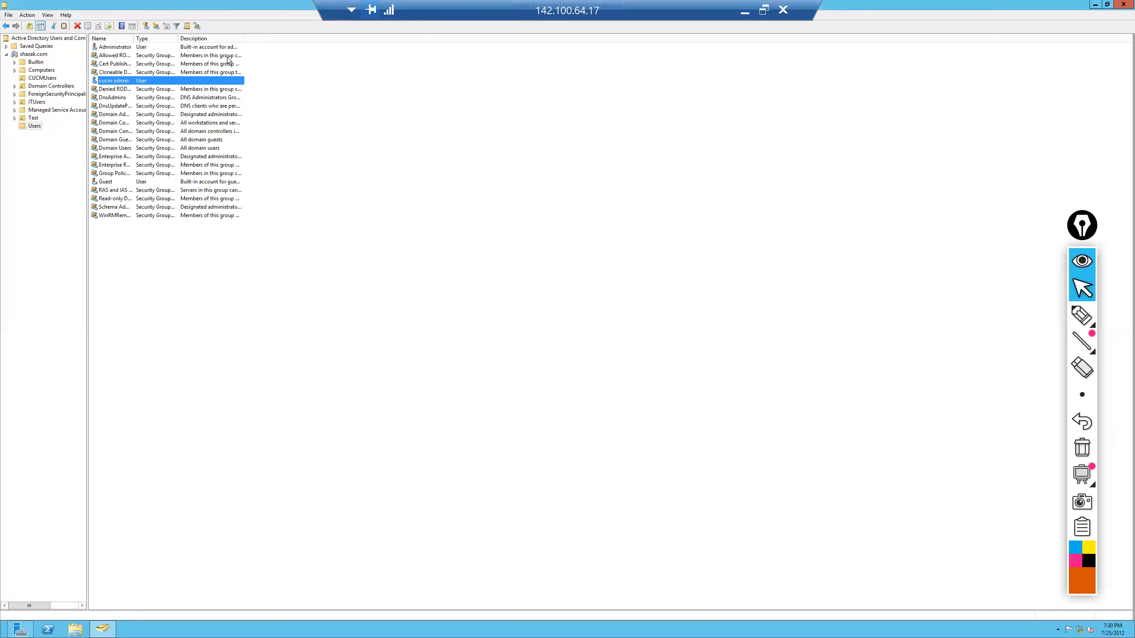
# - Reset the cucm admin account's password in Active Directory and acknowledge the confirmation
pyautogui.rightClick(103, 84)
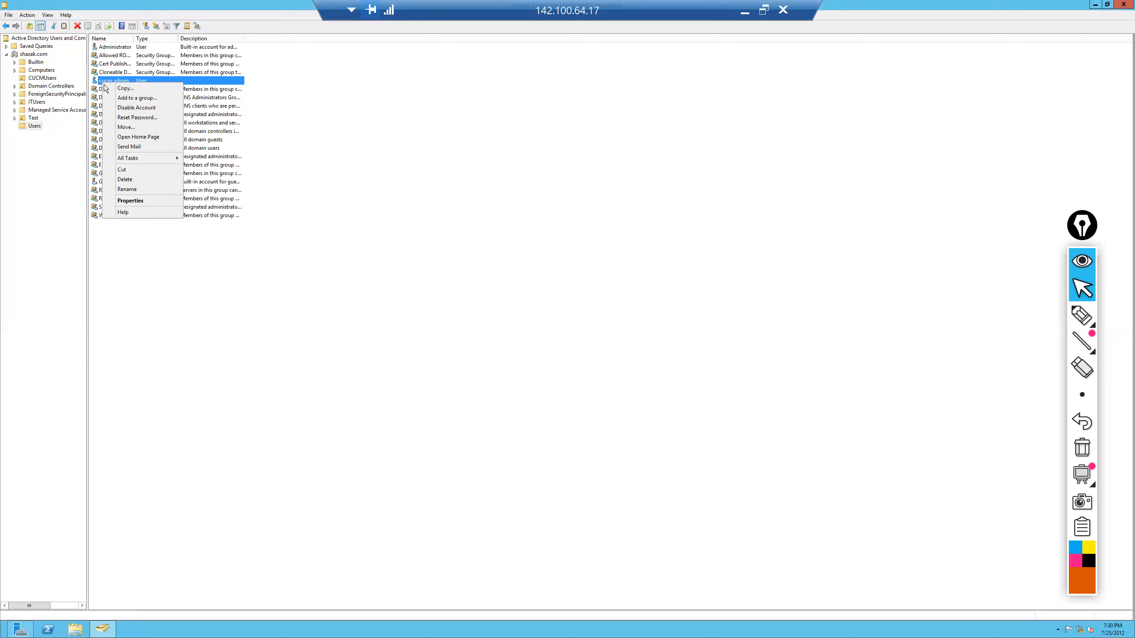
pyautogui.click(130, 117)
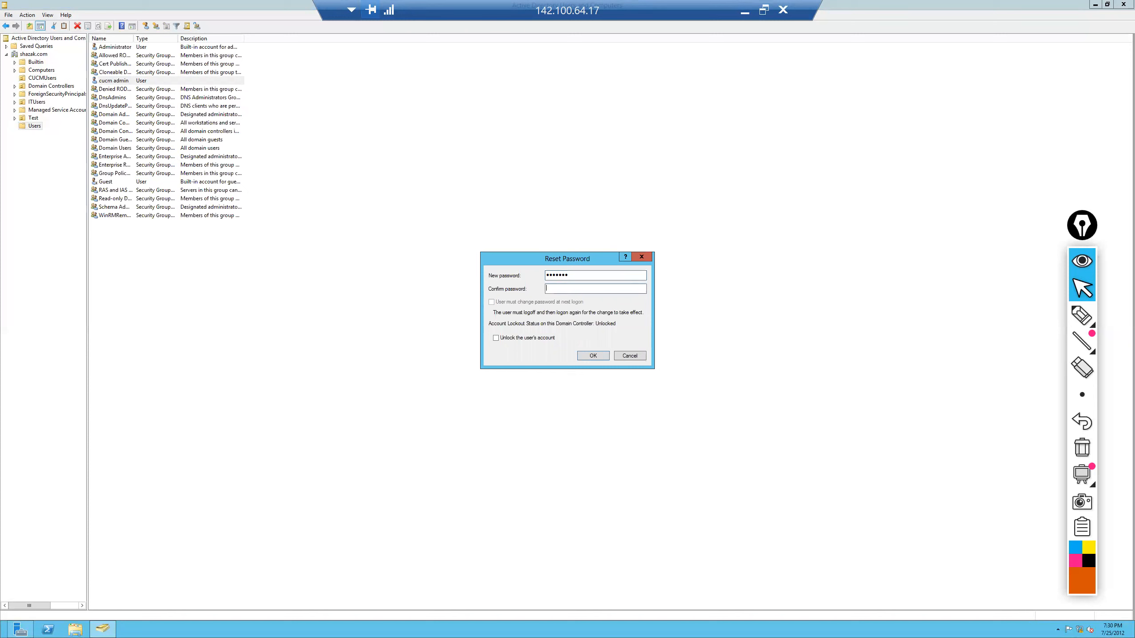
pyautogui.write('•••')
pyautogui.click(593, 356)
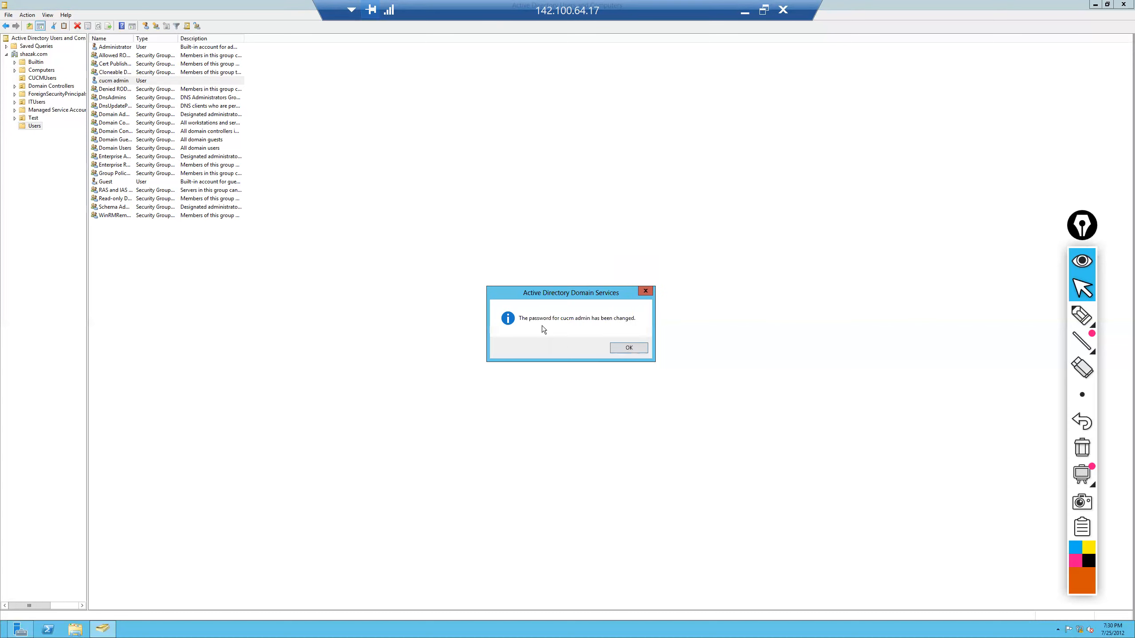
pyautogui.click(633, 349)
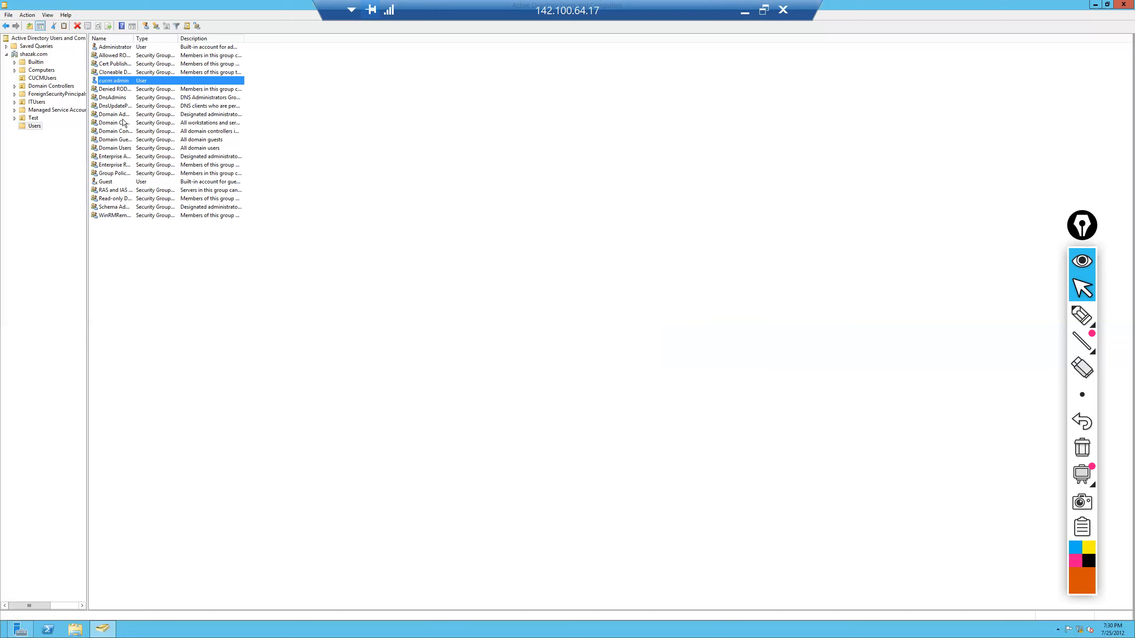
# - Review the CUCMUsers folder and the Users container, then minimize the remote desktop session
pyautogui.click(40, 78)
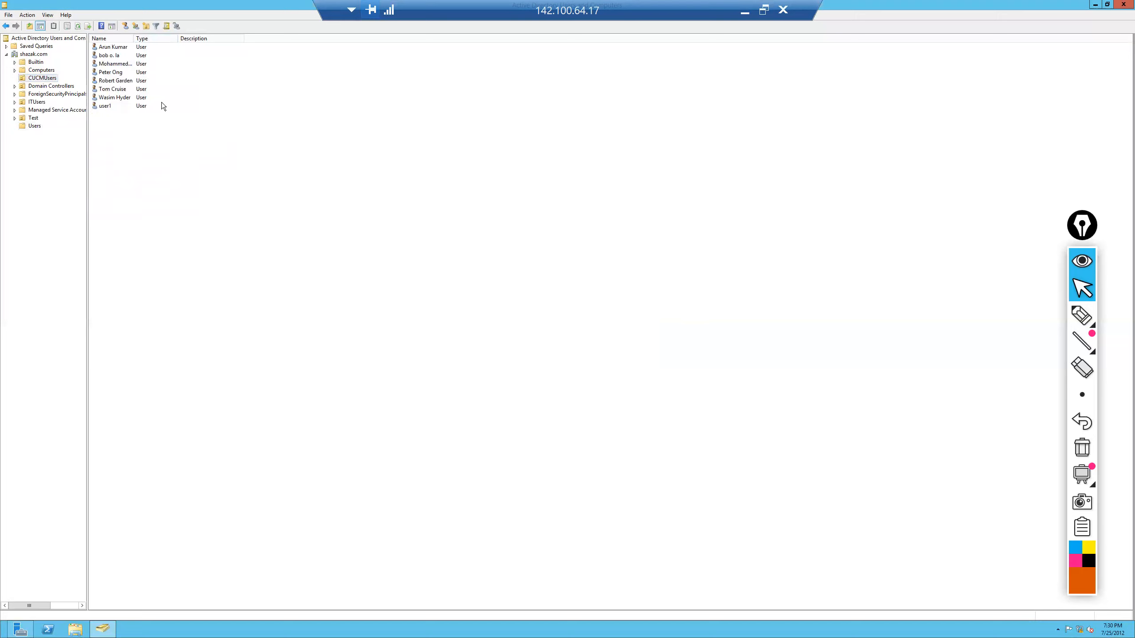
pyautogui.click(36, 126)
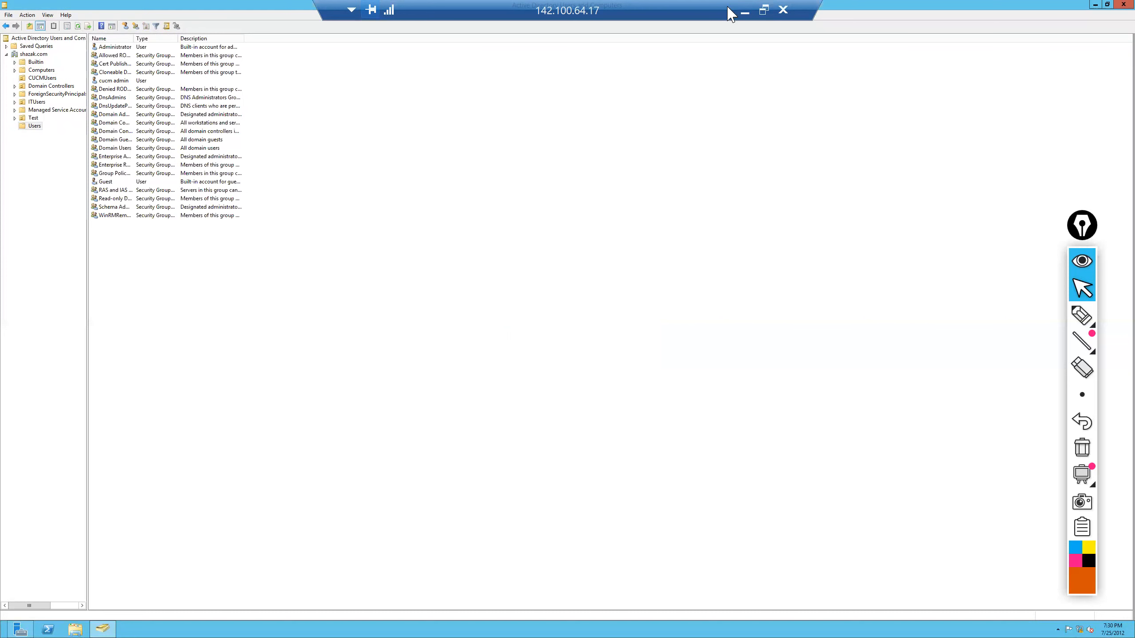
pyautogui.hotkey('alt', 'Tab')
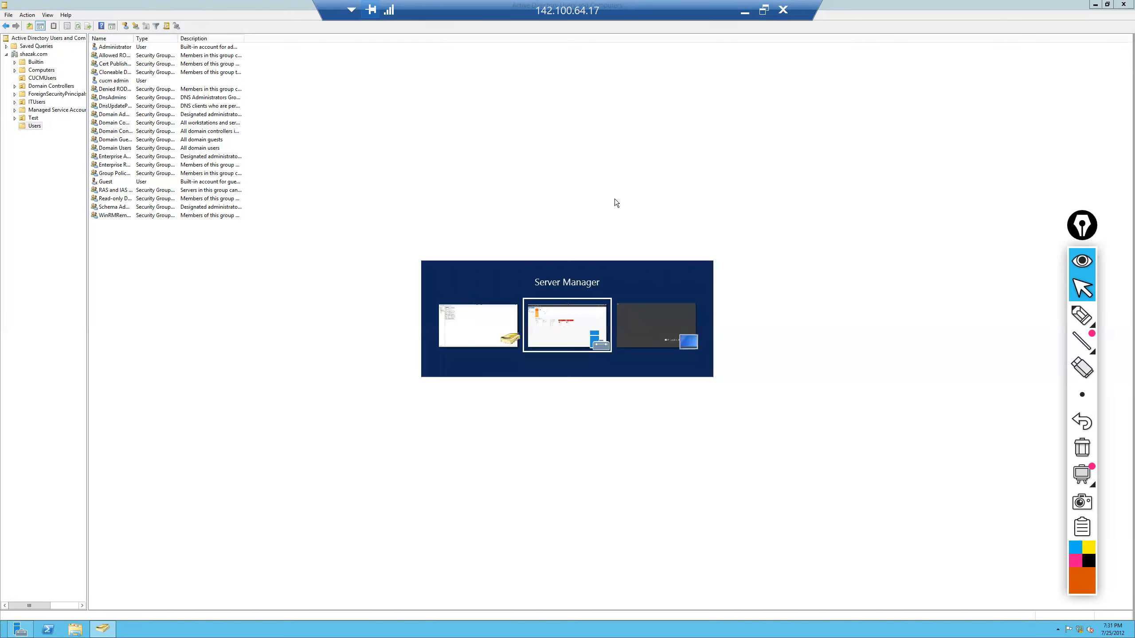
pyautogui.hotkey('alt', 'Tab')
pyautogui.hotkey('alt', 'Tab')
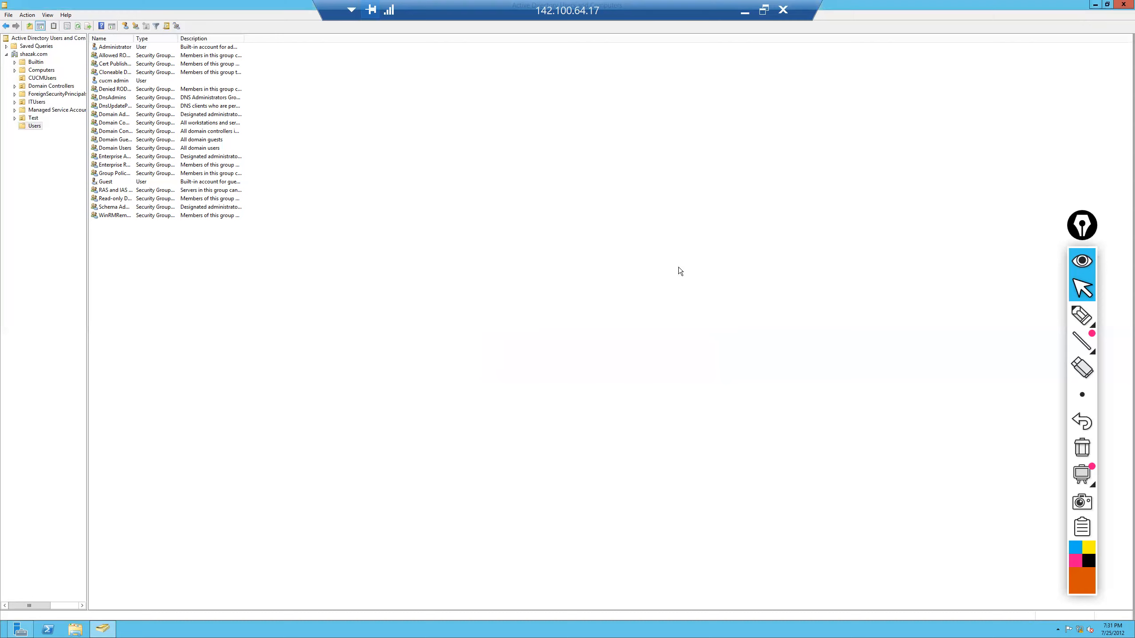
pyautogui.click(744, 14)
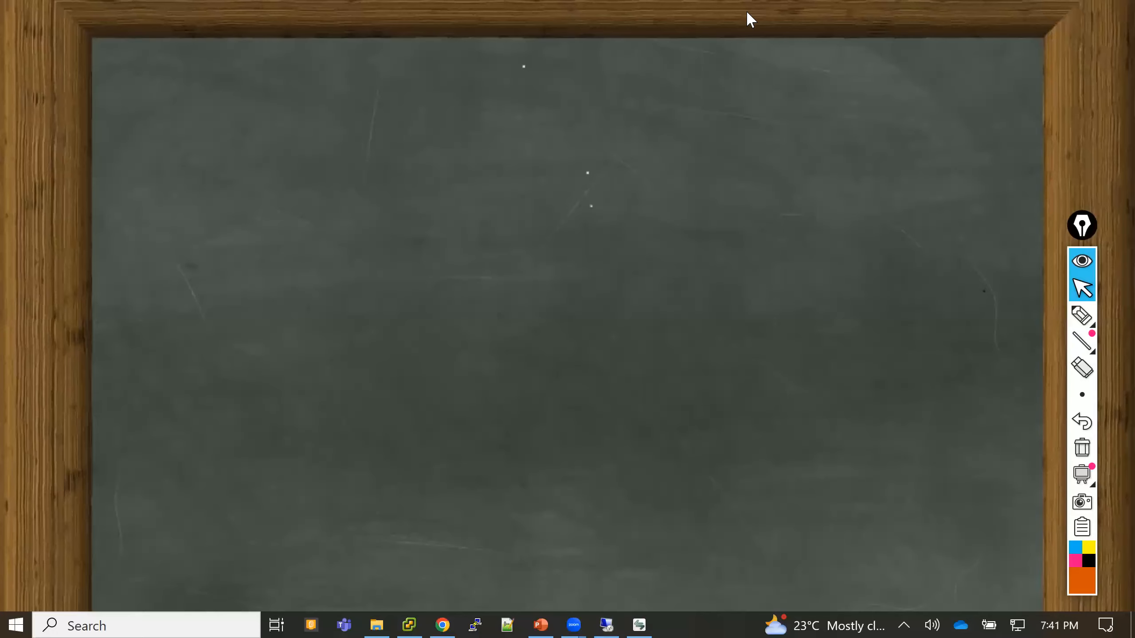
# - Go to System > LDAP > LDAP System in Cisco Unified CM Administration
pyautogui.click(446, 614)
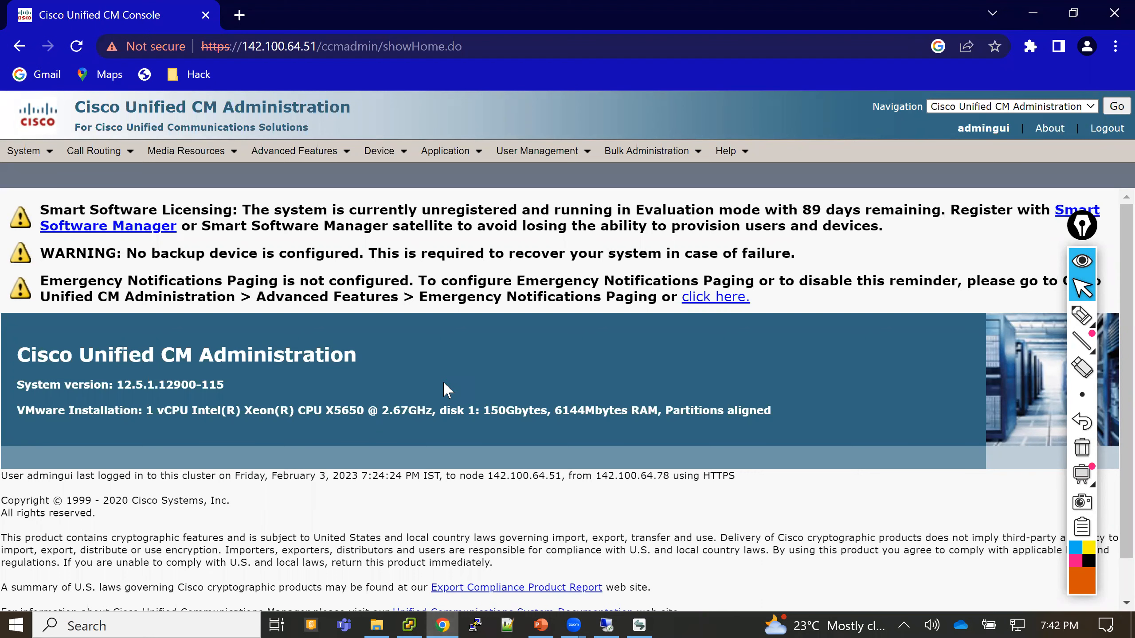
pyautogui.click(49, 154)
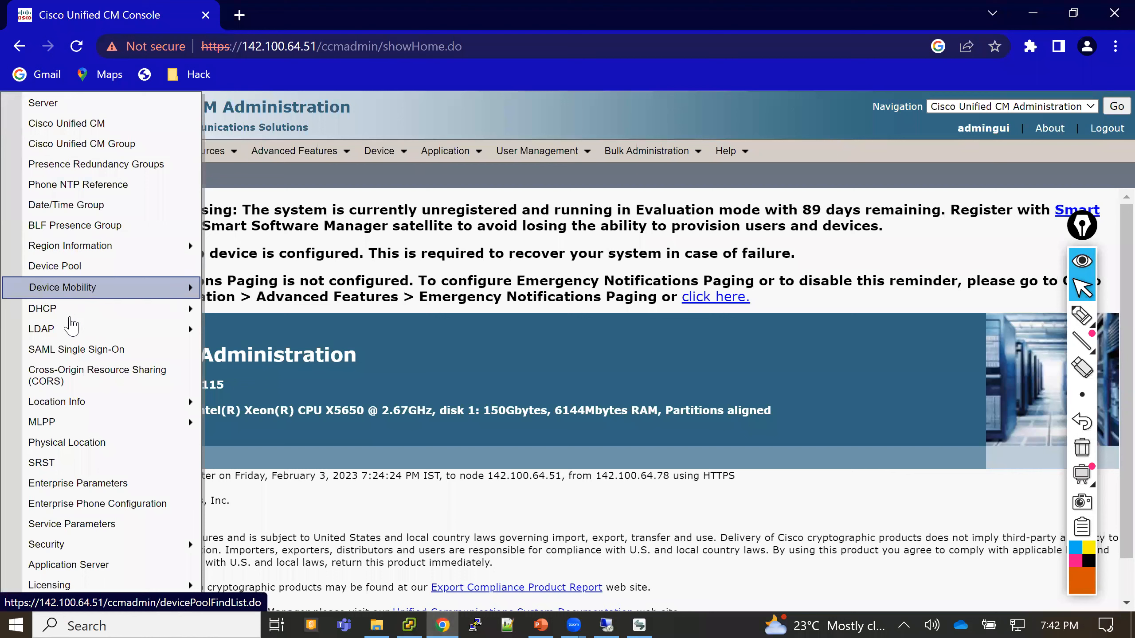
pyautogui.moveTo(71, 330)
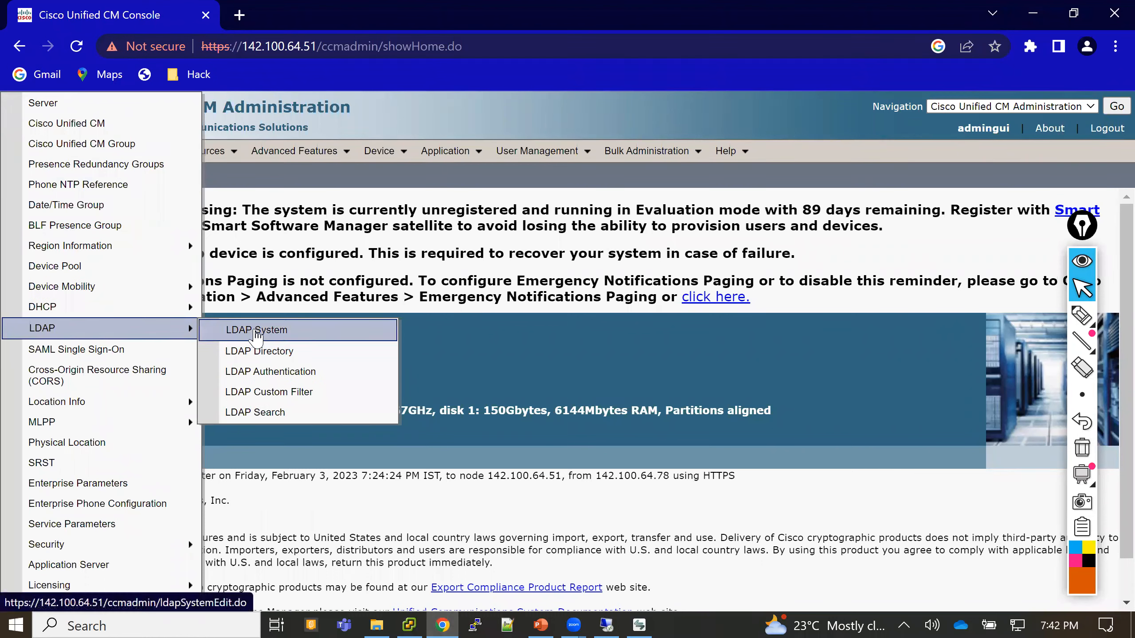
pyautogui.click(257, 331)
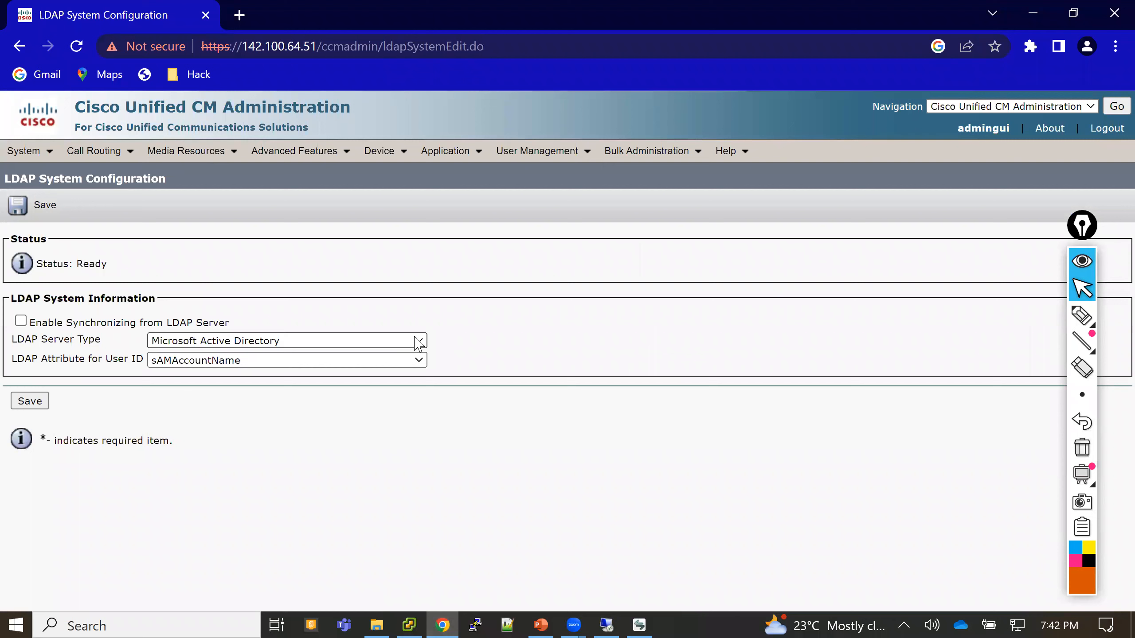
# - Enable LDAP synchronization with Microsoft Active Directory and sAMAccountName, and save
pyautogui.moveTo(48, 340); pyautogui.dragTo(291, 342)
pyautogui.click(383, 343)
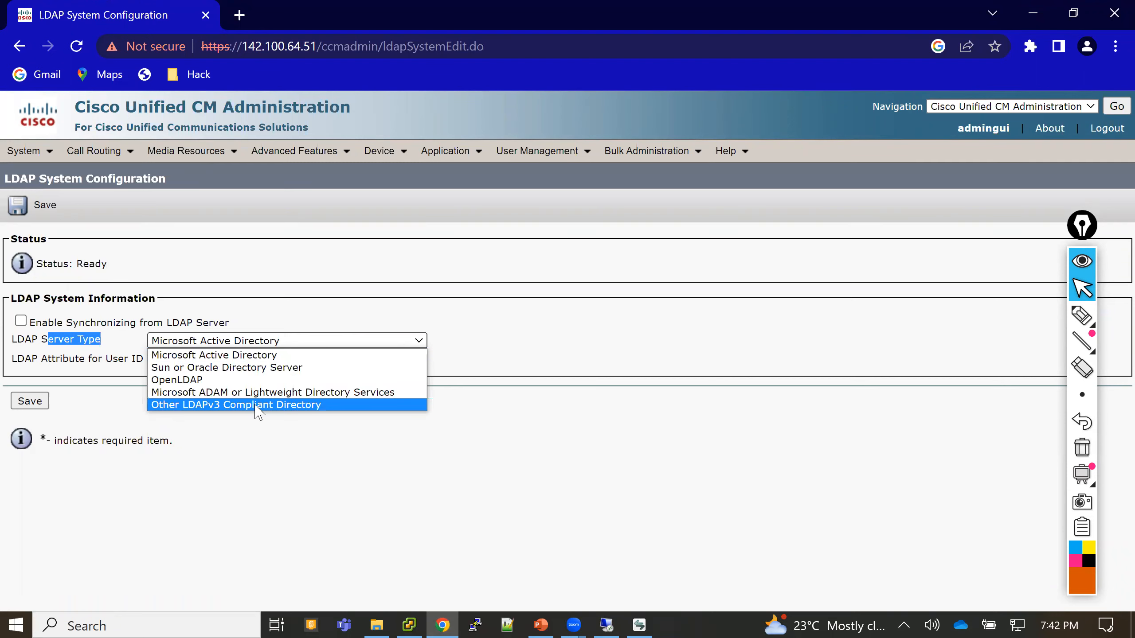
pyautogui.click(230, 358)
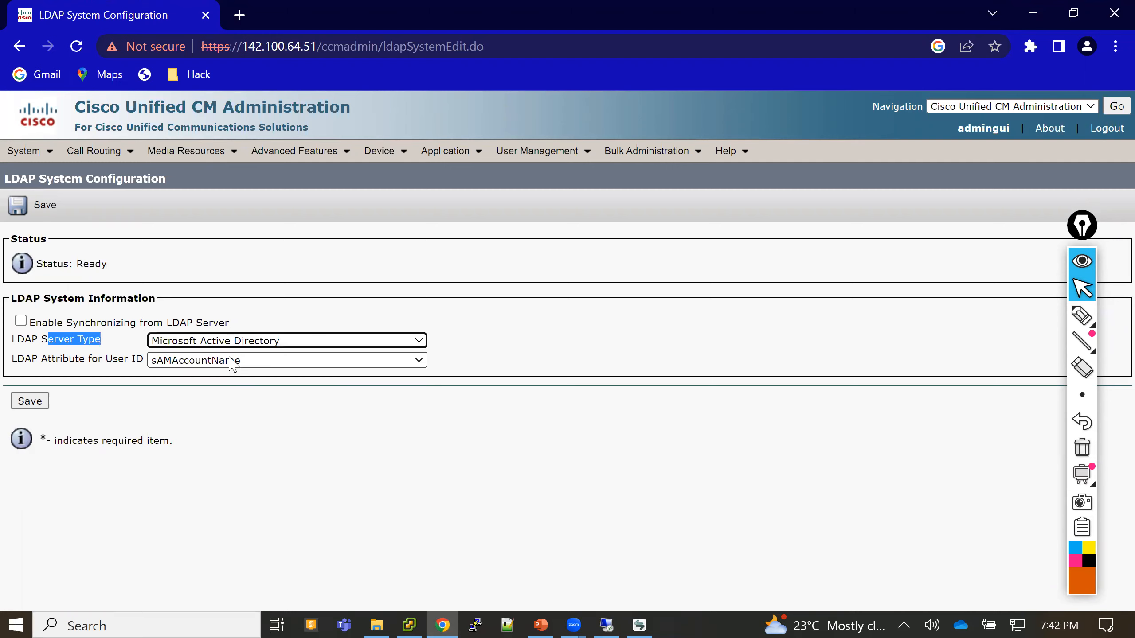
pyautogui.moveTo(117, 360); pyautogui.dragTo(140, 363)
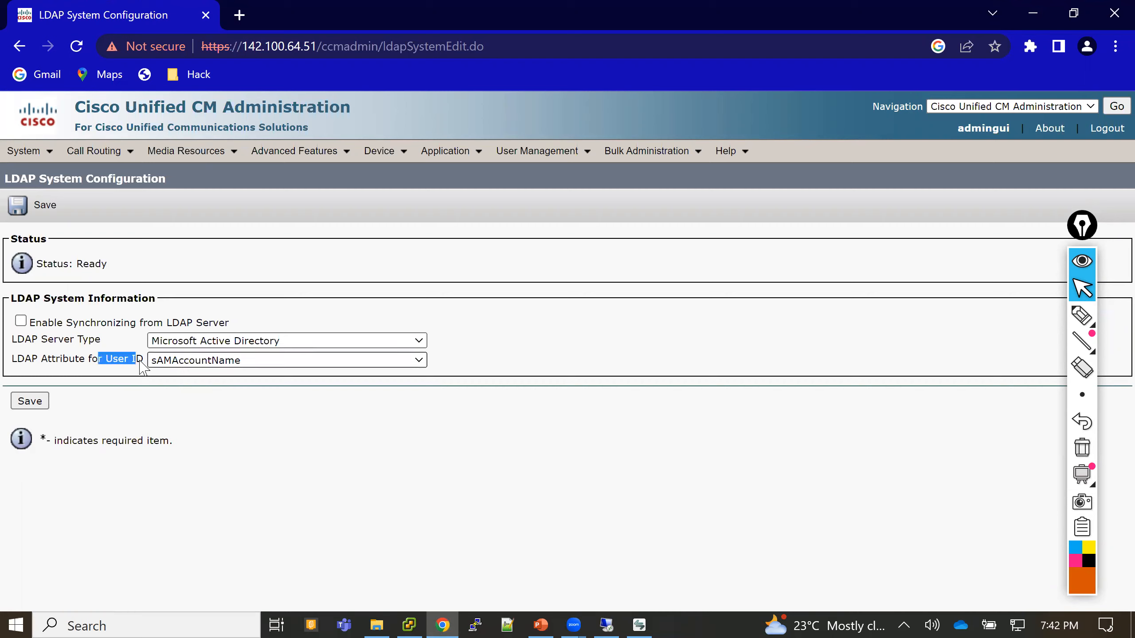
pyautogui.click(20, 321)
pyautogui.moveTo(41, 323); pyautogui.dragTo(229, 329)
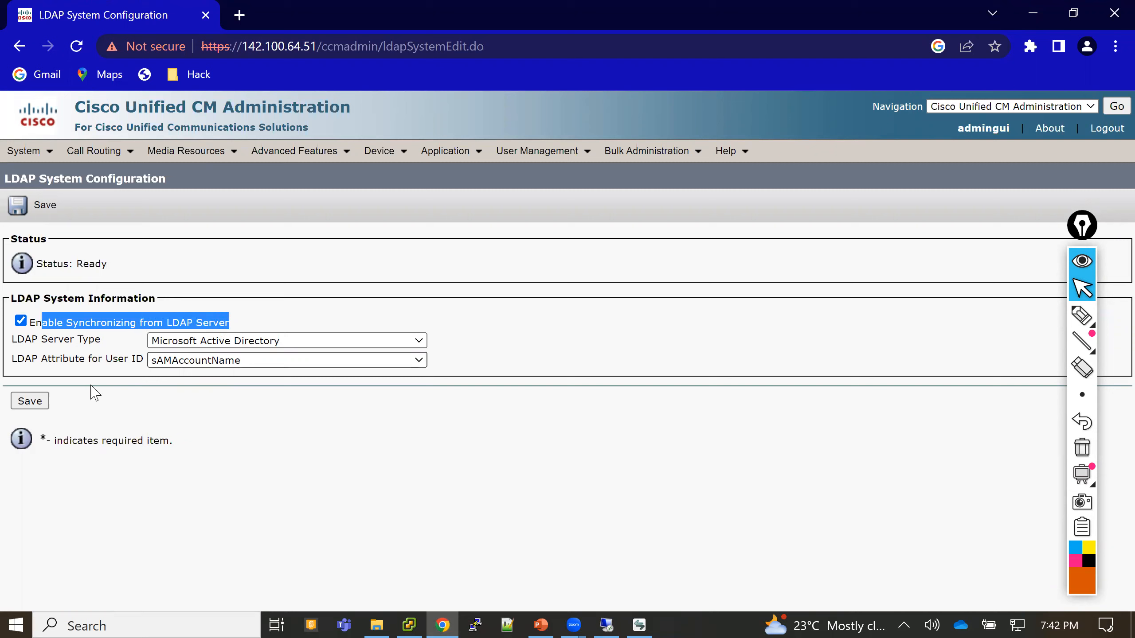
pyautogui.click(30, 402)
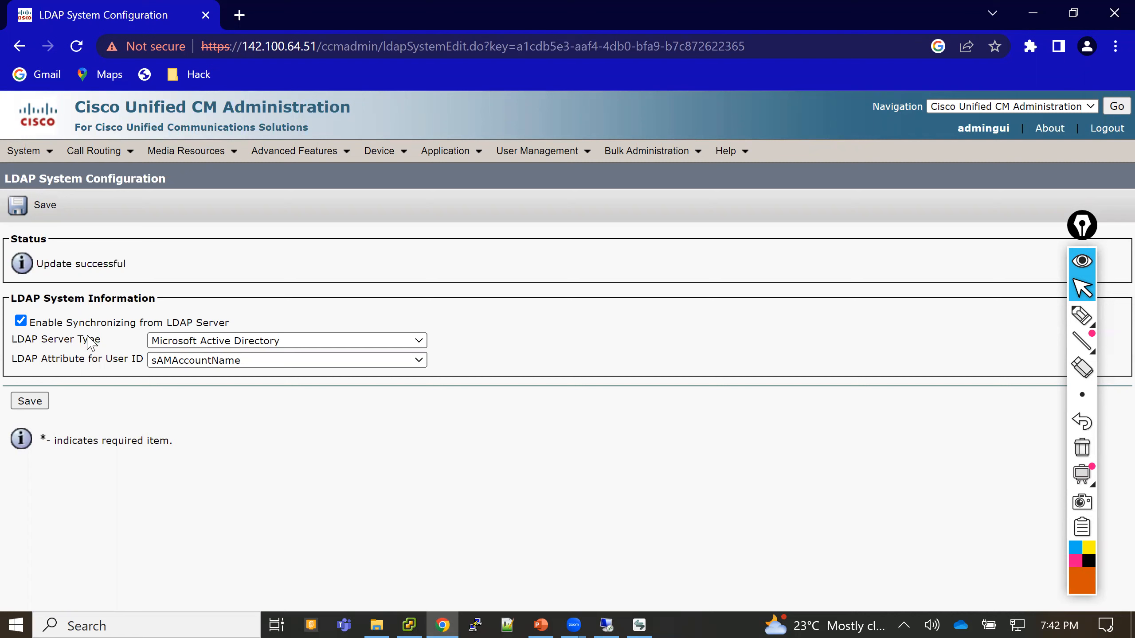
pyautogui.moveTo(27, 152)
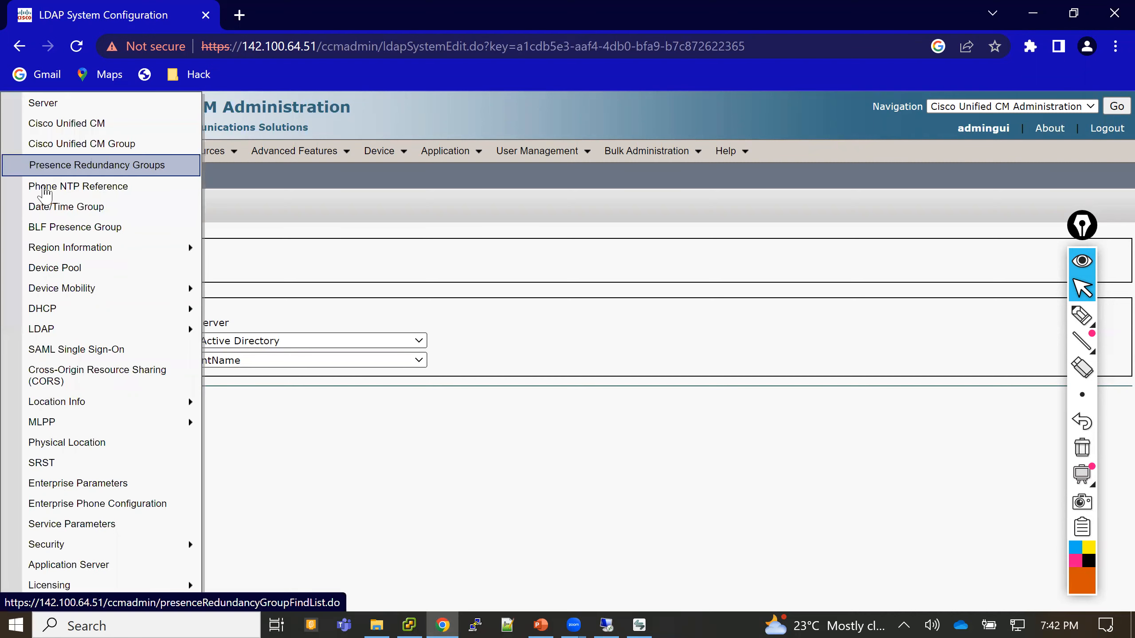
pyautogui.moveTo(70, 333)
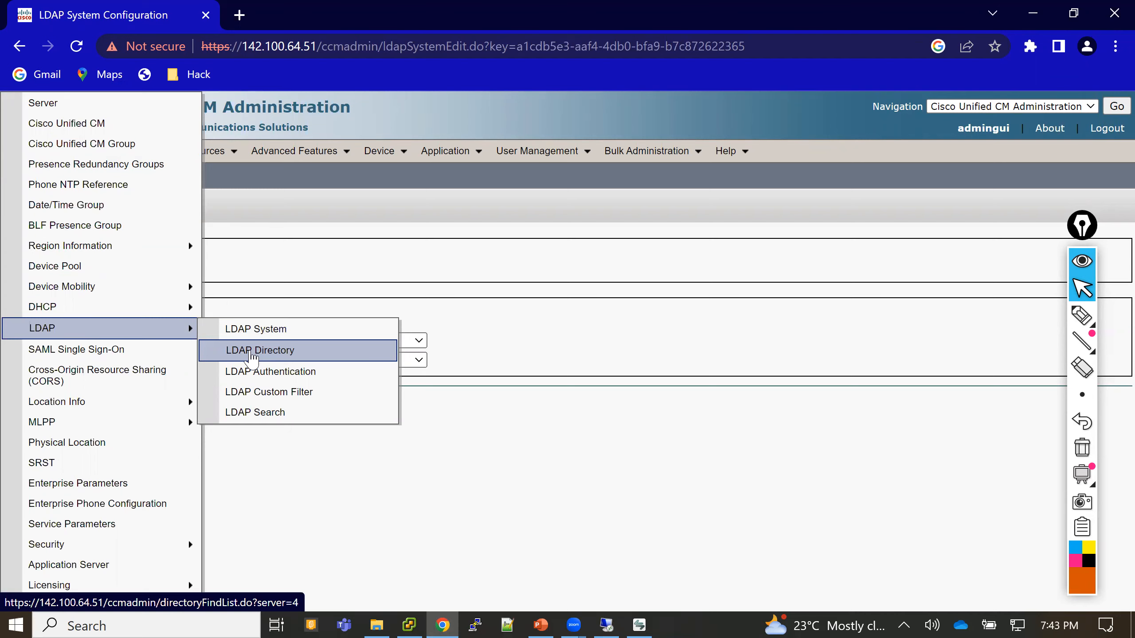
# - Add a new LDAP directory and name it 'AD Sync Users'
pyautogui.click(251, 355)
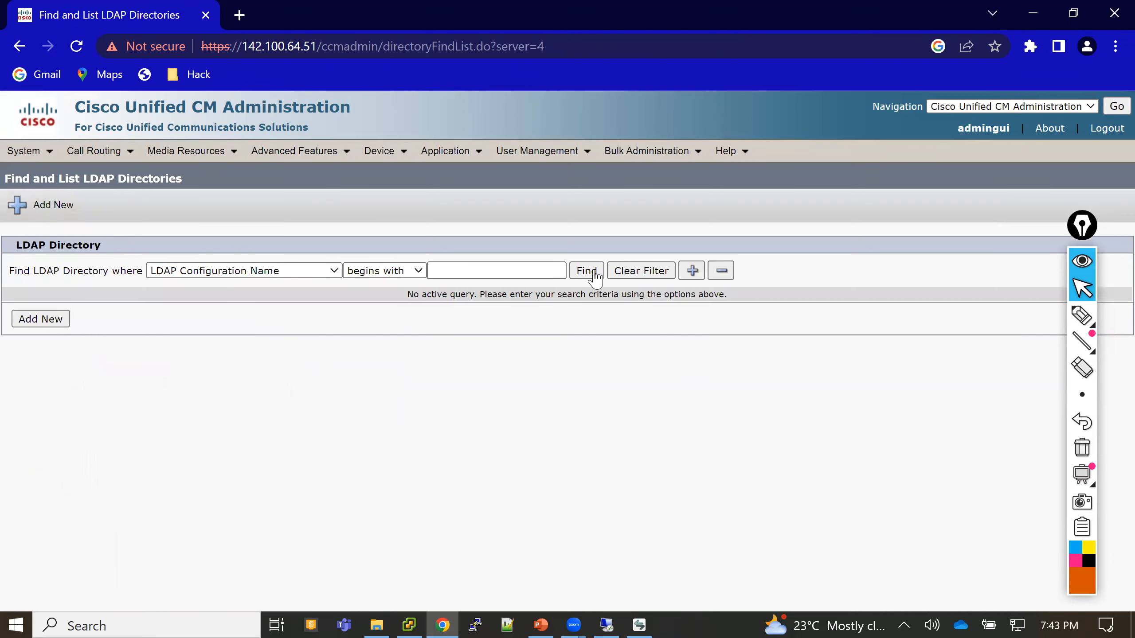
pyautogui.click(587, 271)
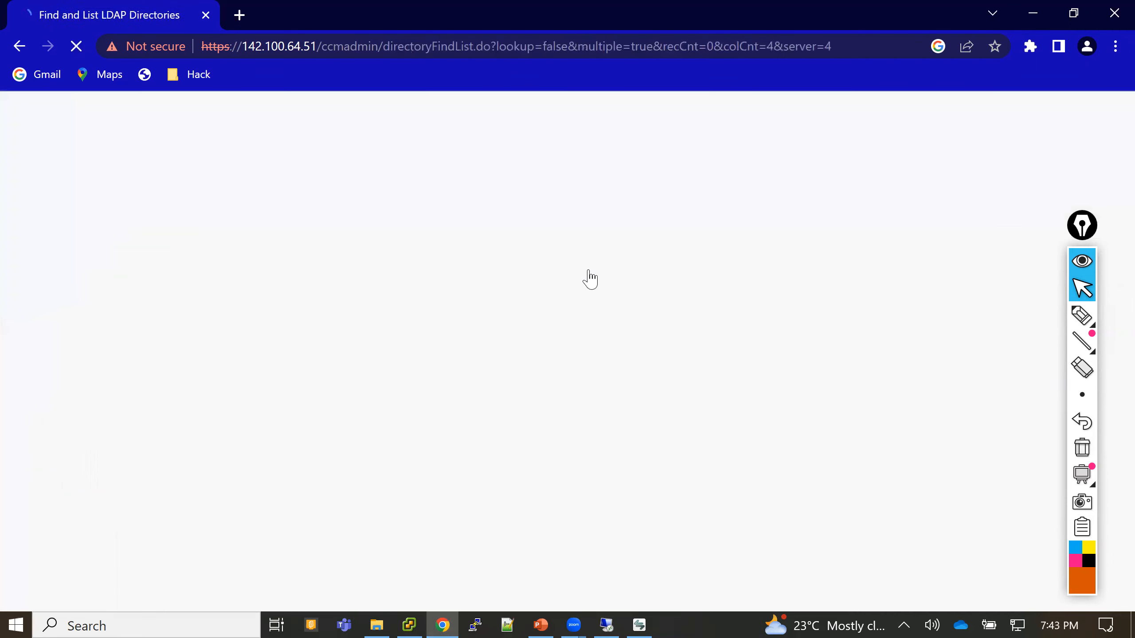
pyautogui.click(40, 385)
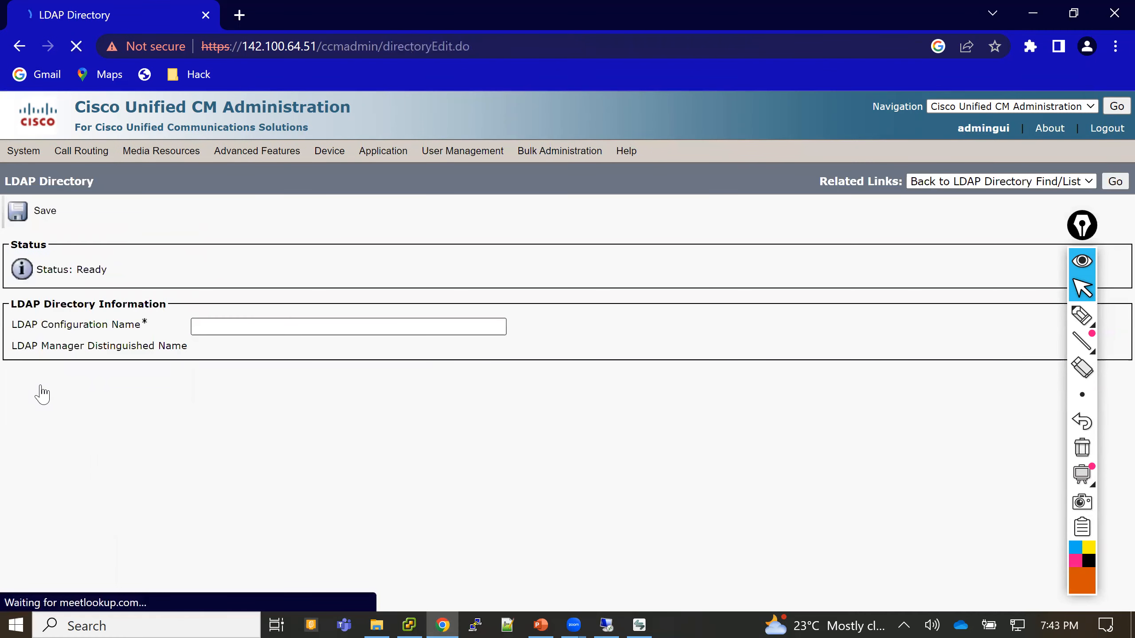
pyautogui.click(218, 327)
pyautogui.write('AD')
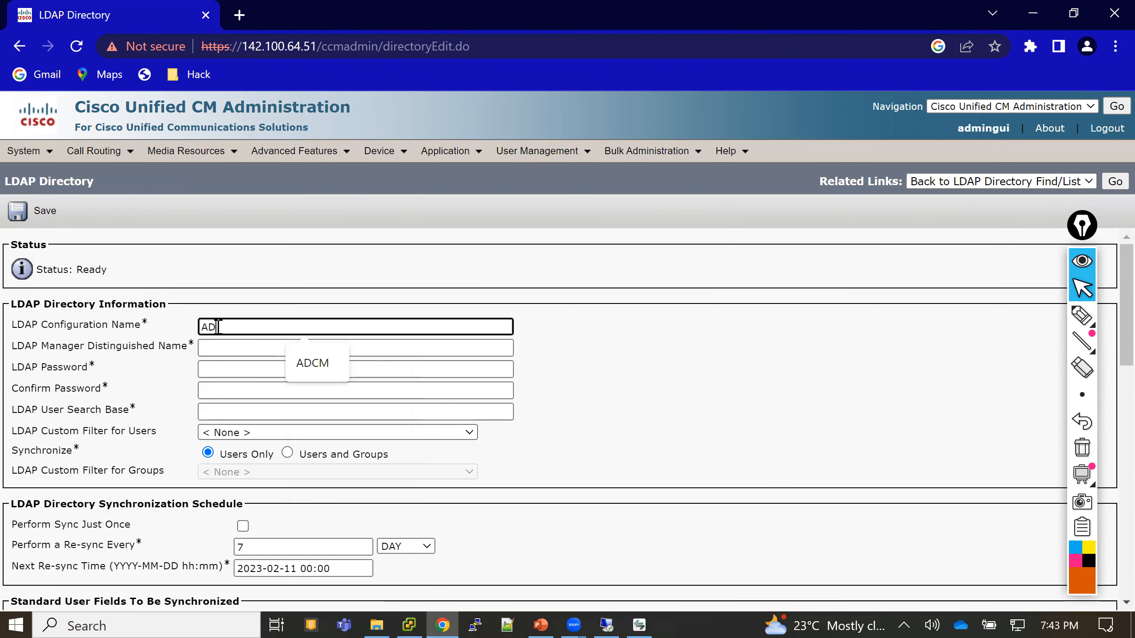
pyautogui.write(' S')
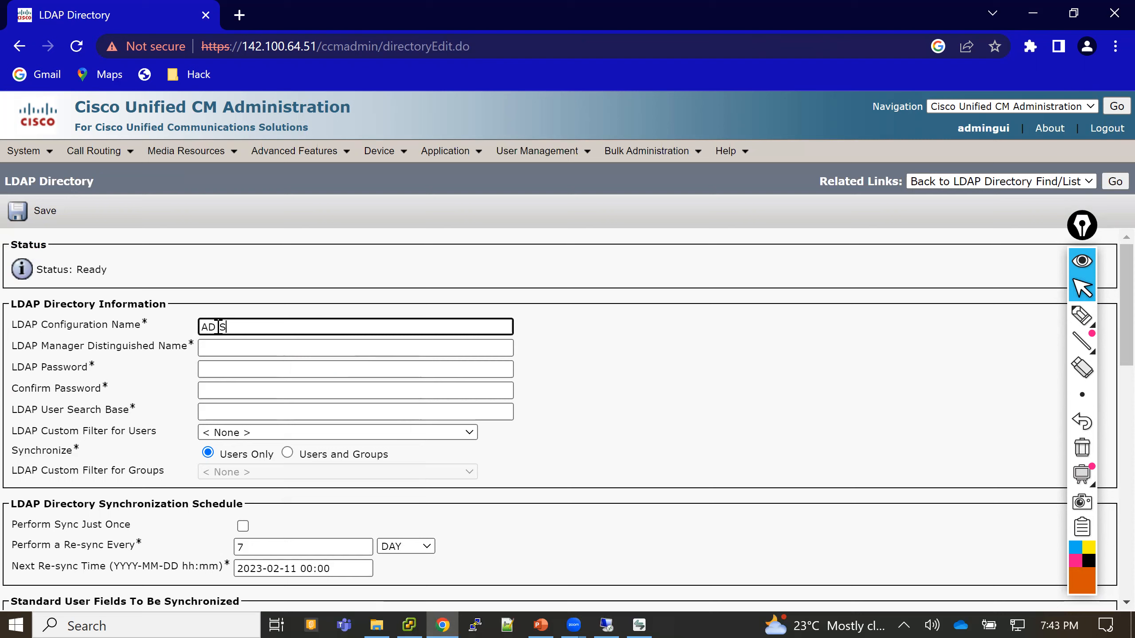
pyautogui.write('ync Users')
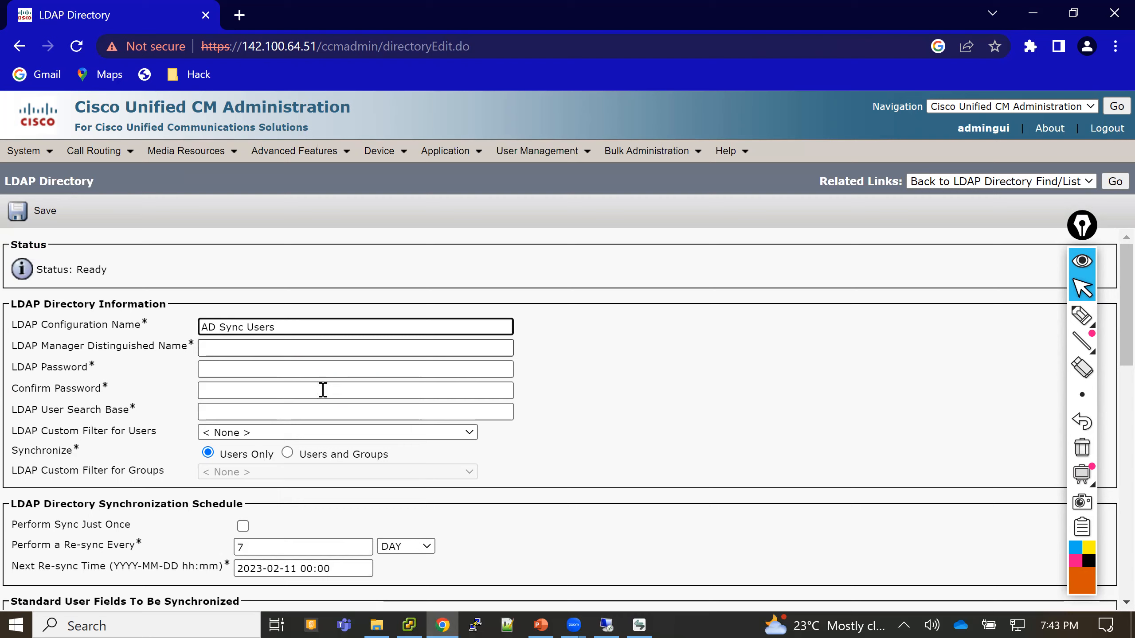
# - Check the cucm admin service account in the remote Active Directory console, then return to the LDAP page
pyautogui.click(609, 622)
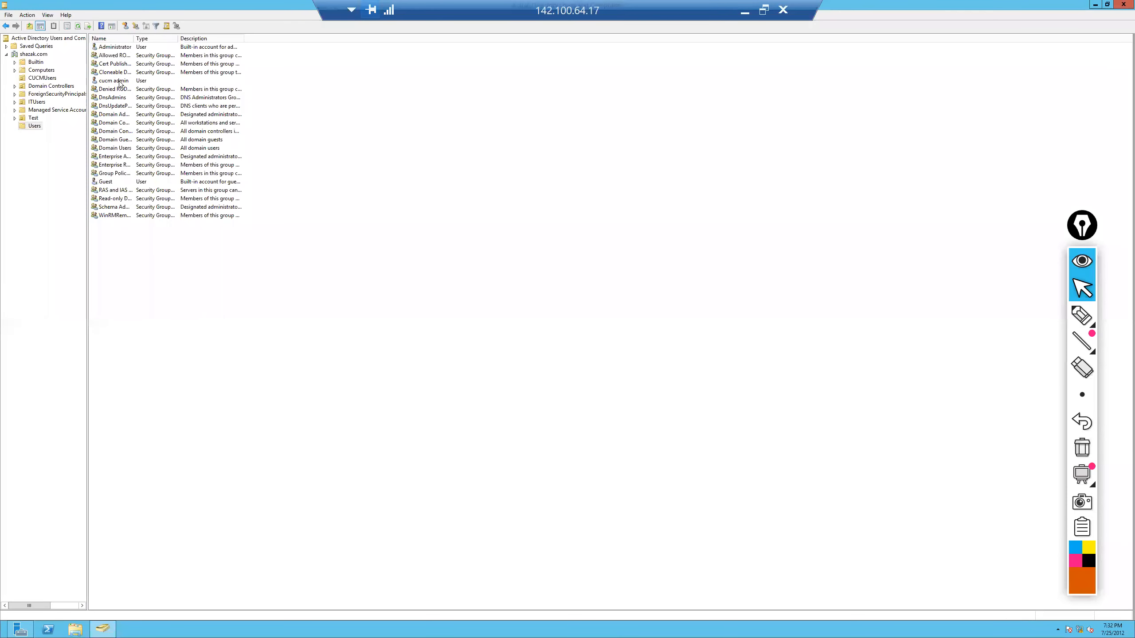
pyautogui.click(120, 81)
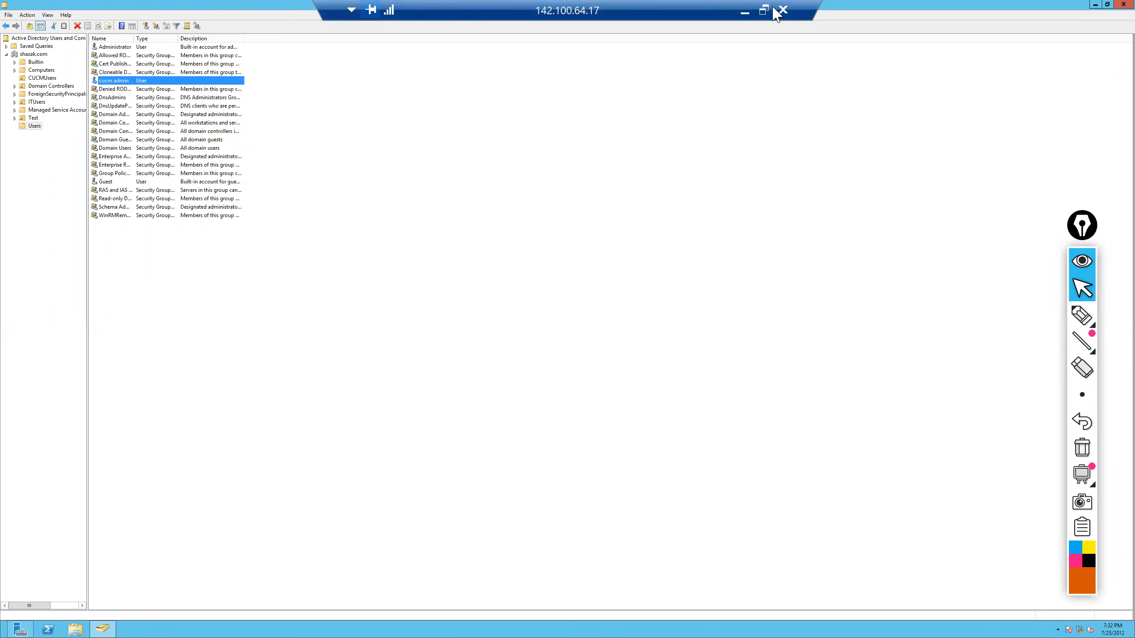
pyautogui.click(746, 11)
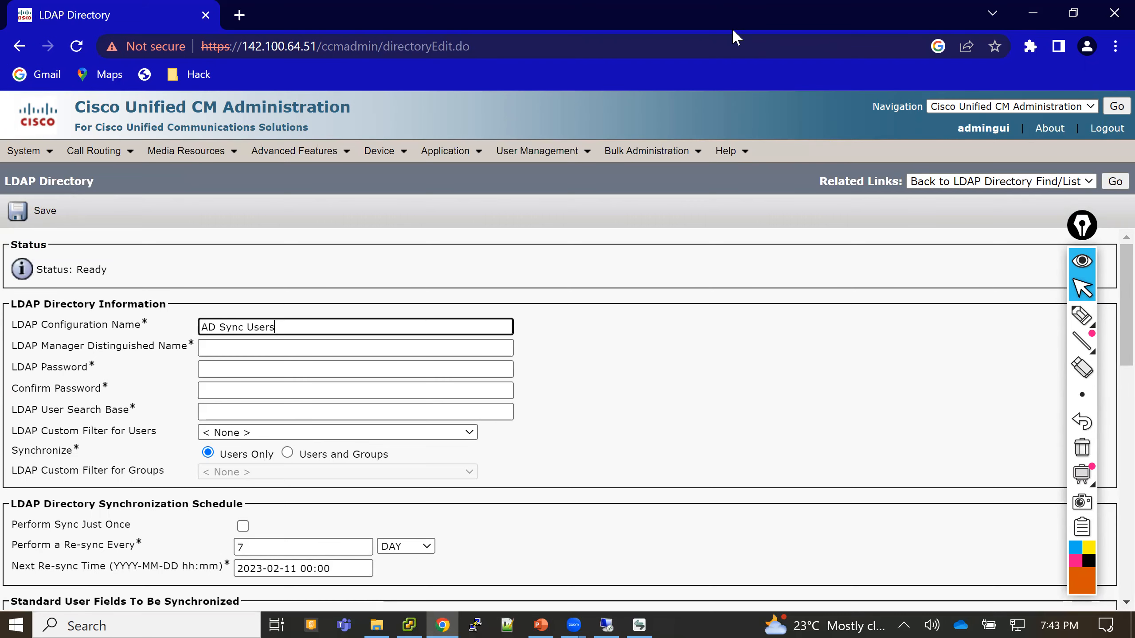
pyautogui.click(345, 342)
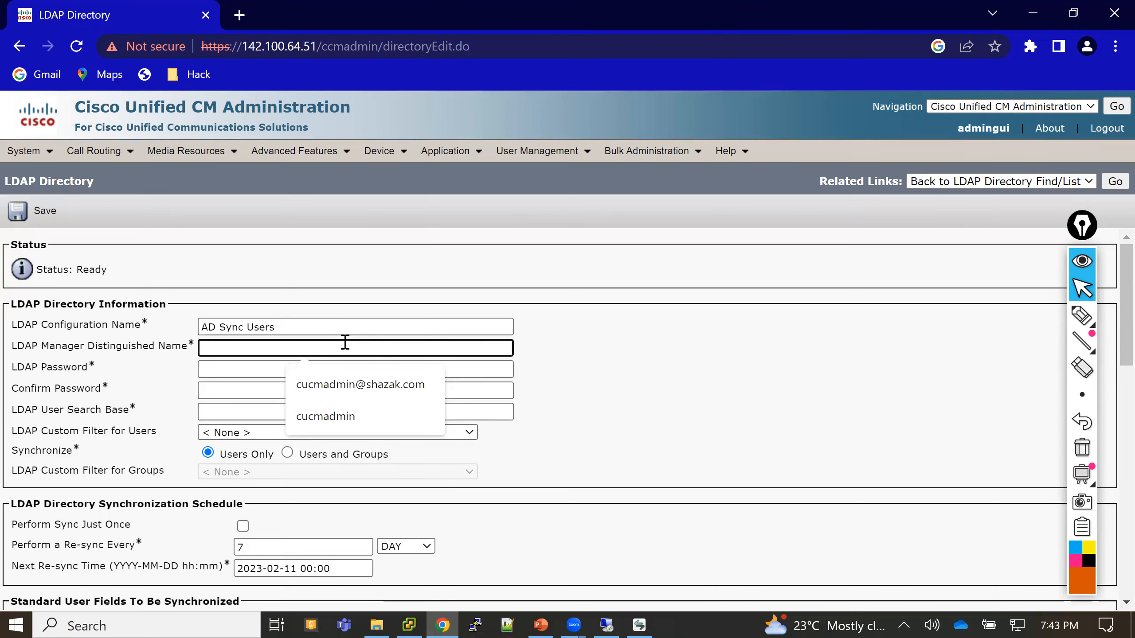
# - Set the LDAP manager to the cucmadmin account and enter its password in both password fields
pyautogui.click(366, 382)
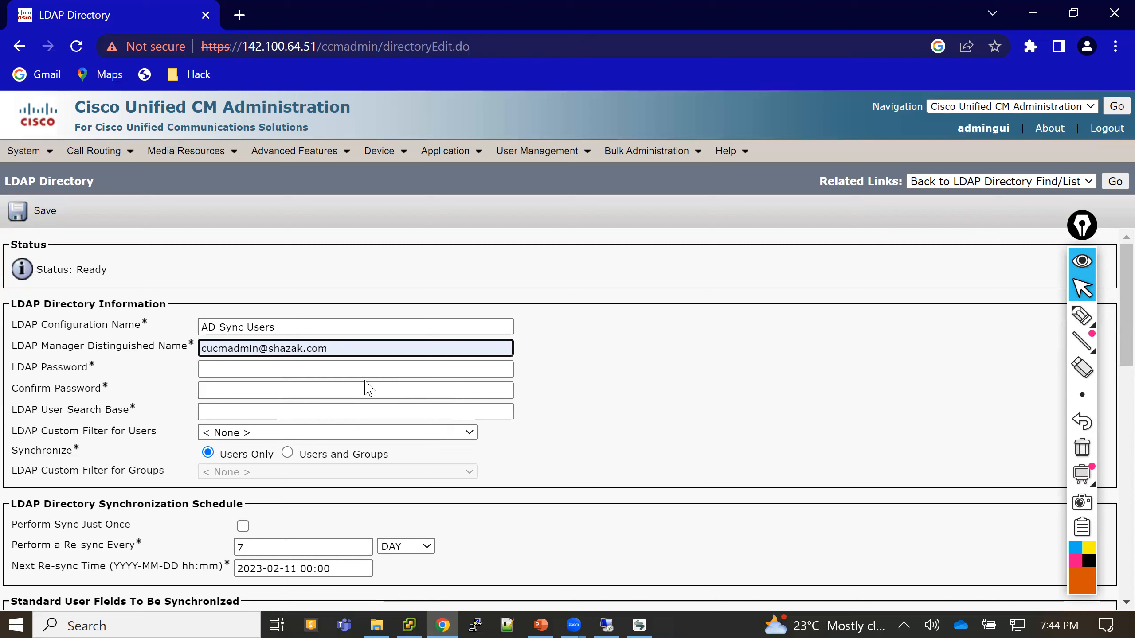
pyautogui.click(230, 371)
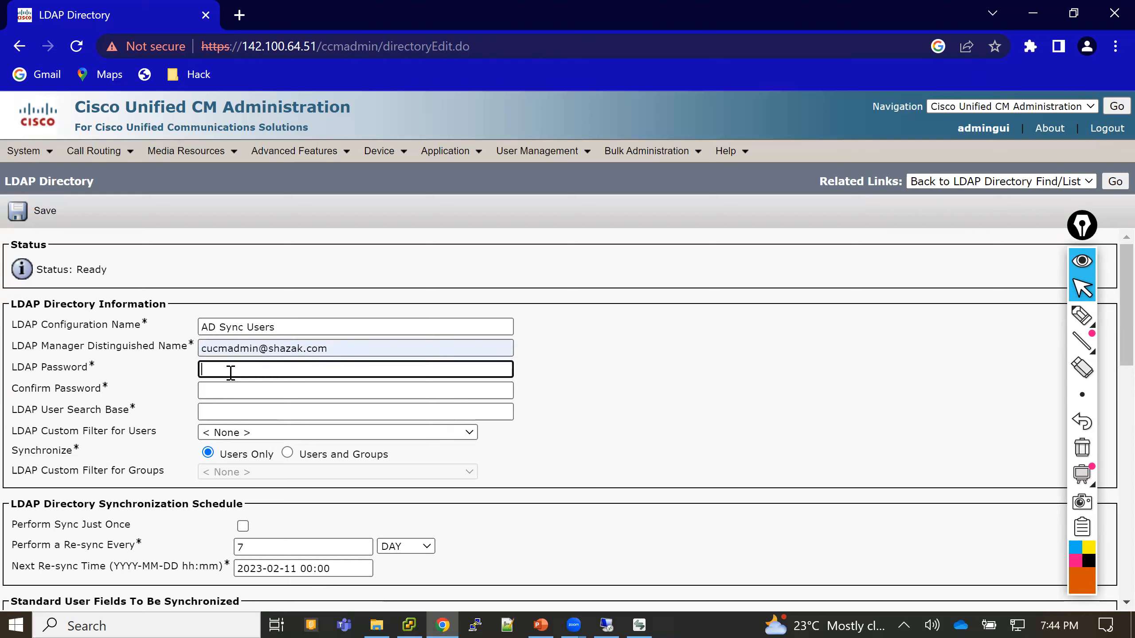
pyautogui.write('•••••••')
pyautogui.click(217, 396)
pyautogui.write('•••••')
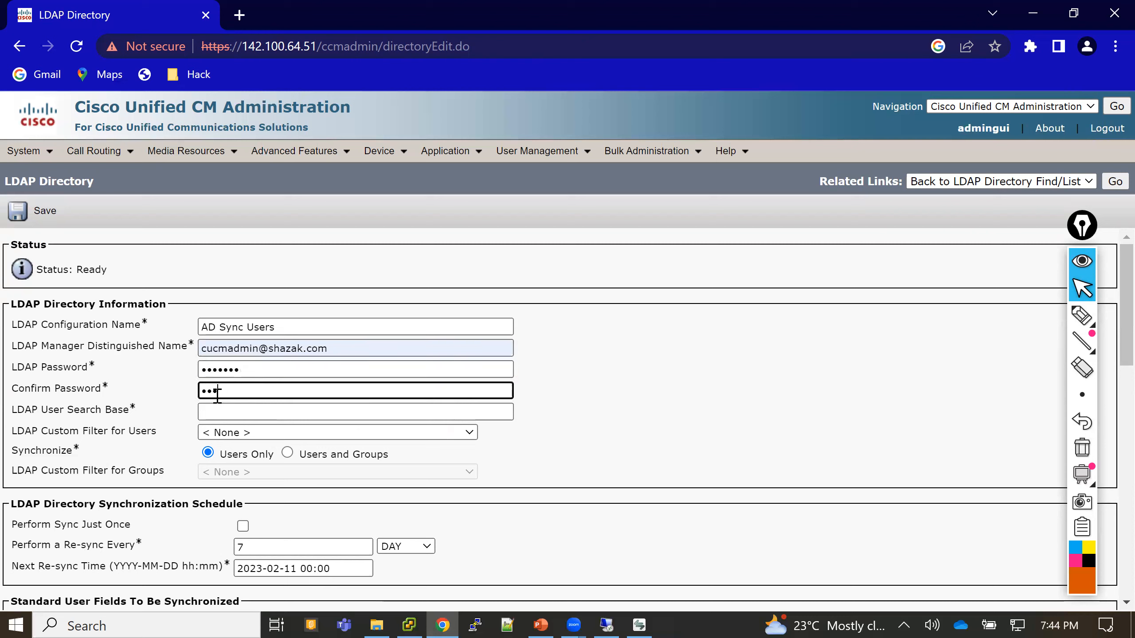
pyautogui.write('••')
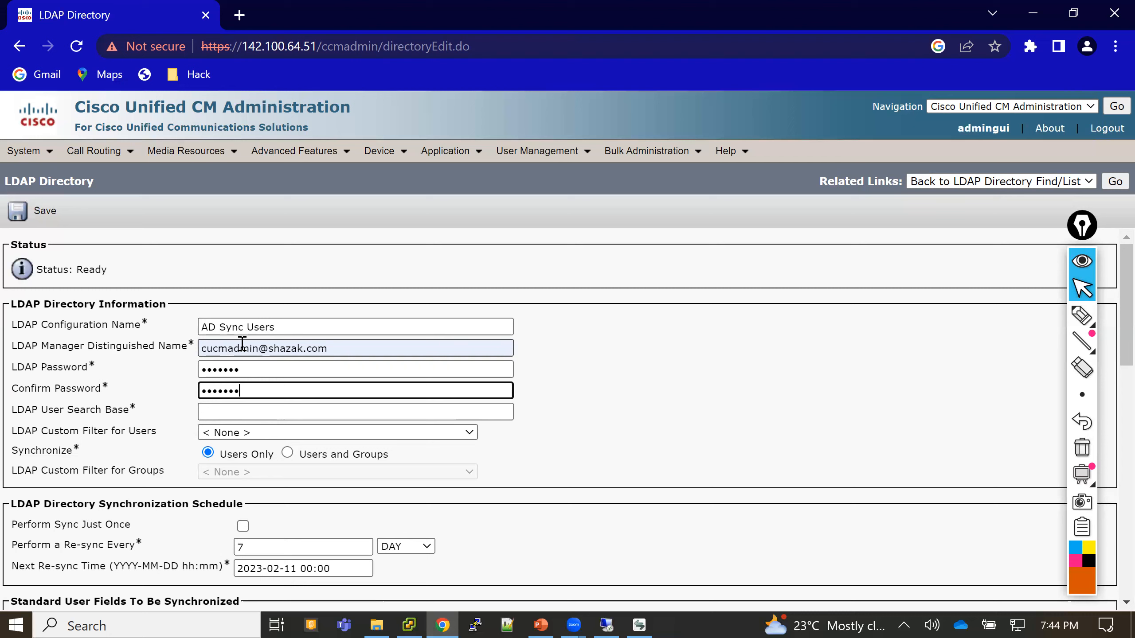
# - Set the LDAP user search base to ou=CUCMUsers,dc=shazak,dc=com
pyautogui.click(217, 410)
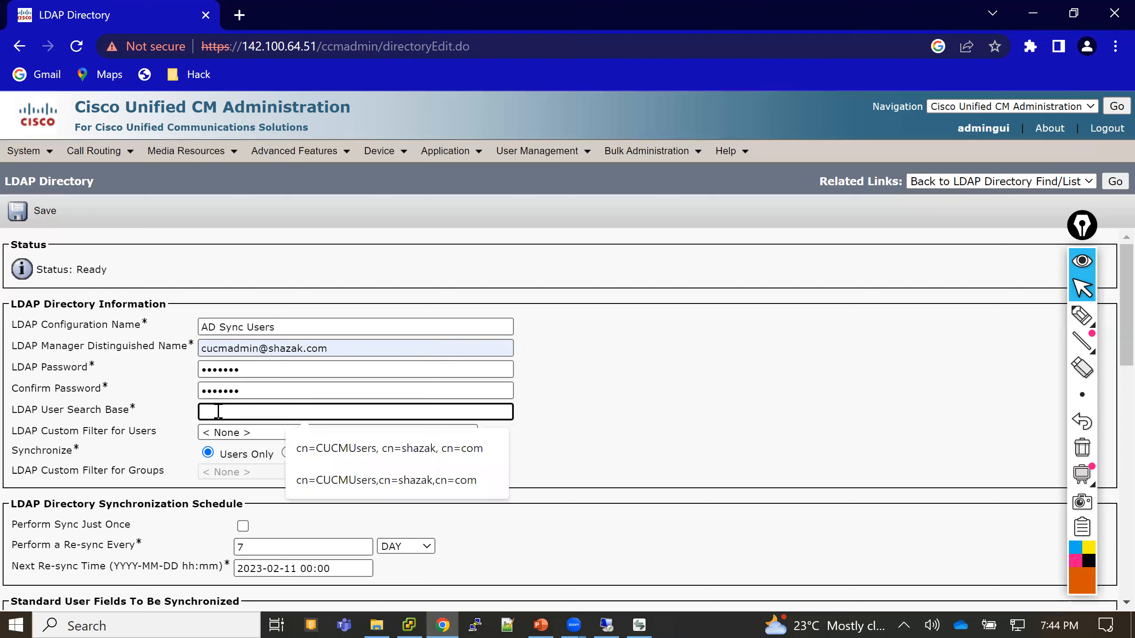
pyautogui.click(320, 449)
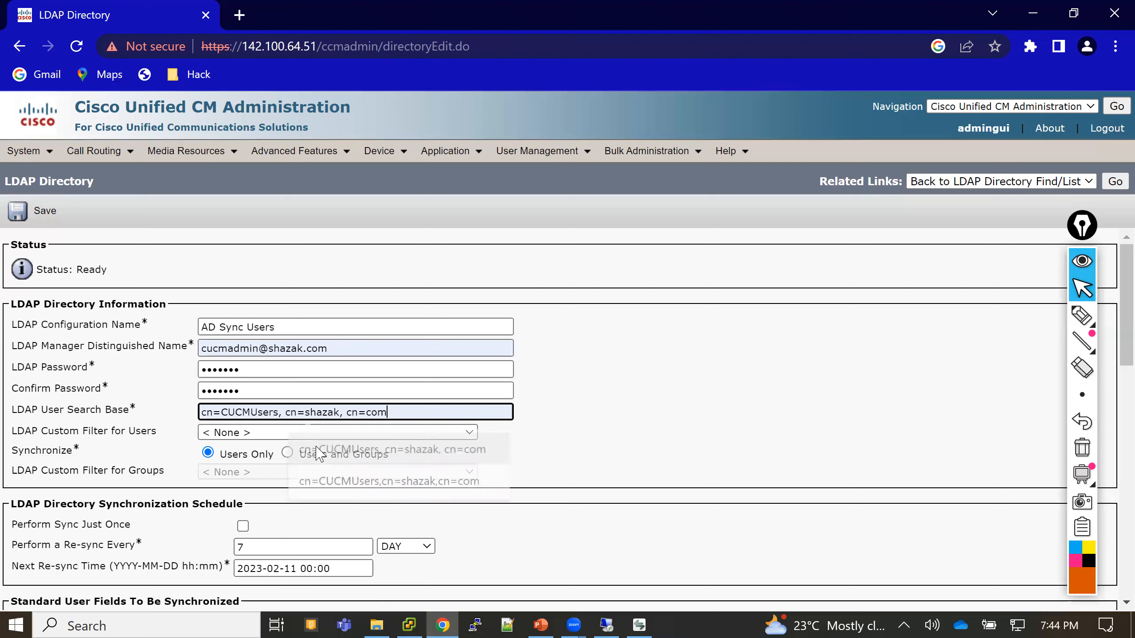
pyautogui.click(214, 412)
pyautogui.press('BackSpace')
pyautogui.press('BackSpace')
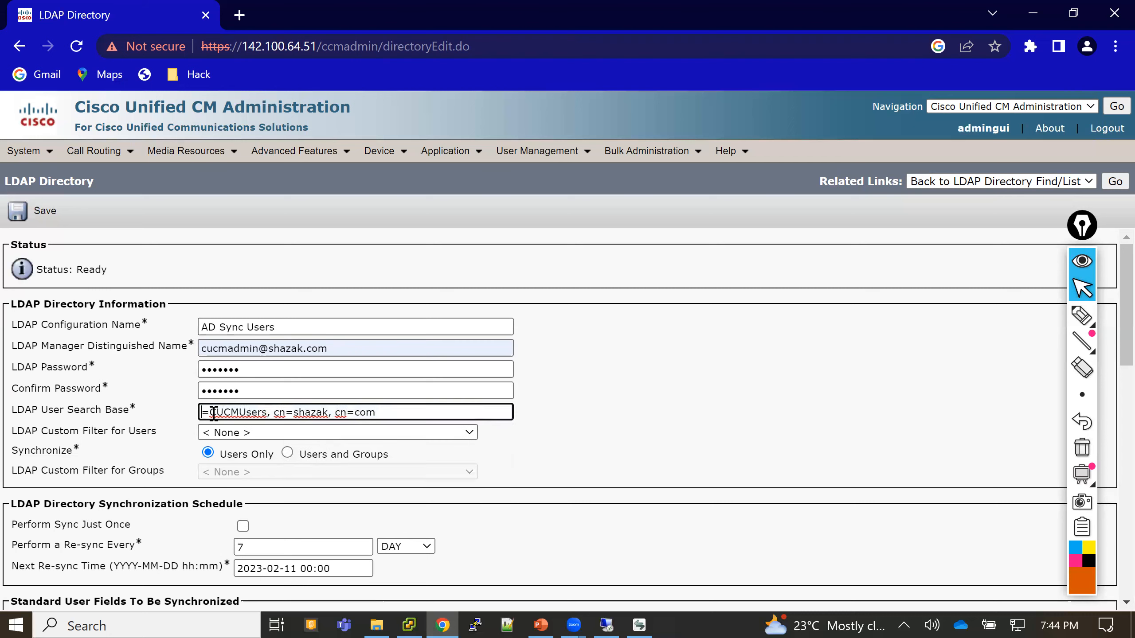
pyautogui.write('ou')
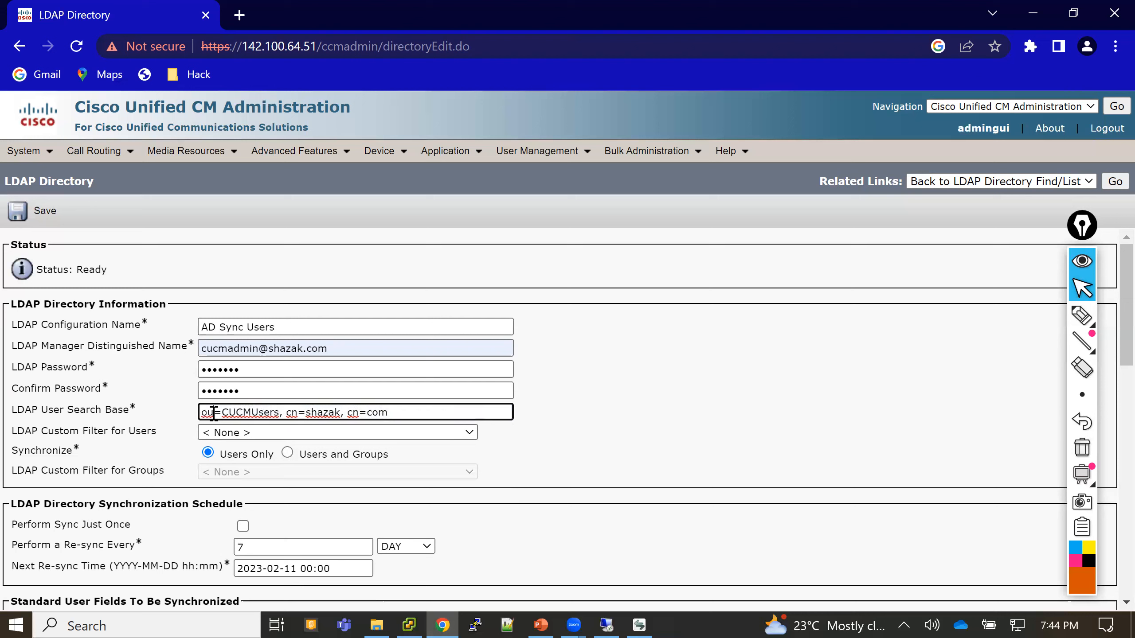
pyautogui.click(295, 411)
pyautogui.press('BackSpace')
pyautogui.press('BackSpace')
pyautogui.press('BackSpace')
pyautogui.write('dc')
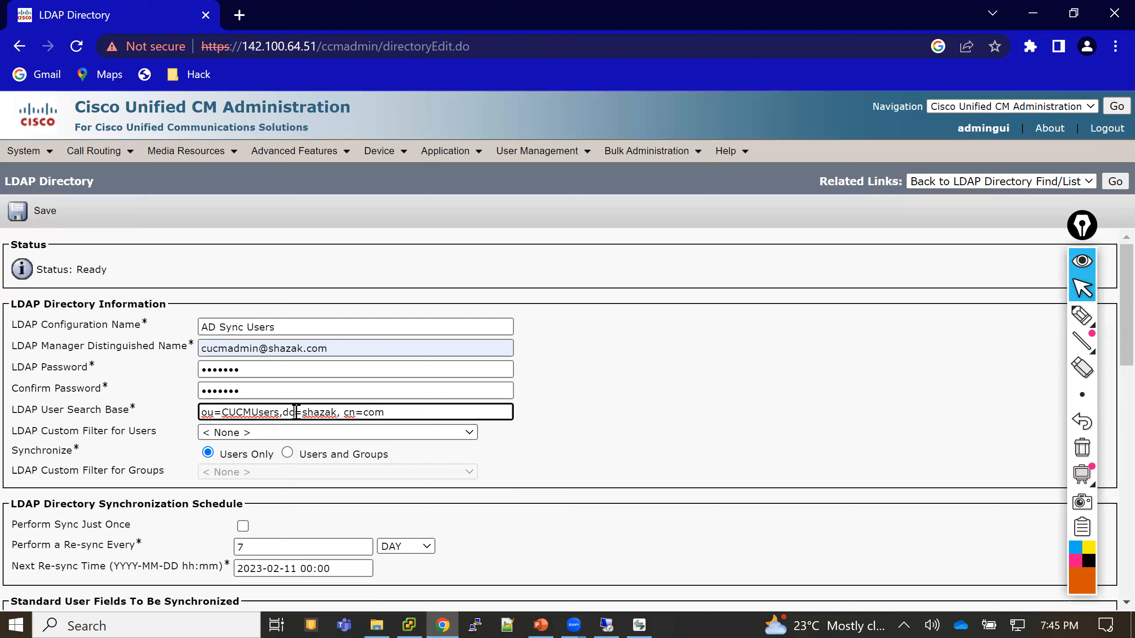
pyautogui.click(355, 412)
pyautogui.press('BackSpace')
pyautogui.press('BackSpace')
pyautogui.press('BackSpace')
pyautogui.write('dc')
# - Select the CUCMUsers and dc=com parts of the search base, then bring up the Active Directory console
pyautogui.moveTo(223, 412); pyautogui.dragTo(275, 412)
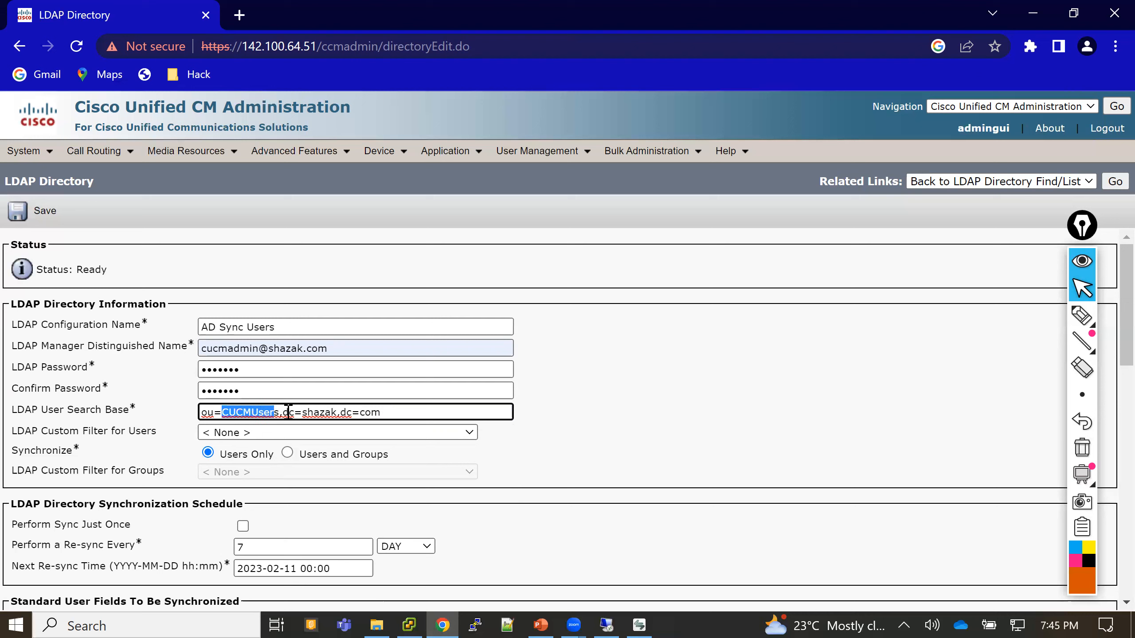
pyautogui.moveTo(282, 412); pyautogui.dragTo(378, 415)
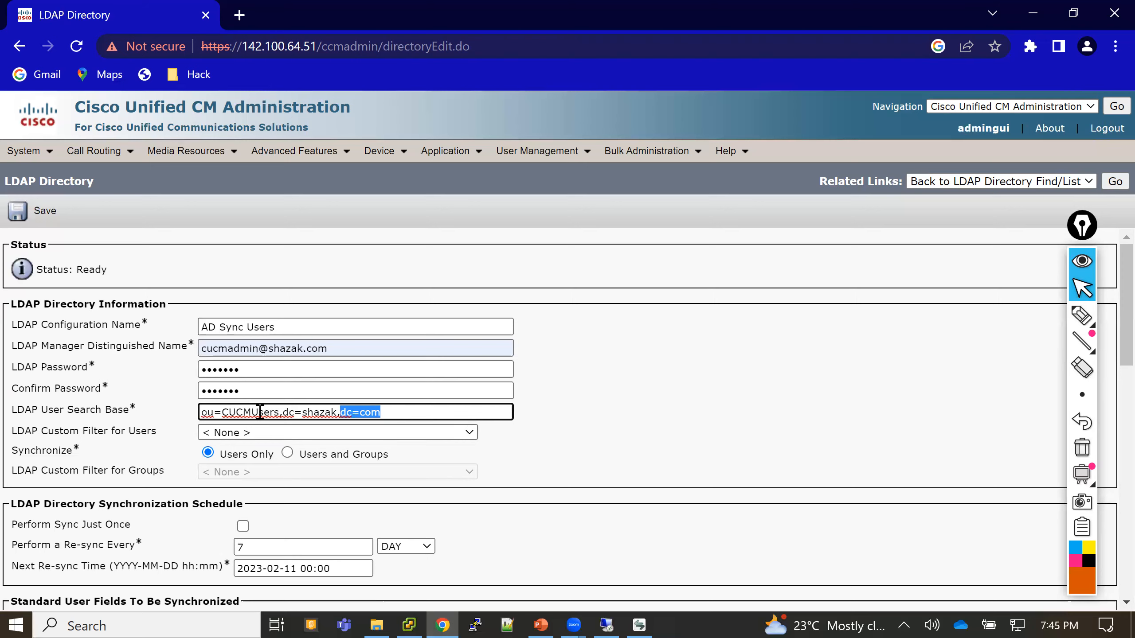
pyautogui.click(607, 622)
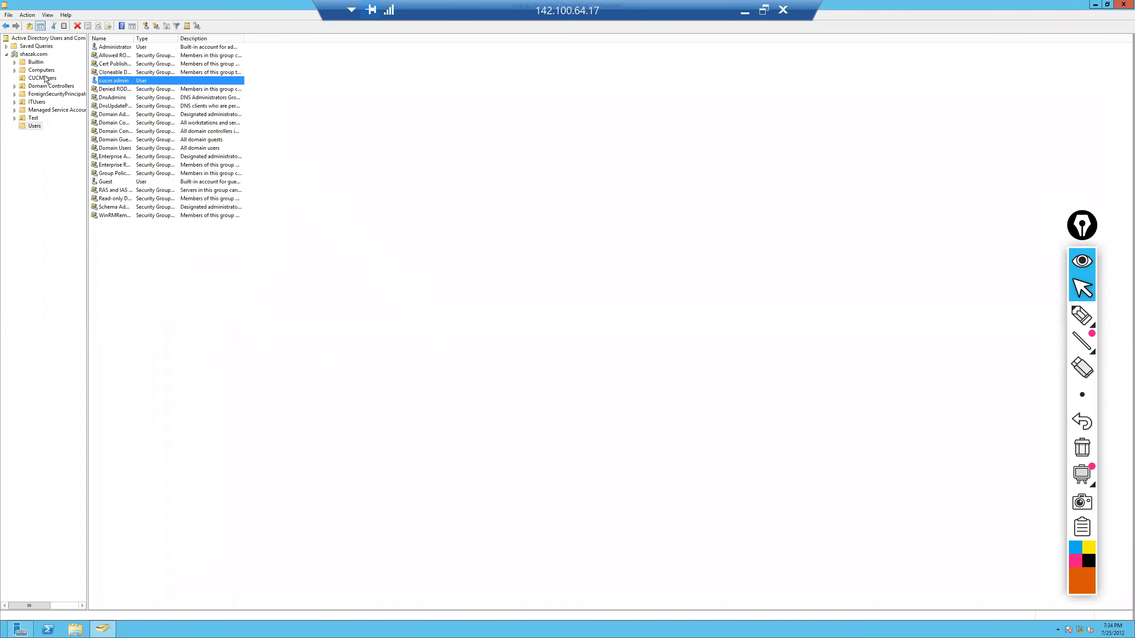
# - View the users in the CUCMUsers OU and return to the LDAP directory page
pyautogui.click(46, 78)
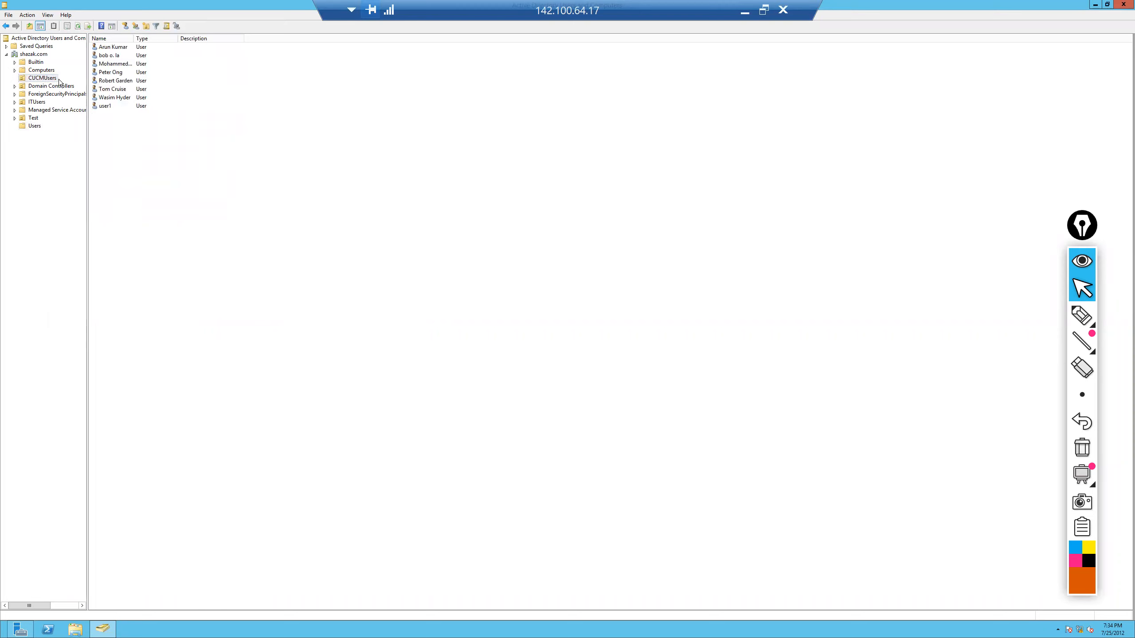
pyautogui.click(744, 12)
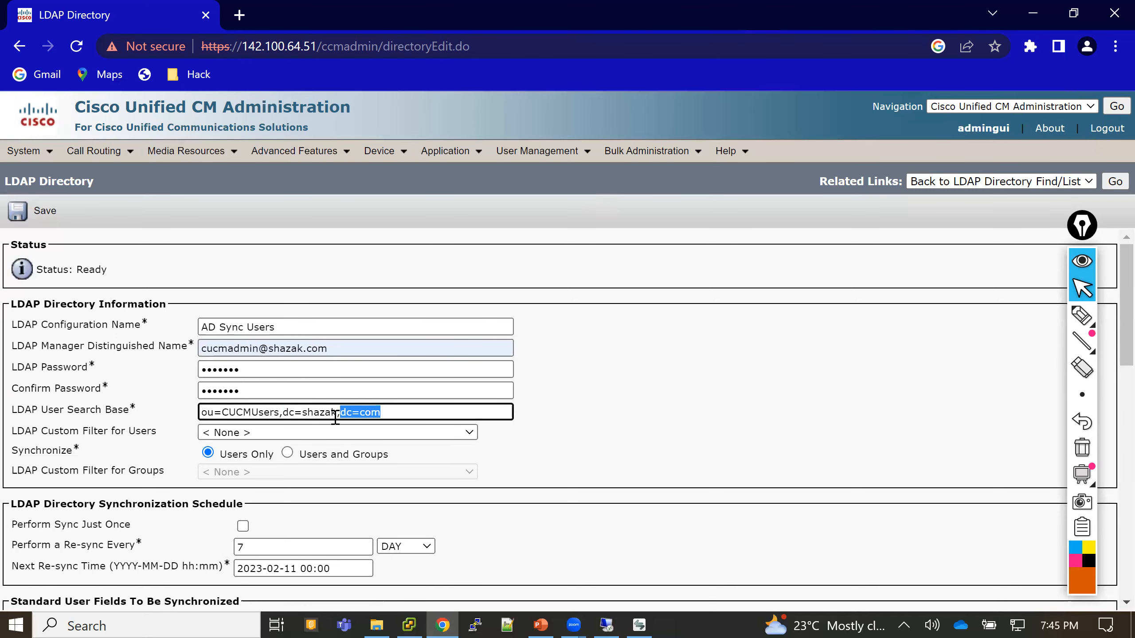
# - Set the LDAP server host to 142.100.64.17, then switch to the remote server
pyautogui.click(600, 405)
pyautogui.scroll(-5, 599, 405)
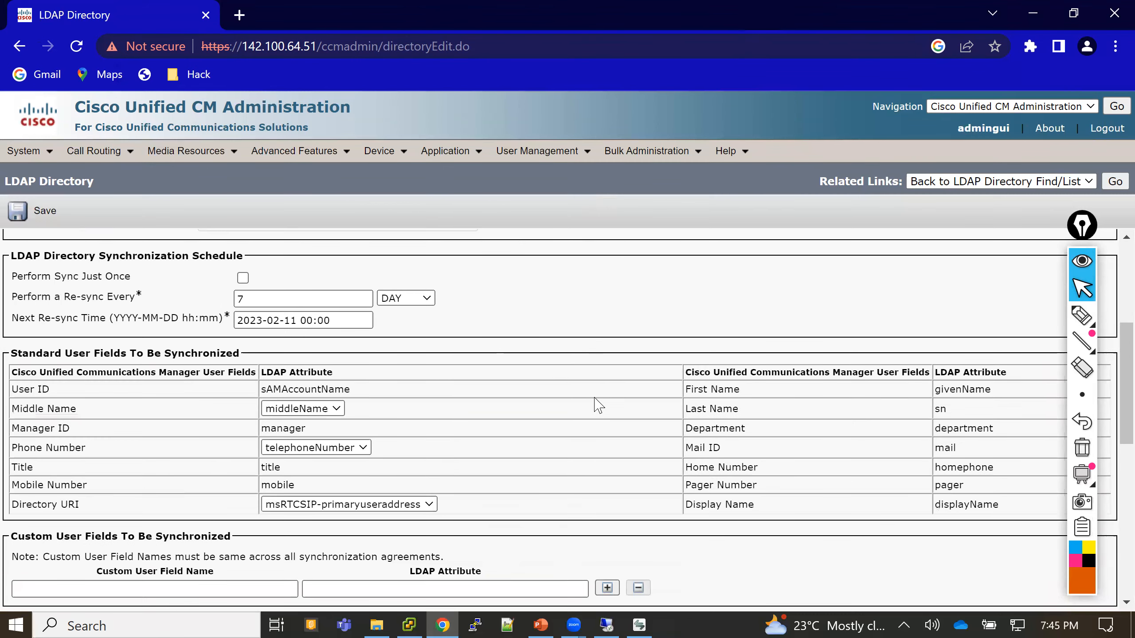
pyautogui.scroll(-10, 599, 405)
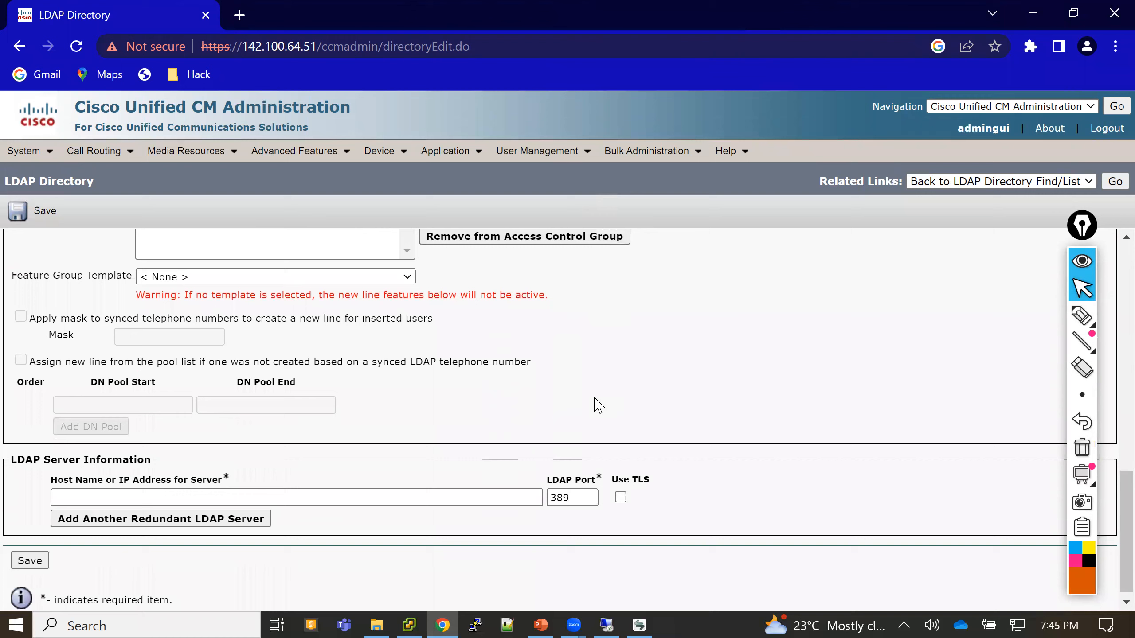
pyautogui.scroll(-1, 599, 405)
pyautogui.click(80, 488)
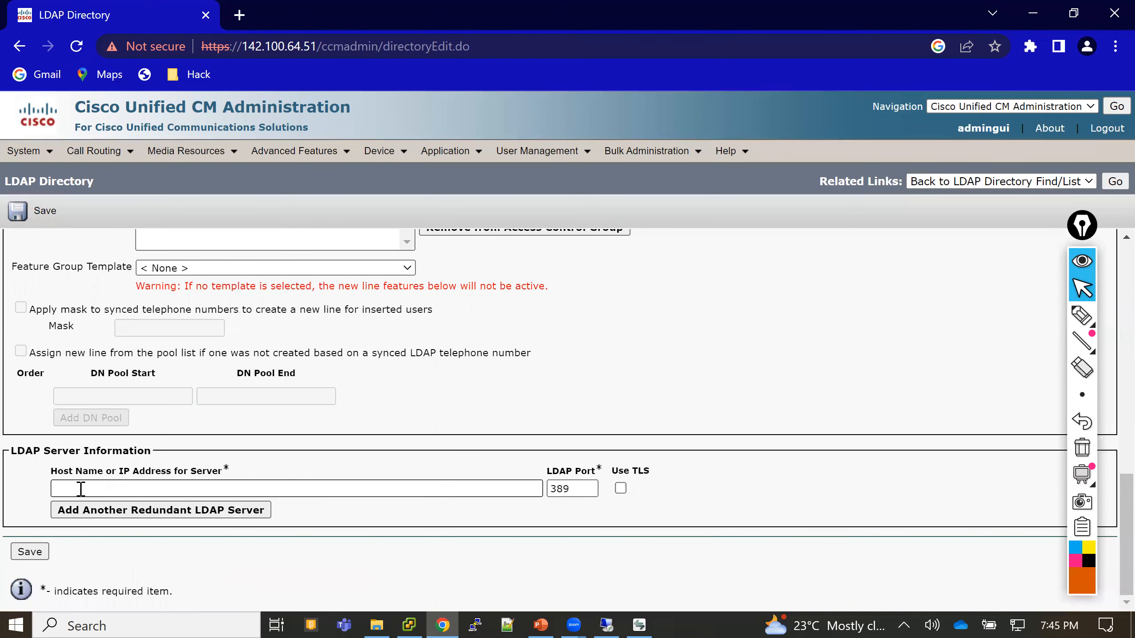
pyautogui.click(81, 489)
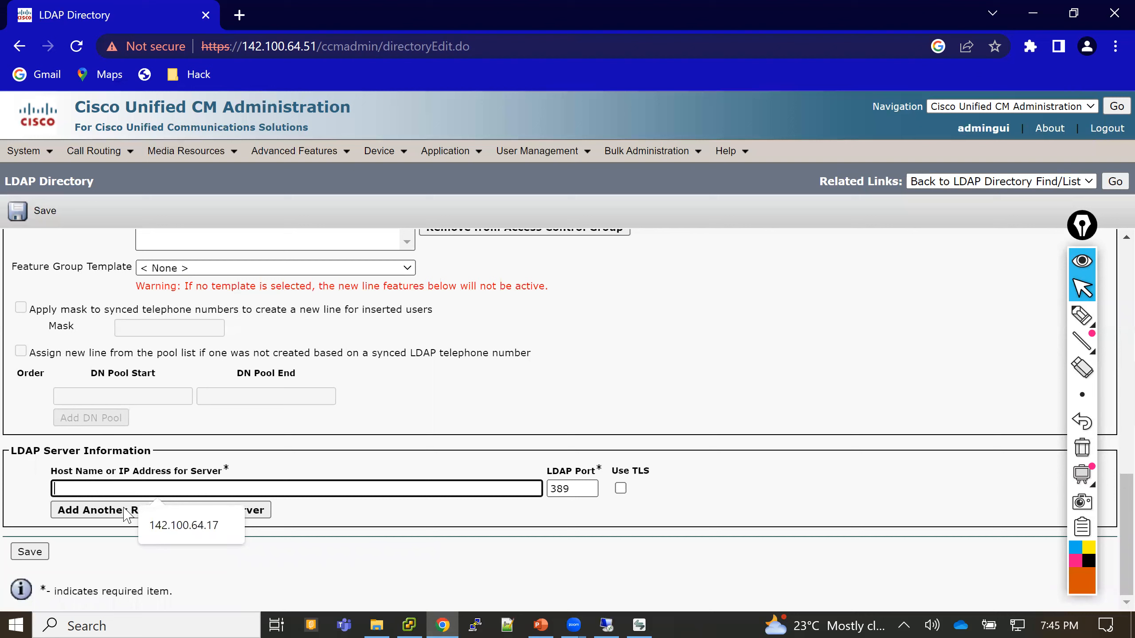
pyautogui.click(183, 526)
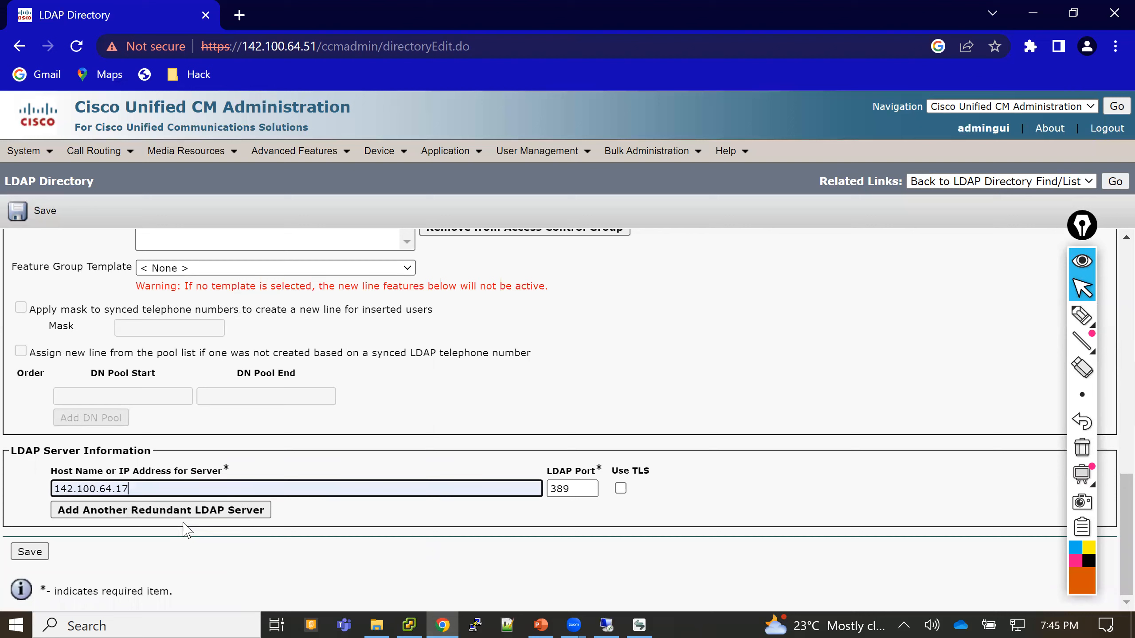
pyautogui.click(620, 613)
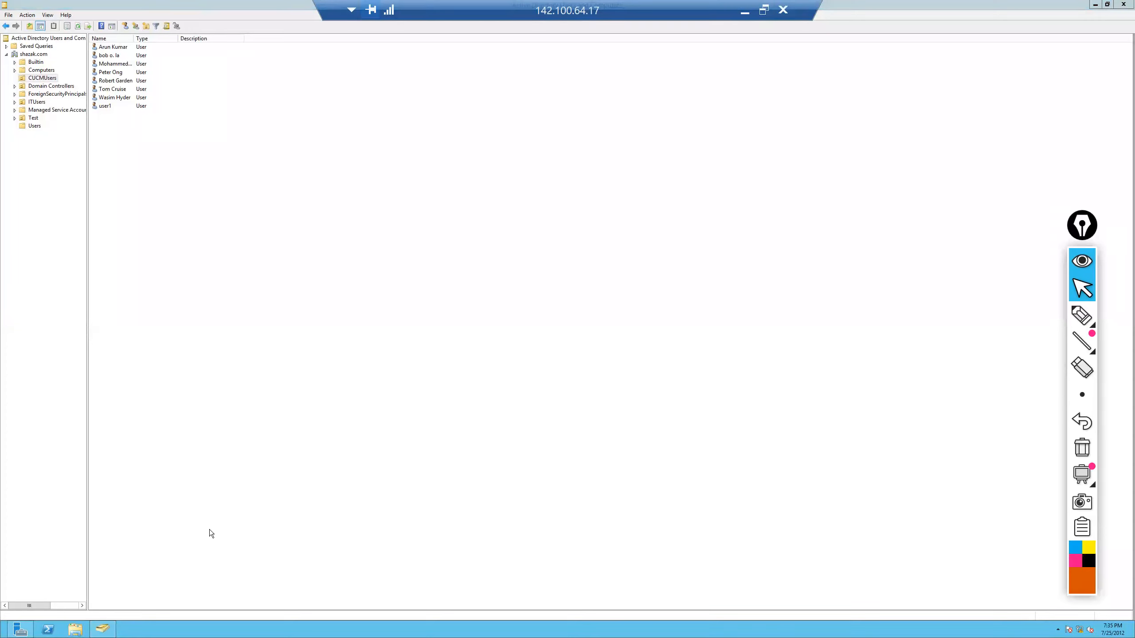
# - Run ipconfig in Command Prompt to confirm the server IP 142.100.64.17, then return to Chrome
pyautogui.press('super')
pyautogui.write('cmd')
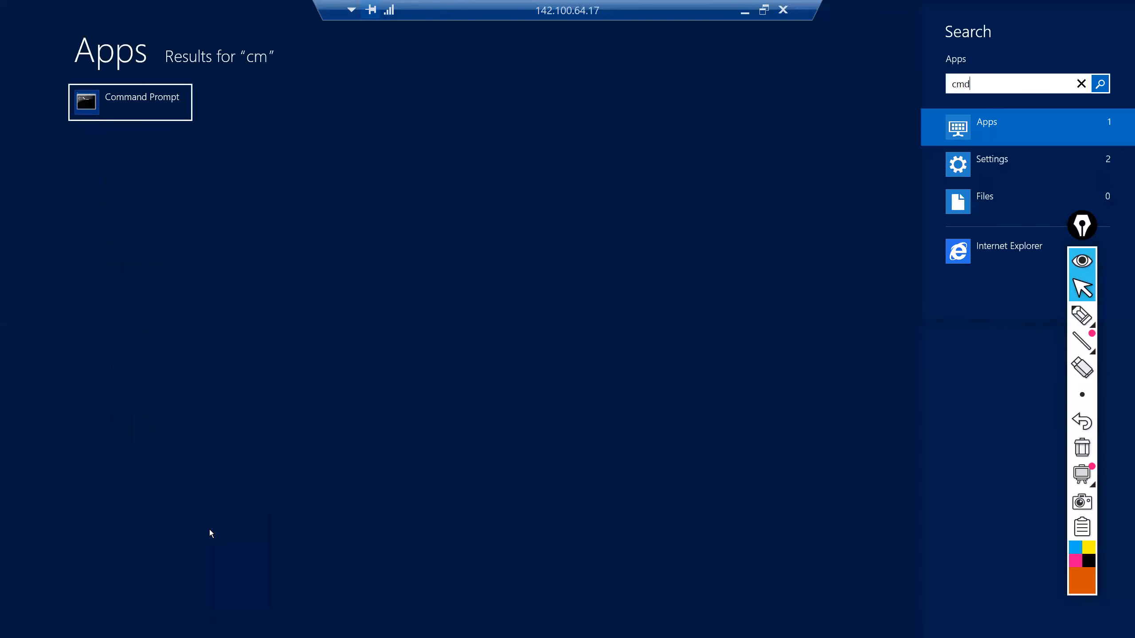
pyautogui.press('Return')
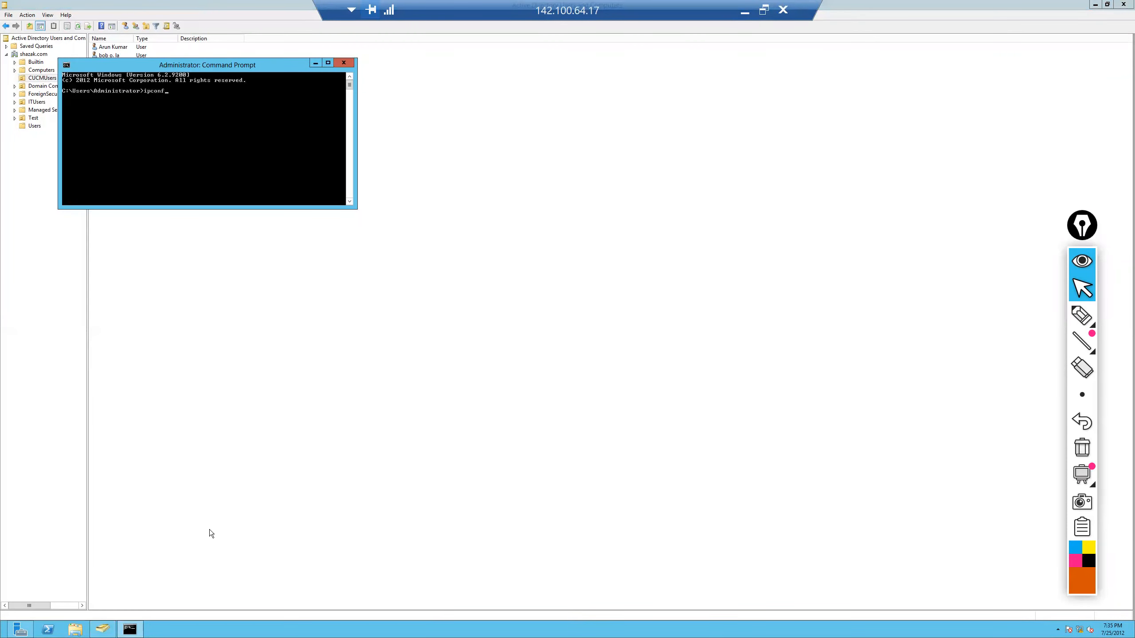
pyautogui.write('ipconfig')
pyautogui.press('Return')
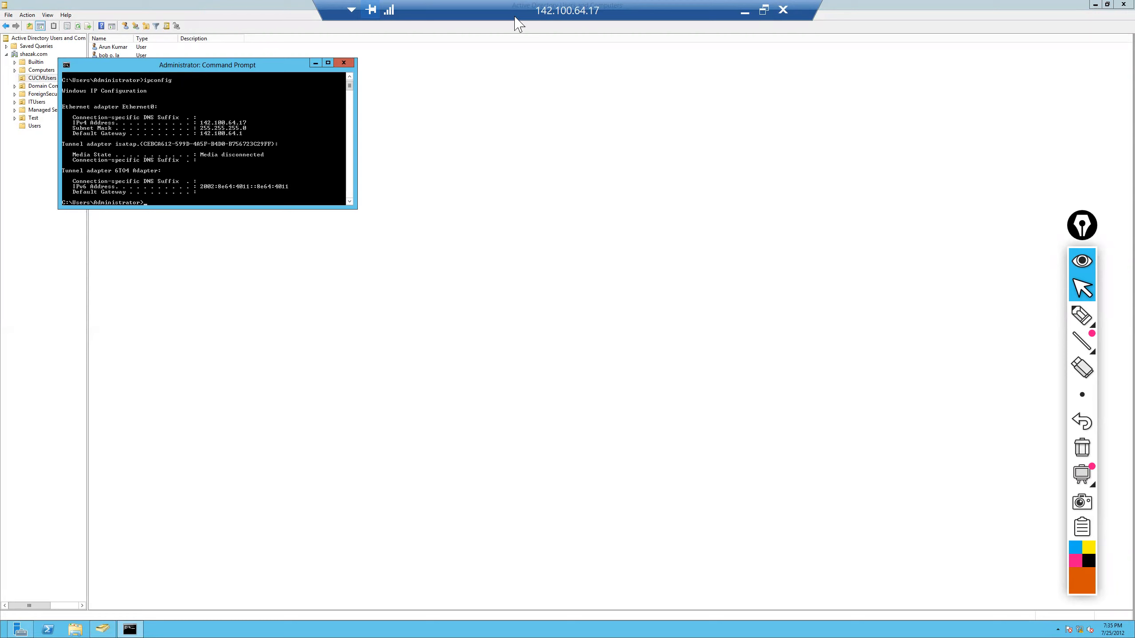
pyautogui.click(746, 5)
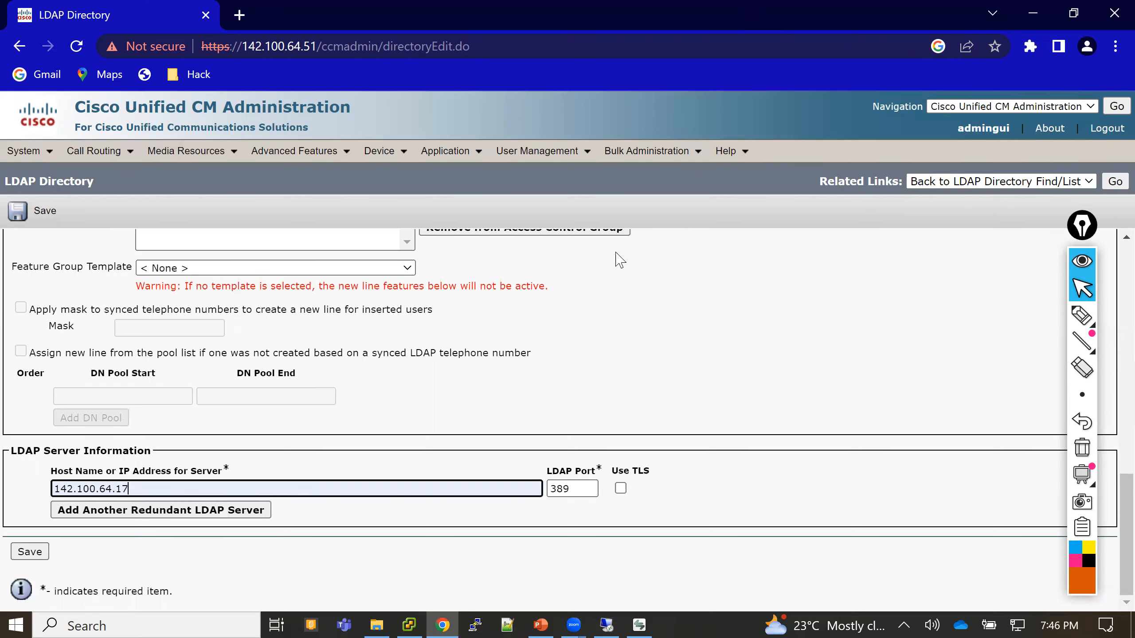
# - Check LDAP port 389 and save the AD Sync Users directory
pyautogui.moveTo(572, 490); pyautogui.dragTo(548, 491)
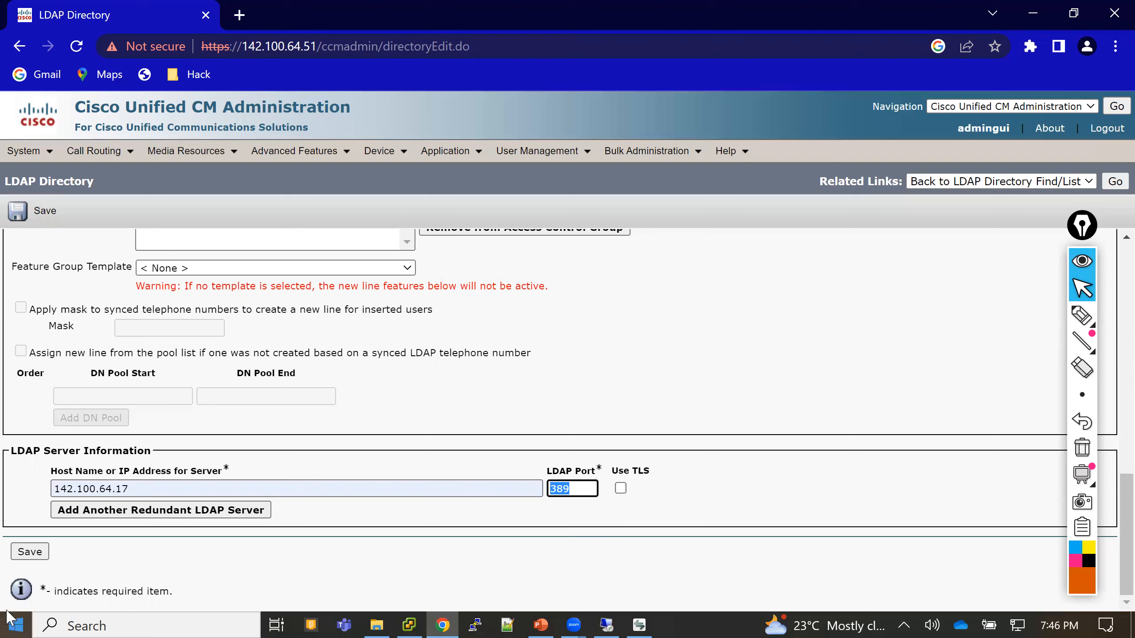
pyautogui.click(32, 554)
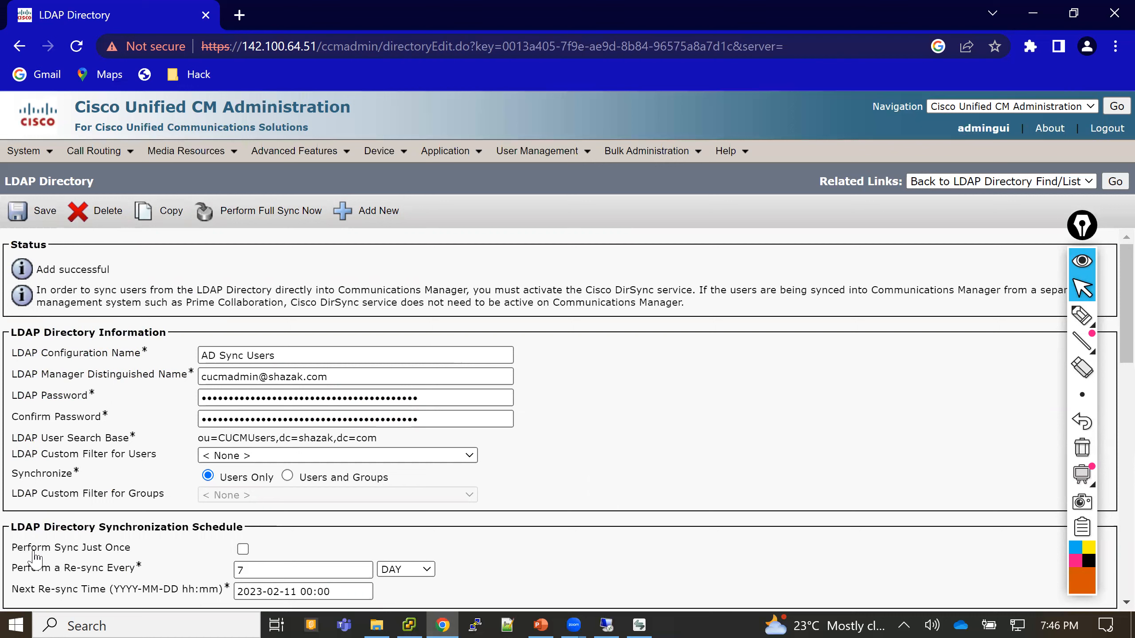
# - In a new Chrome tab, load 142.100.64.51 and enter Cisco Unified Communications Manager administration
pyautogui.click(239, 16)
pyautogui.write('142.100.64.21')
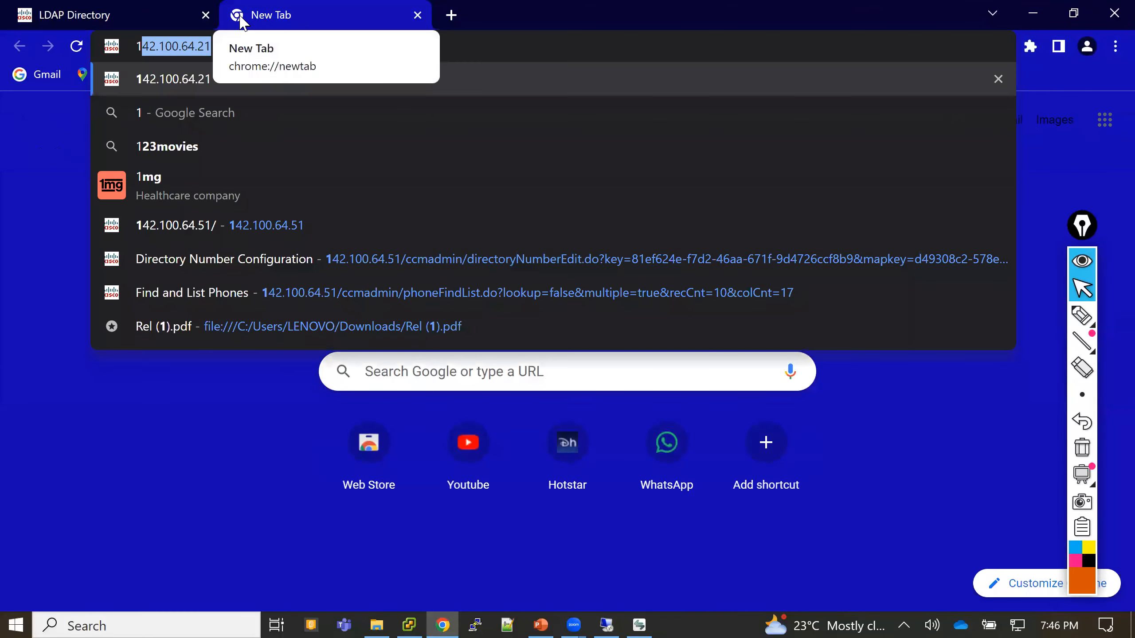
pyautogui.press('Right')
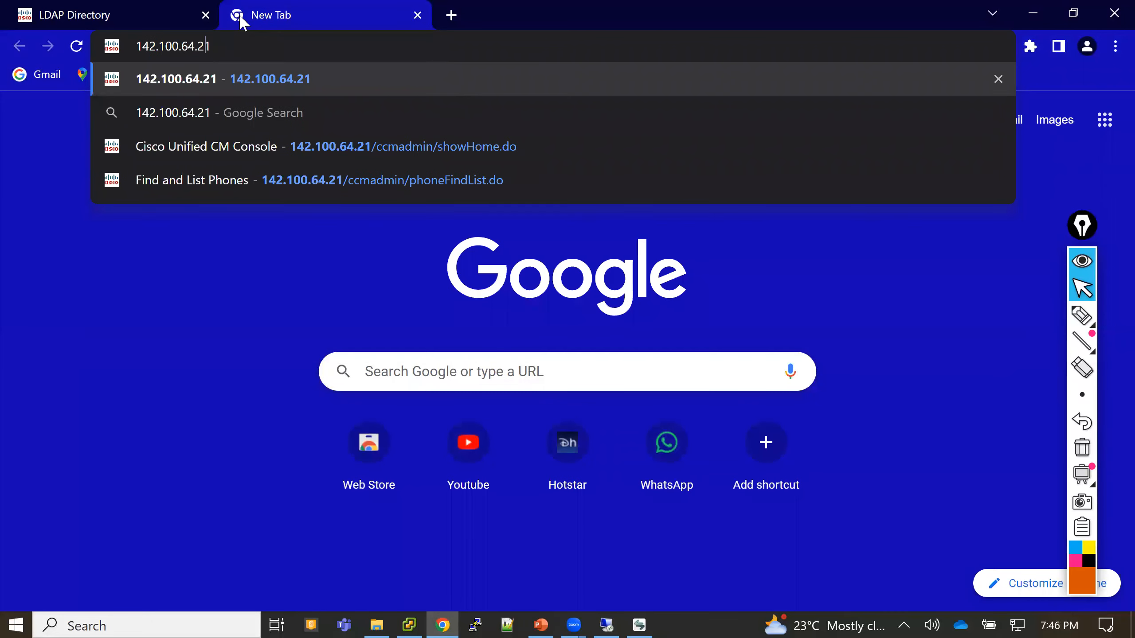
pyautogui.press('BackSpace')
pyautogui.write('5')
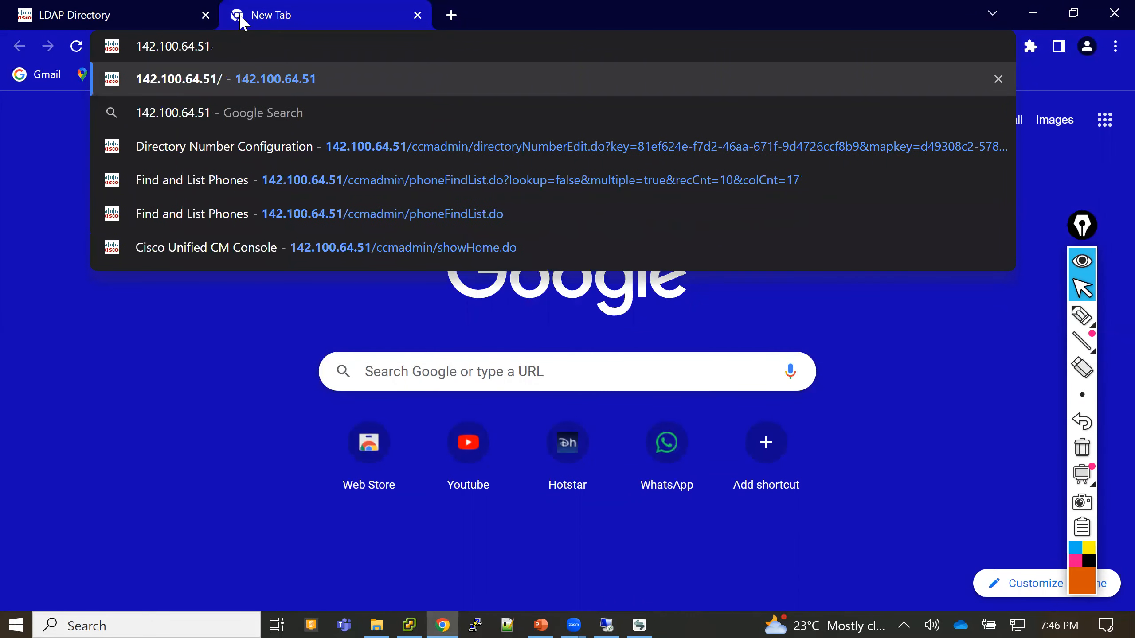
pyautogui.press('Return')
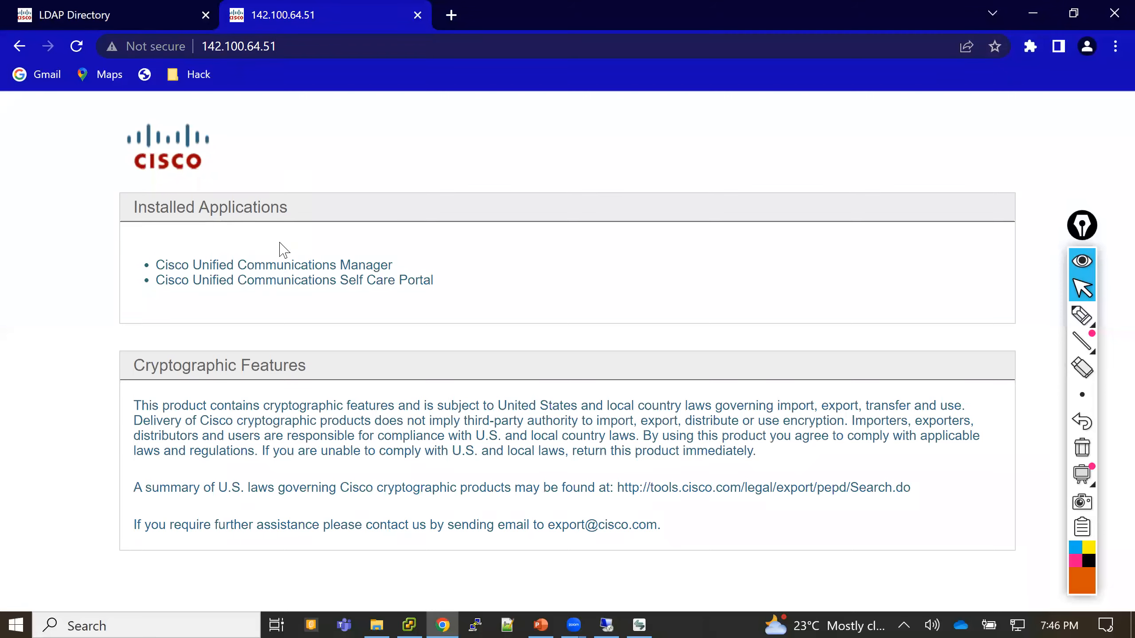
pyautogui.click(281, 266)
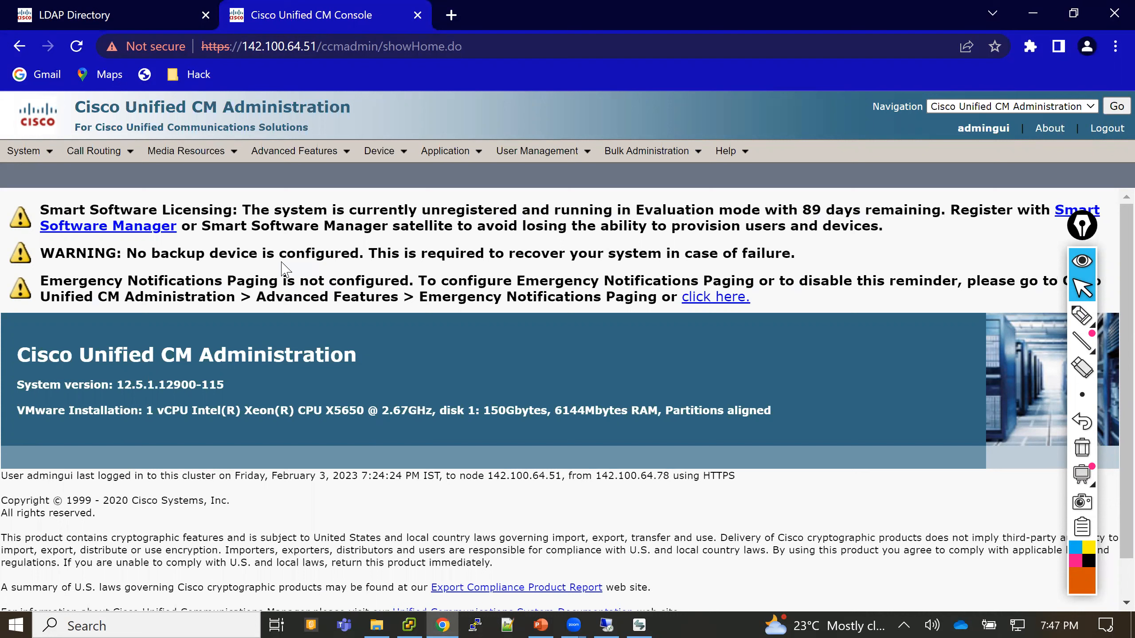
# - Switch to Cisco Unified Serviceability via the Navigation list and choose Tools > Service Activation
pyautogui.click(972, 107)
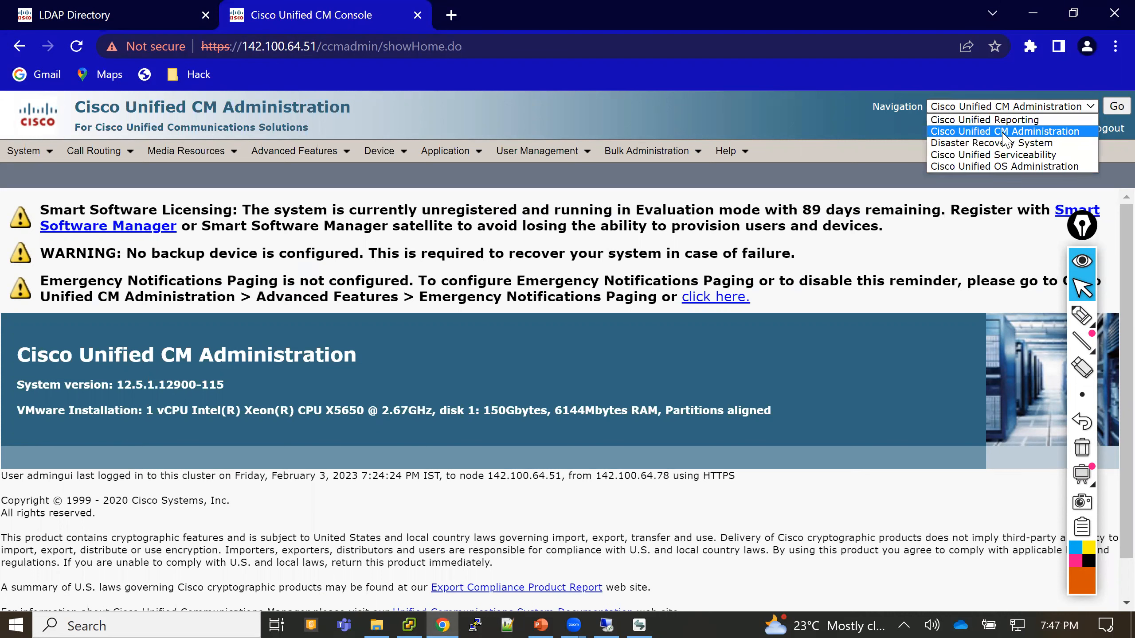
pyautogui.click(1003, 155)
pyautogui.click(1115, 107)
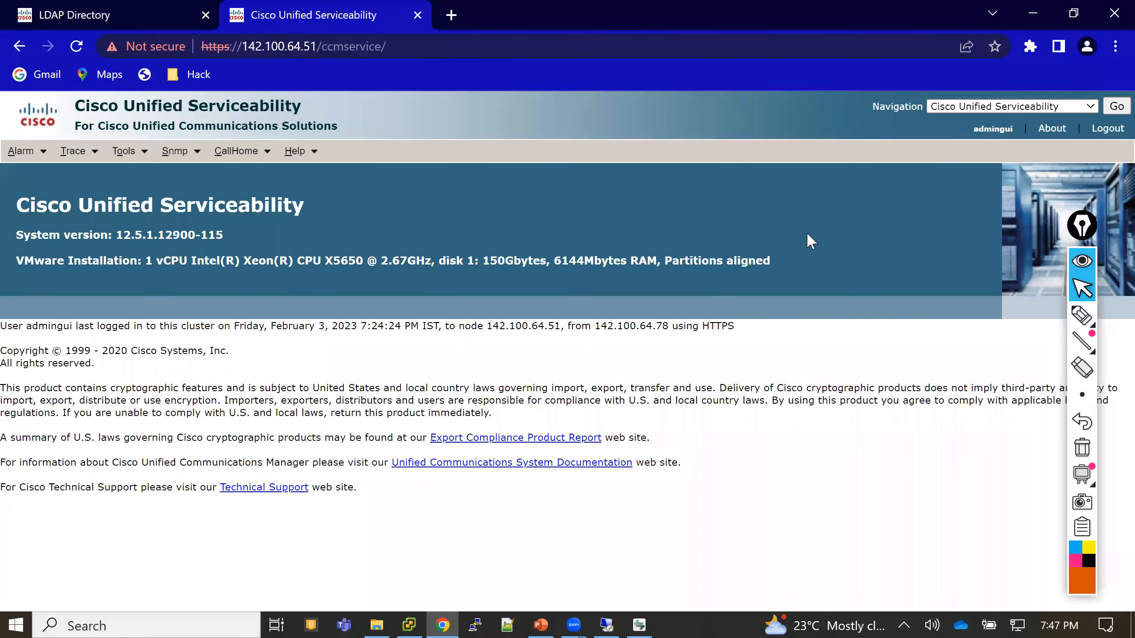
pyautogui.click(127, 151)
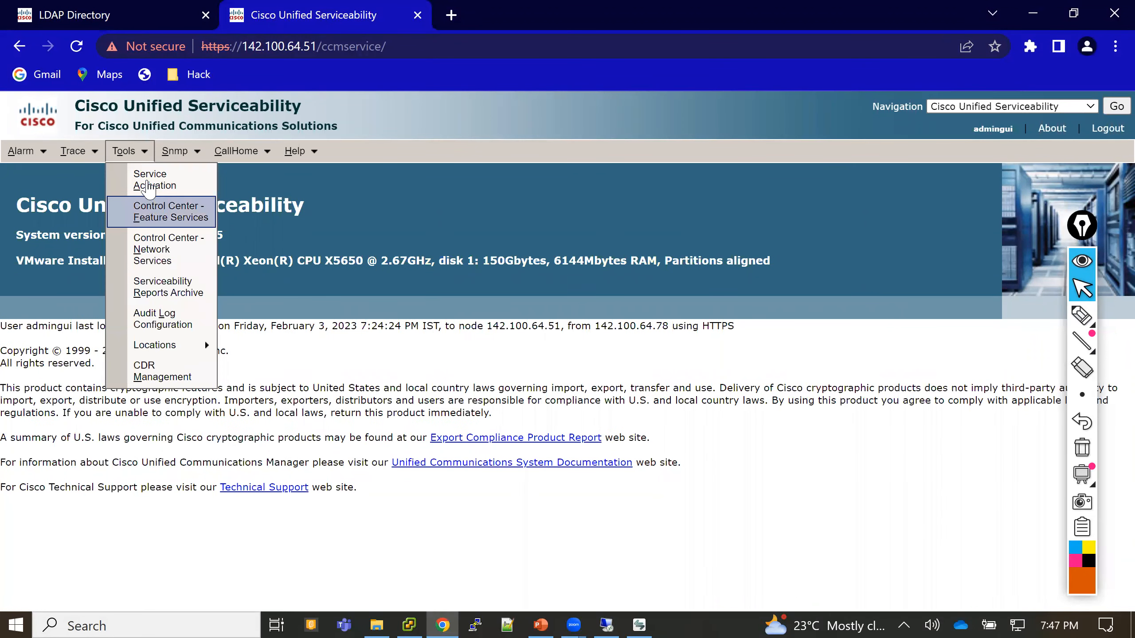
pyautogui.click(149, 185)
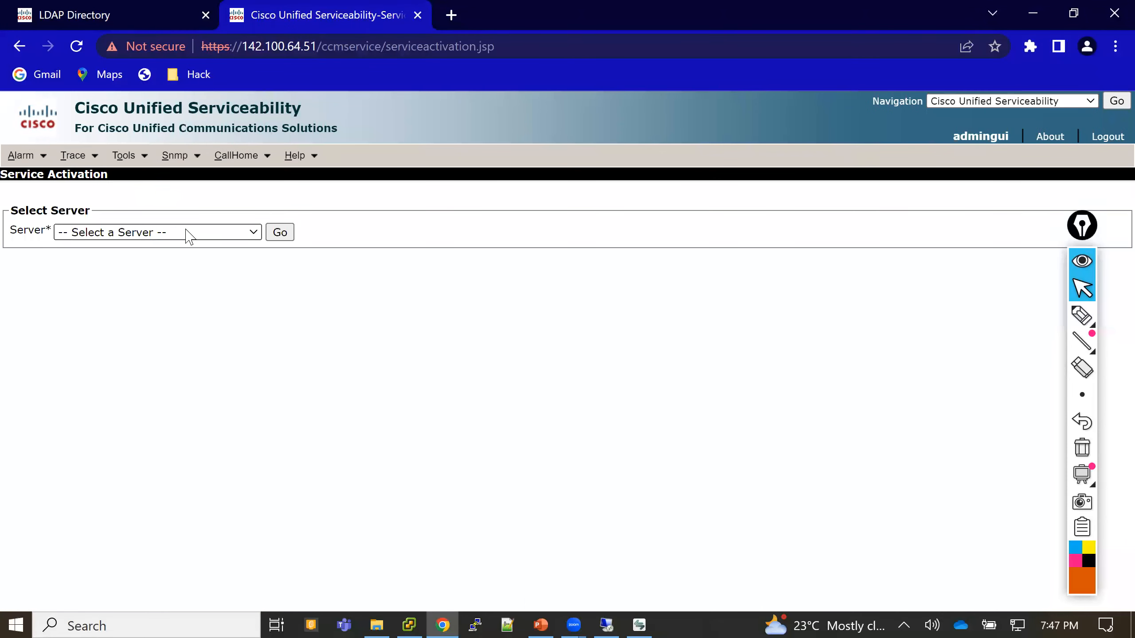
# - Load the Service Activation list for server 142.100.64.51--CUCM Voice/Video
pyautogui.click(187, 232)
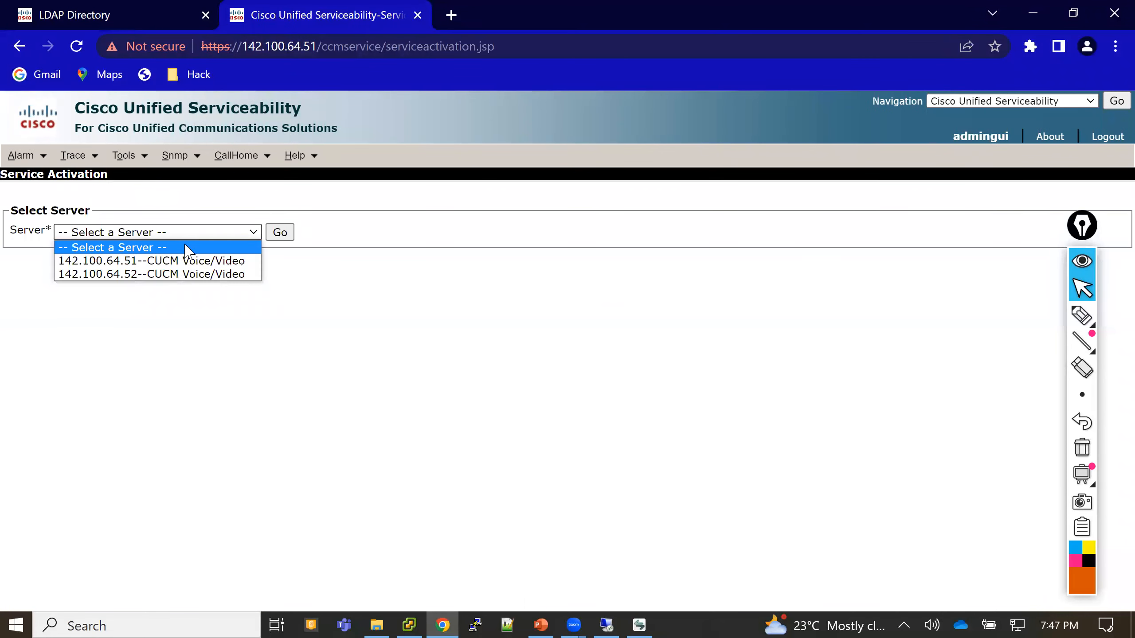
pyautogui.click(187, 261)
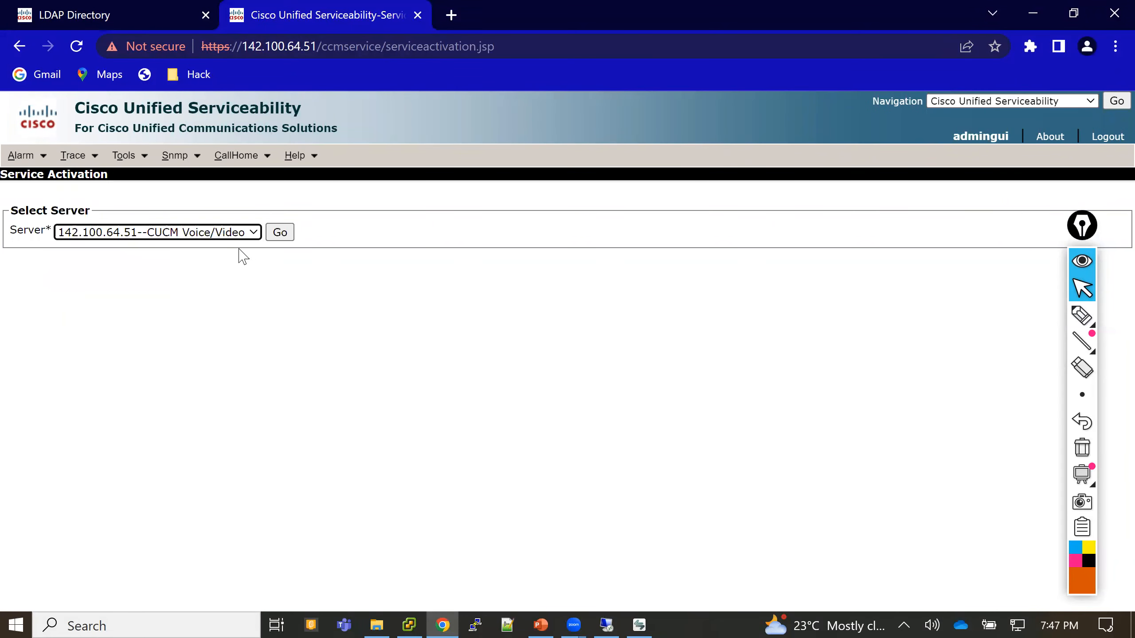
pyautogui.click(280, 232)
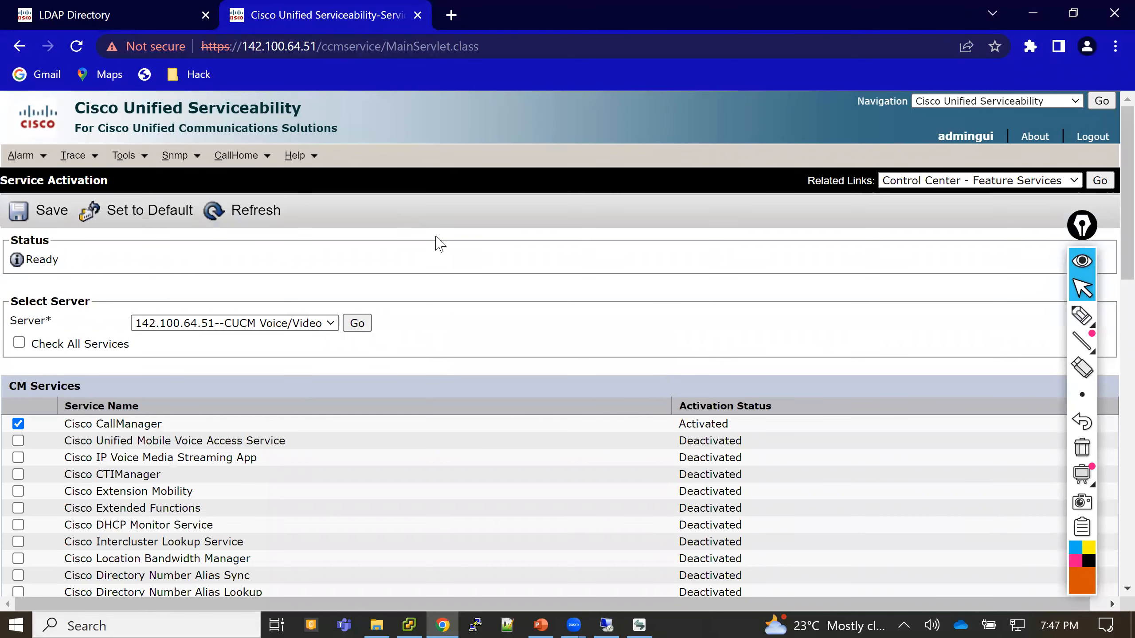
# - Tick Cisco DirSync under Directory Services, save, and confirm its activation
pyautogui.scroll(-10, 440, 243)
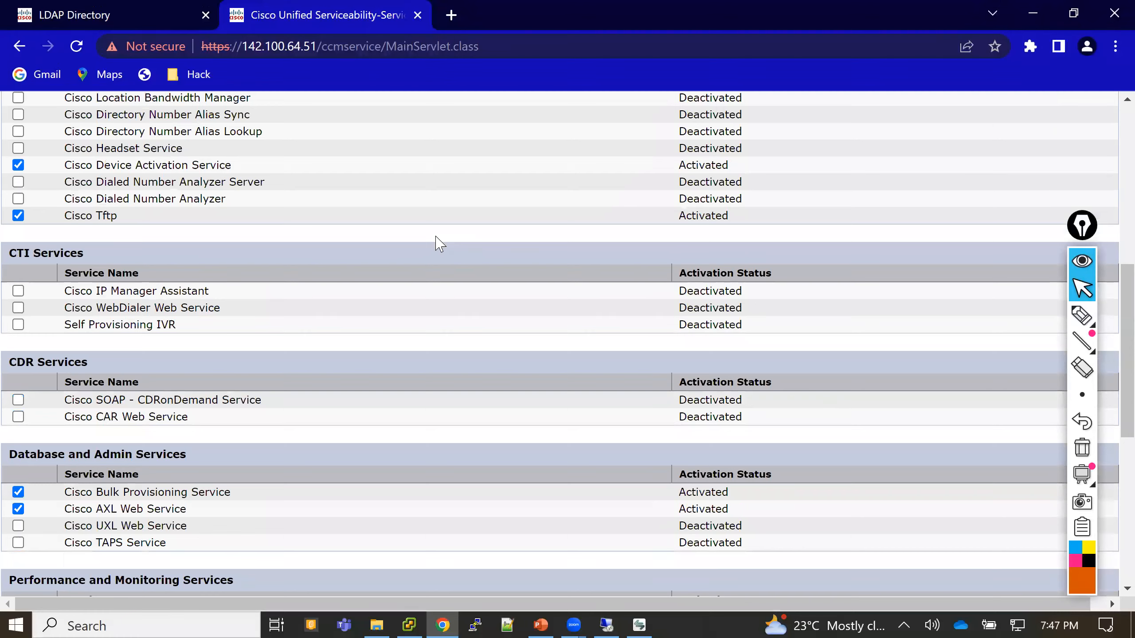
pyautogui.scroll(-5, 441, 244)
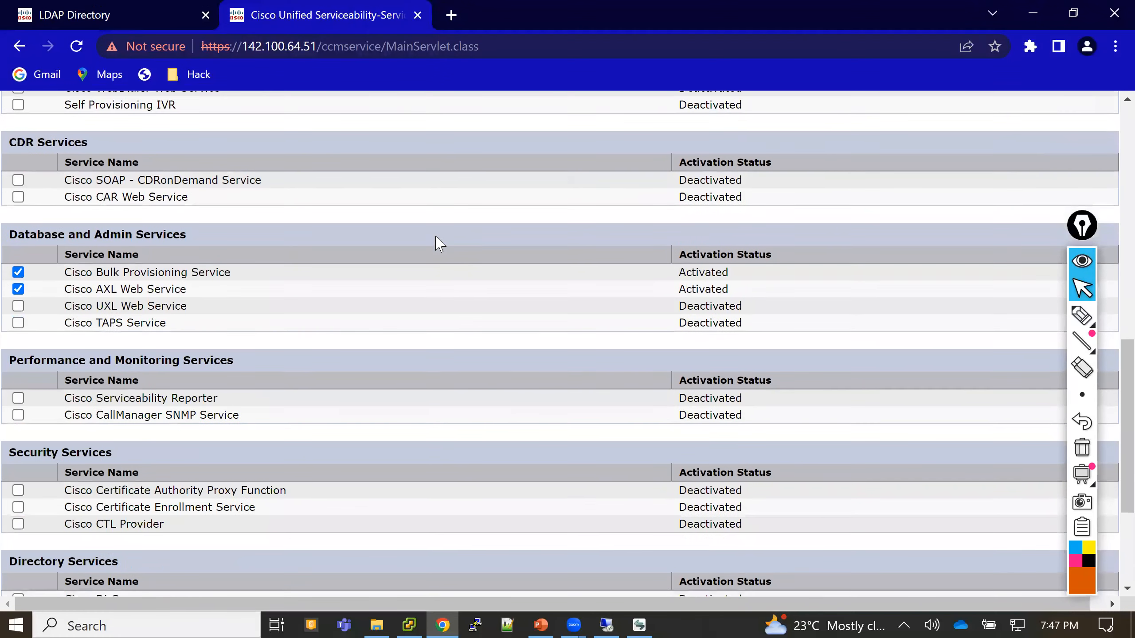
pyautogui.scroll(-4, 441, 244)
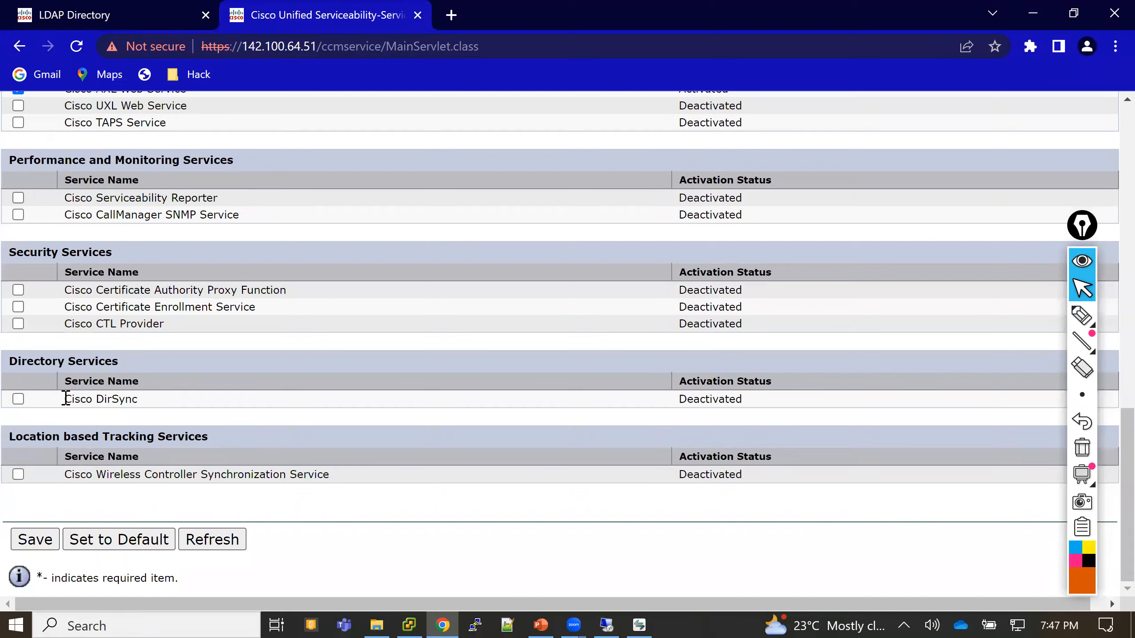
pyautogui.moveTo(63, 399); pyautogui.dragTo(153, 409)
pyautogui.click(17, 398)
pyautogui.click(31, 537)
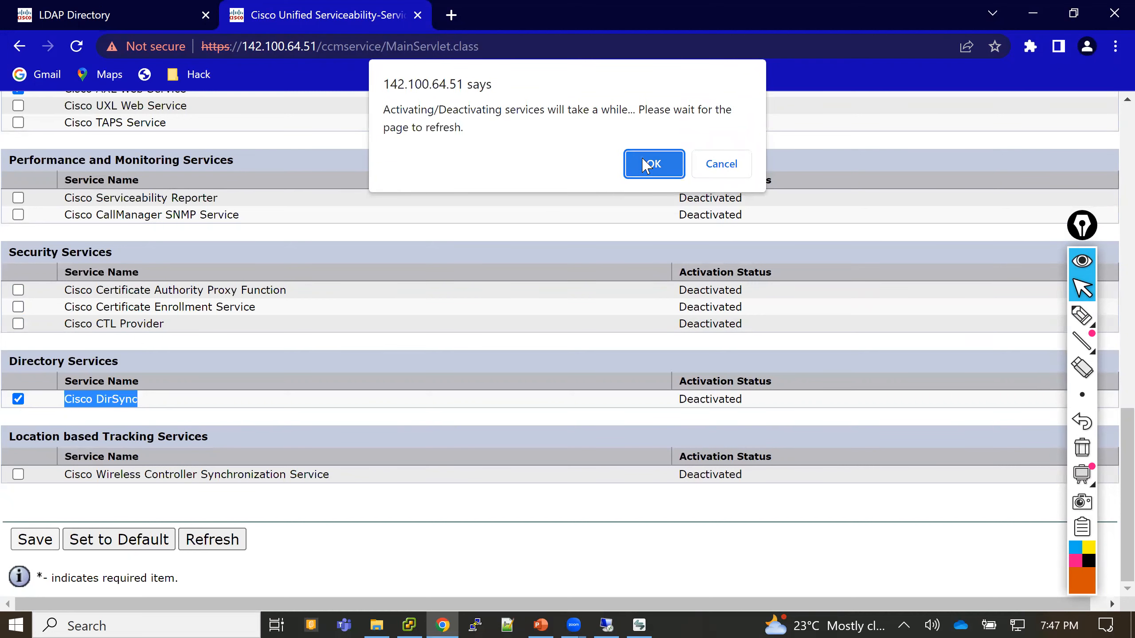
pyautogui.click(646, 165)
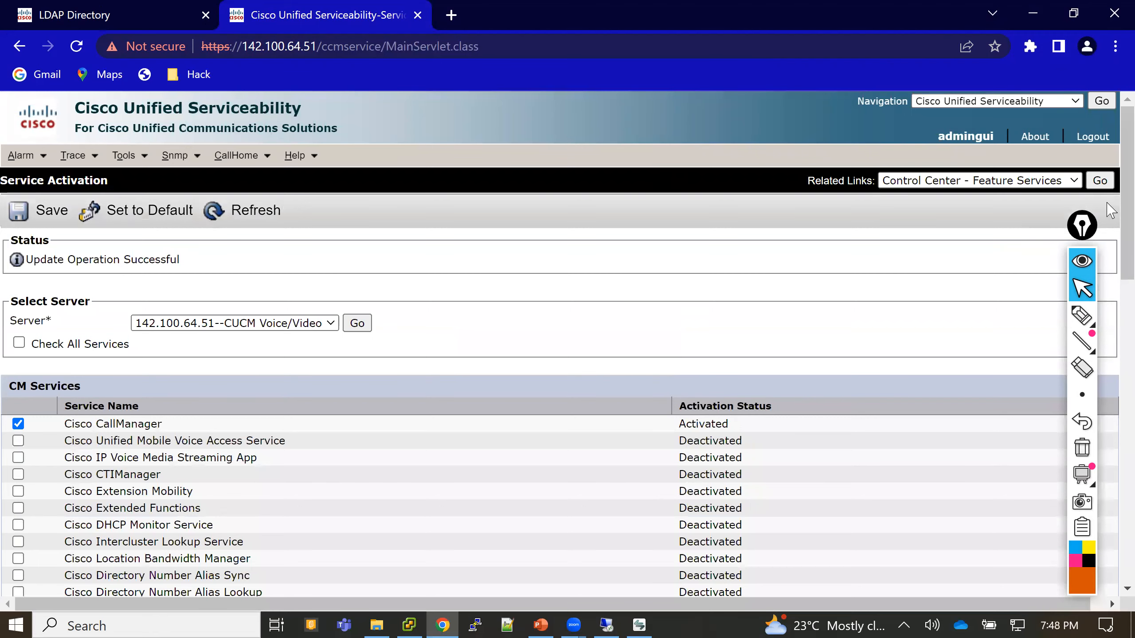
# - Check that Cisco DirSync shows Activated, then return to the LDAP Directory tab
pyautogui.moveTo(1127, 232); pyautogui.dragTo(1019, 544)
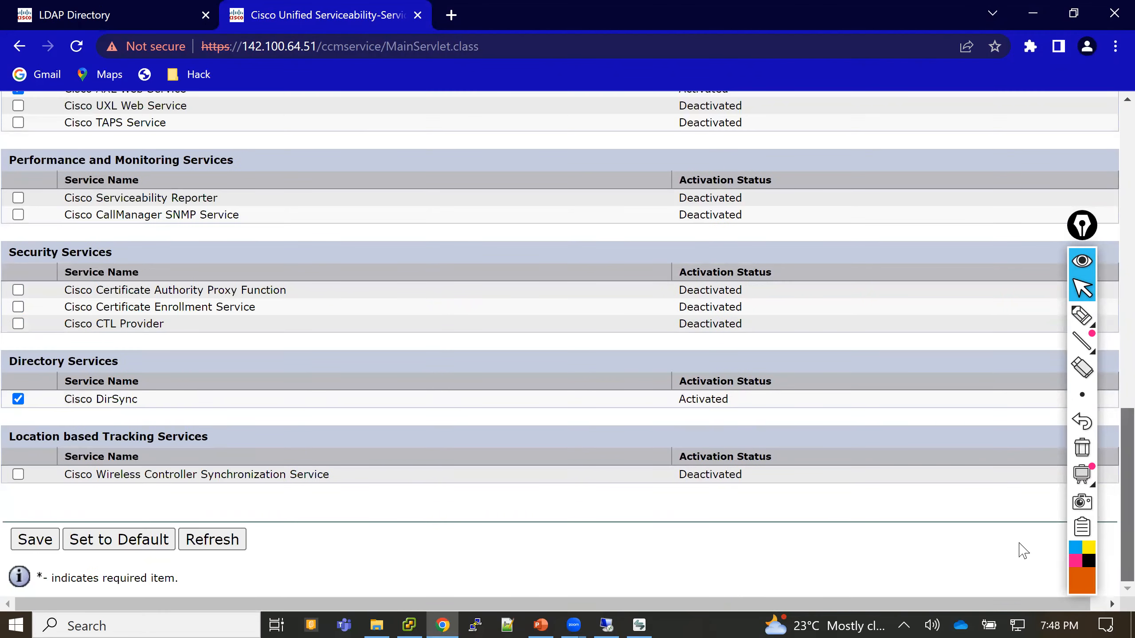
pyautogui.moveTo(685, 396); pyautogui.dragTo(757, 399)
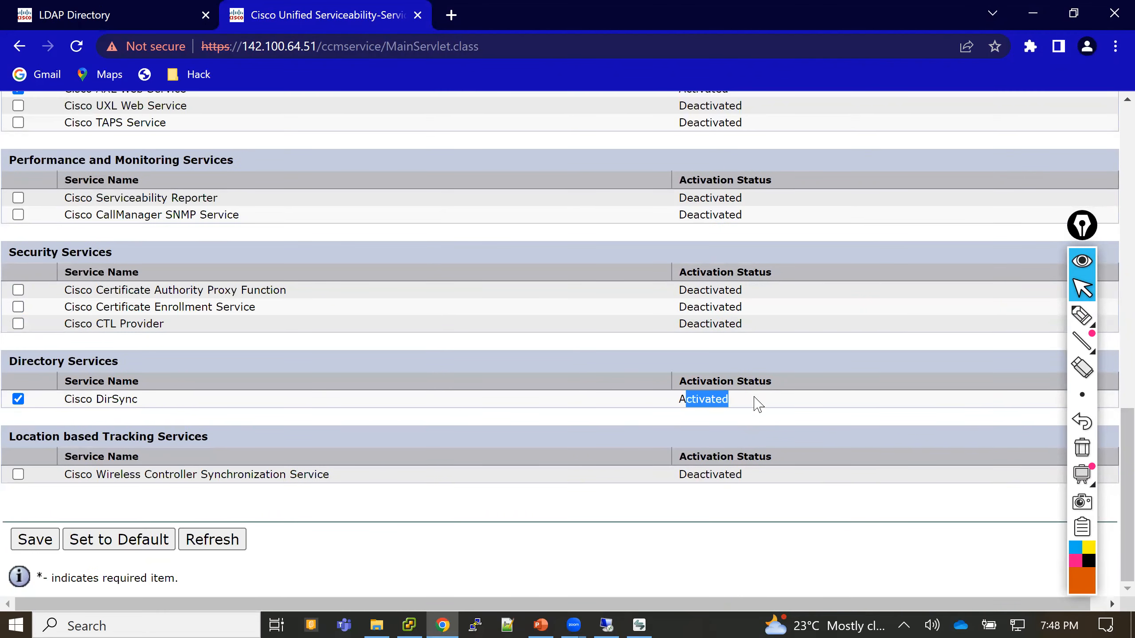
pyautogui.click(97, 14)
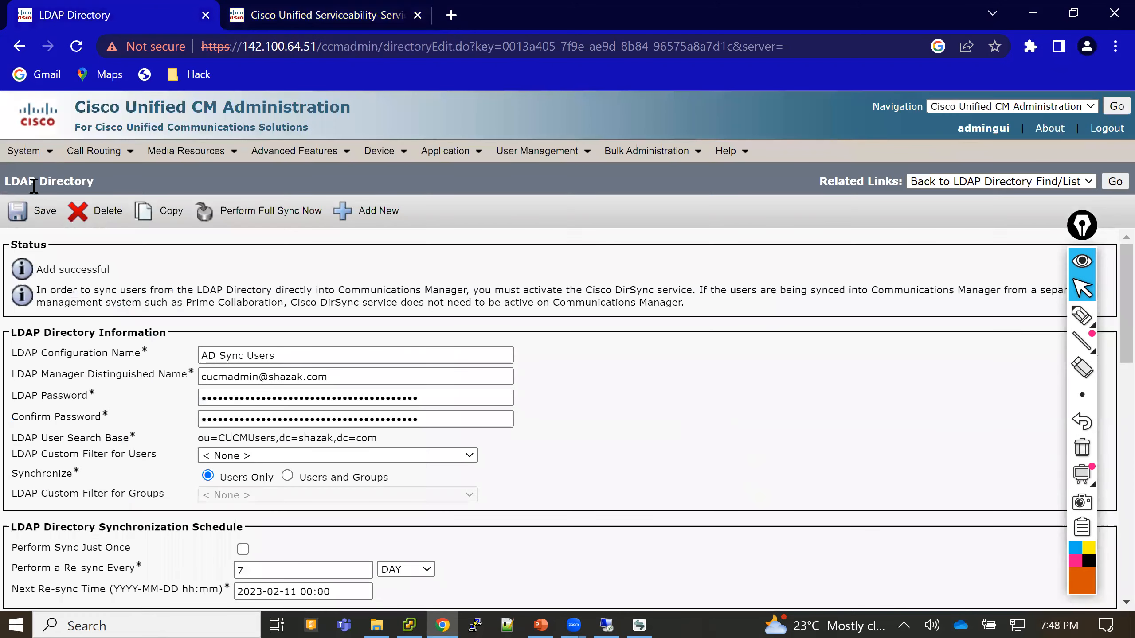
# - Save AD Sync Users again, getting Update successful, with the re-sync unit kept at DAY every 7
pyautogui.click(28, 213)
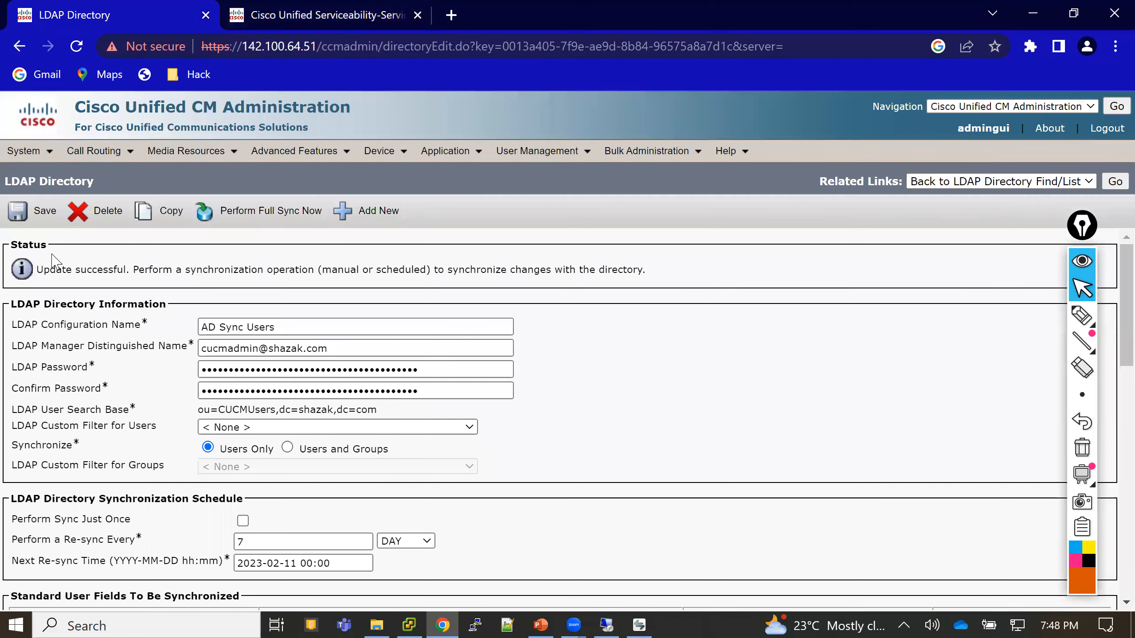
pyautogui.moveTo(56, 270); pyautogui.dragTo(168, 274)
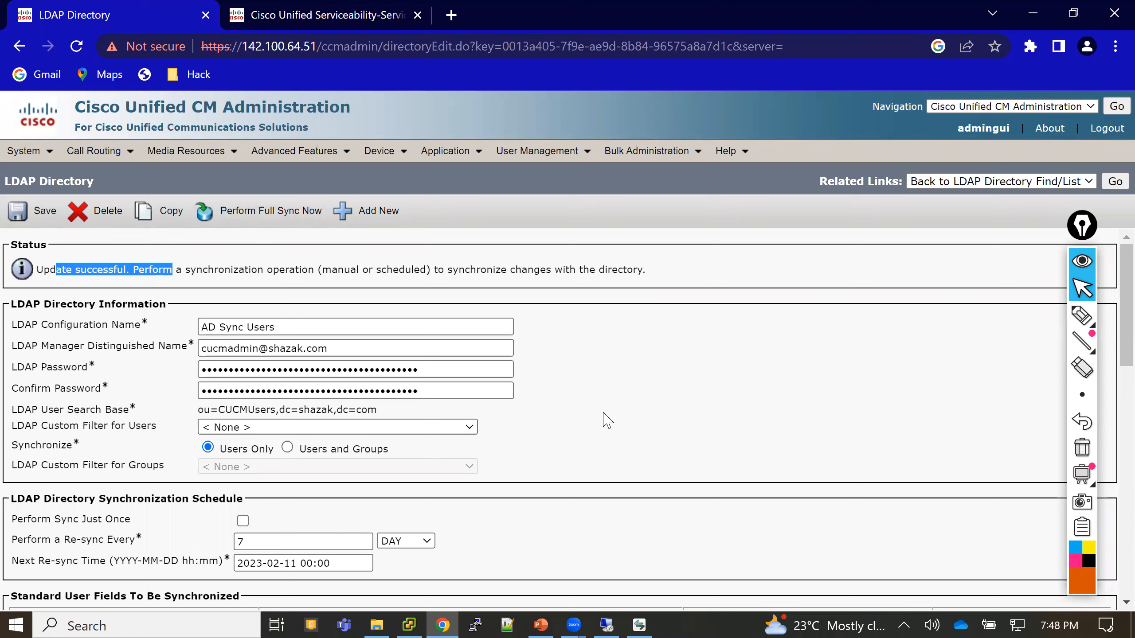
pyautogui.moveTo(38, 540); pyautogui.dragTo(148, 541)
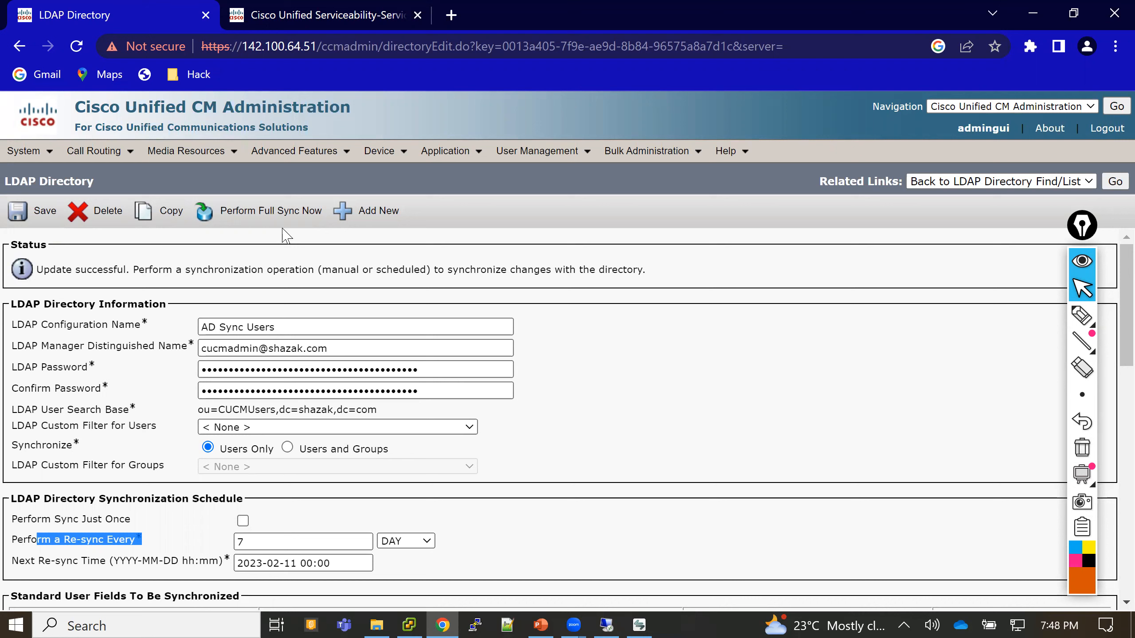
pyautogui.click(409, 541)
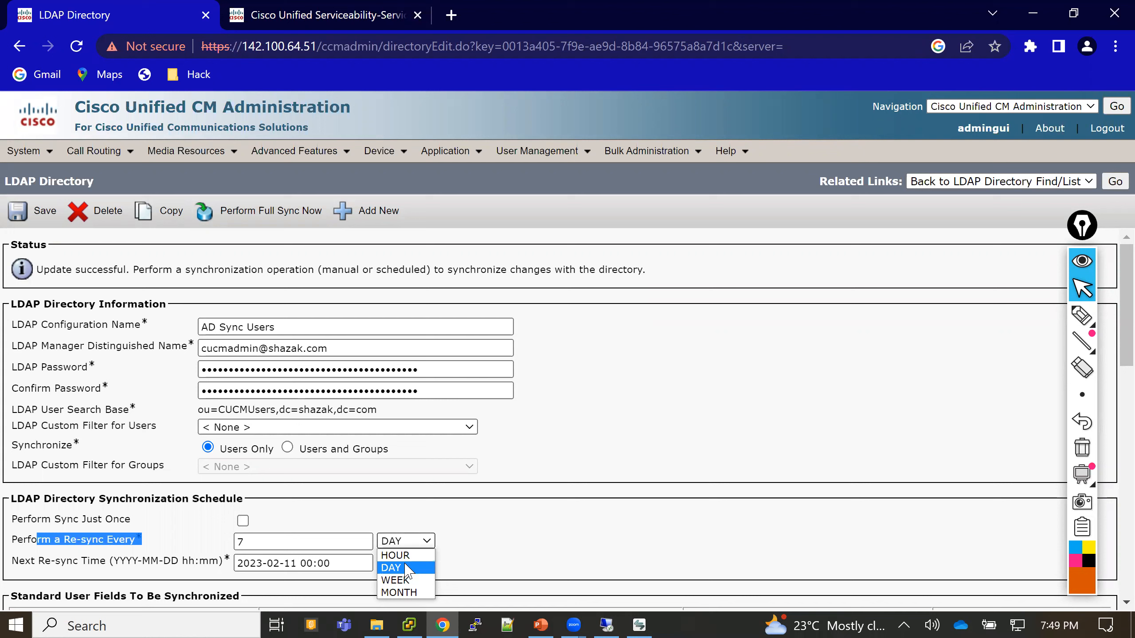
pyautogui.click(407, 568)
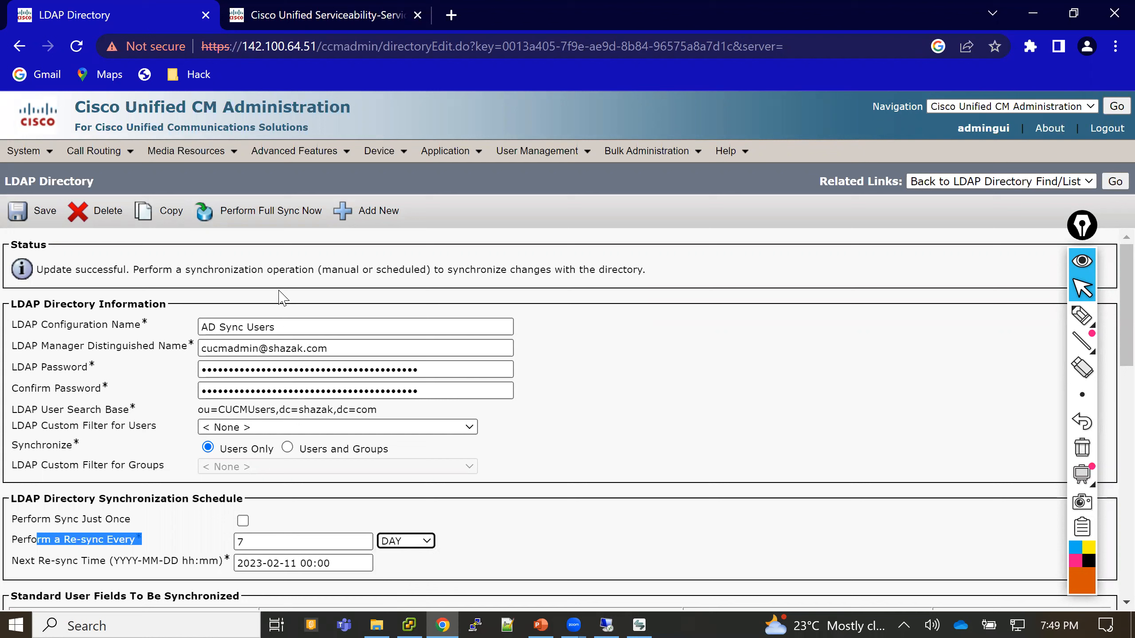
# - Start and confirm a full LDAP resync with Perform Full Sync Now, then close the Serviceability tab
pyautogui.click(283, 220)
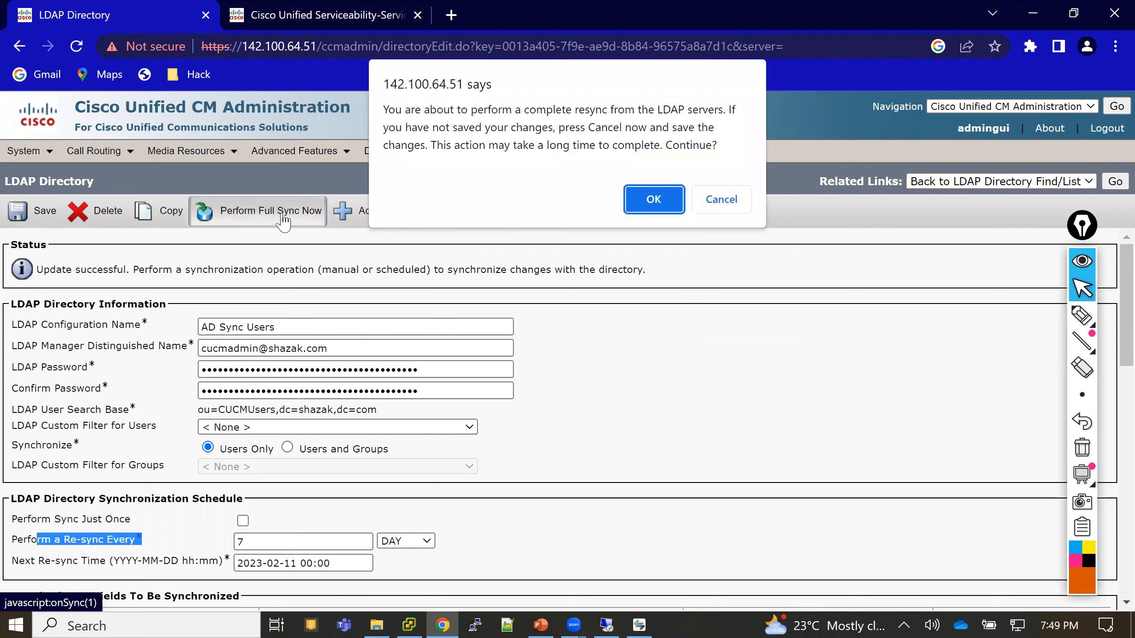
pyautogui.click(654, 200)
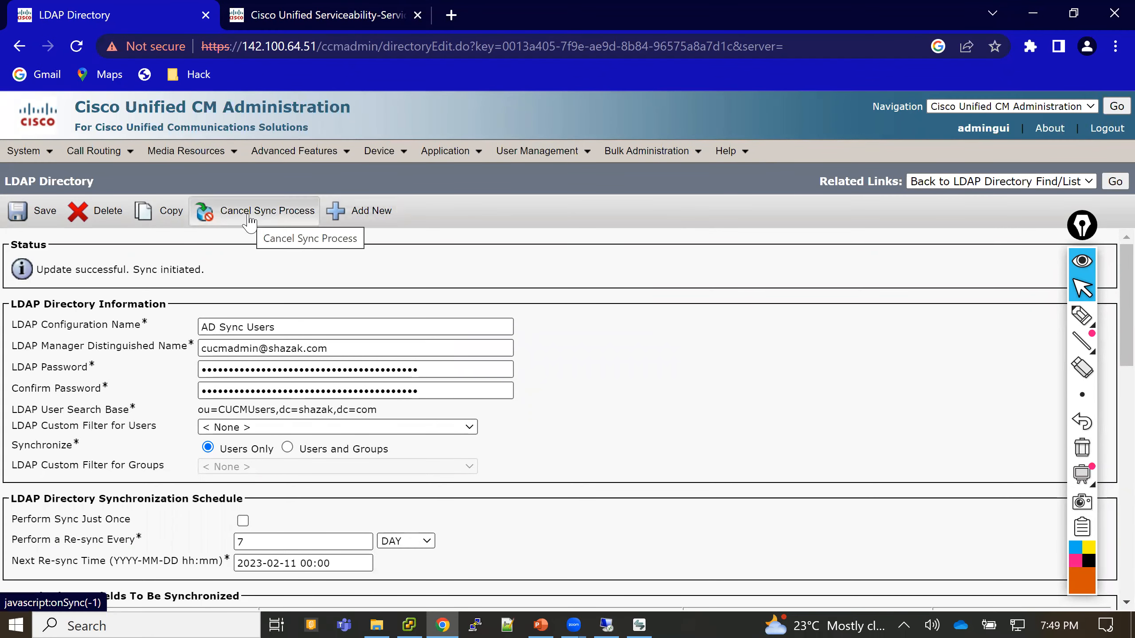
pyautogui.click(418, 15)
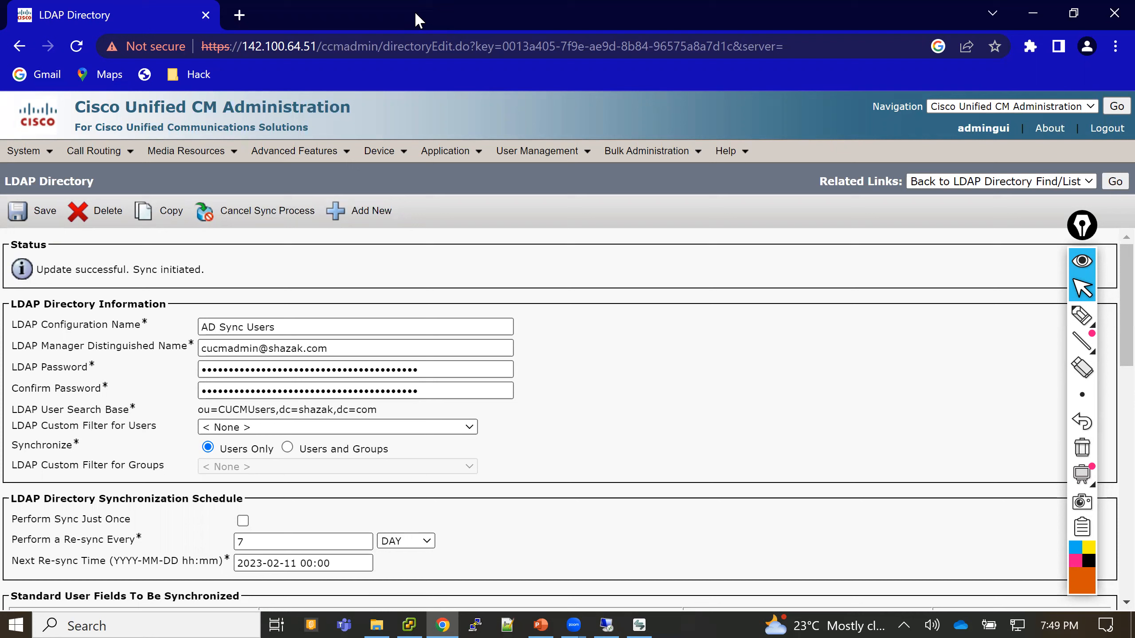
pyautogui.moveTo(545, 159)
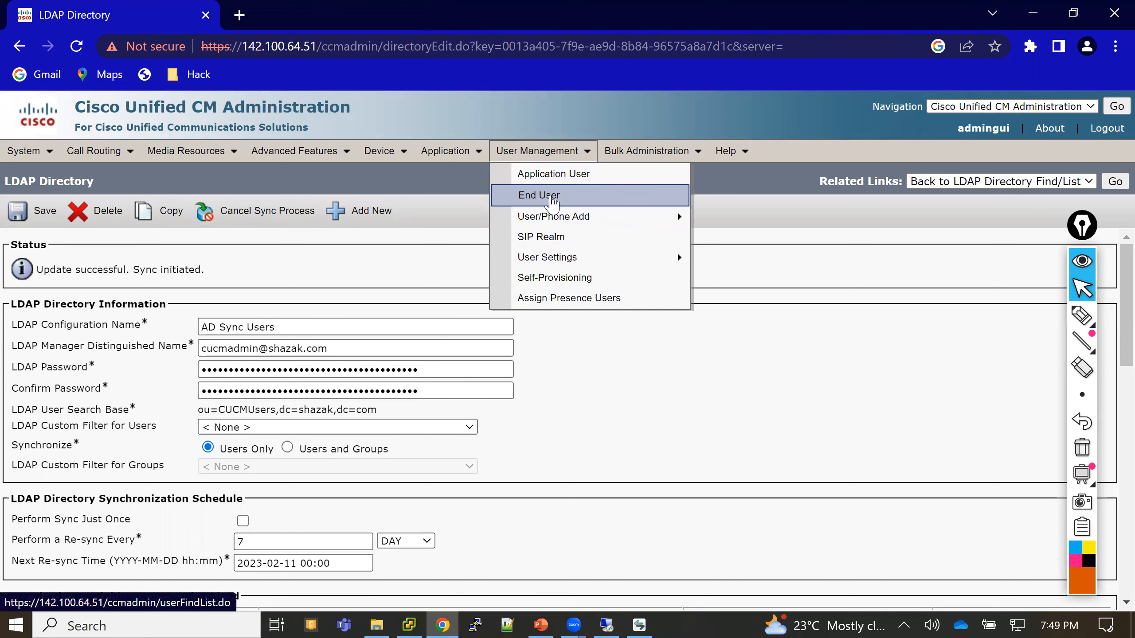
# - Open End User in a new tab, find all four users, then return to the LDAP Directory tab
pyautogui.middleClick(553, 203)
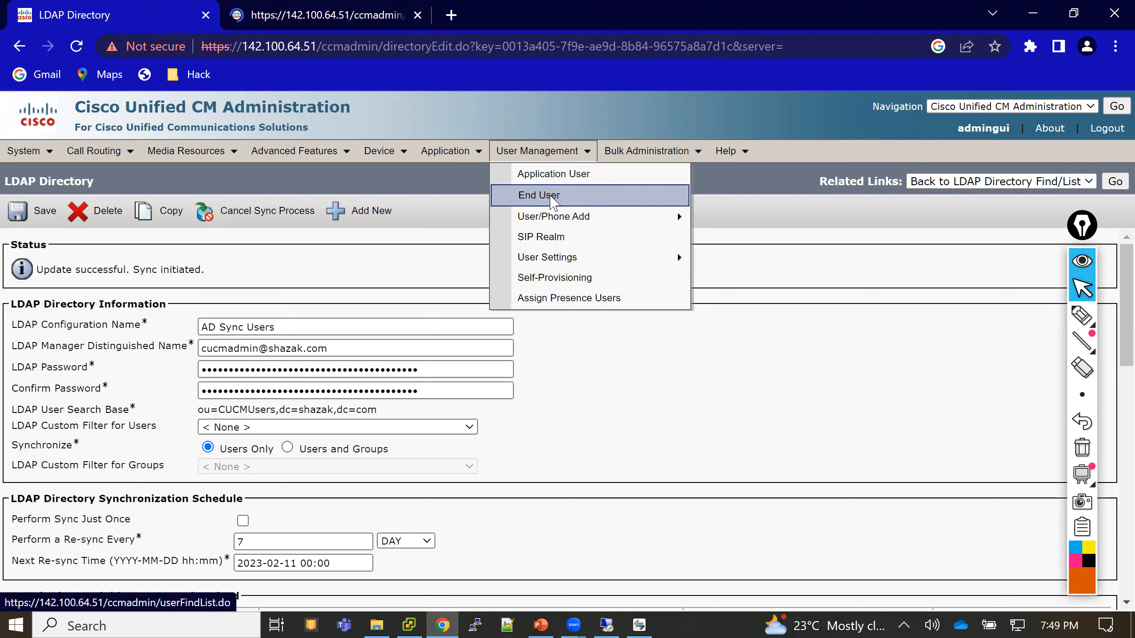
pyautogui.click(366, 11)
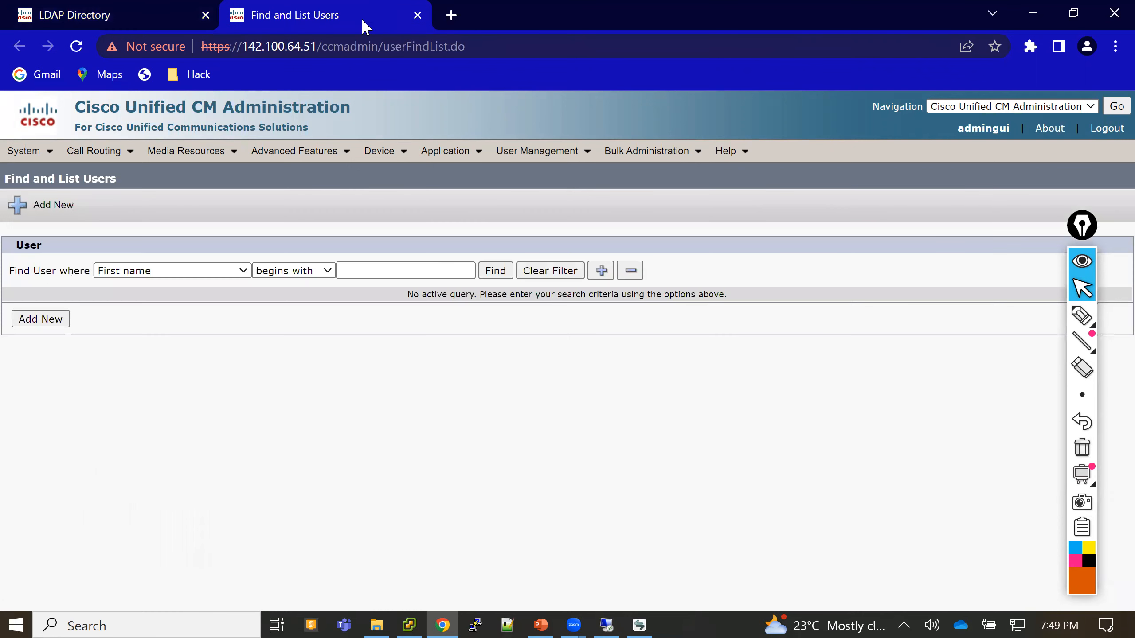
pyautogui.click(501, 276)
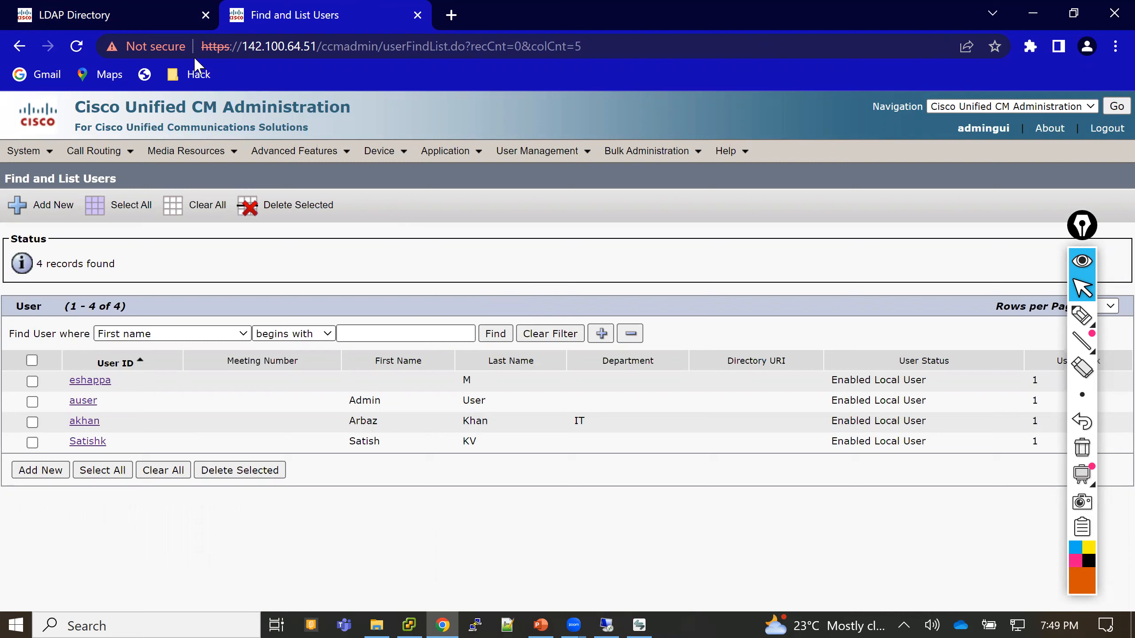
pyautogui.moveTo(163, 13)
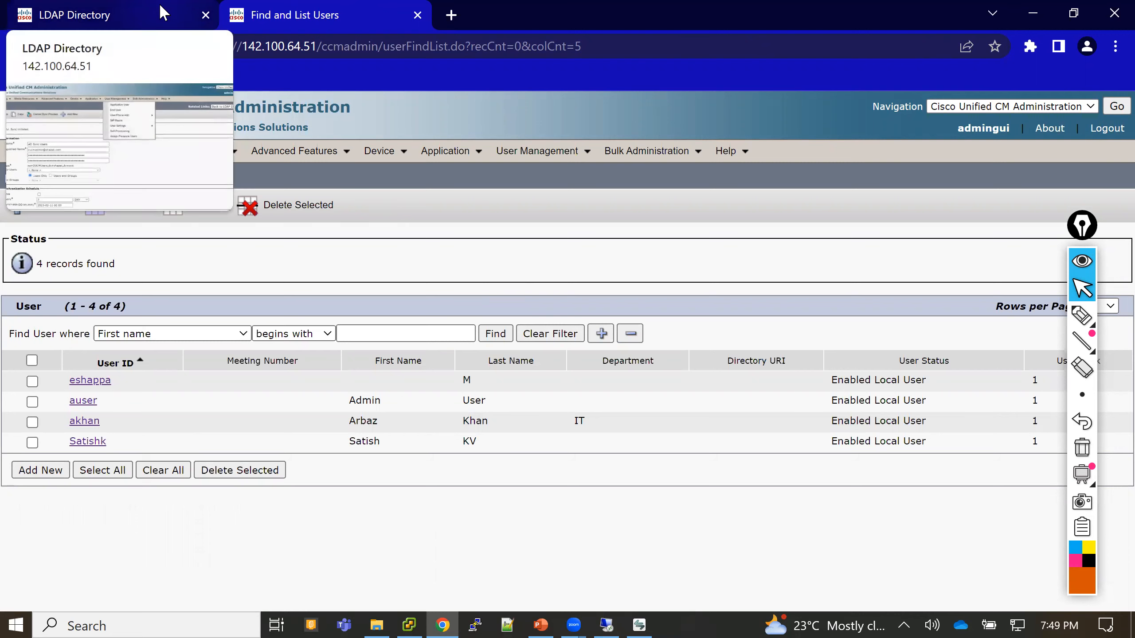
pyautogui.click(164, 12)
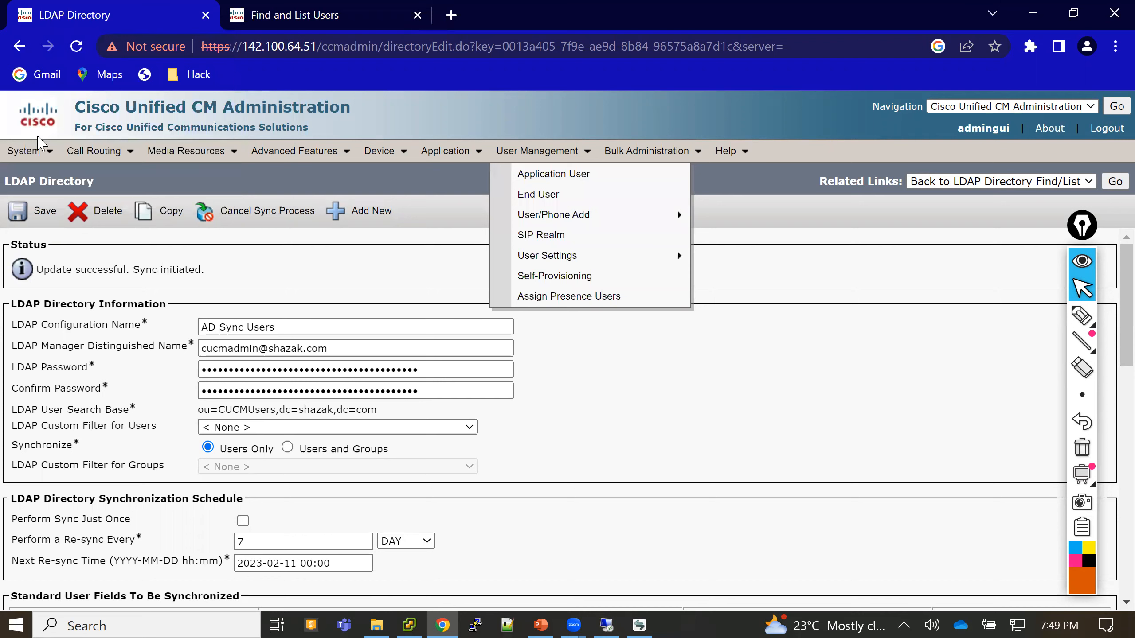
# - Reopen the AD Sync Users directory from System > LDAP > LDAP Directory
pyautogui.click(36, 151)
pyautogui.moveTo(52, 330)
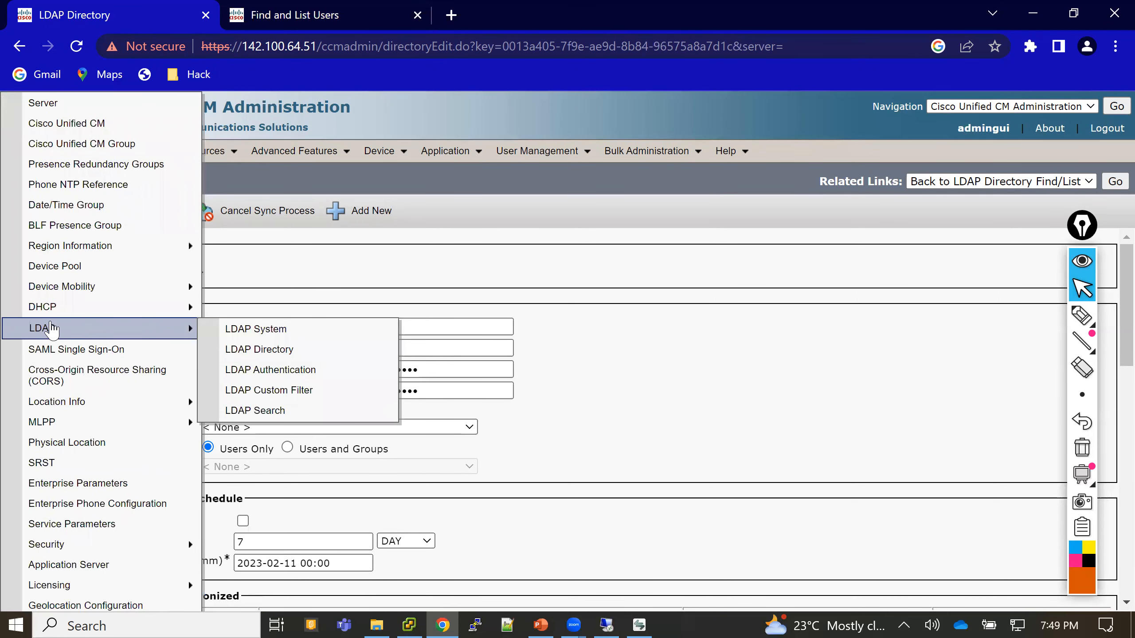
pyautogui.click(253, 351)
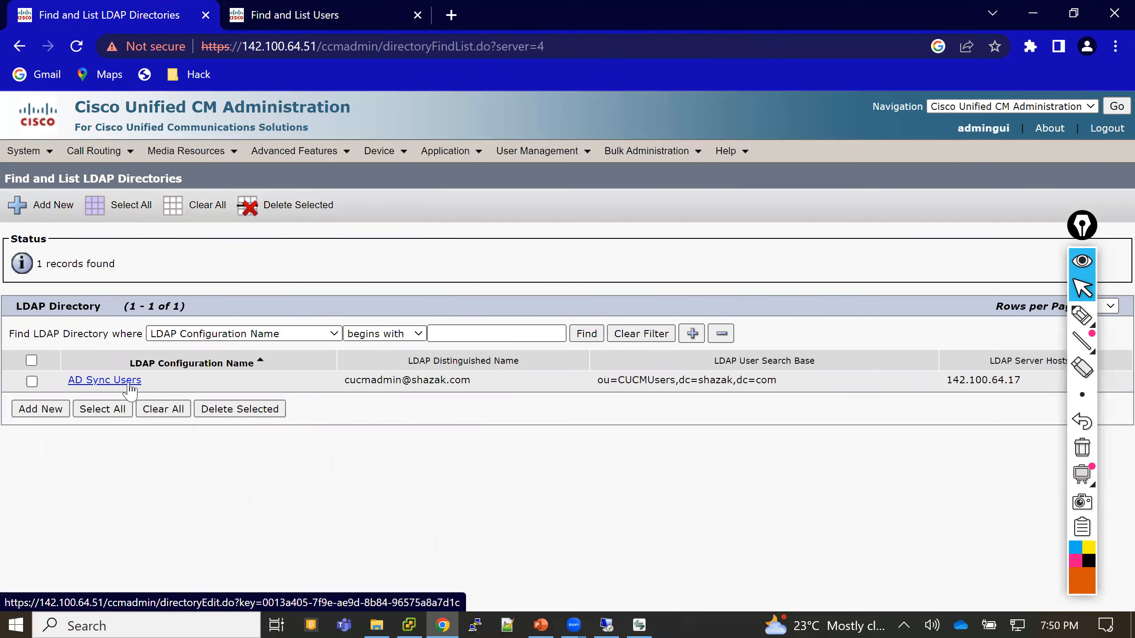
pyautogui.click(130, 380)
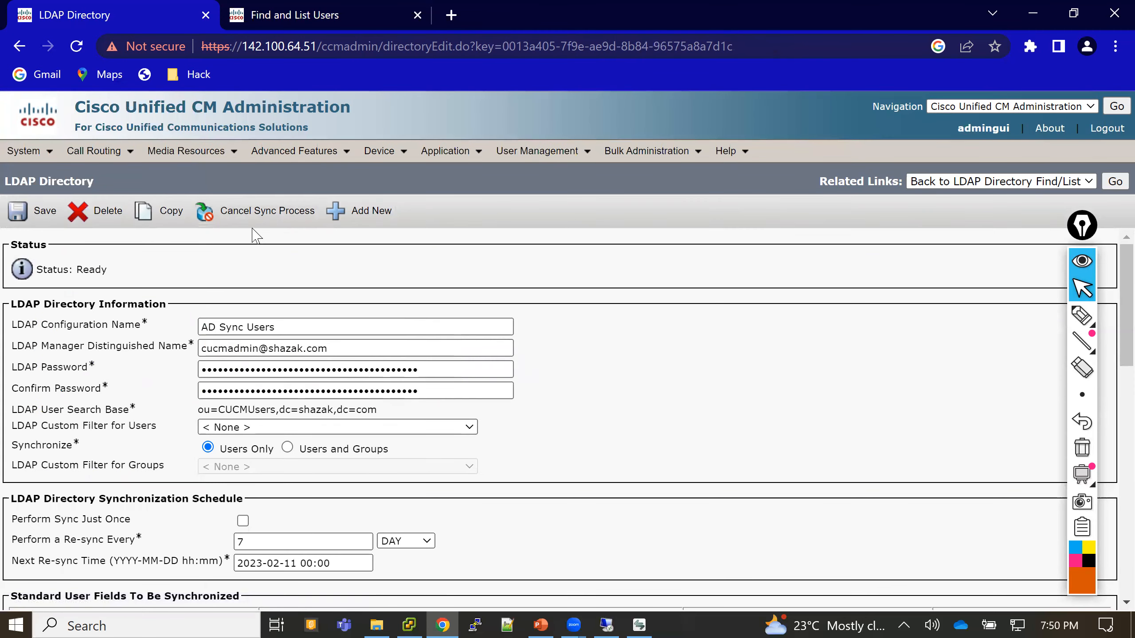
# - Rerun the end user search three times, still four Enabled Local Users, then return to the directory
pyautogui.click(352, 16)
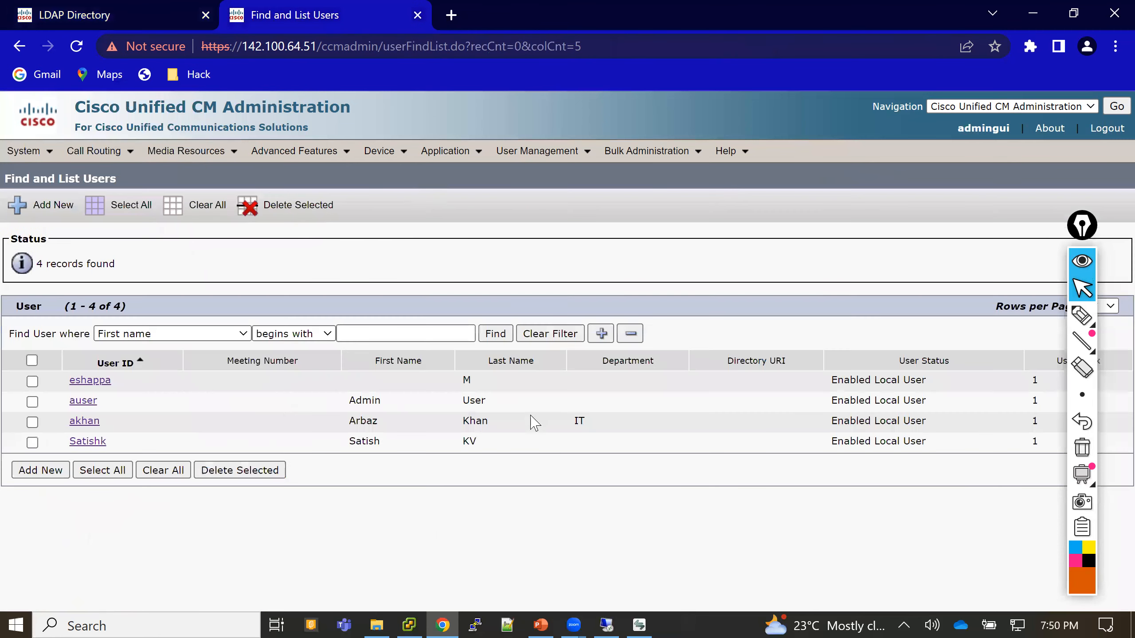
pyautogui.click(497, 333)
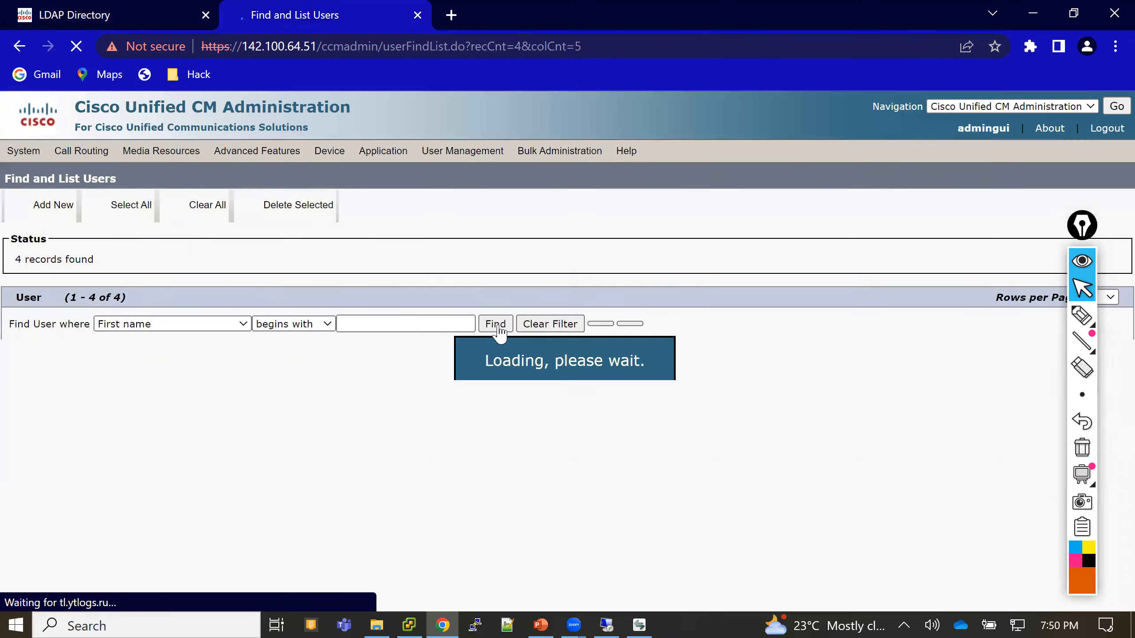
pyautogui.click(497, 333)
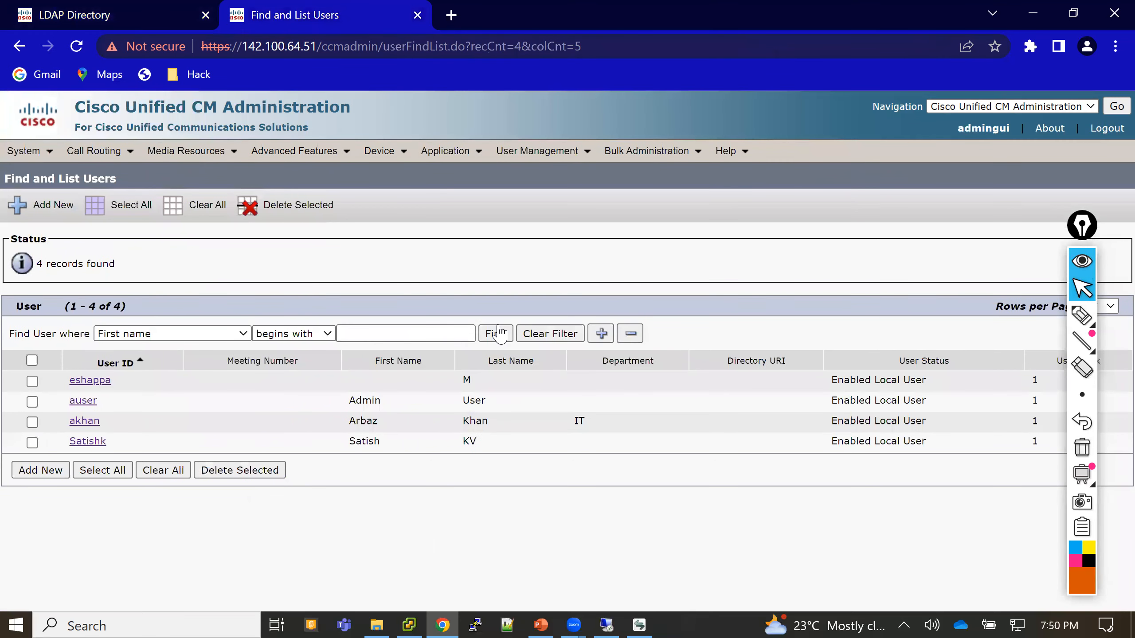
pyautogui.click(498, 333)
pyautogui.click(163, 8)
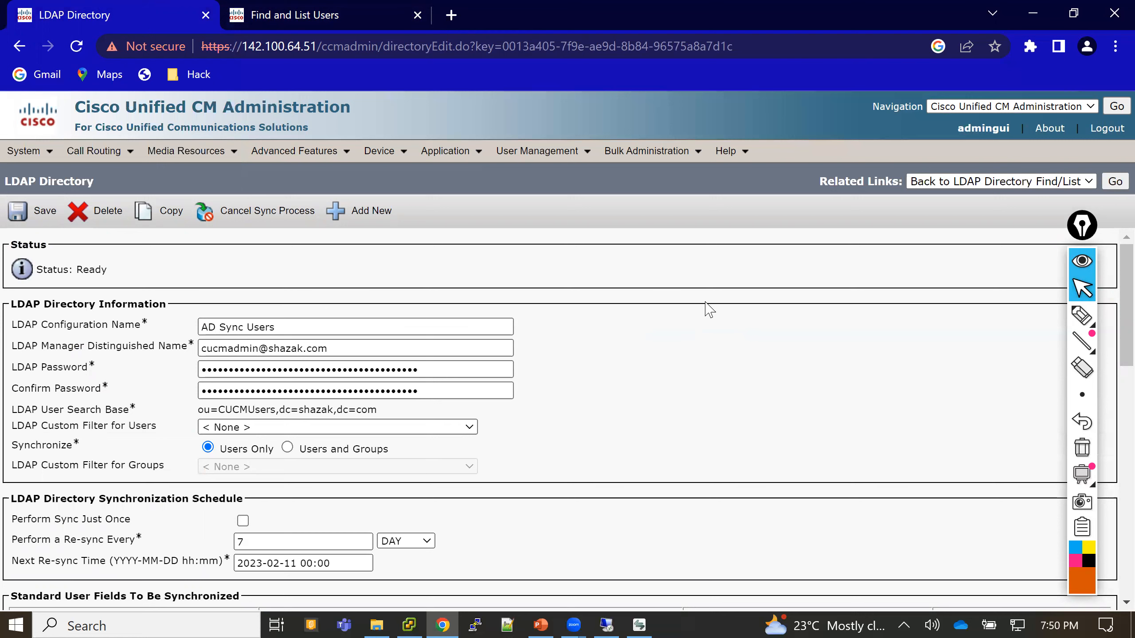
# - Scroll through the AD Sync Users LDAP settings, then go back to the Find and List Users tab
pyautogui.scroll(-1, 709, 309)
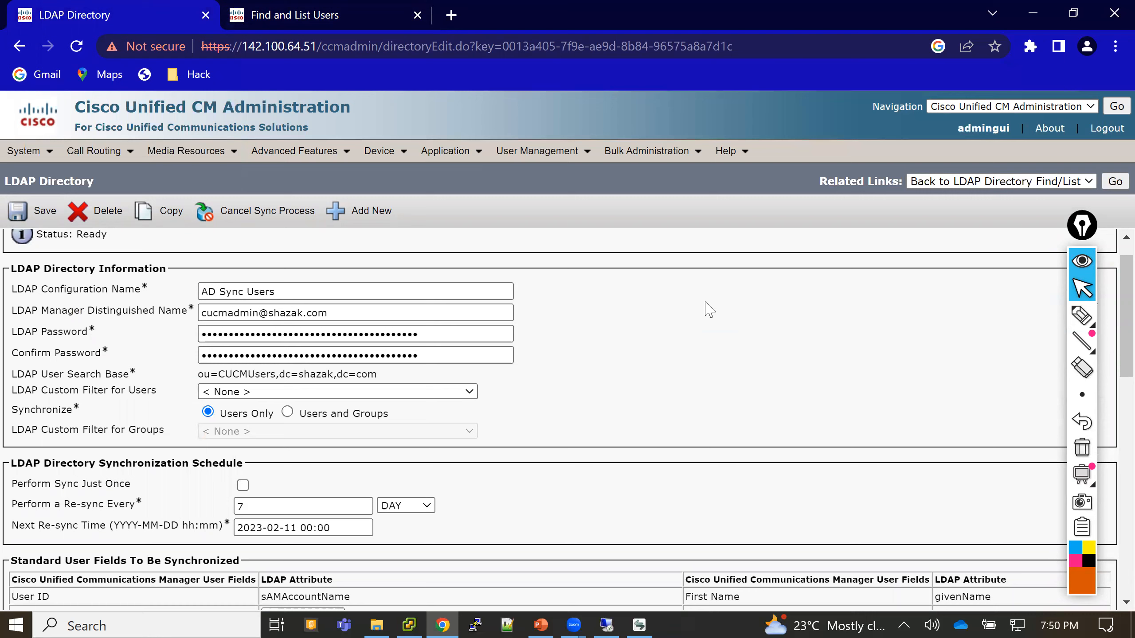
pyautogui.scroll(-8, 709, 309)
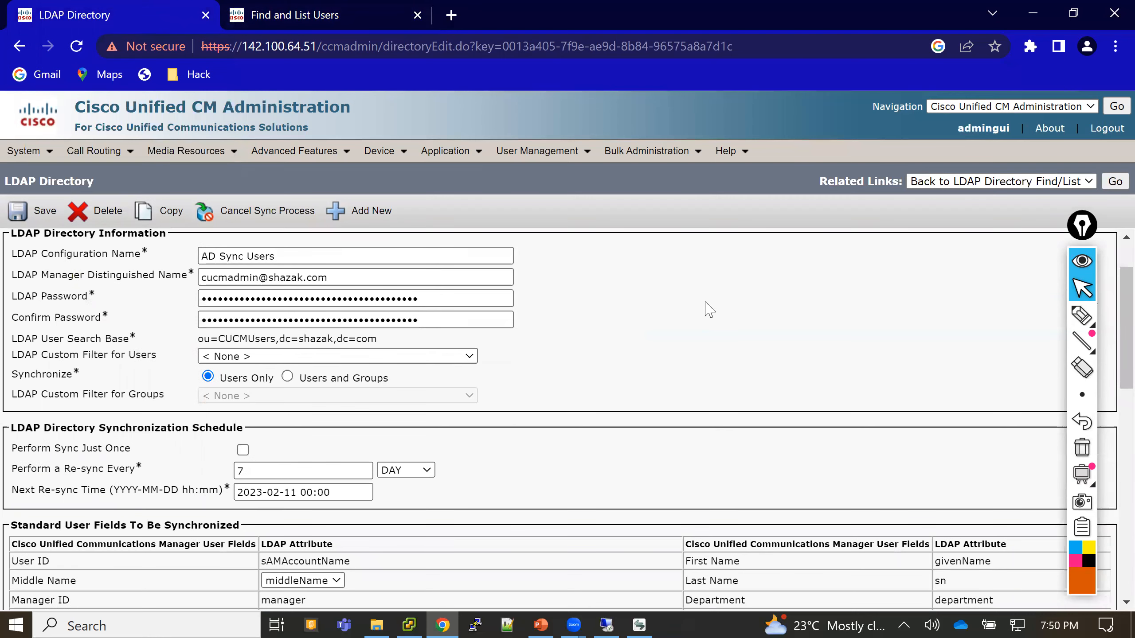
pyautogui.scroll(-7, 709, 309)
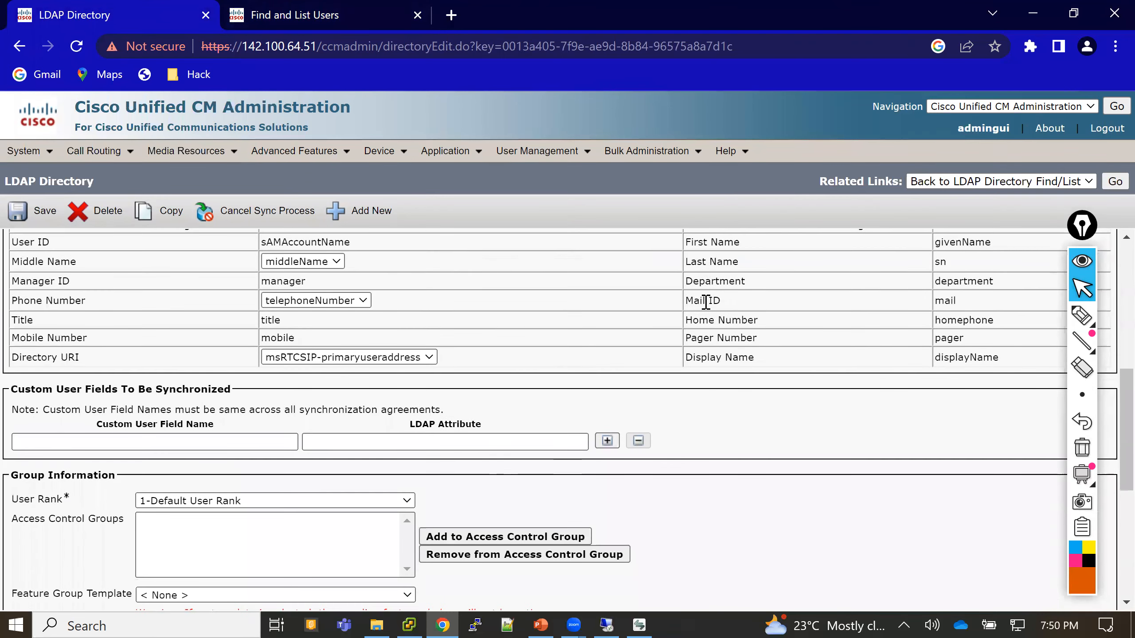
pyautogui.scroll(-2, 709, 309)
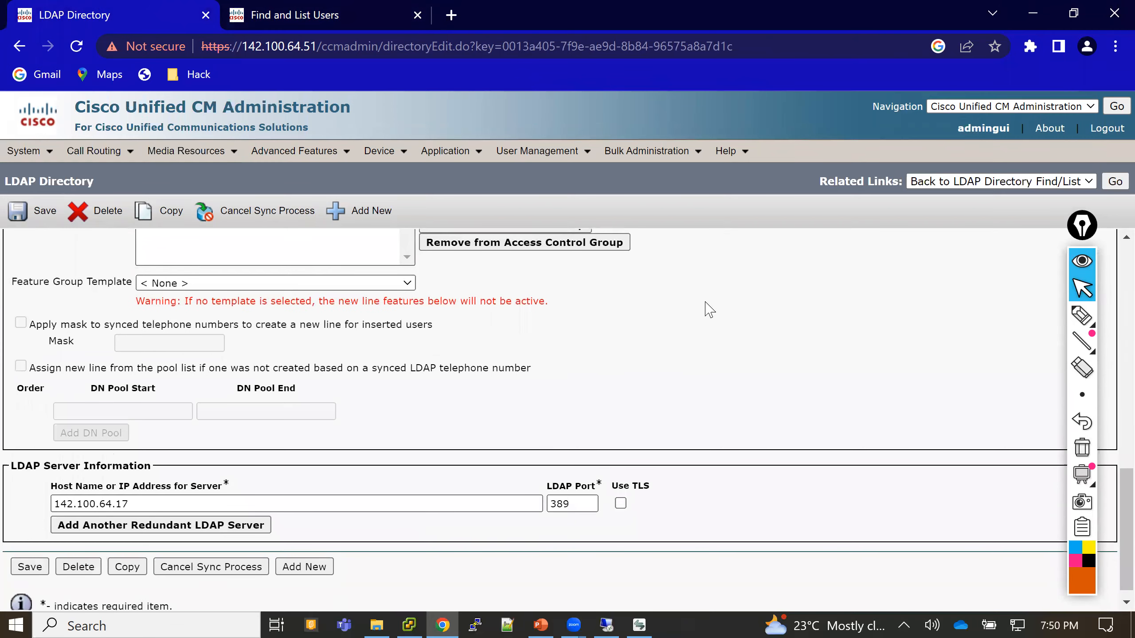
pyautogui.scroll(1, 709, 310)
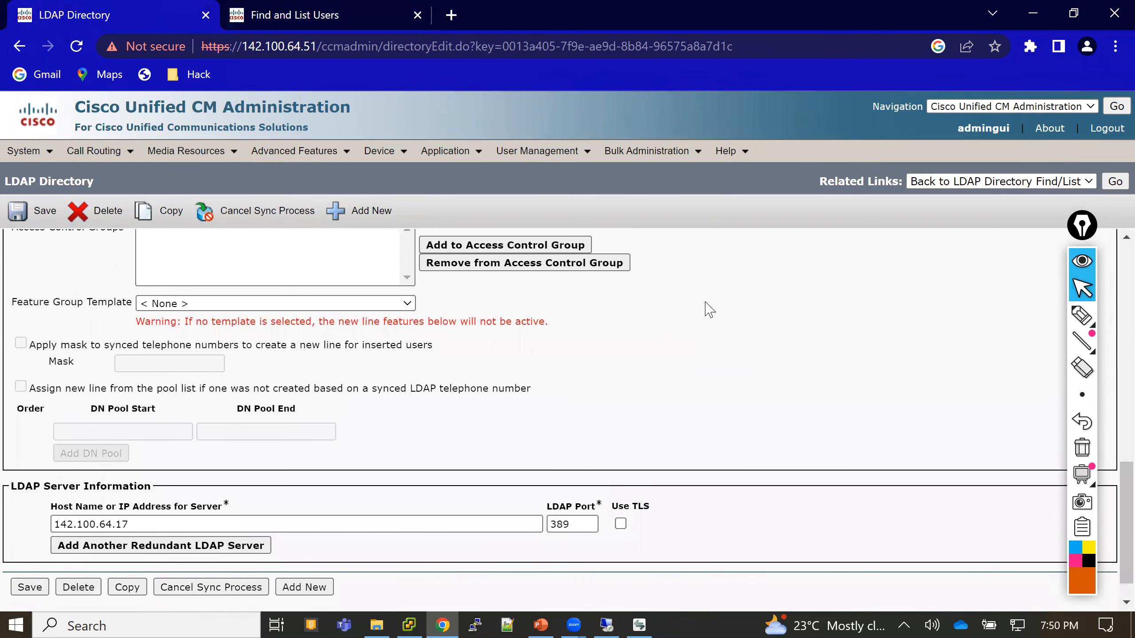
pyautogui.scroll(11, 709, 309)
pyautogui.scroll(1, 709, 309)
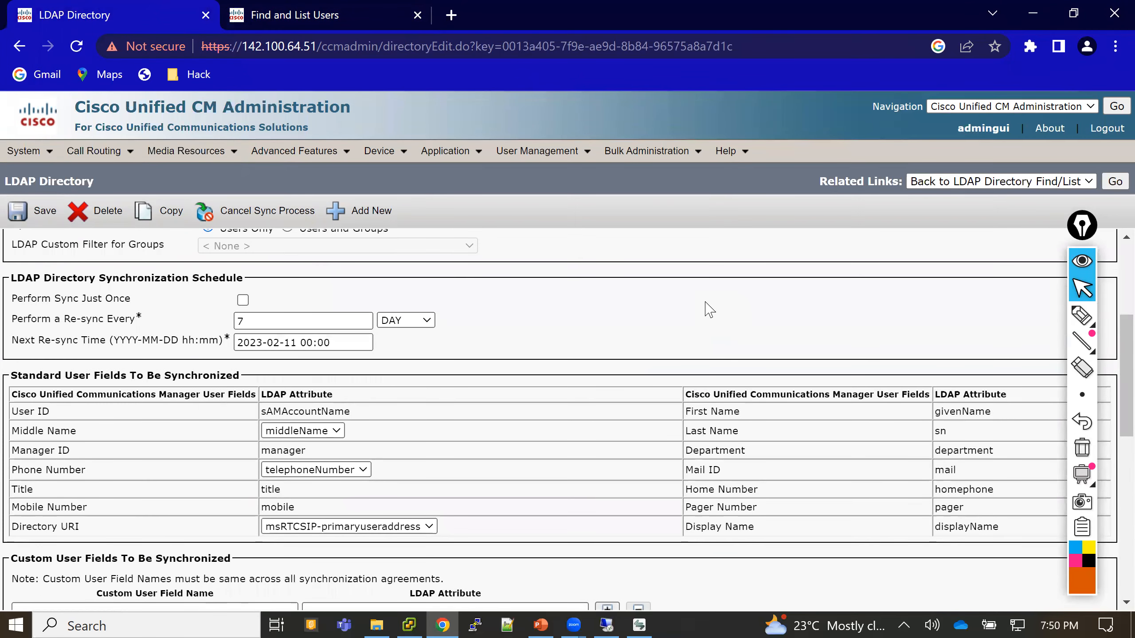
pyautogui.scroll(5, 709, 309)
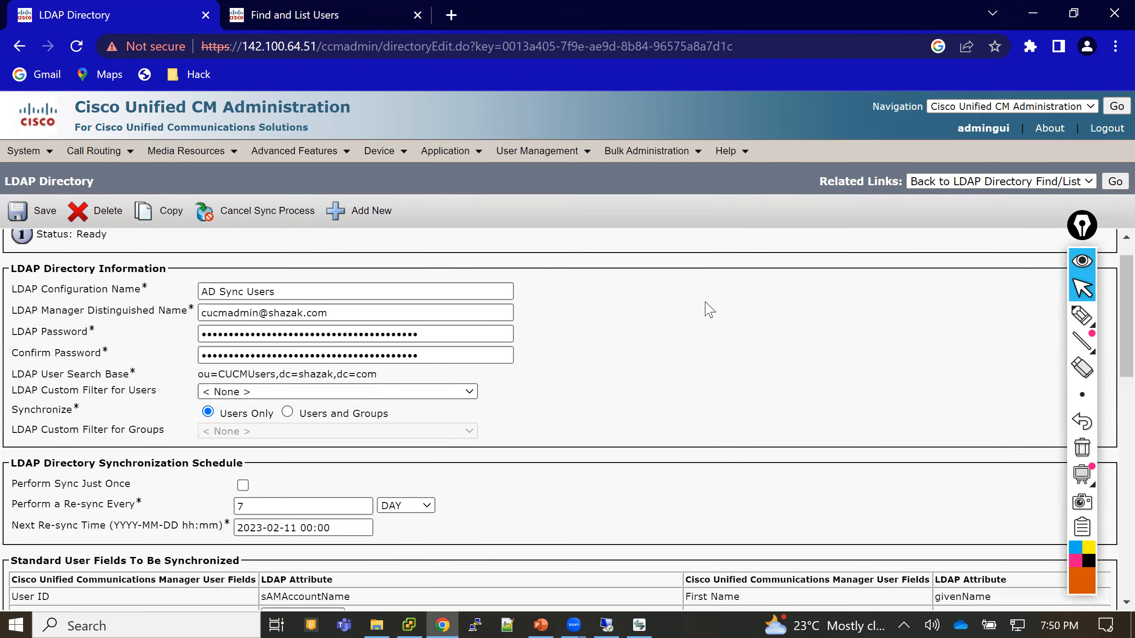
pyautogui.scroll(-6, 709, 309)
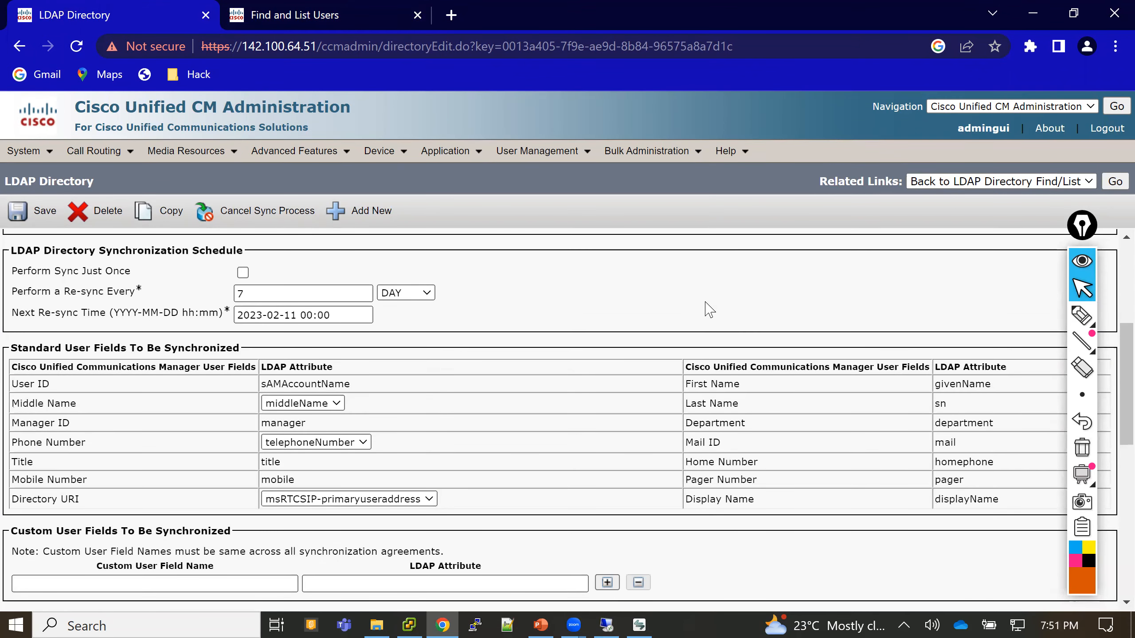
pyautogui.scroll(-6, 709, 309)
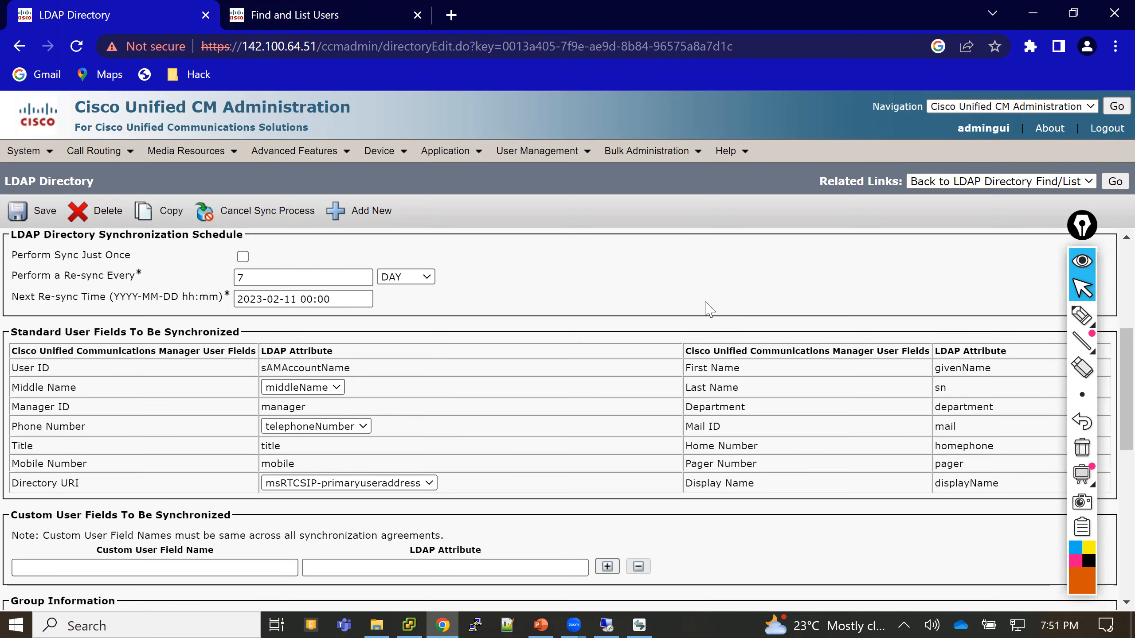
pyautogui.scroll(-2, 705, 304)
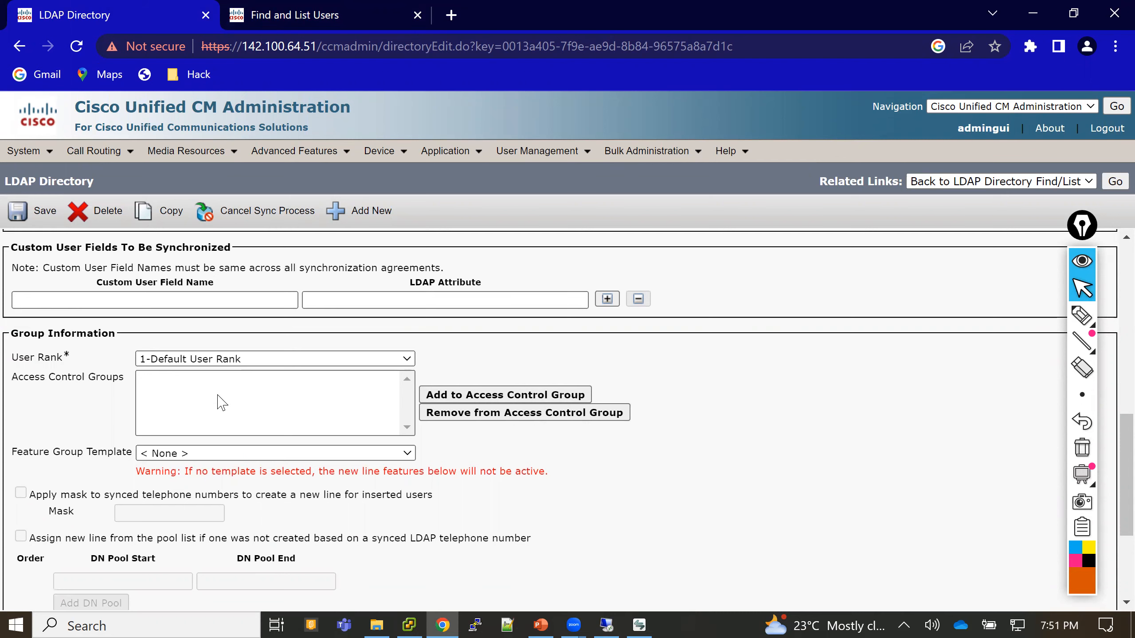
pyautogui.click(309, 18)
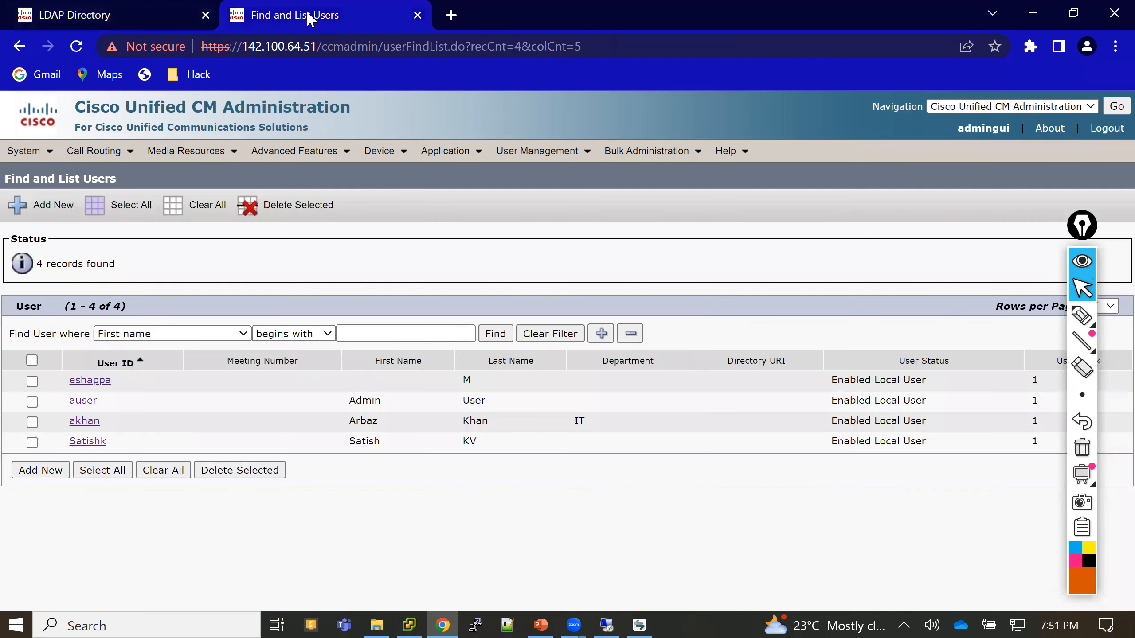
pyautogui.click(494, 334)
pyautogui.click(492, 334)
# - On the remote server, open Windows Firewall settings from the Network and Sharing Center, then close it
pyautogui.click(606, 625)
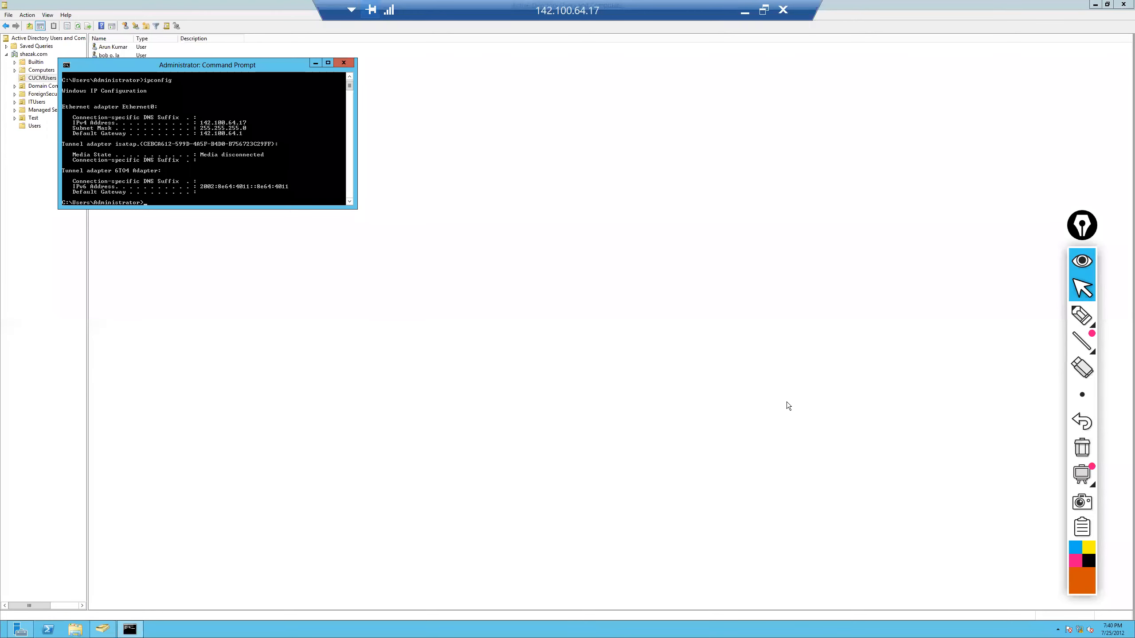
pyautogui.rightClick(1080, 631)
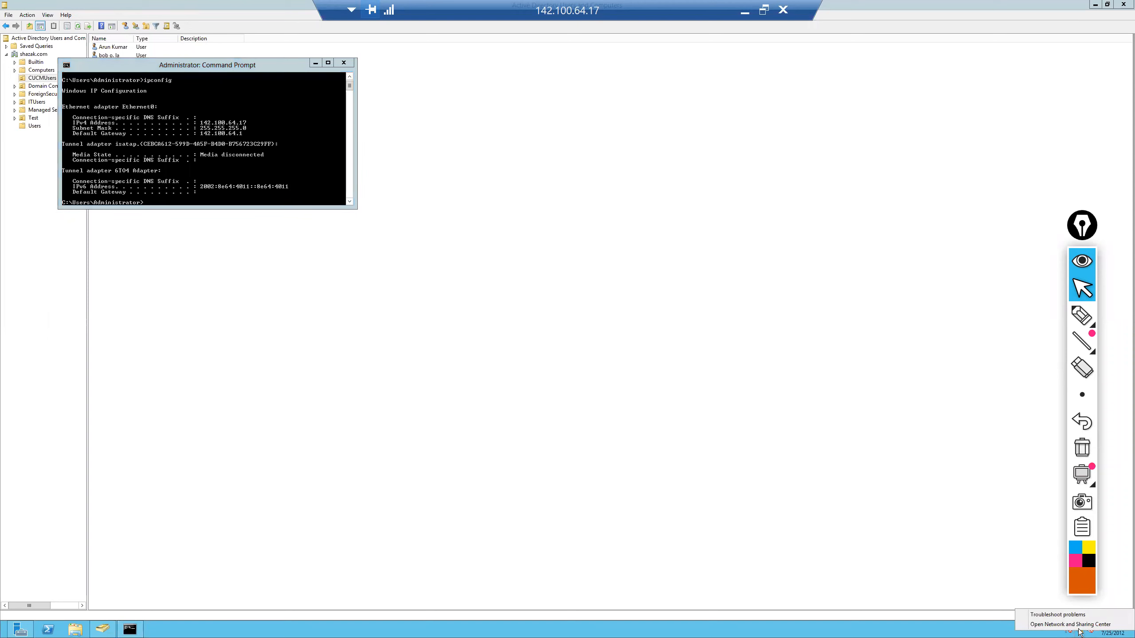
pyautogui.click(1066, 626)
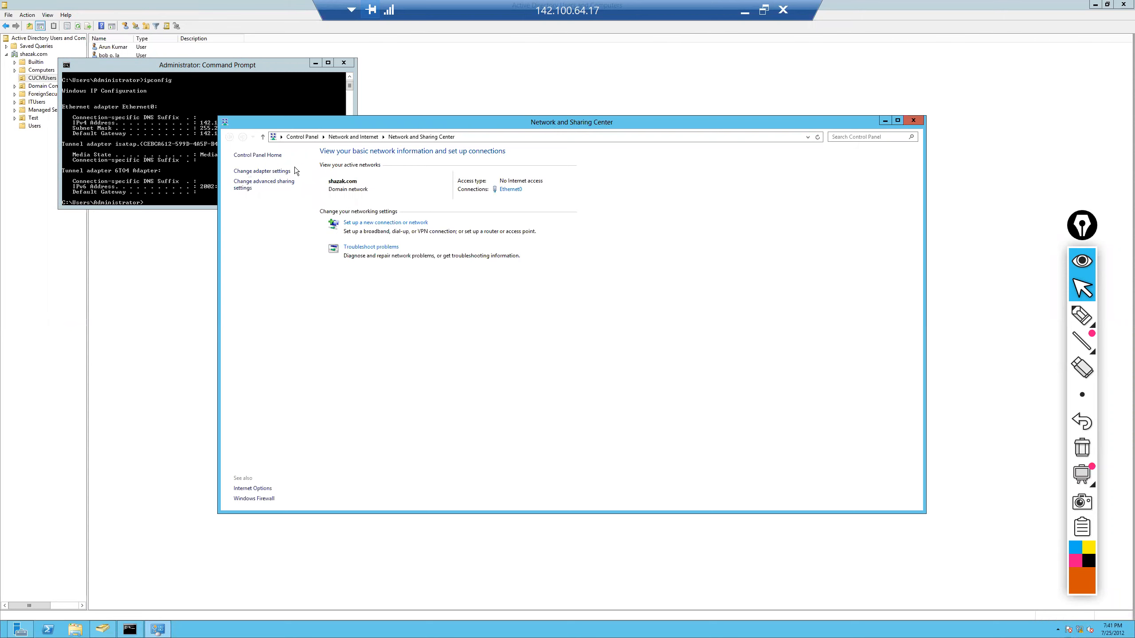
pyautogui.click(253, 499)
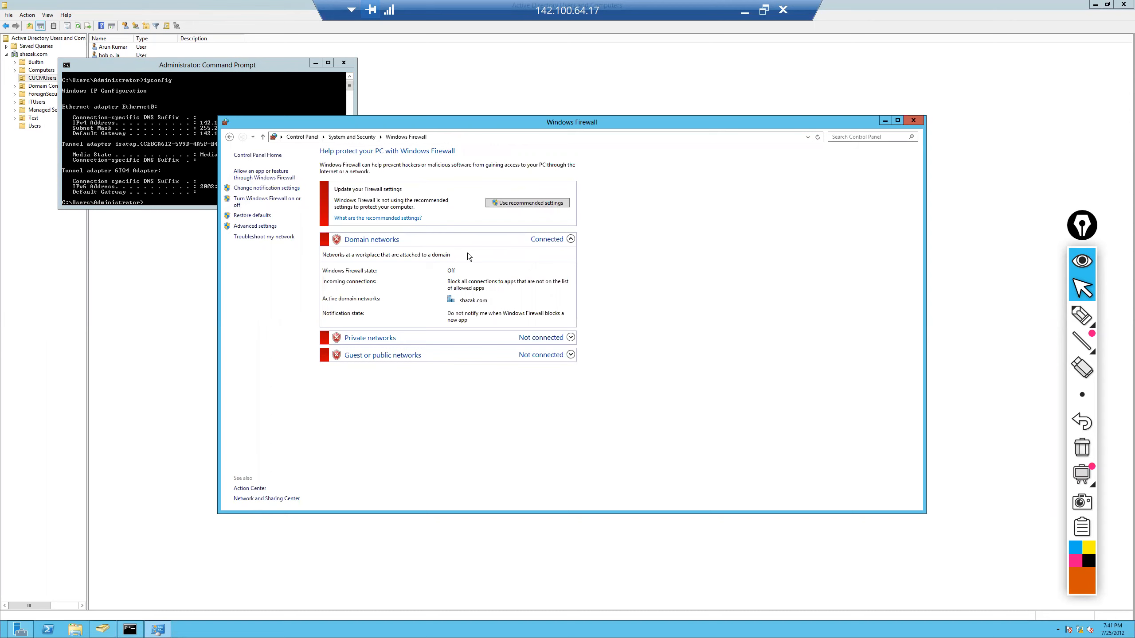
pyautogui.click(916, 122)
# - Ping 142.100.64.51 (4 replies, 0% loss), close Command Prompt and minimize the remote session
pyautogui.write('ping 142.100.64.51')
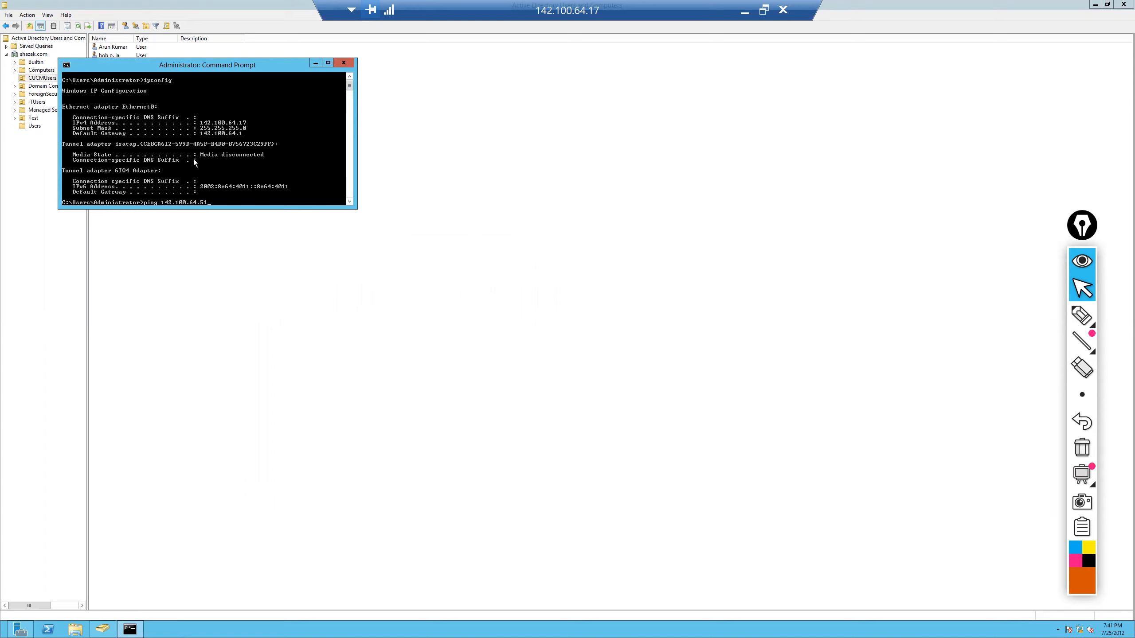
pyautogui.press('Return')
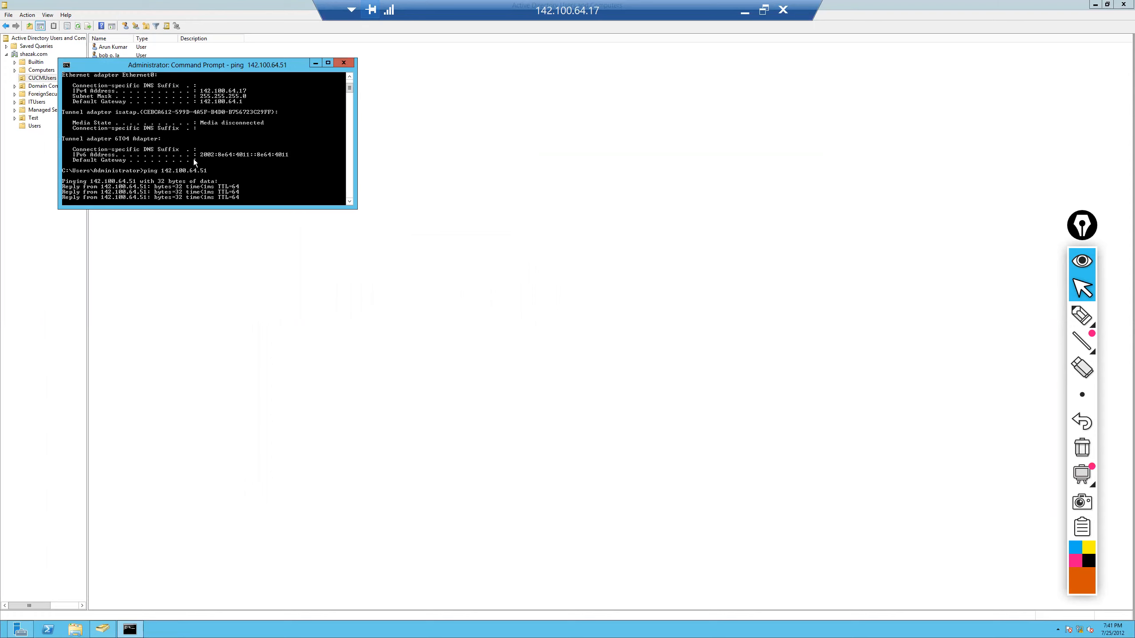
pyautogui.click(344, 63)
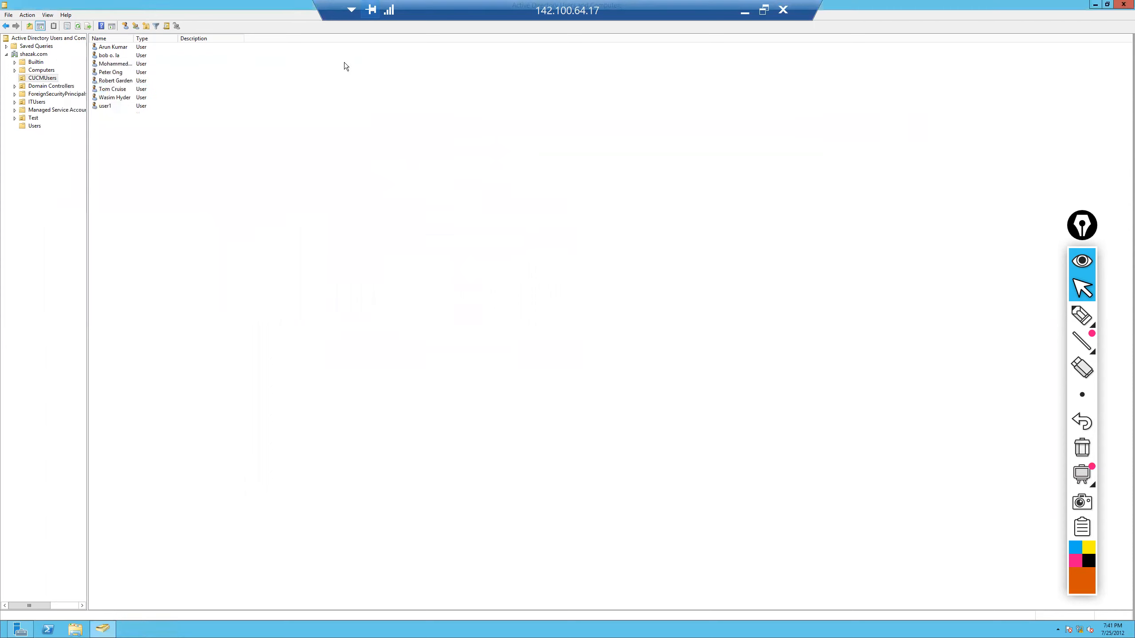
pyautogui.click(745, 11)
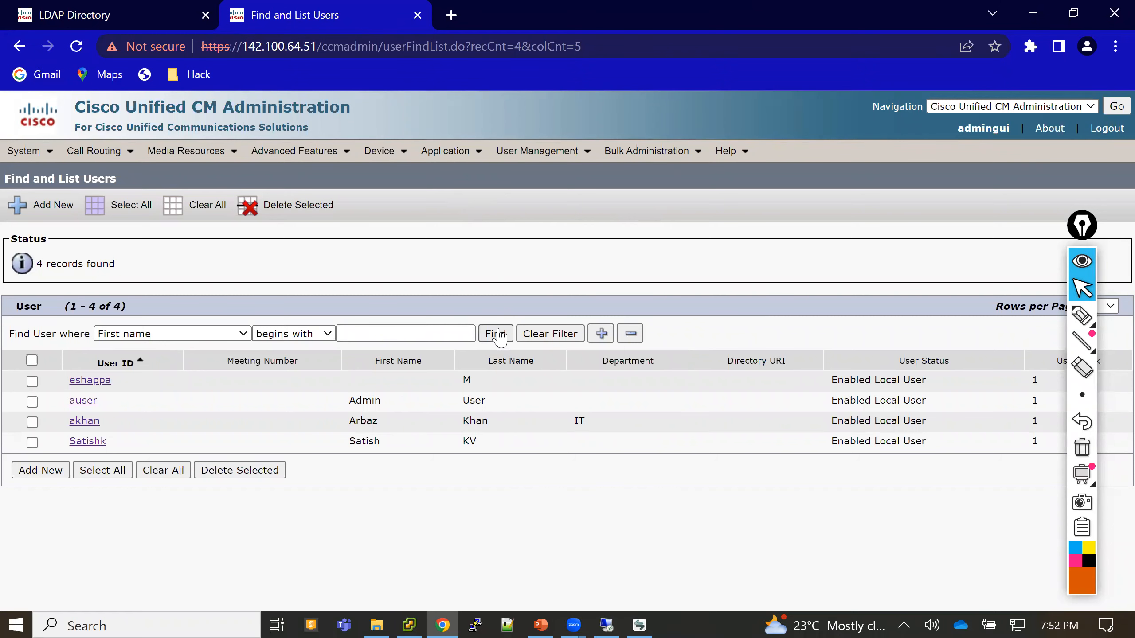
# - Refresh the four-user list, then open the AD Sync Users entry under System > LDAP > LDAP Directory
pyautogui.click(498, 336)
pyautogui.click(78, 9)
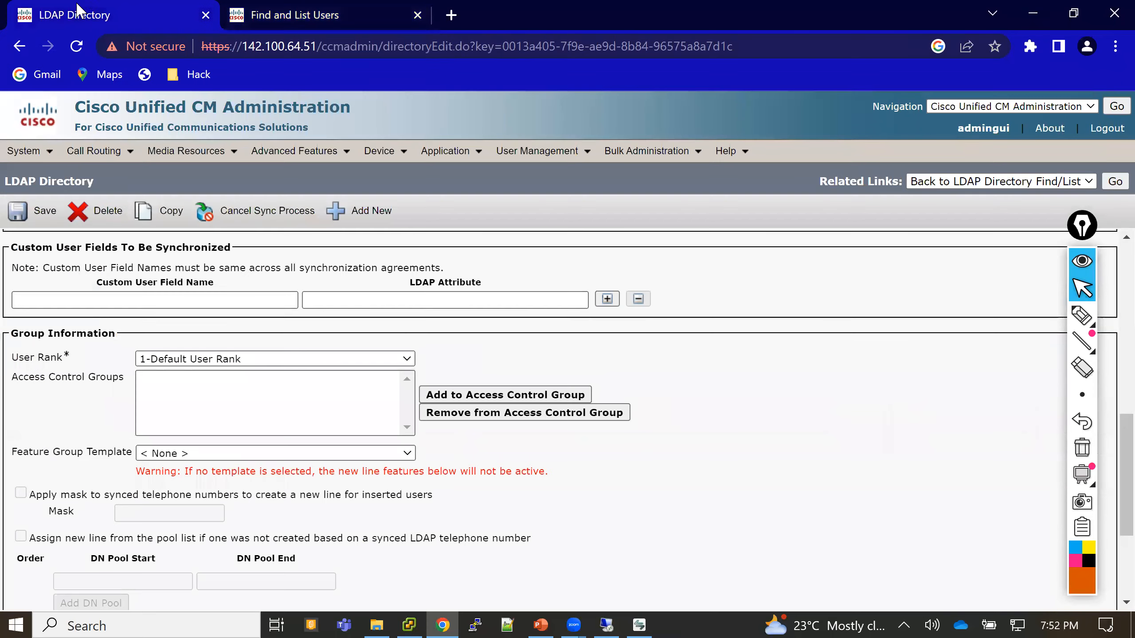
pyautogui.click(34, 155)
pyautogui.moveTo(47, 330)
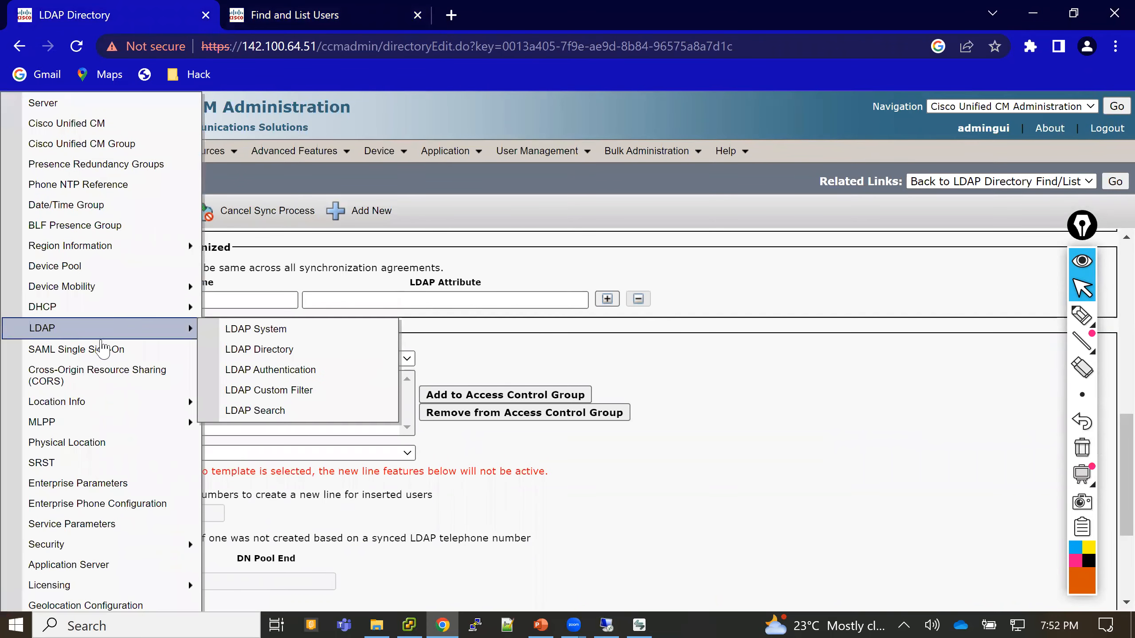
pyautogui.click(248, 351)
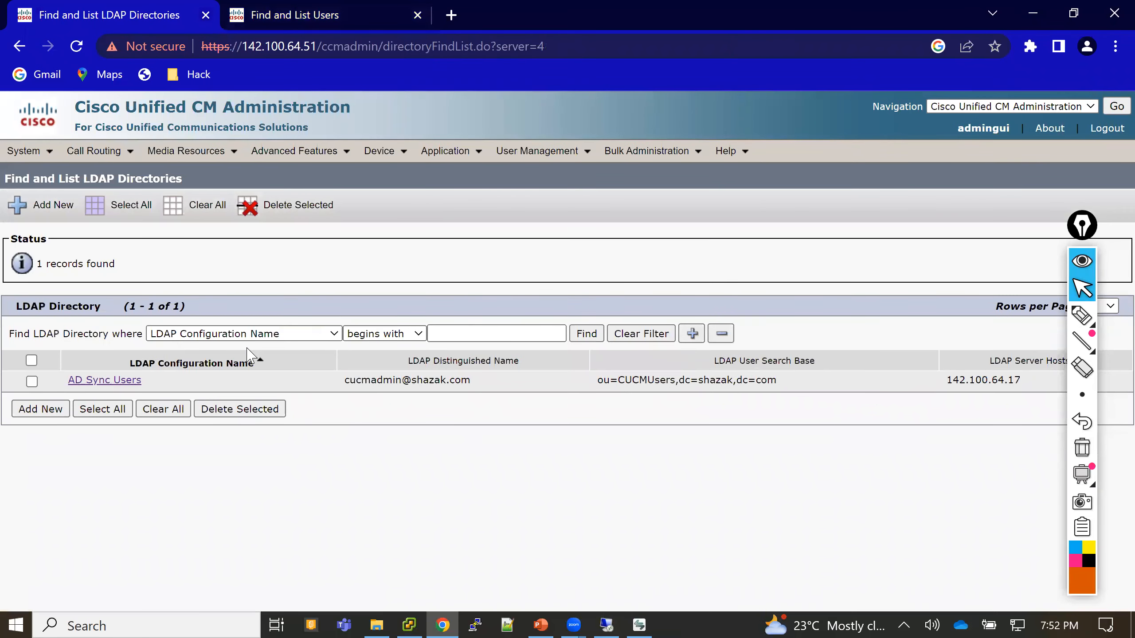
pyautogui.click(127, 381)
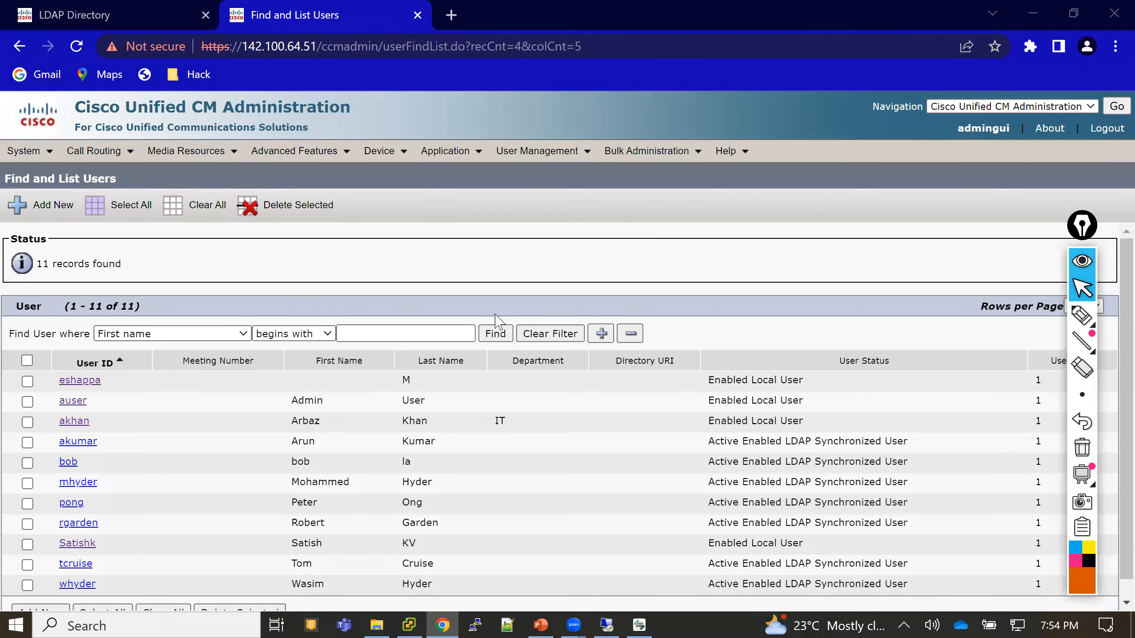
# - Refresh the CUCM user list and select all eight CUCMUsers accounts in Active Directory
pyautogui.click(497, 333)
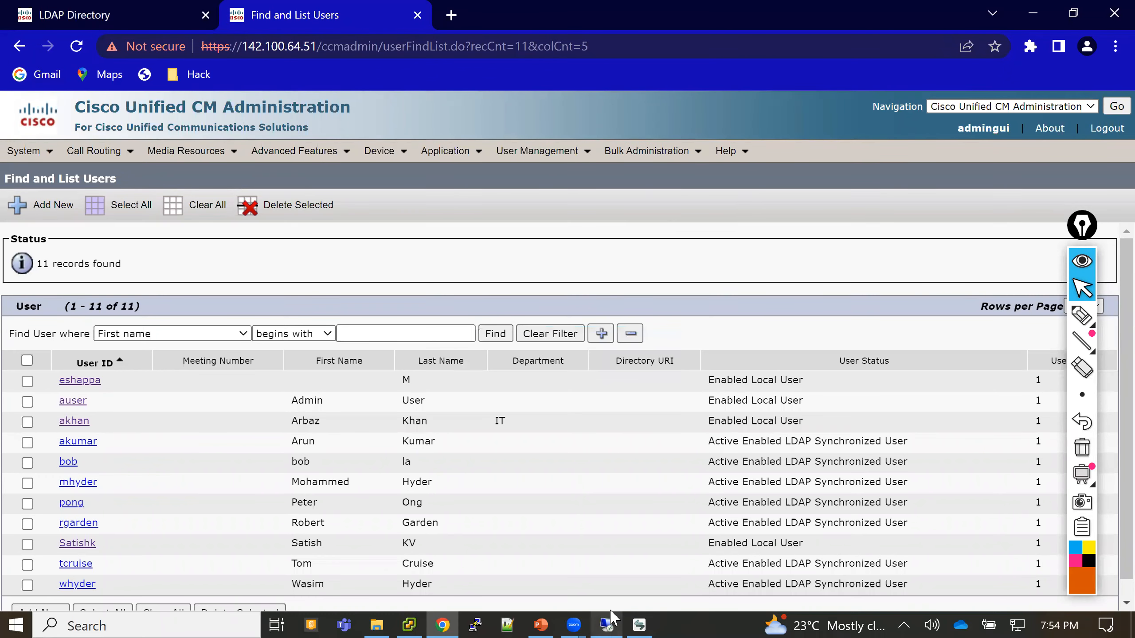
pyautogui.click(610, 623)
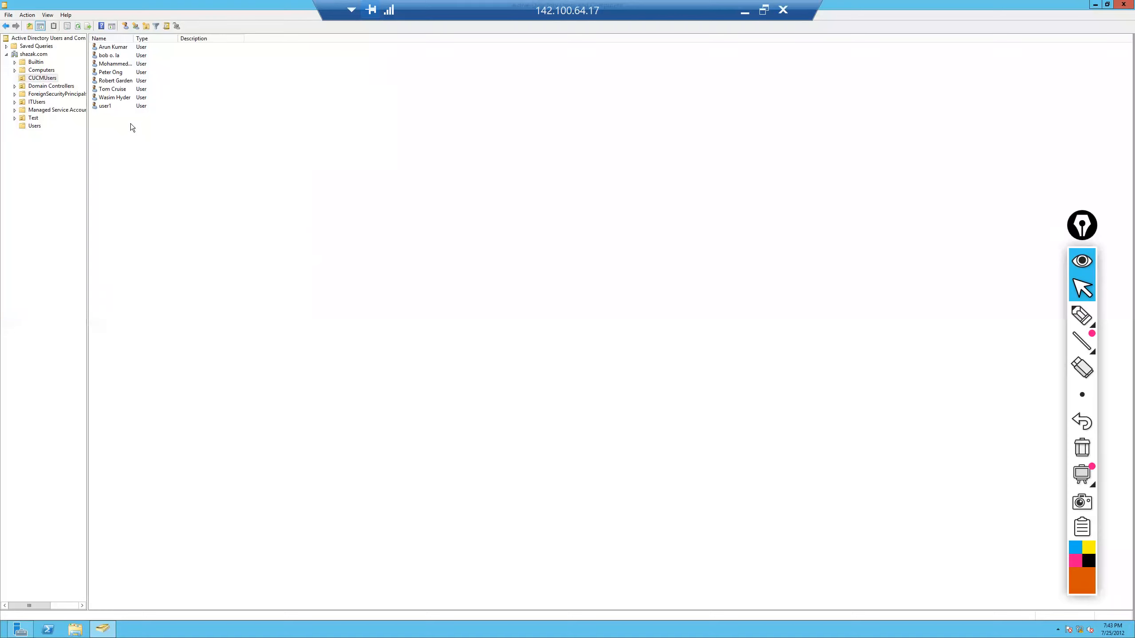
pyautogui.moveTo(129, 123); pyautogui.dragTo(127, 49)
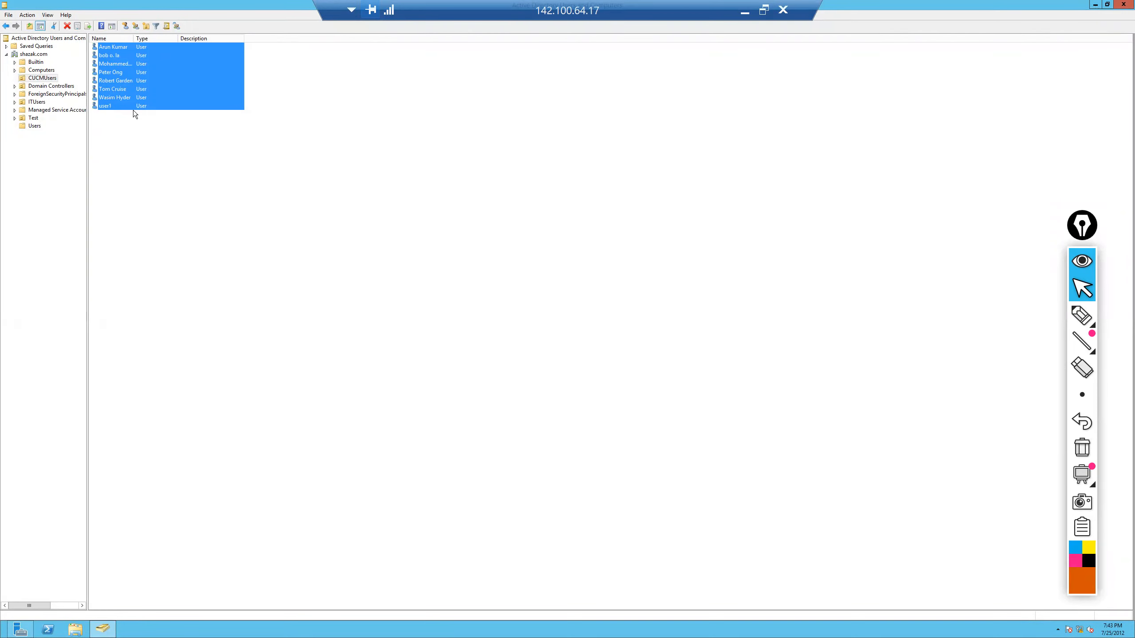
pyautogui.click(745, 11)
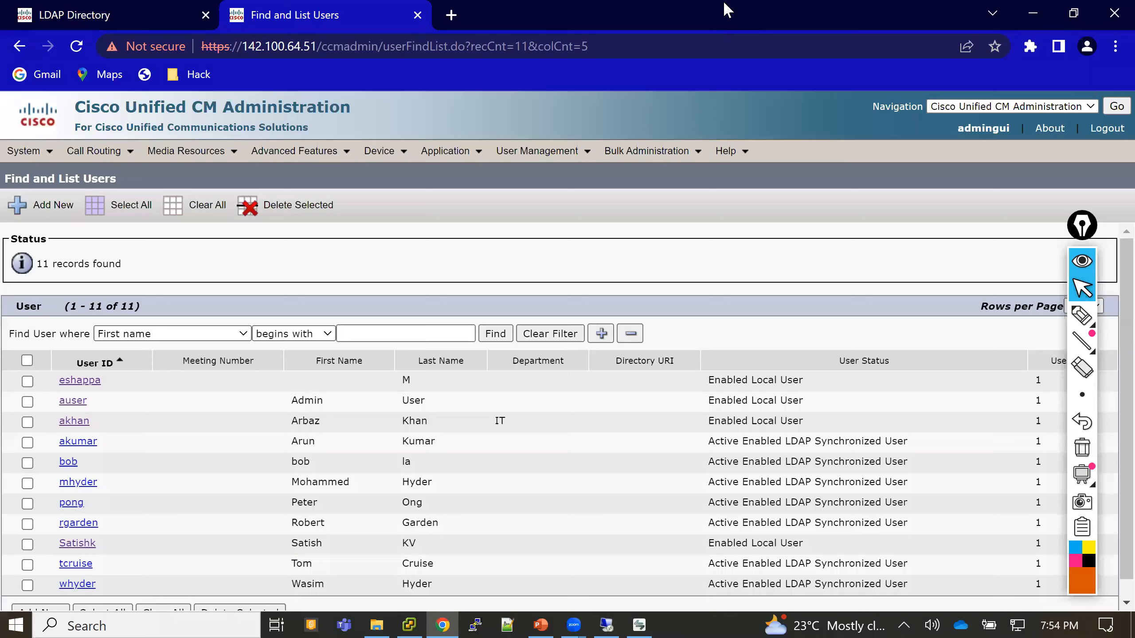
pyautogui.scroll(-1, 516, 272)
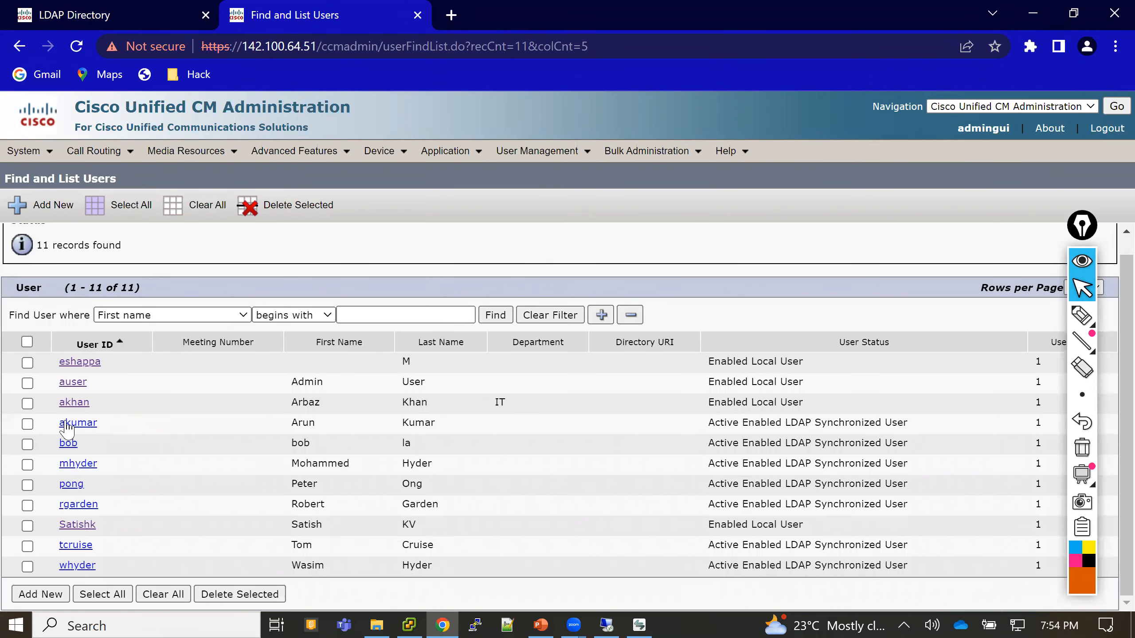
pyautogui.moveTo(55, 421); pyautogui.dragTo(145, 505)
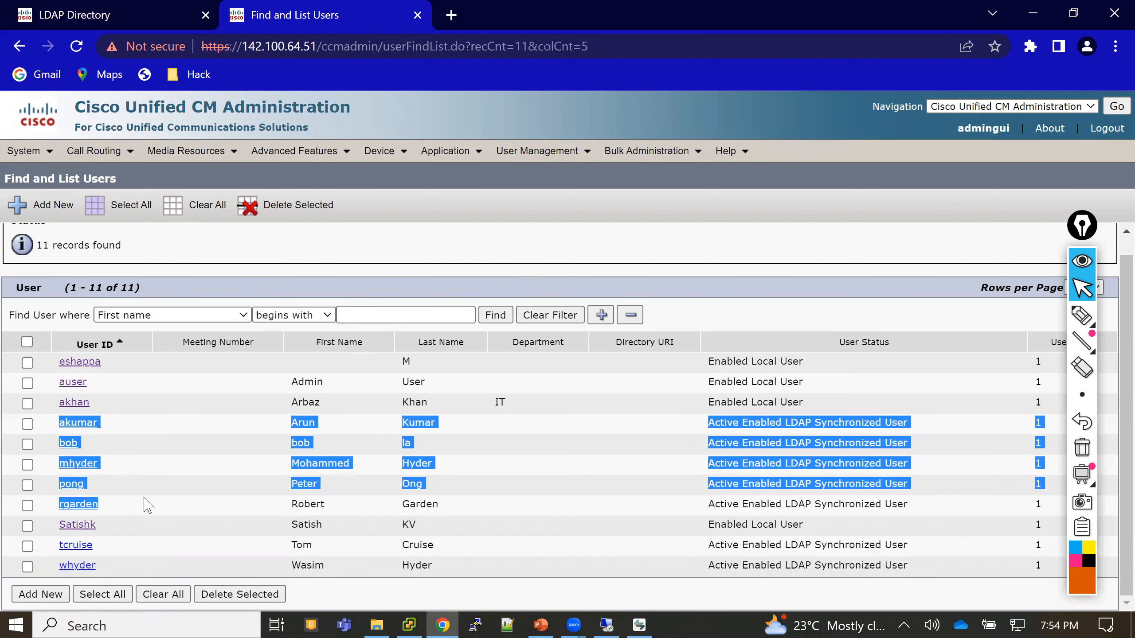
pyautogui.moveTo(53, 543); pyautogui.dragTo(117, 571)
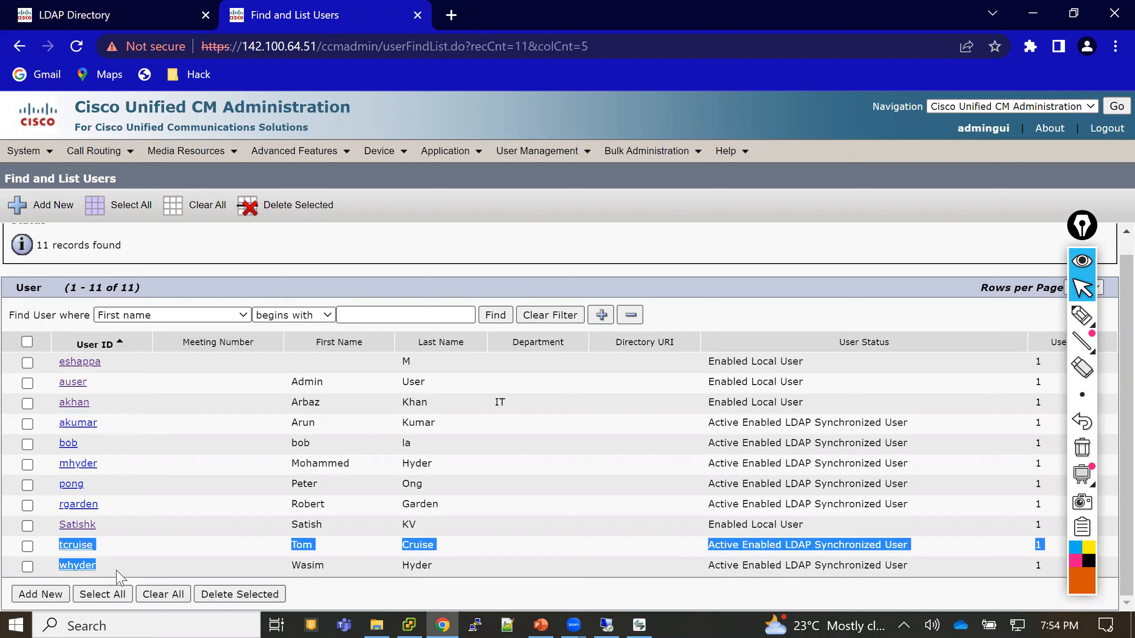
pyautogui.click(670, 244)
pyautogui.moveTo(710, 362); pyautogui.dragTo(804, 364)
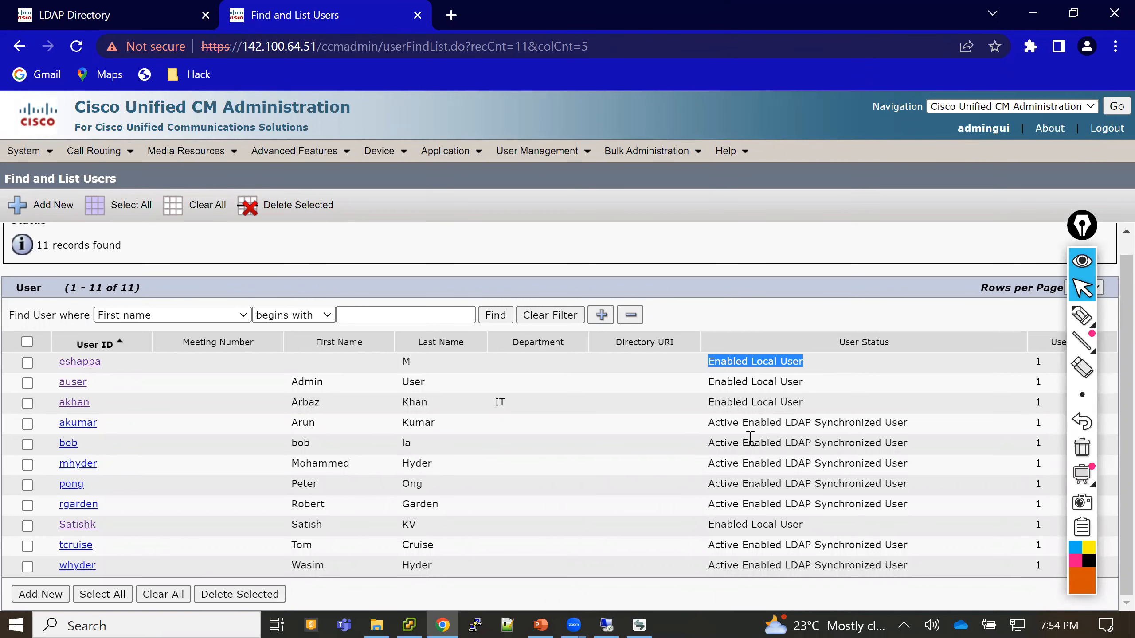
pyautogui.click(757, 424)
pyautogui.moveTo(708, 423); pyautogui.dragTo(922, 428)
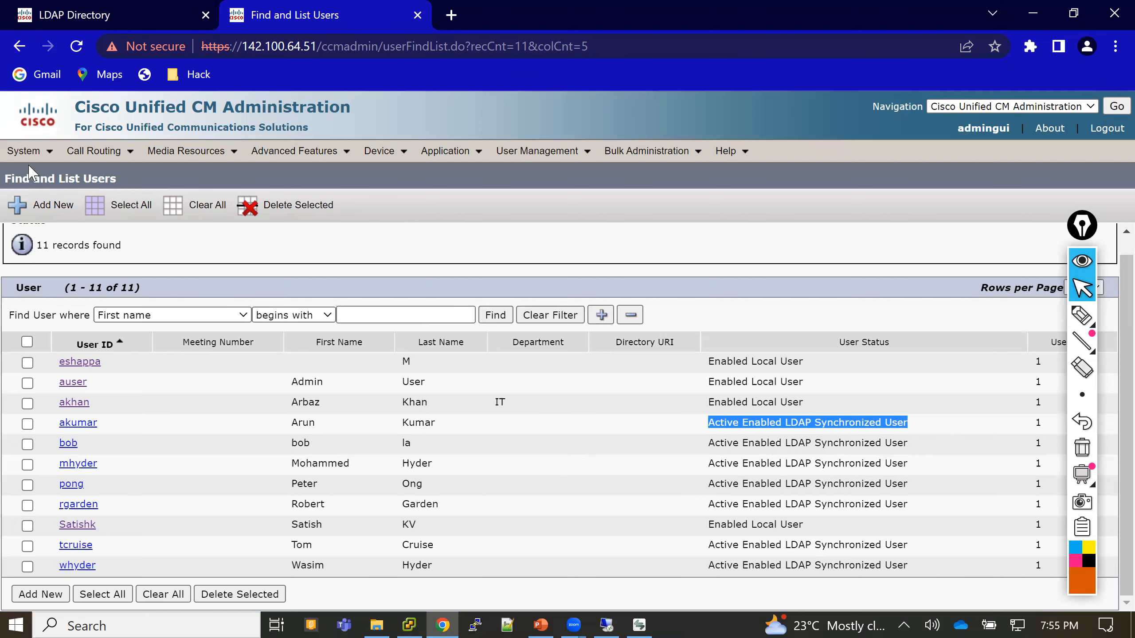
# - Tick Use LDAP Authentication for End Users on the System > LDAP > LDAP Authentication page
pyautogui.click(23, 152)
pyautogui.moveTo(54, 329)
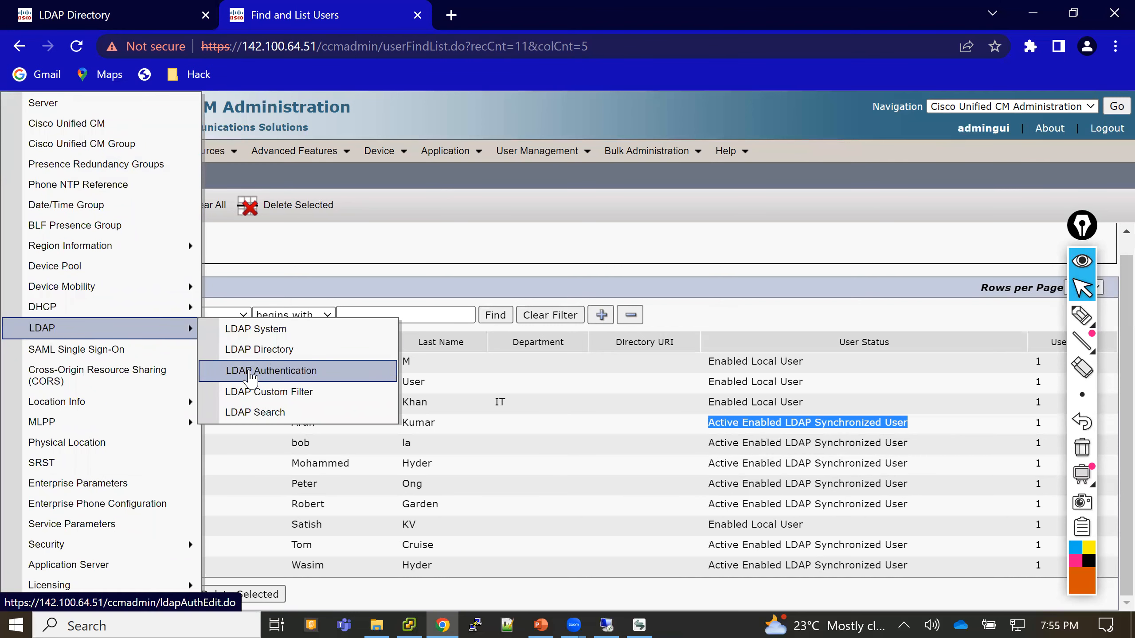
pyautogui.click(251, 376)
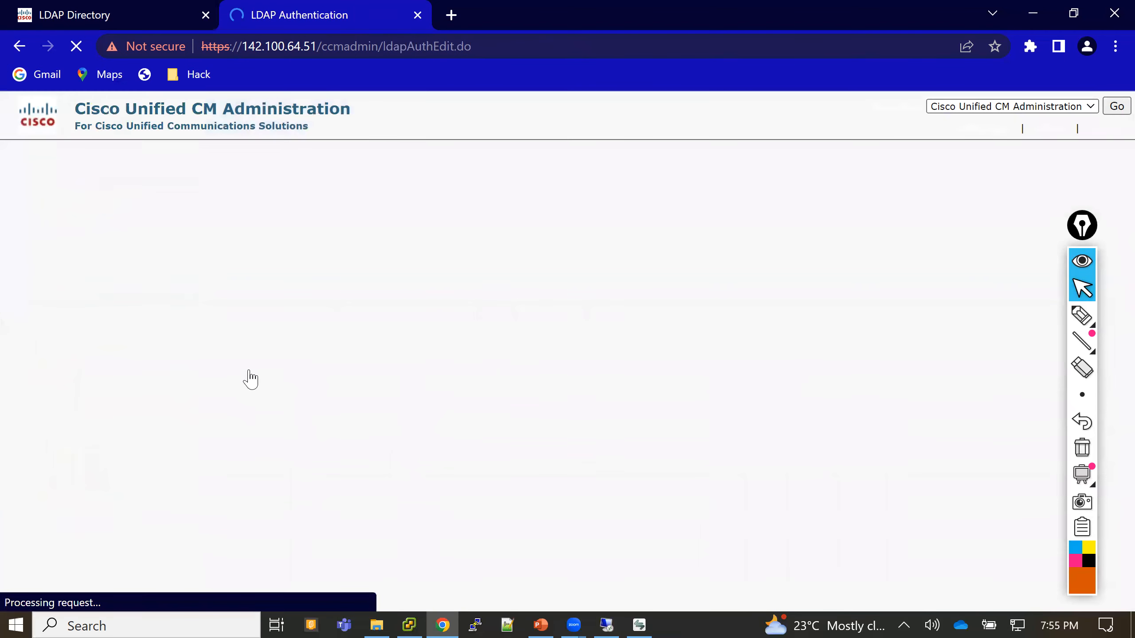
pyautogui.click(36, 324)
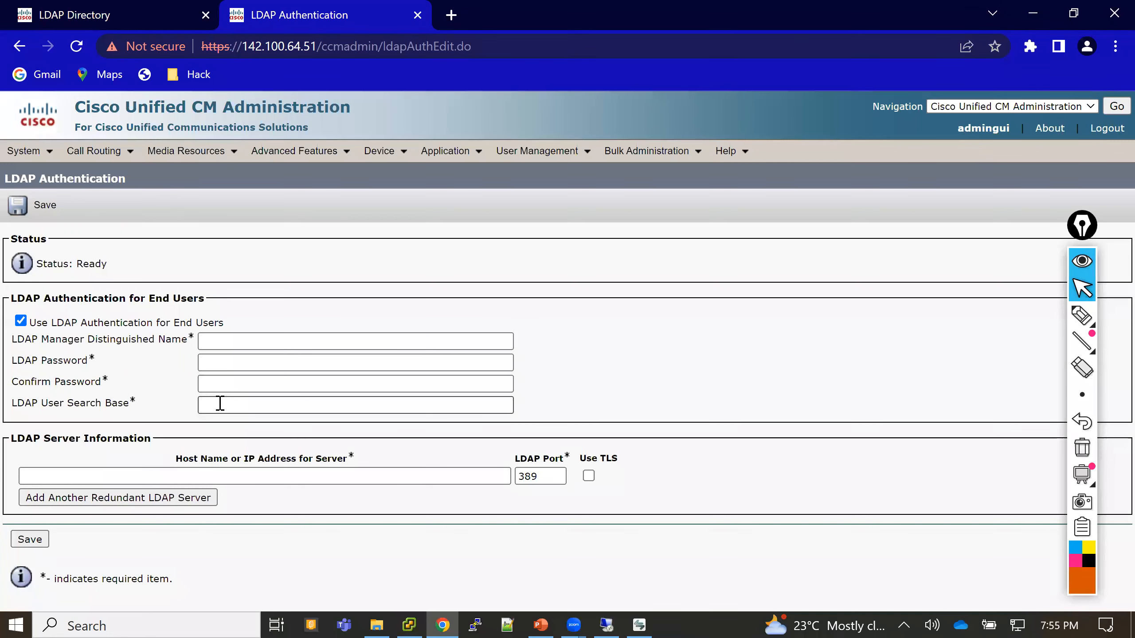
# - Untick Use LDAP Authentication for End Users and return to the 11-user End User list
pyautogui.click(20, 321)
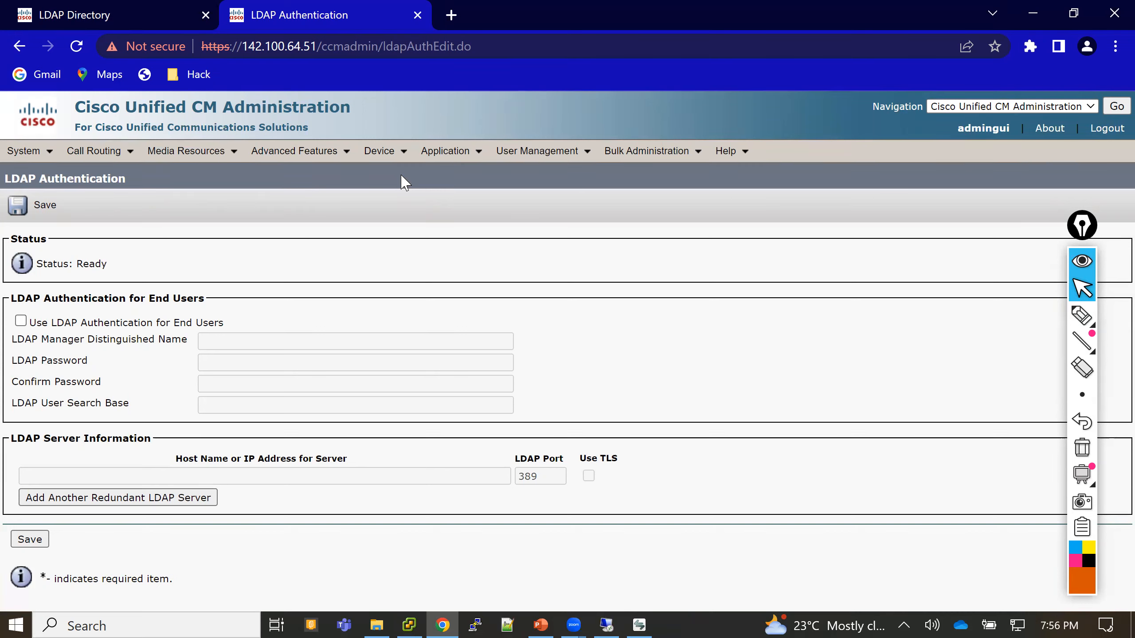
pyautogui.moveTo(384, 152)
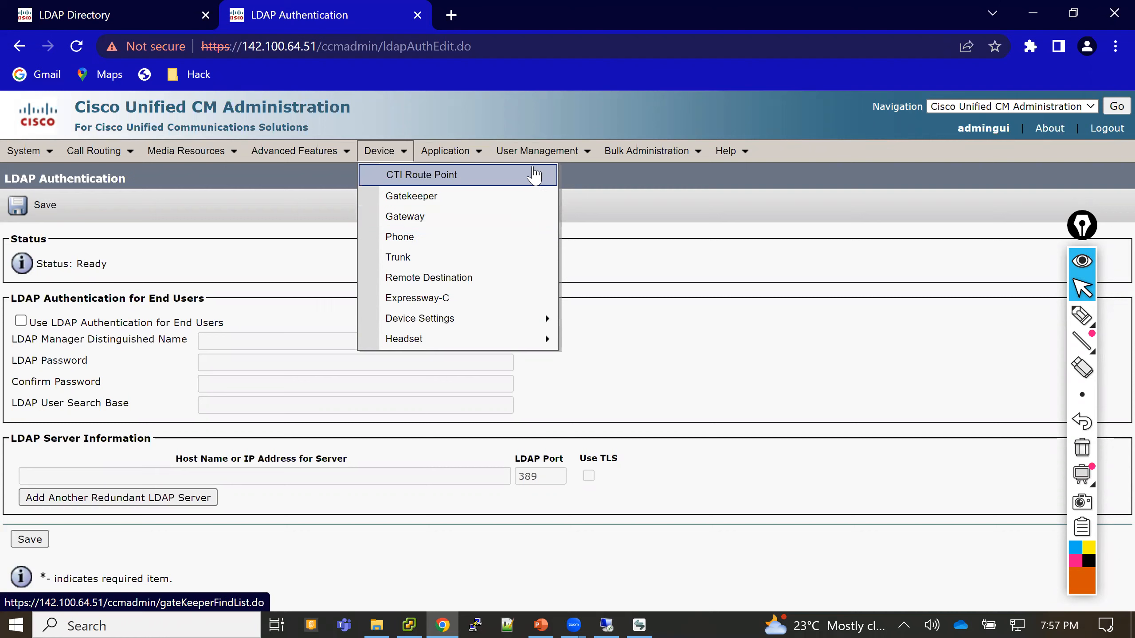
pyautogui.moveTo(538, 150)
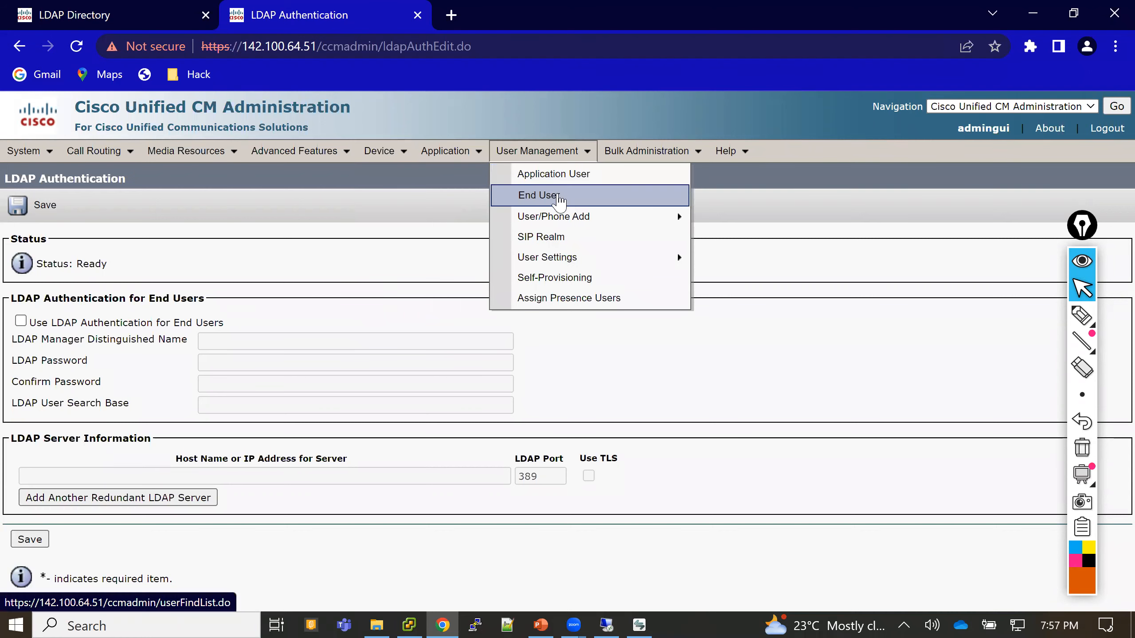
pyautogui.click(559, 197)
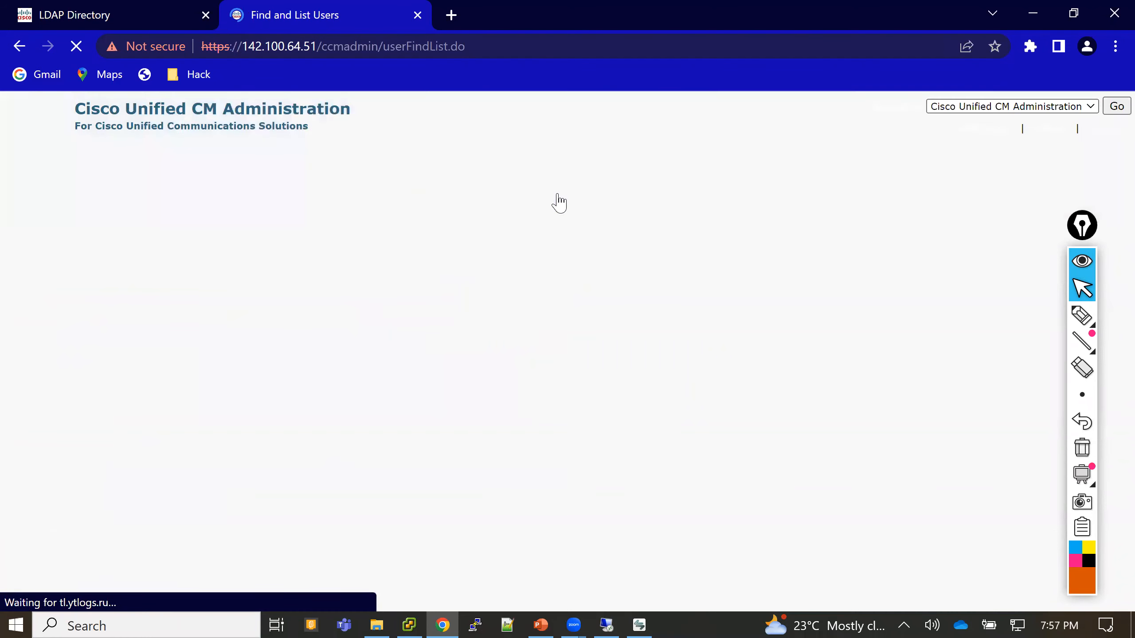
pyautogui.moveTo(714, 381); pyautogui.dragTo(804, 389)
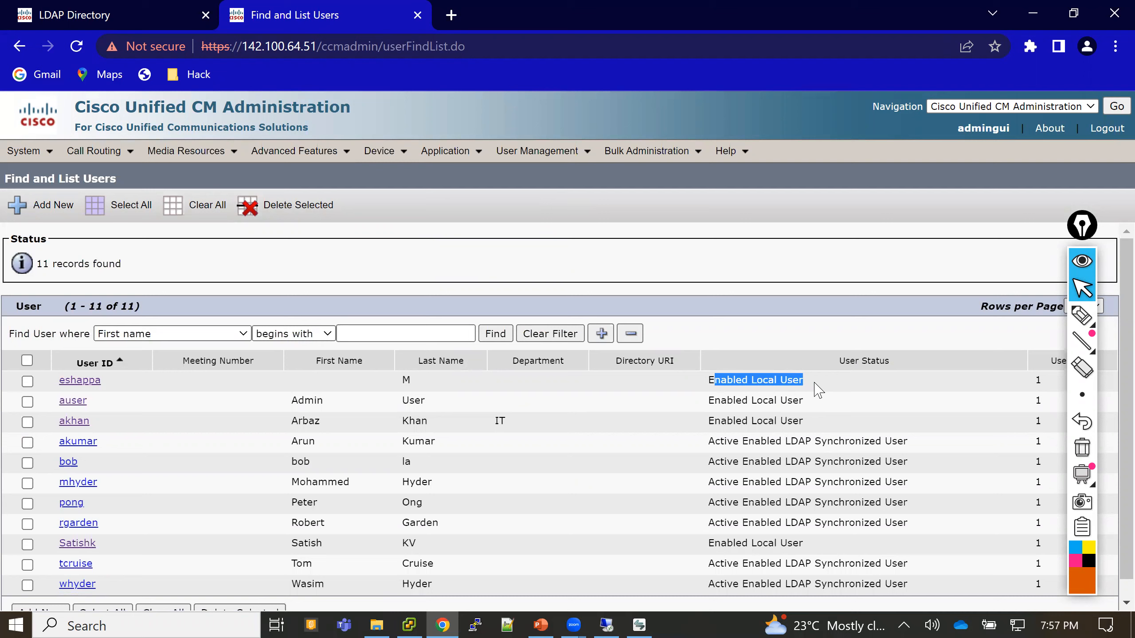
# - Highlight the first user's Enabled Local User status and review the User Status column of all 11 users
pyautogui.click(817, 389)
pyautogui.moveTo(792, 381); pyautogui.dragTo(711, 383)
pyautogui.click(753, 281)
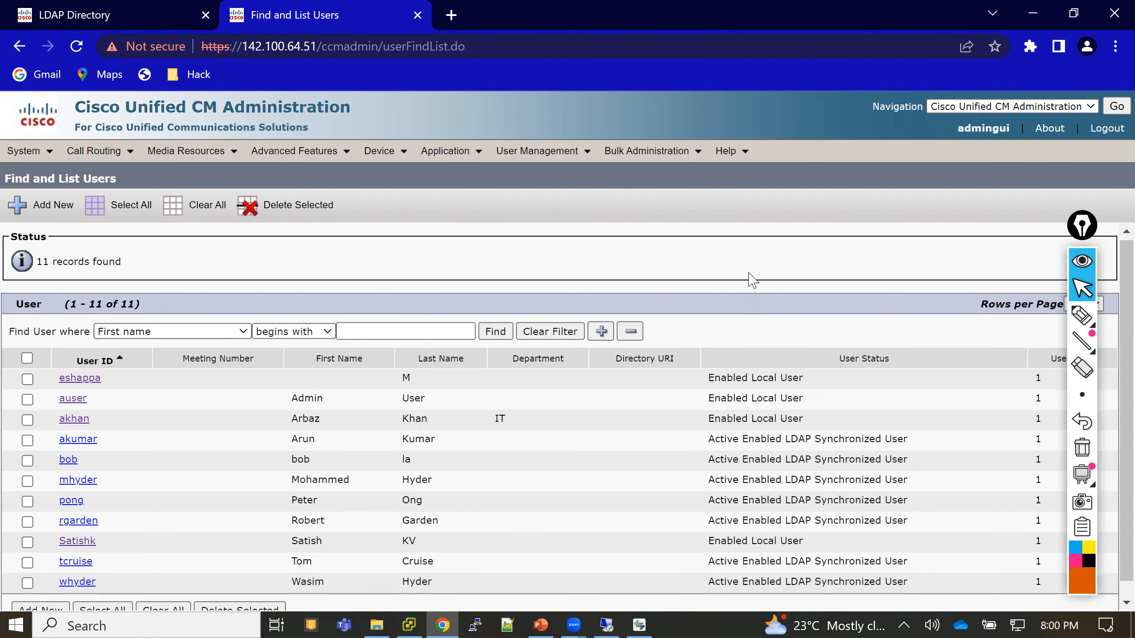
pyautogui.scroll(-1, 754, 280)
pyautogui.scroll(1, 753, 280)
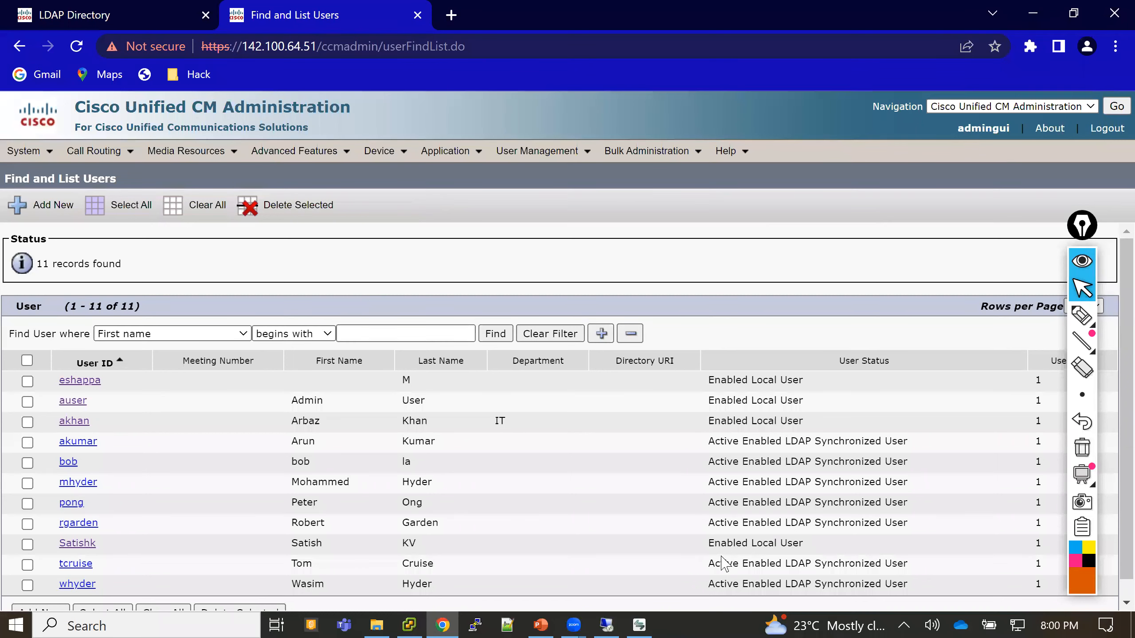
# - Delete the third user account from CUCMUsers in Active Directory, then minimize the remote session
pyautogui.click(607, 624)
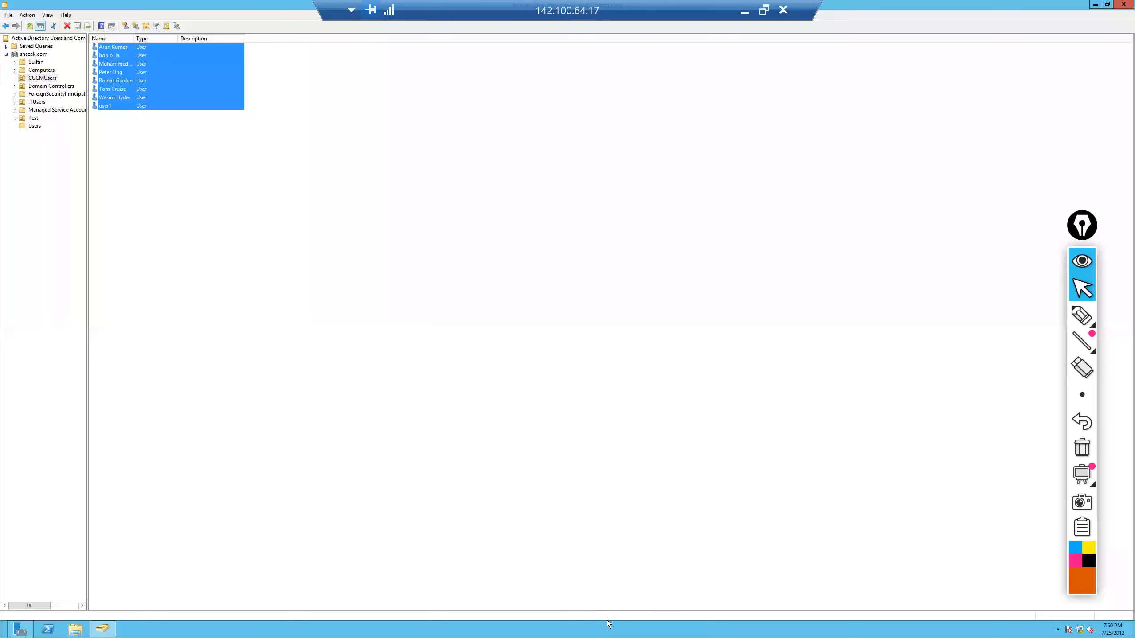
pyautogui.click(229, 240)
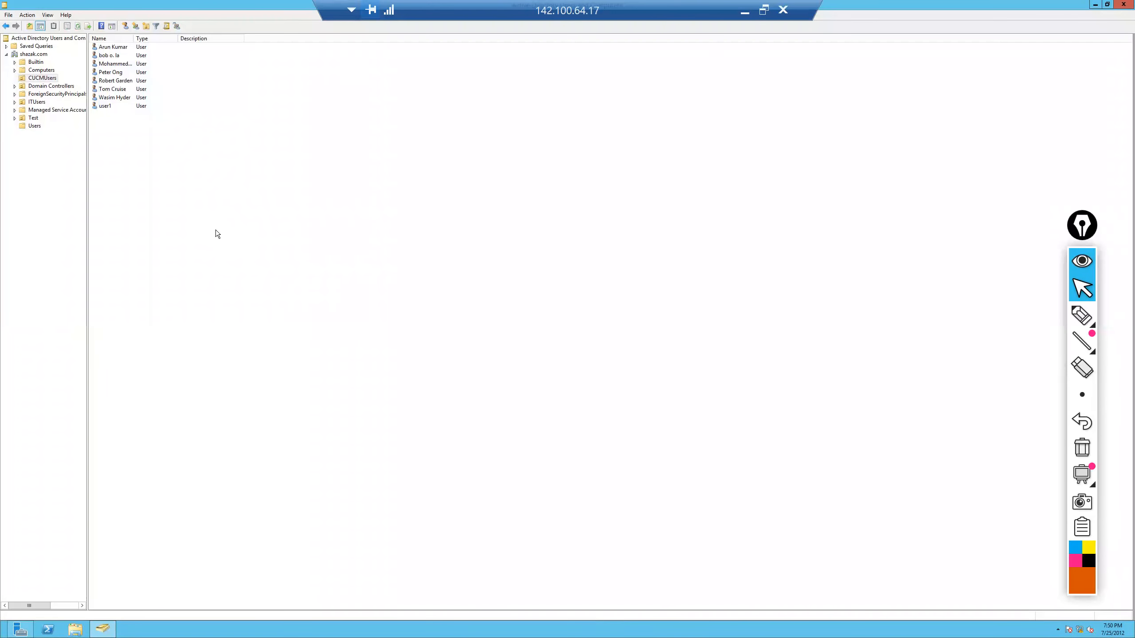
pyautogui.click(107, 65)
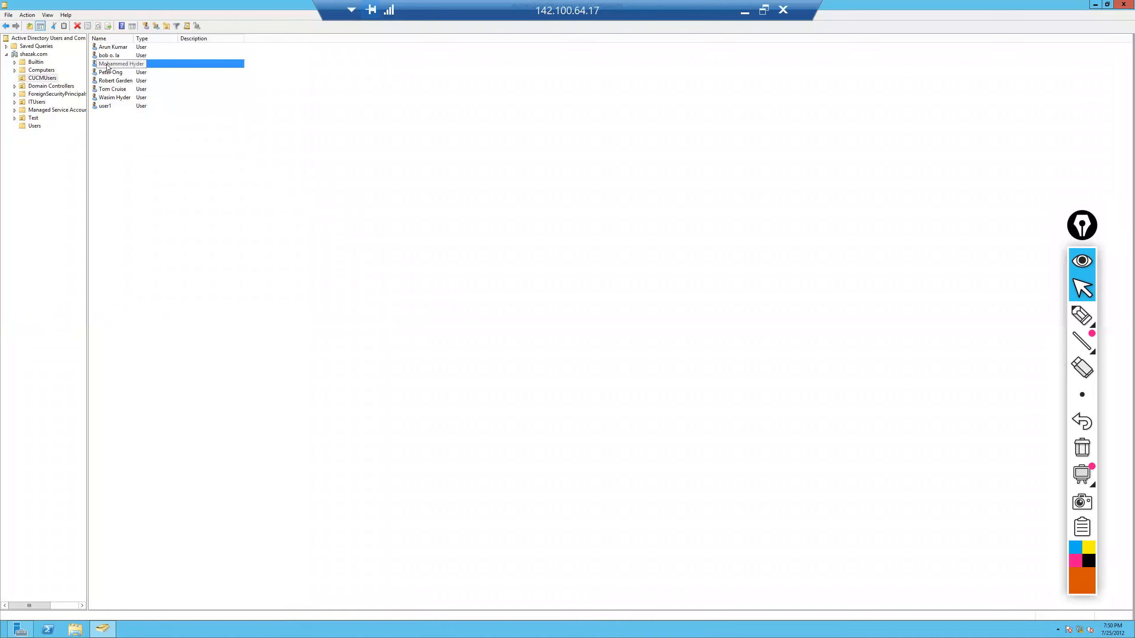
pyautogui.rightClick(107, 65)
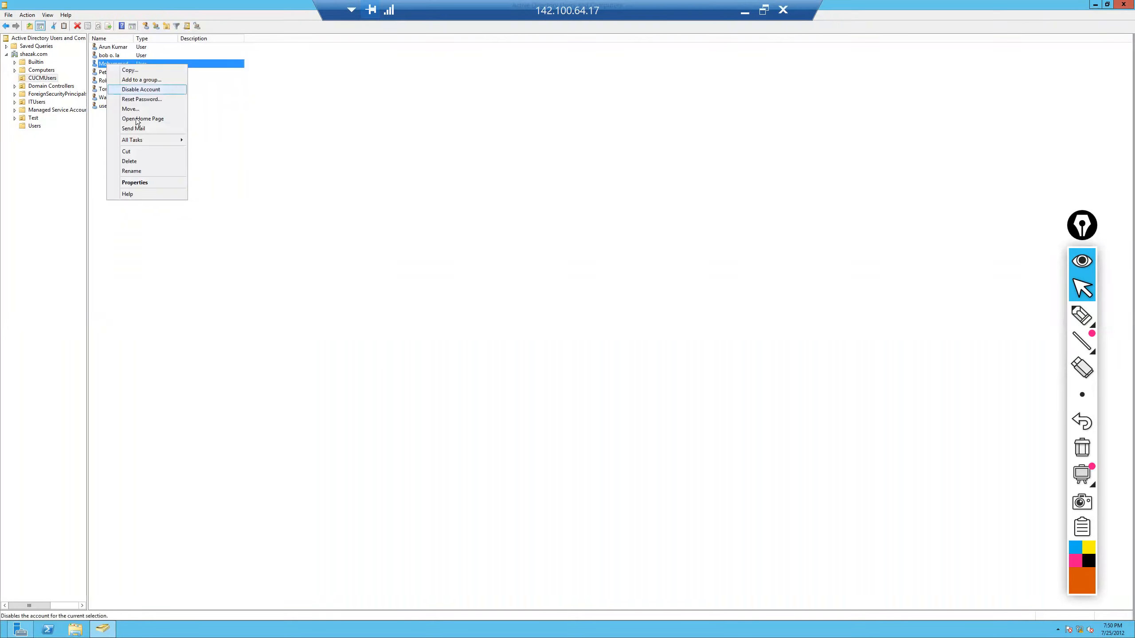
pyautogui.click(140, 162)
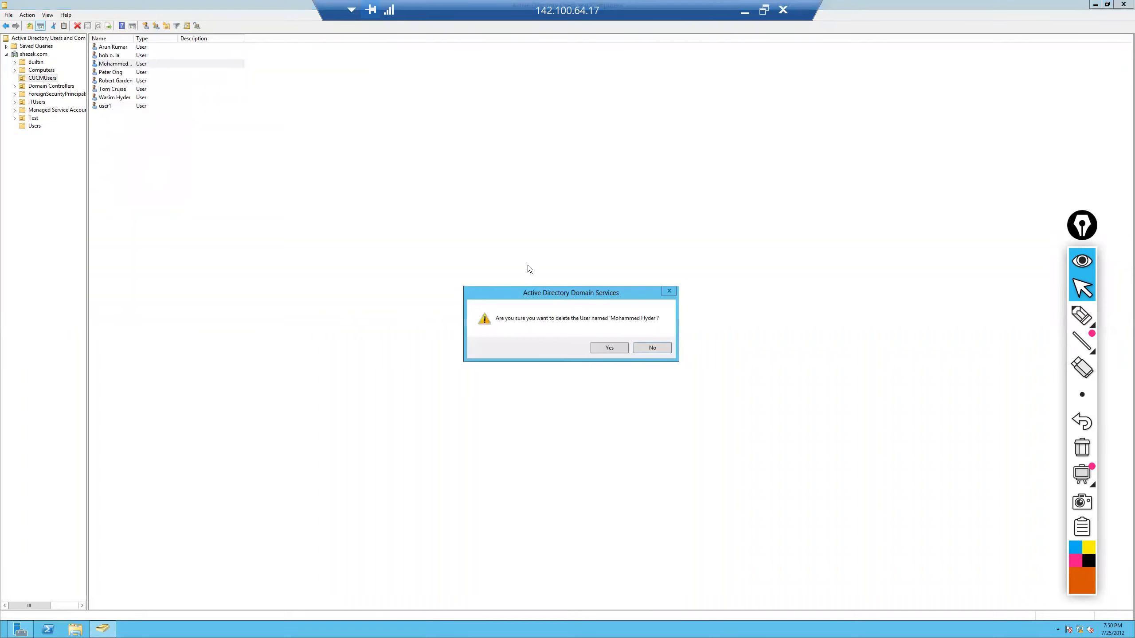
pyautogui.click(609, 348)
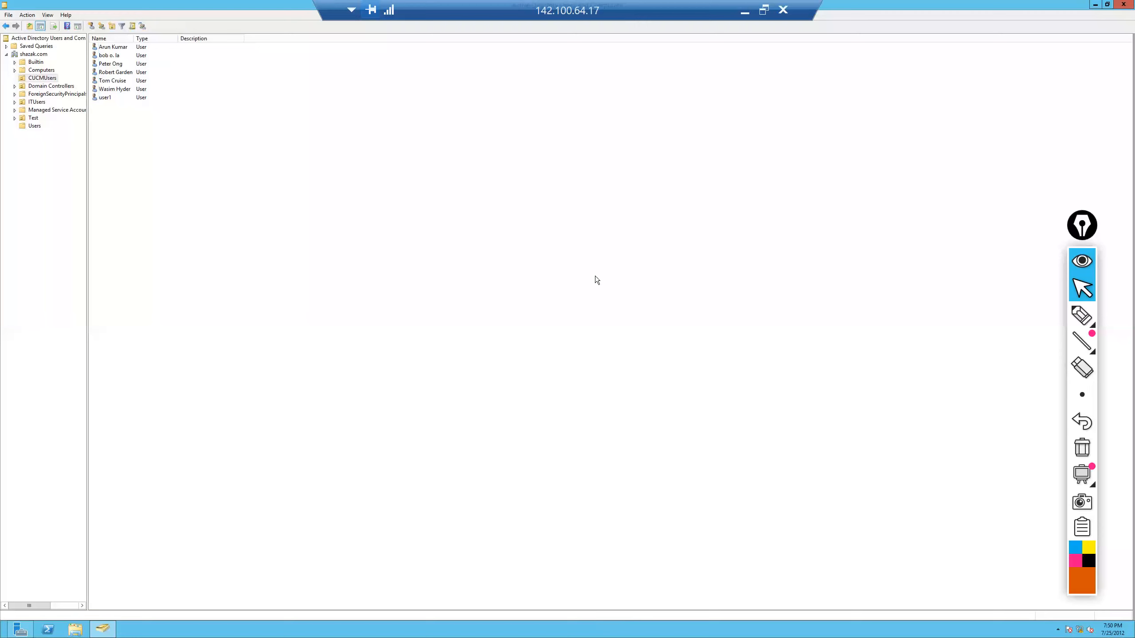
pyautogui.click(744, 10)
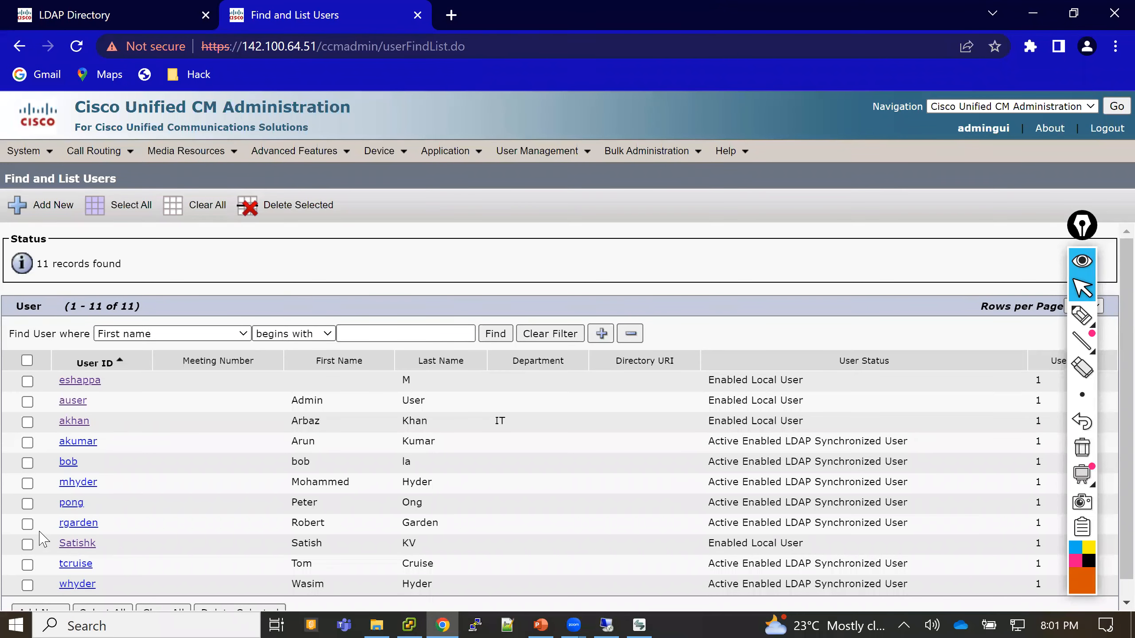
# - Refresh the user search and open the AD Sync Users LDAP directory configuration
pyautogui.moveTo(62, 482); pyautogui.dragTo(98, 482)
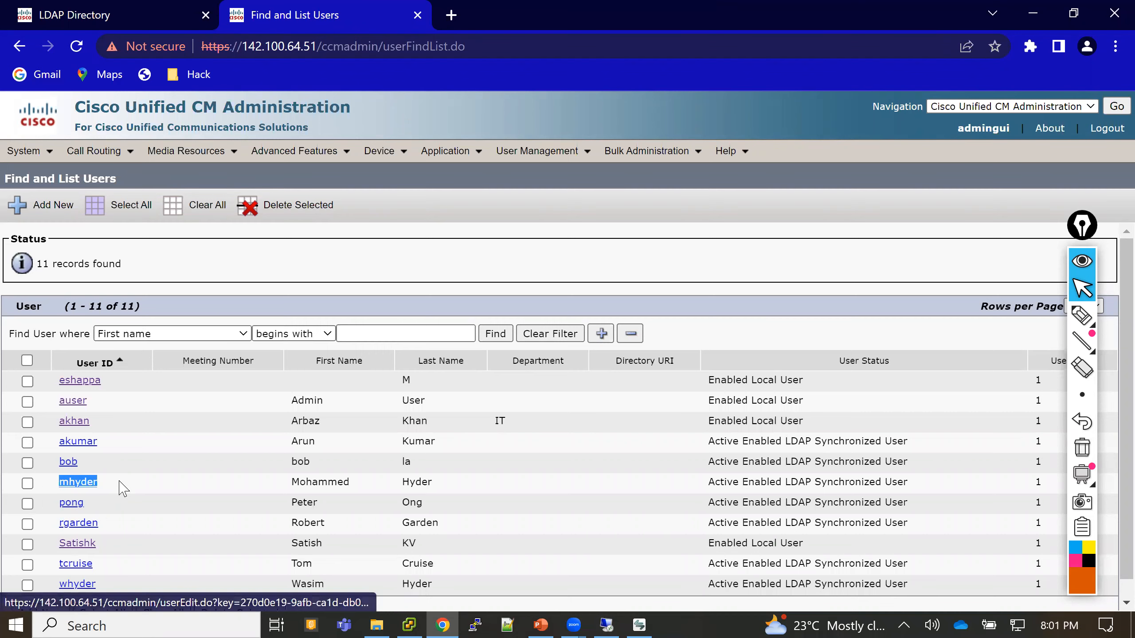
pyautogui.click(513, 339)
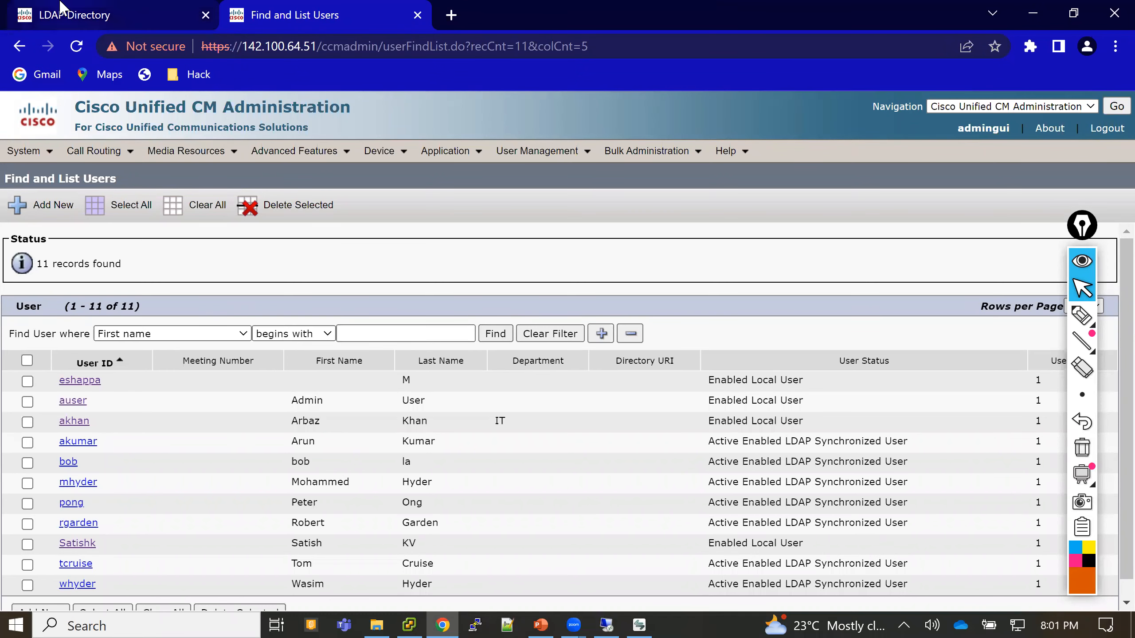
pyautogui.click(63, 6)
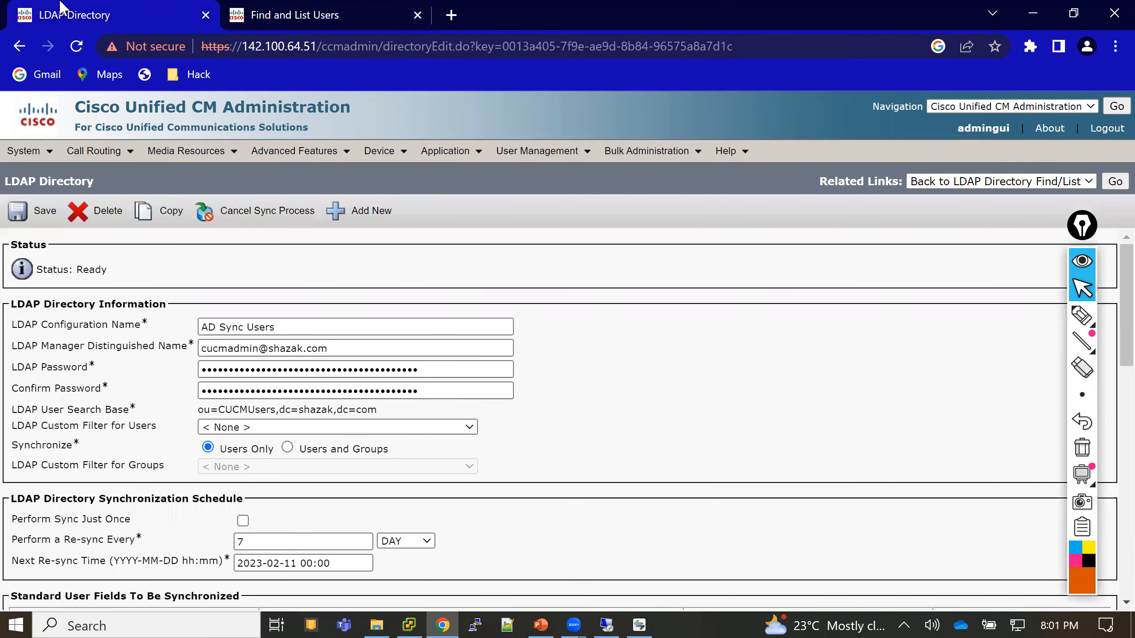
pyautogui.click(34, 154)
pyautogui.moveTo(56, 331)
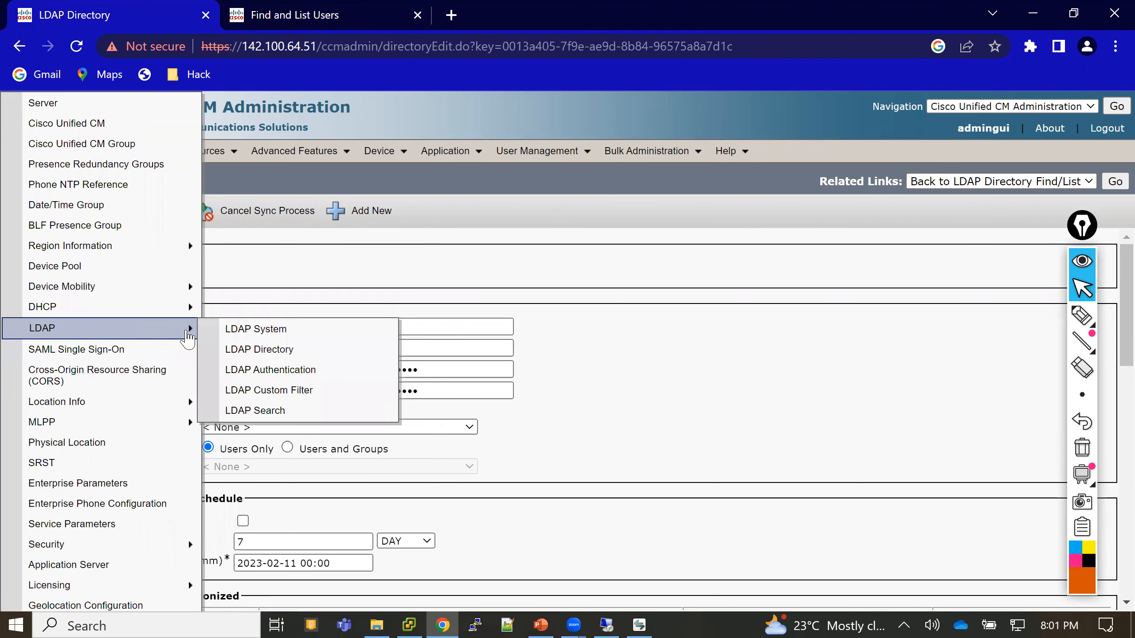
pyautogui.click(246, 352)
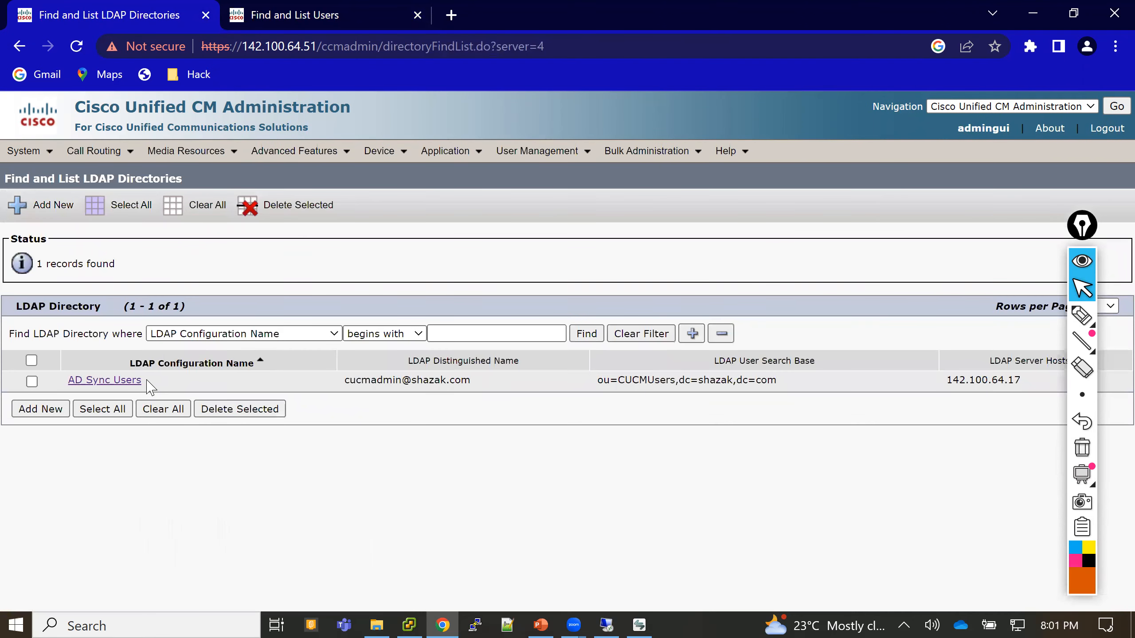
pyautogui.click(126, 383)
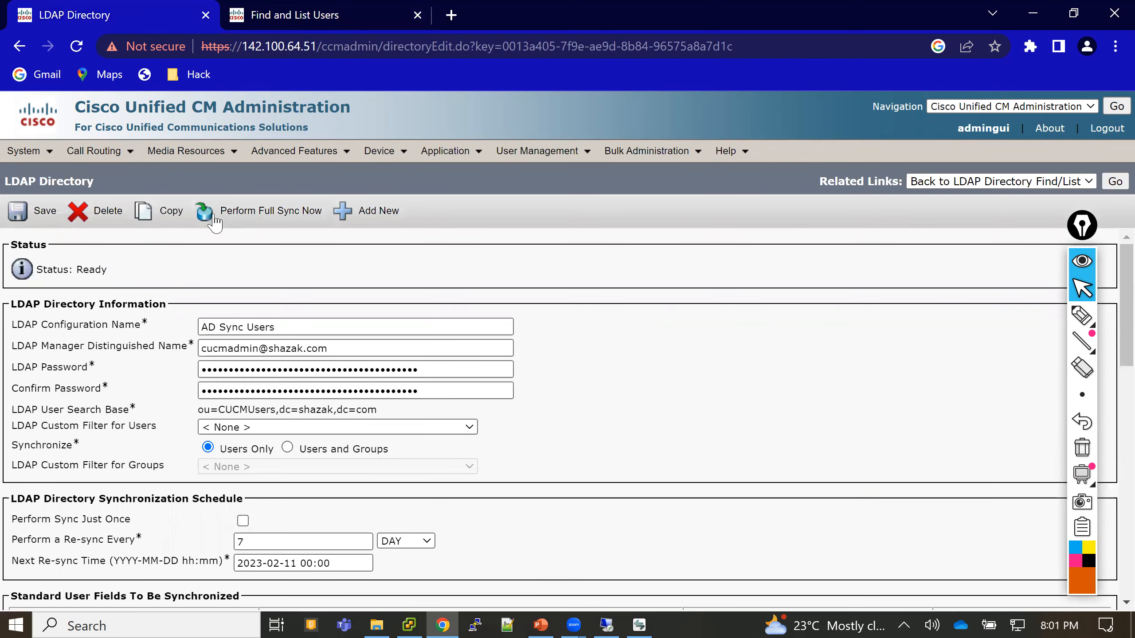
# - Run Perform Full Sync Now on AD Sync Users and confirm the resync
pyautogui.click(260, 218)
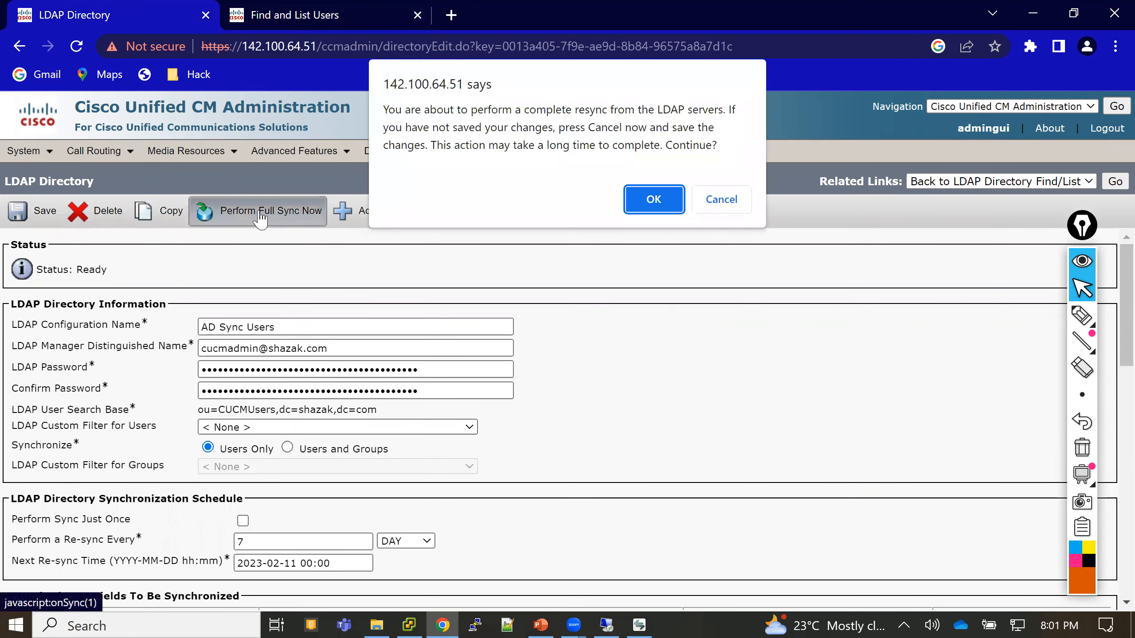
pyautogui.click(655, 205)
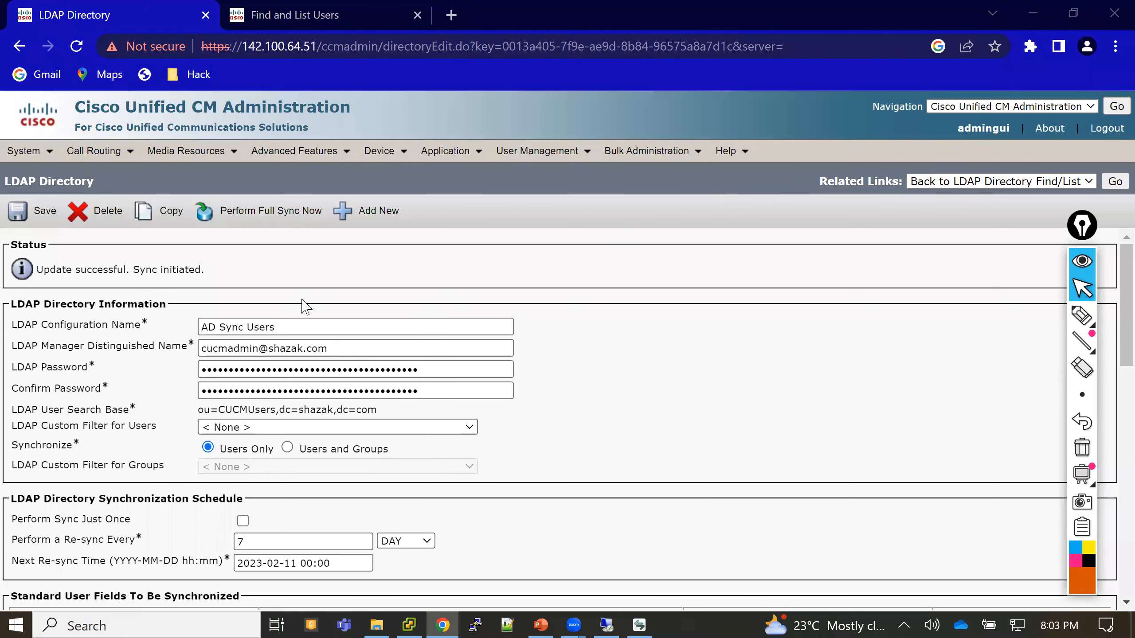
pyautogui.click(313, 7)
# - Refresh the user list and highlight the deleted user's Inactive status
pyautogui.click(500, 336)
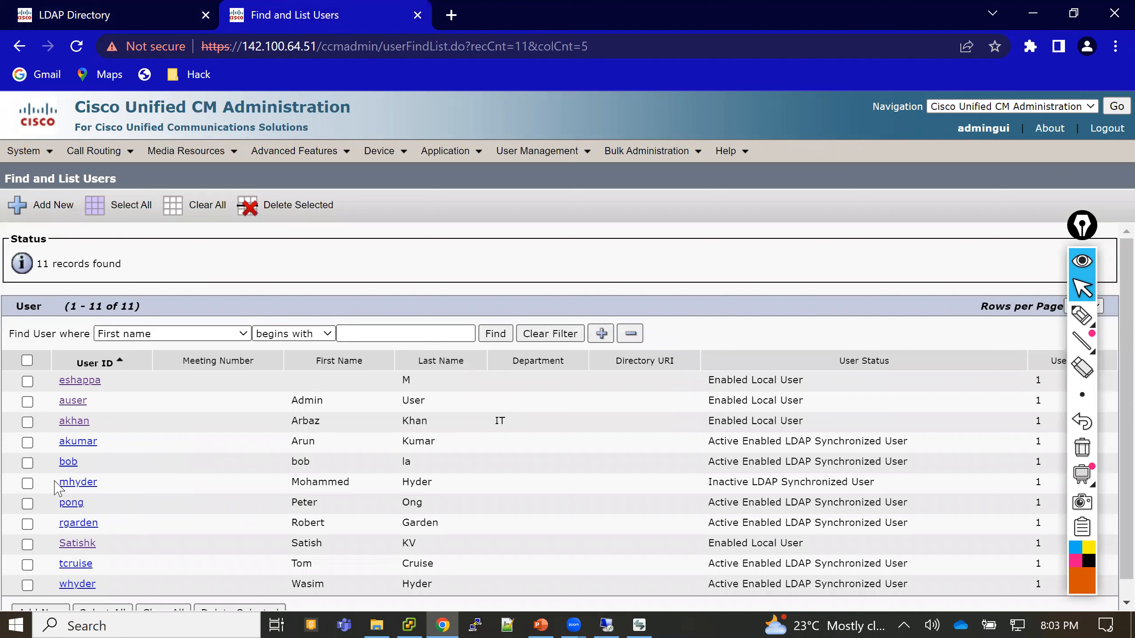
pyautogui.moveTo(57, 482); pyautogui.dragTo(879, 485)
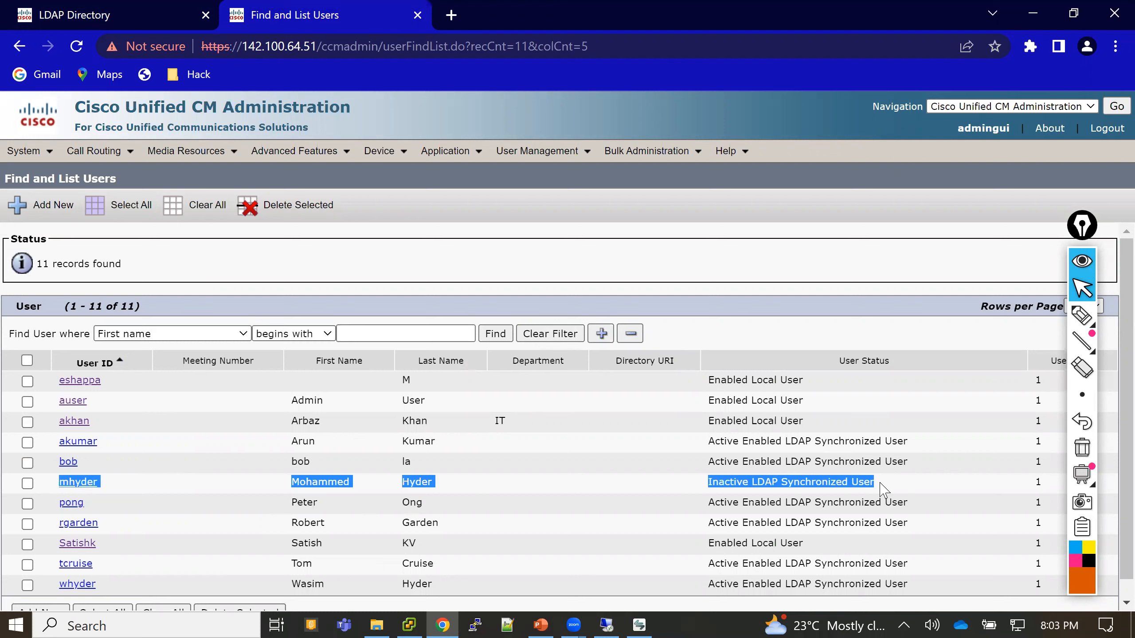
pyautogui.click(883, 489)
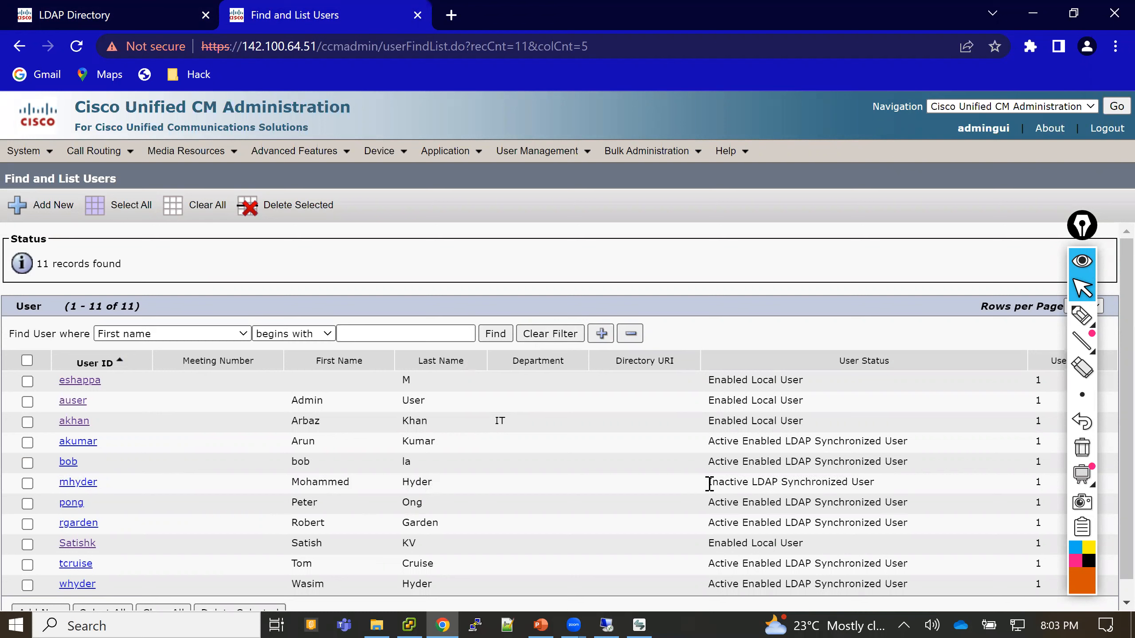
pyautogui.doubleClick(727, 483)
pyautogui.click(859, 264)
# - Check the LDAP directory page, then come back and highlight the word Inactive again
pyautogui.click(743, 154)
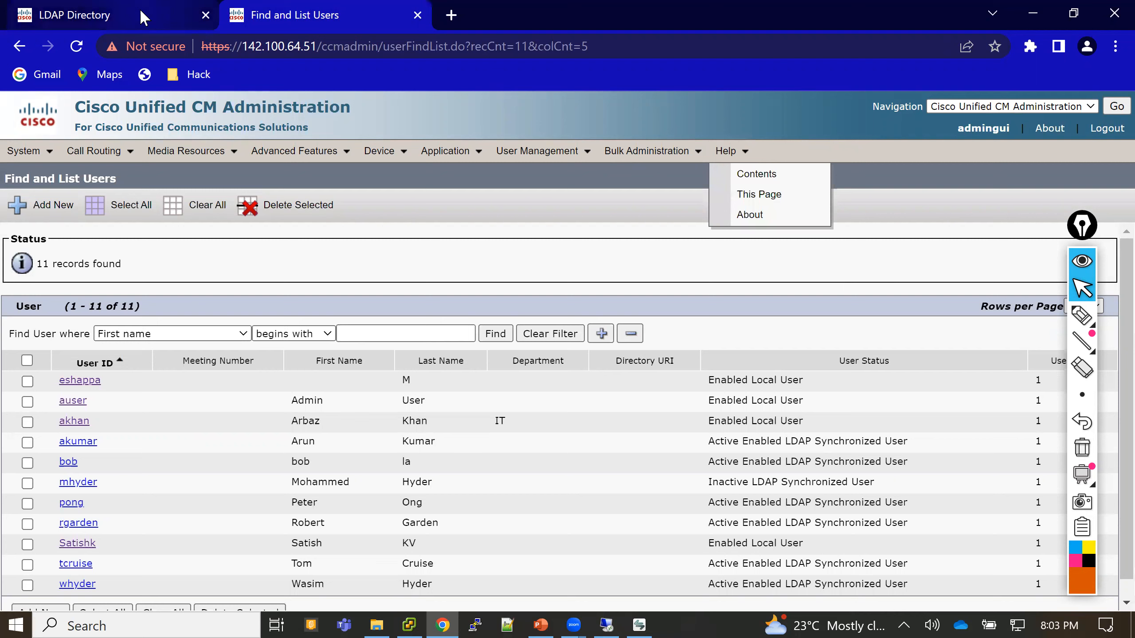
pyautogui.moveTo(142, 18)
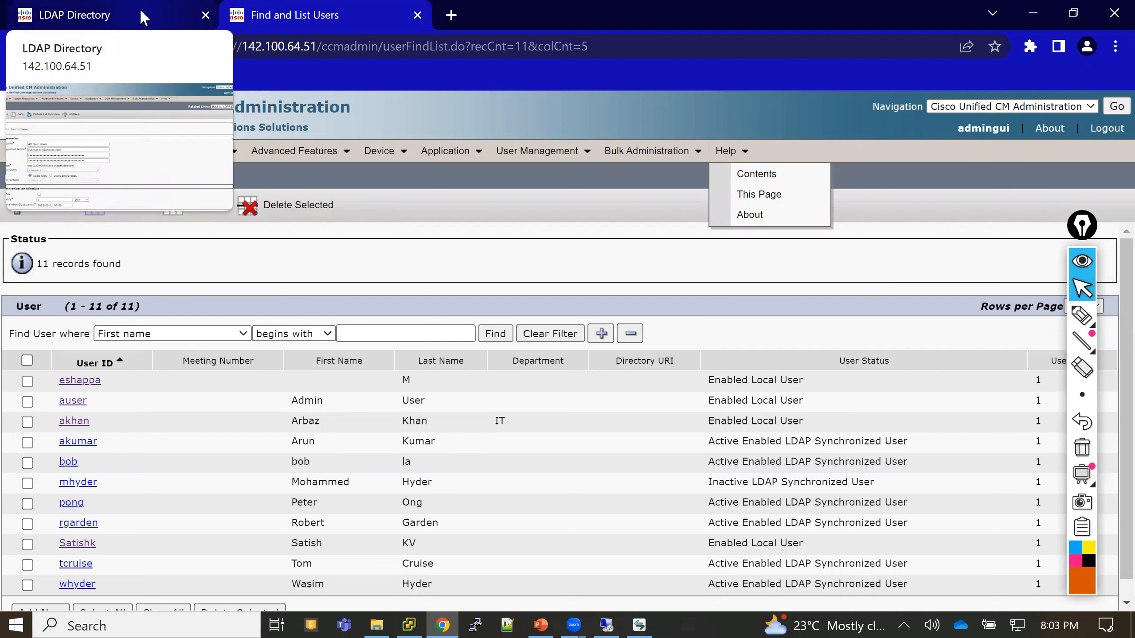
pyautogui.click(143, 18)
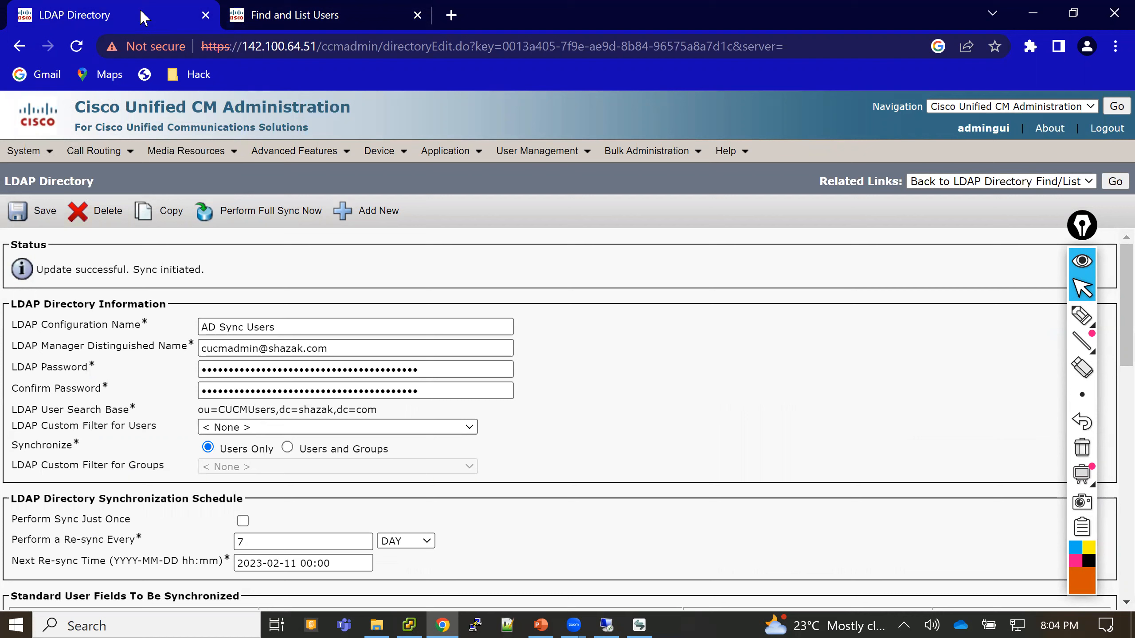
pyautogui.click(280, 12)
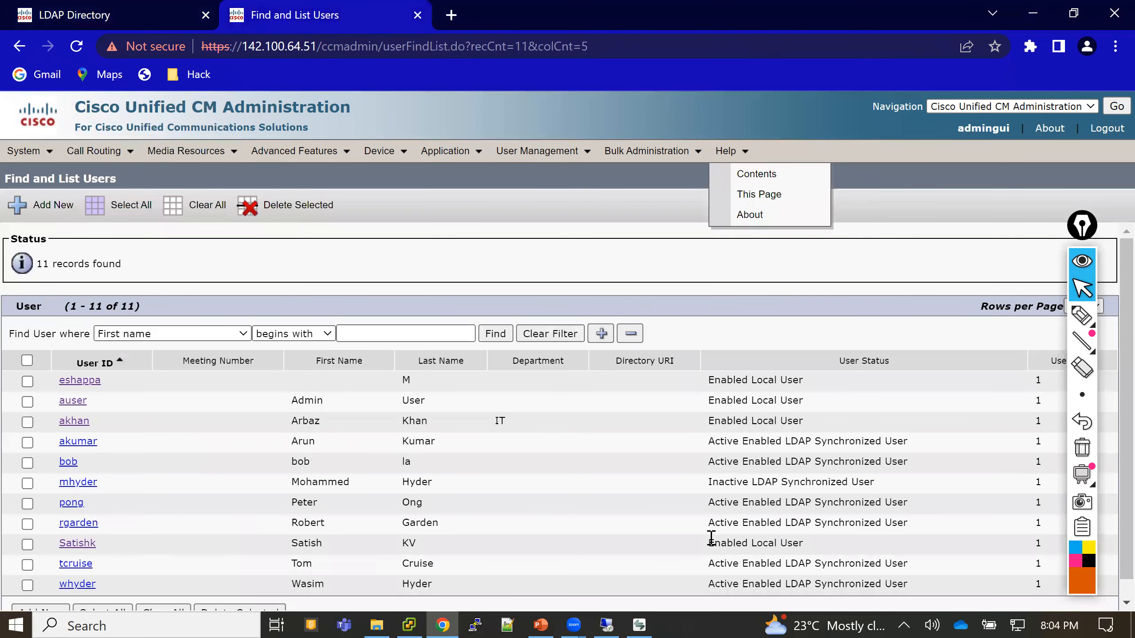
pyautogui.doubleClick(750, 478)
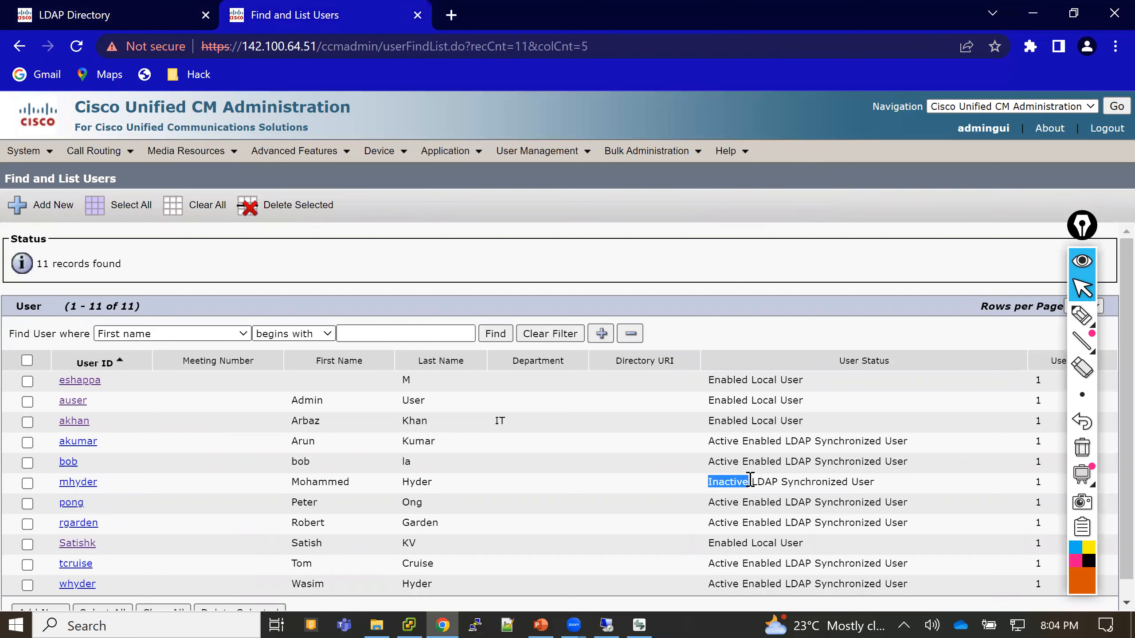
pyautogui.click(676, 495)
pyautogui.moveTo(707, 482); pyautogui.dragTo(747, 483)
# - Compare the local users' statuses with the LDAP-synced rows, emphasizing the Inactive user
pyautogui.moveTo(708, 379); pyautogui.dragTo(824, 425)
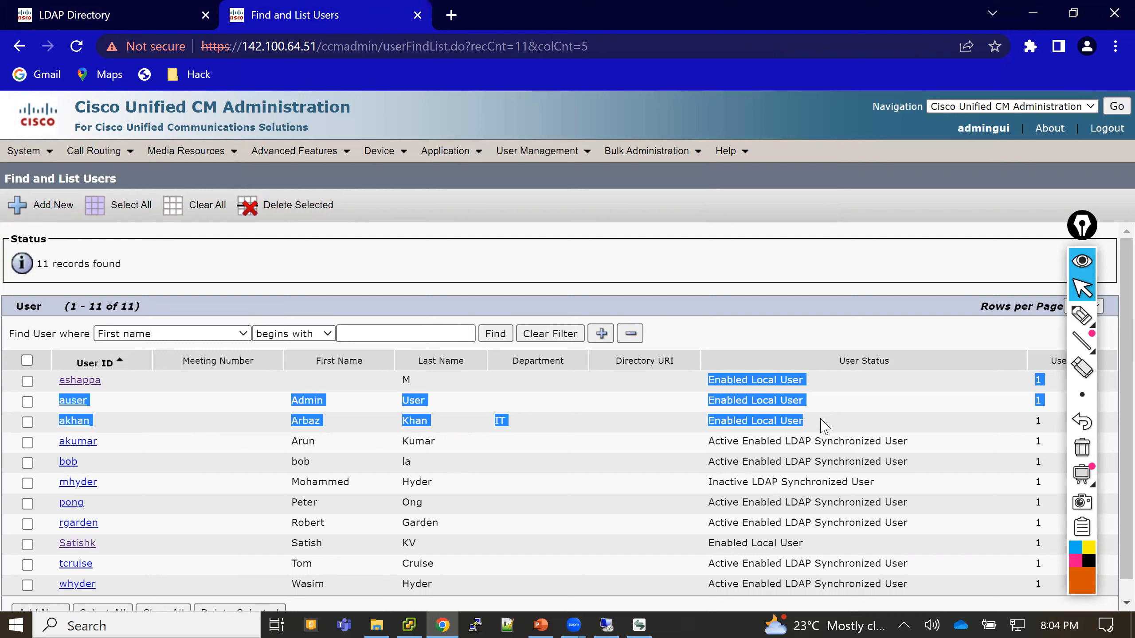
pyautogui.click(720, 244)
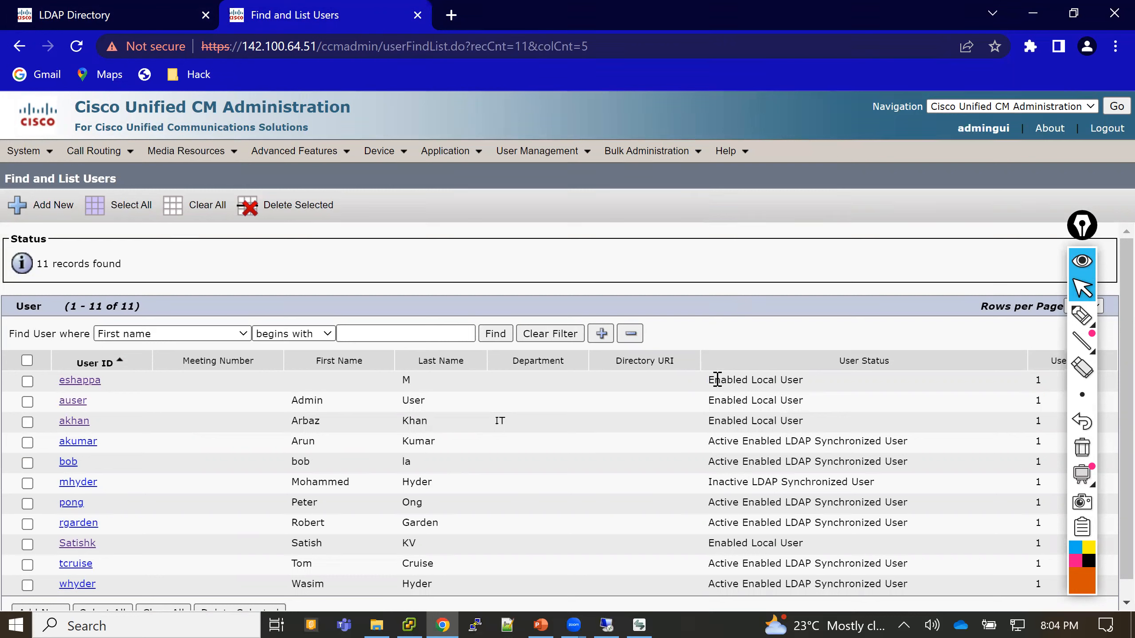
pyautogui.moveTo(716, 380); pyautogui.dragTo(810, 388)
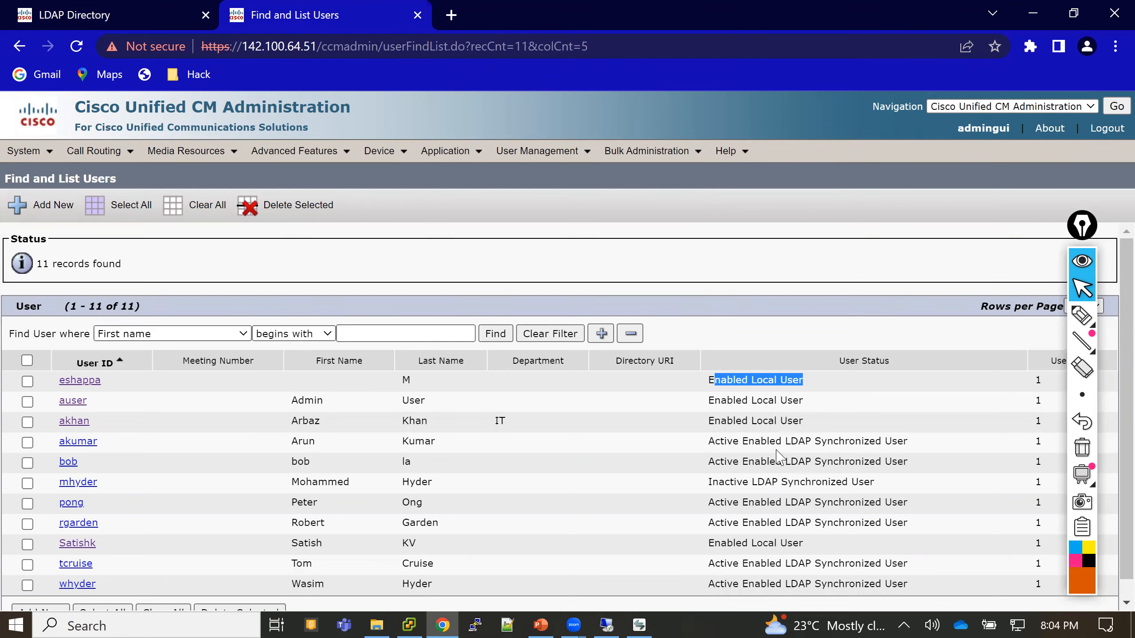
pyautogui.moveTo(710, 441); pyautogui.dragTo(919, 508)
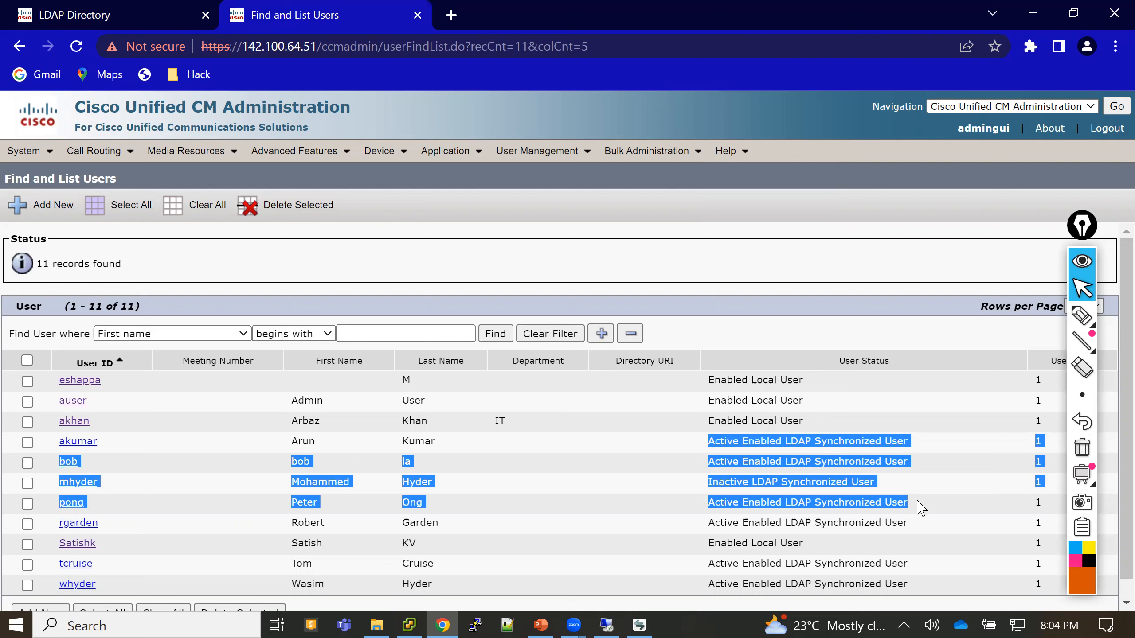
pyautogui.click(735, 496)
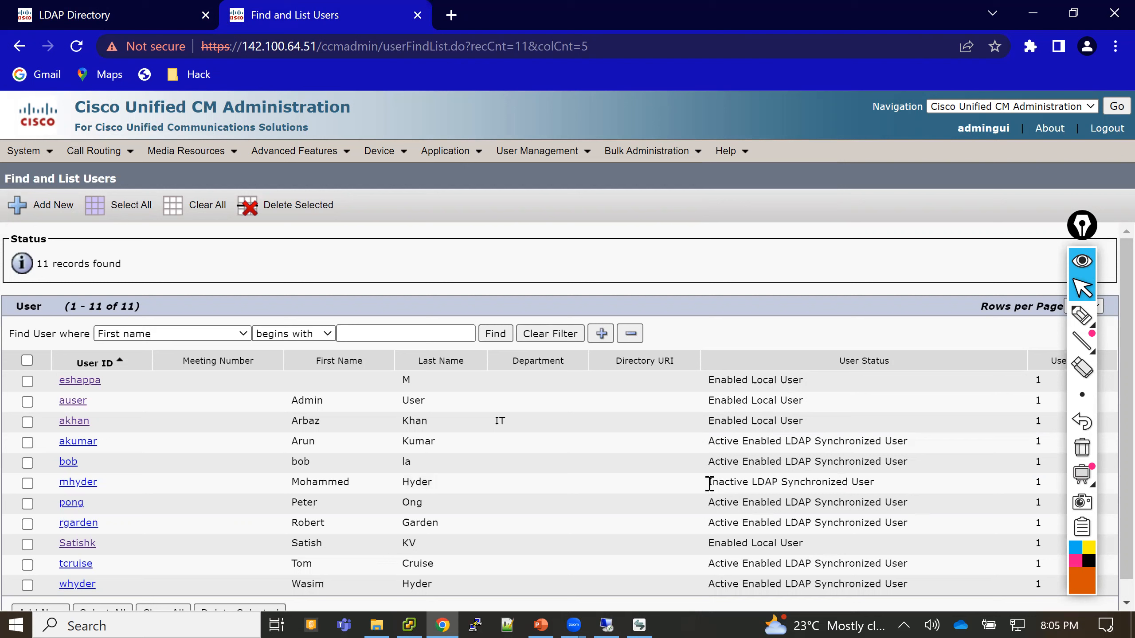
pyautogui.moveTo(710, 483); pyautogui.dragTo(748, 484)
pyautogui.click(635, 152)
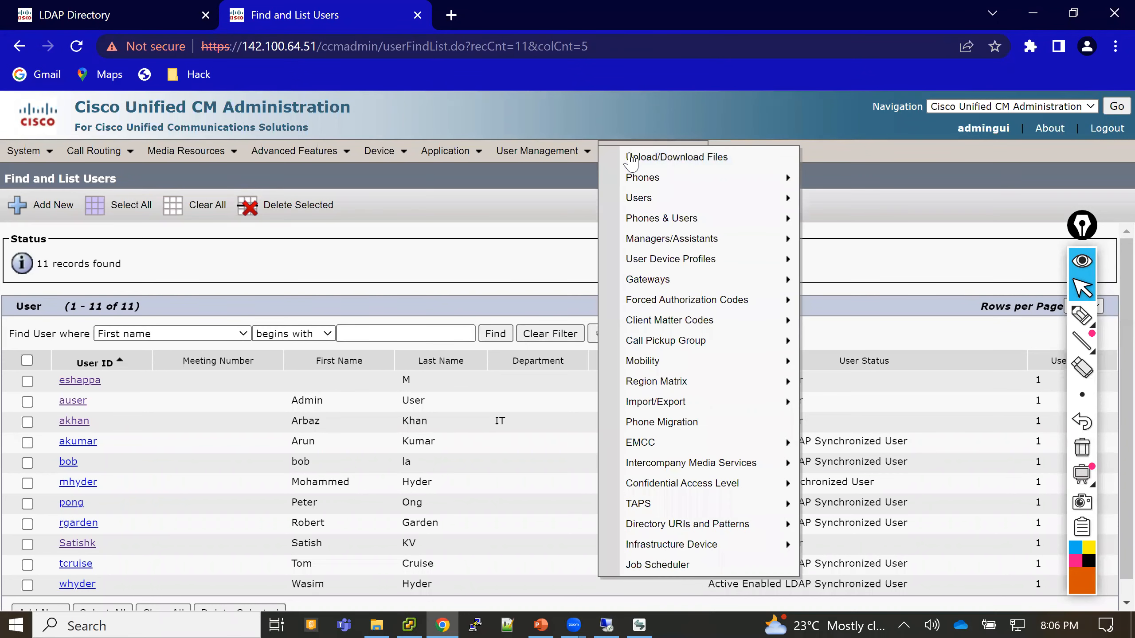
pyautogui.hotkey('alt', 'Tab')
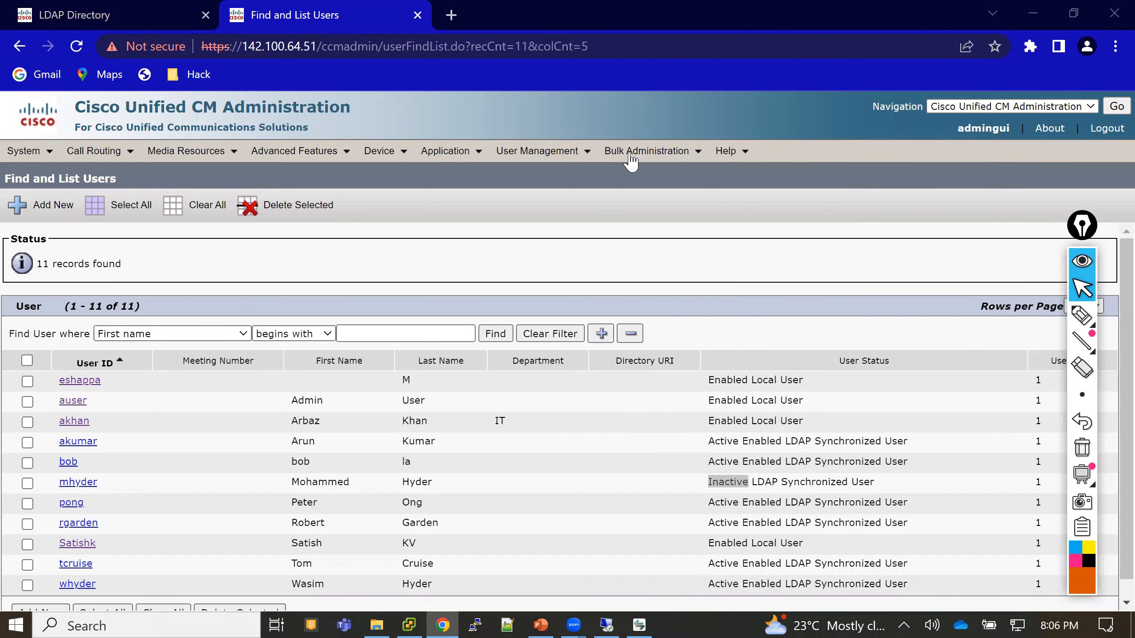